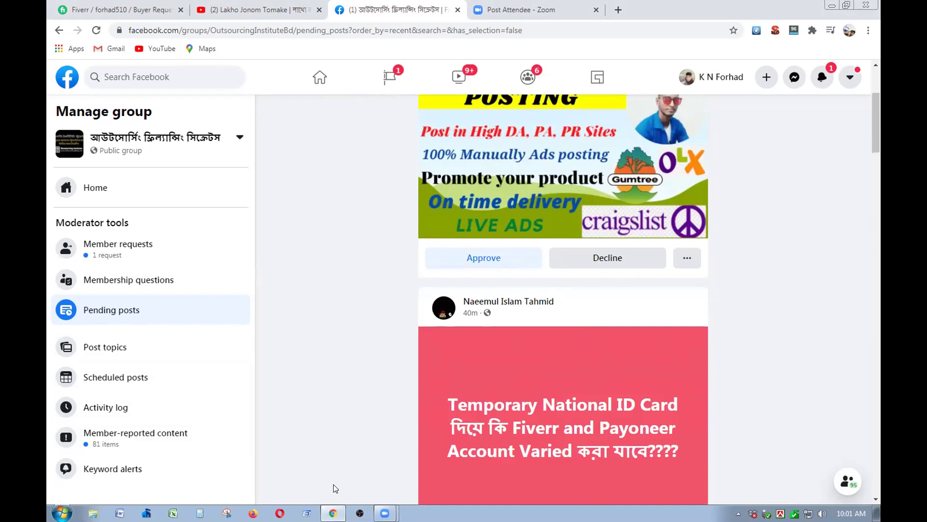
pyautogui.scroll(3, 471, 332)
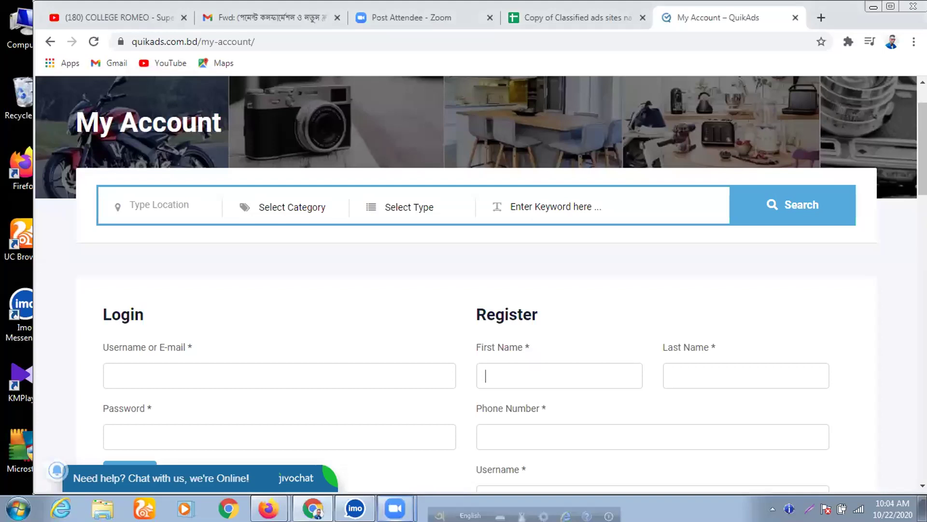
# Show the desktop and switch to the Firefox window with the Fiverr Buyer Requests page.
pyautogui.press('super+d')
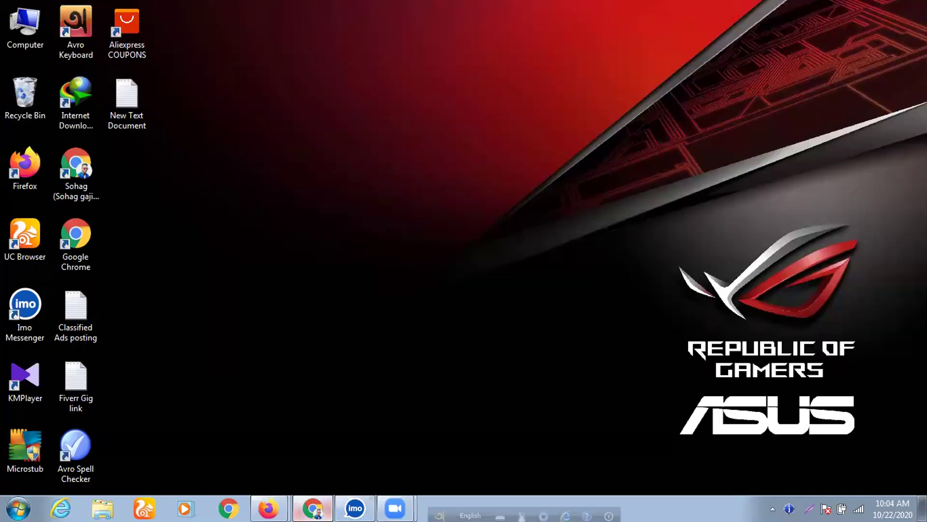
pyautogui.moveTo(269, 508)
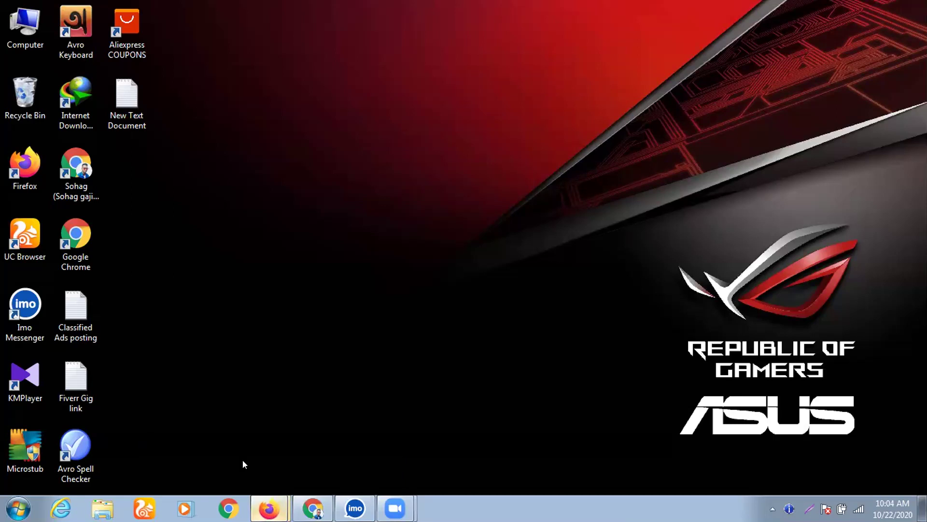
pyautogui.click(22, 154)
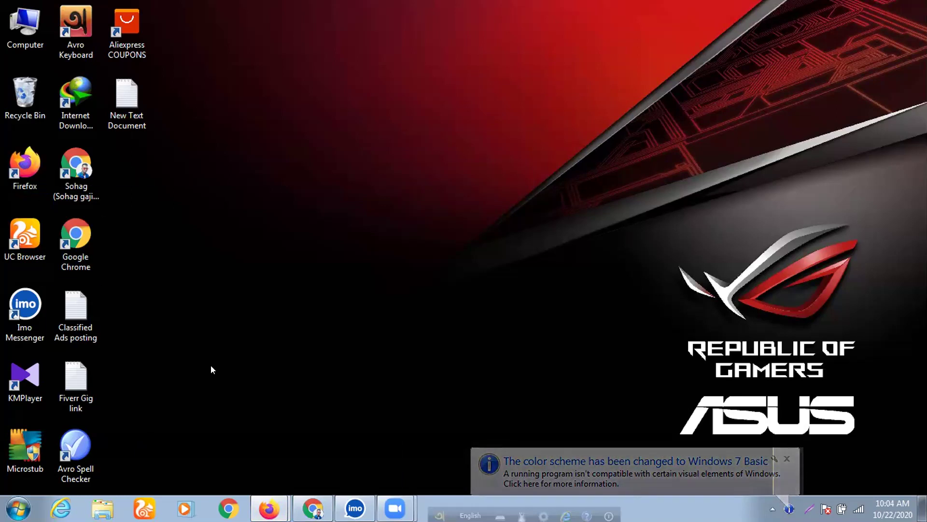
pyautogui.moveTo(269, 508)
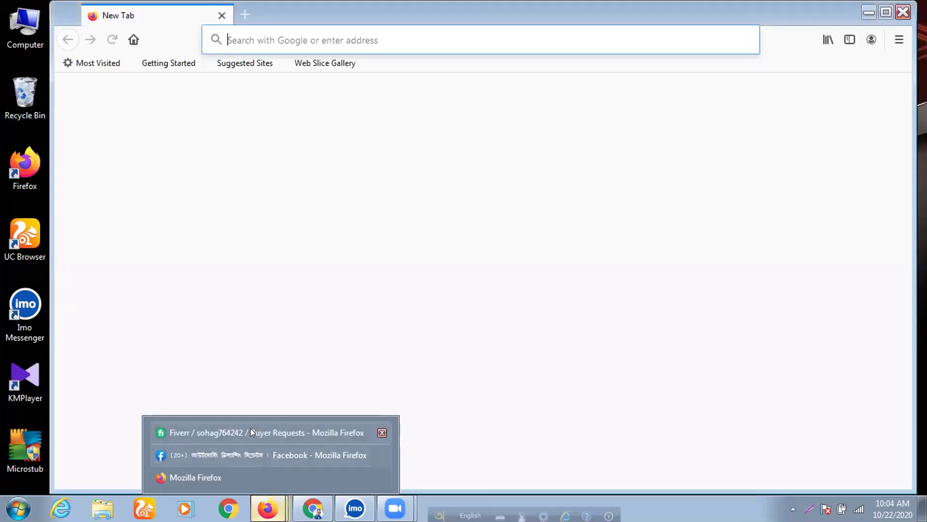
pyautogui.click(251, 430)
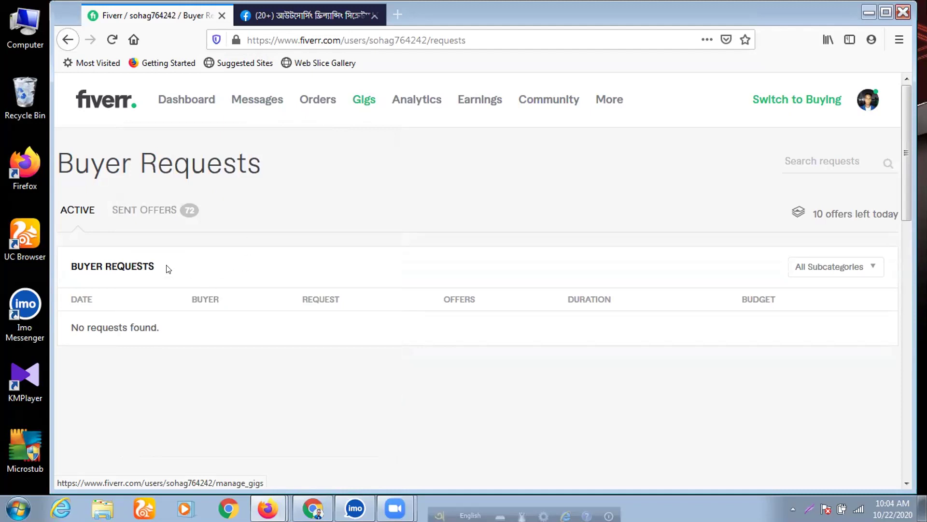
# Find the paused gig "do manually classified ads posting top USA sites" among the seller's gigs and open it for editing.
pyautogui.press('F5')
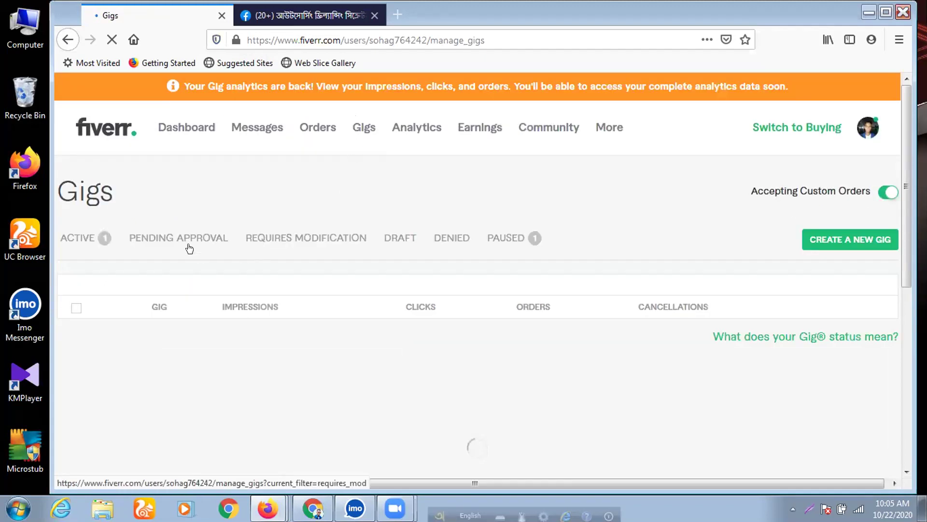
pyautogui.click(504, 242)
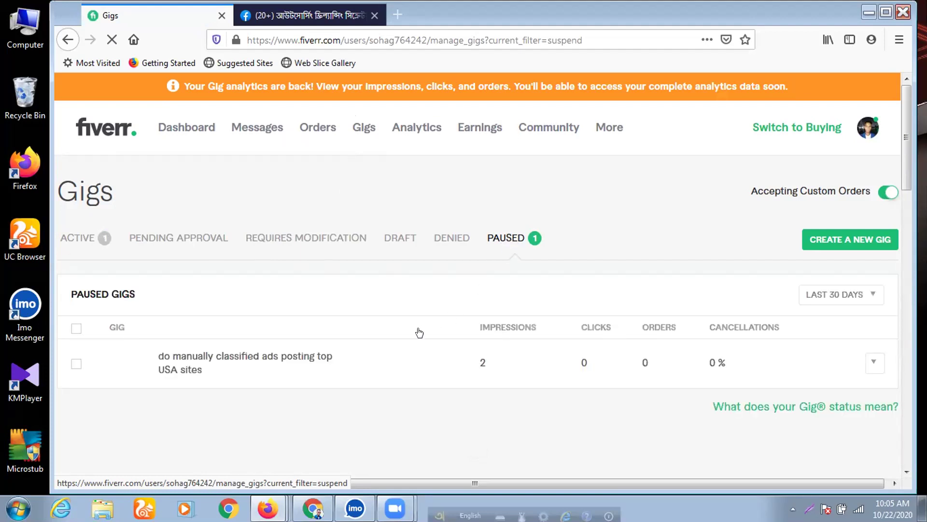
pyautogui.scroll(-5, 382, 342)
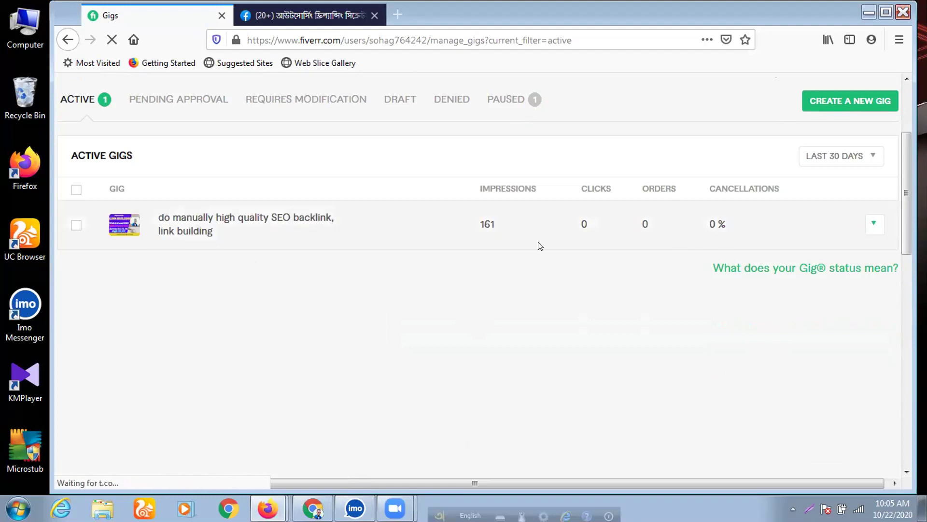
pyautogui.click(507, 100)
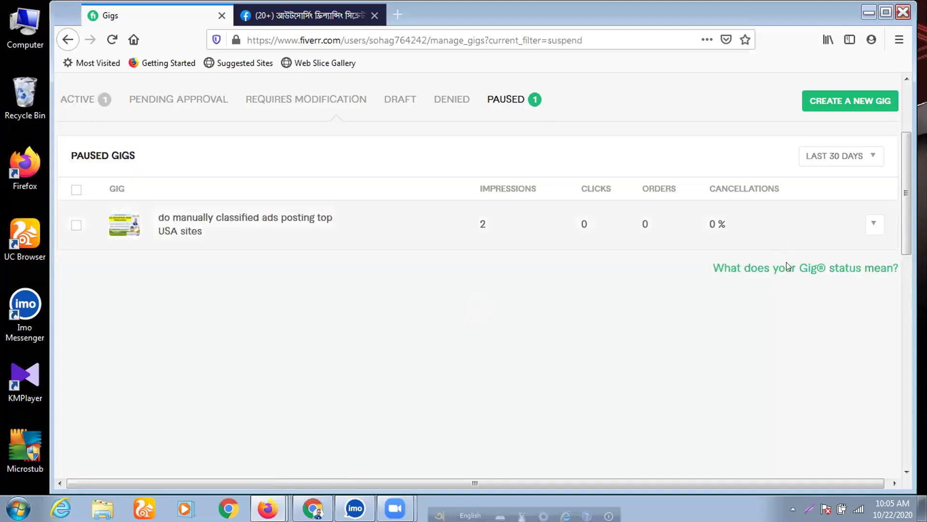
pyautogui.click(874, 223)
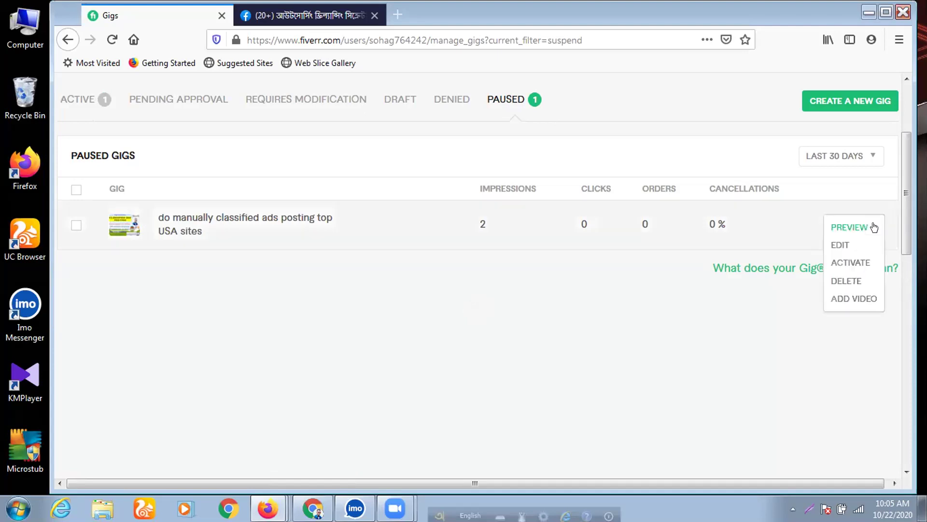
pyautogui.click(836, 246)
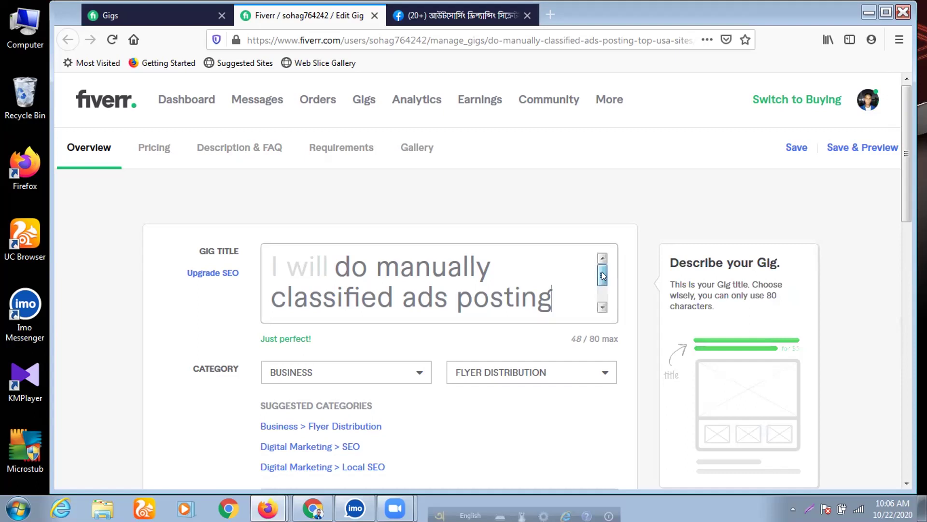
# Review the gig's full title, category and search tags in its overview.
pyautogui.moveTo(602, 273); pyautogui.dragTo(596, 315)
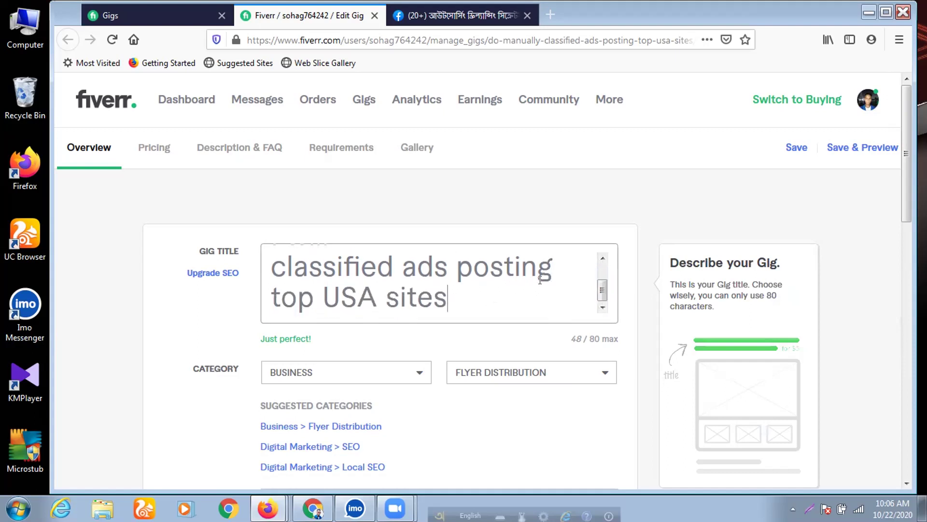
pyautogui.scroll(-3, 537, 276)
pyautogui.scroll(-3, 538, 276)
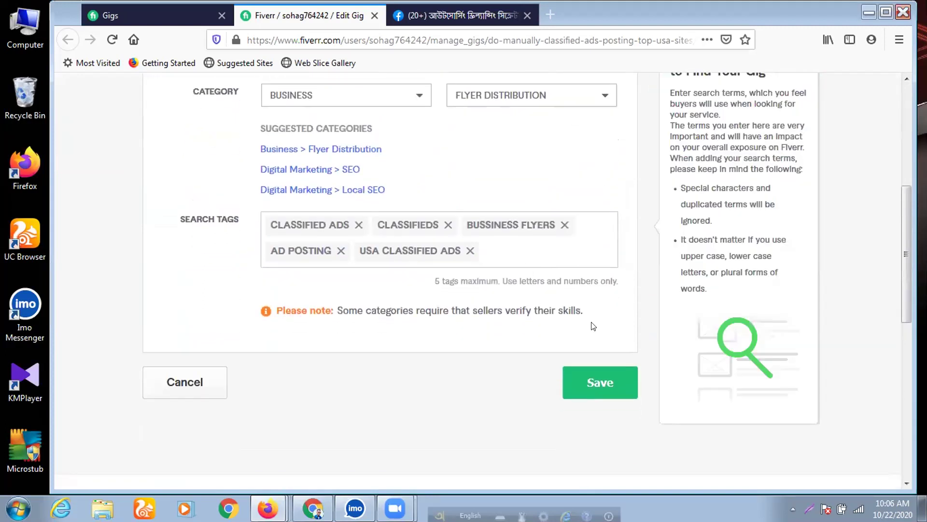
pyautogui.click(600, 382)
pyautogui.scroll(2, 466, 180)
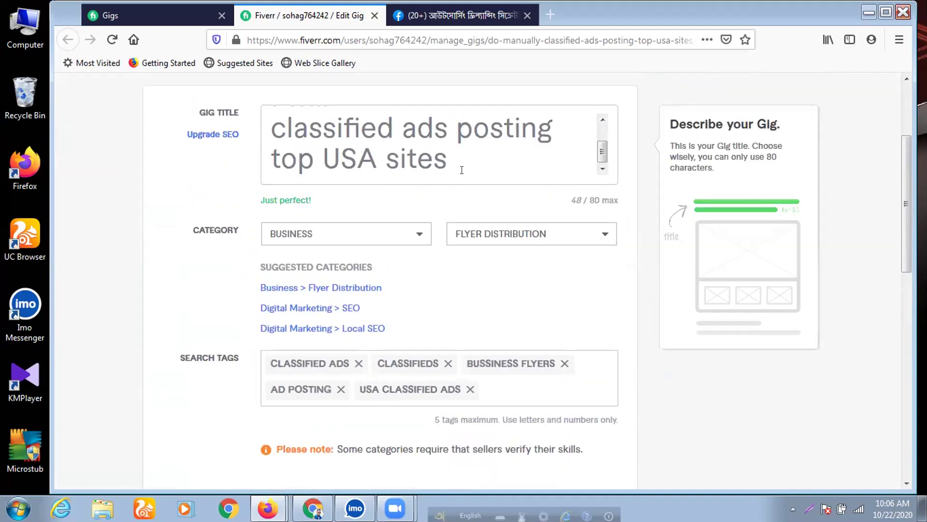
pyautogui.scroll(1, 462, 170)
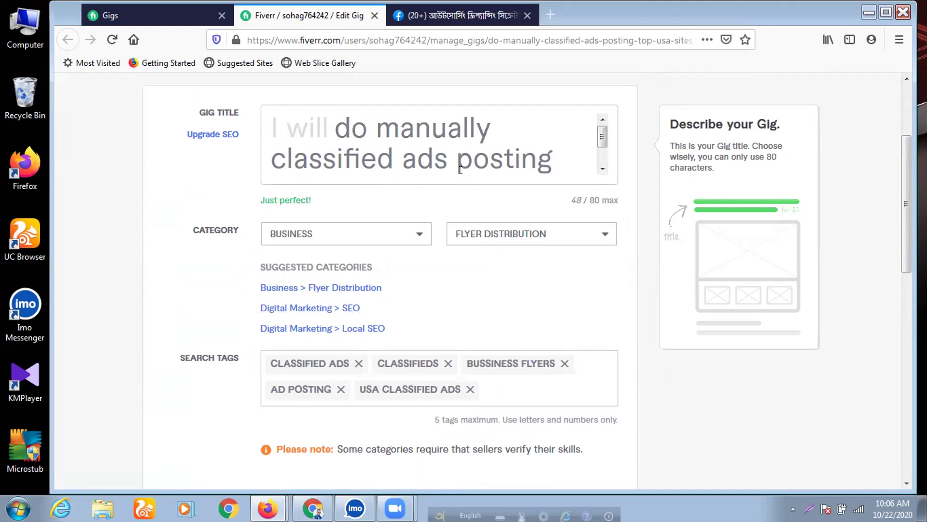
# Browse the subcategories offered under the Business category and close the list without choosing another one.
pyautogui.click(594, 236)
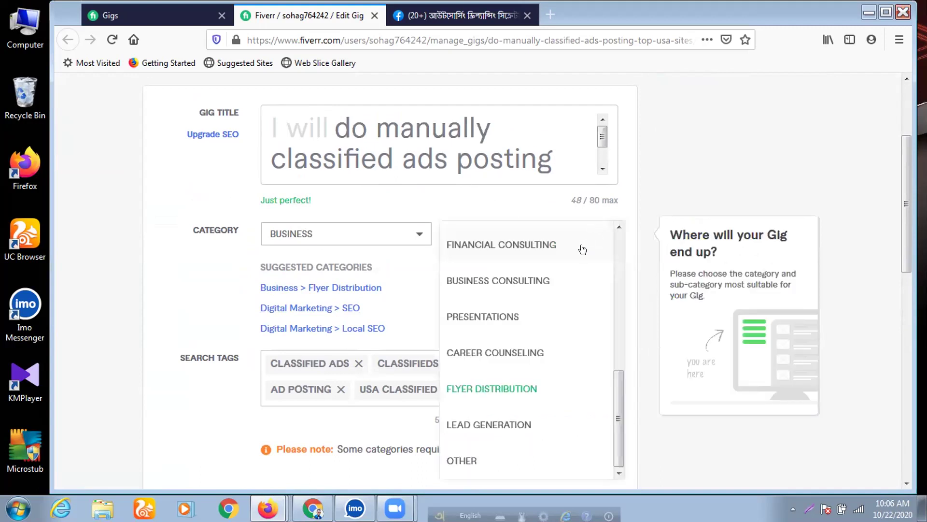
pyautogui.scroll(-2, 515, 383)
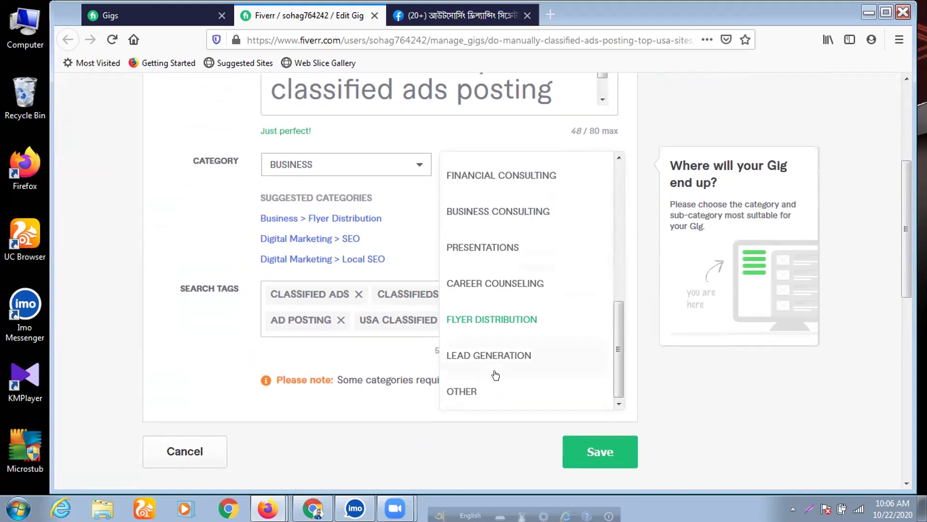
pyautogui.scroll(4, 488, 309)
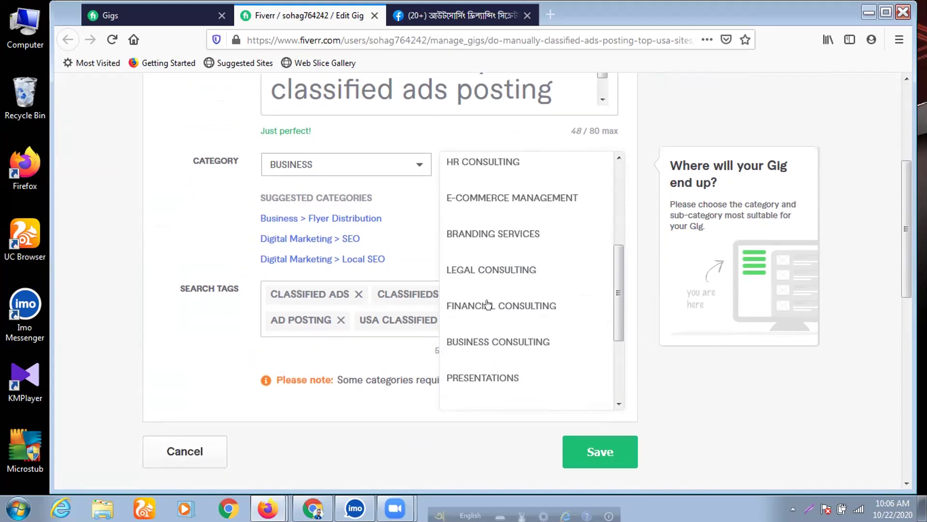
pyautogui.scroll(6, 488, 304)
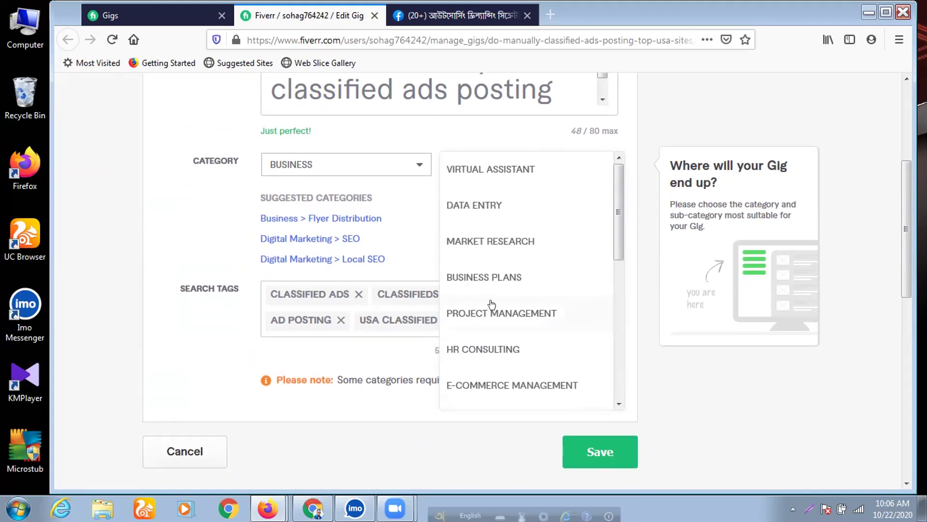
pyautogui.click(186, 224)
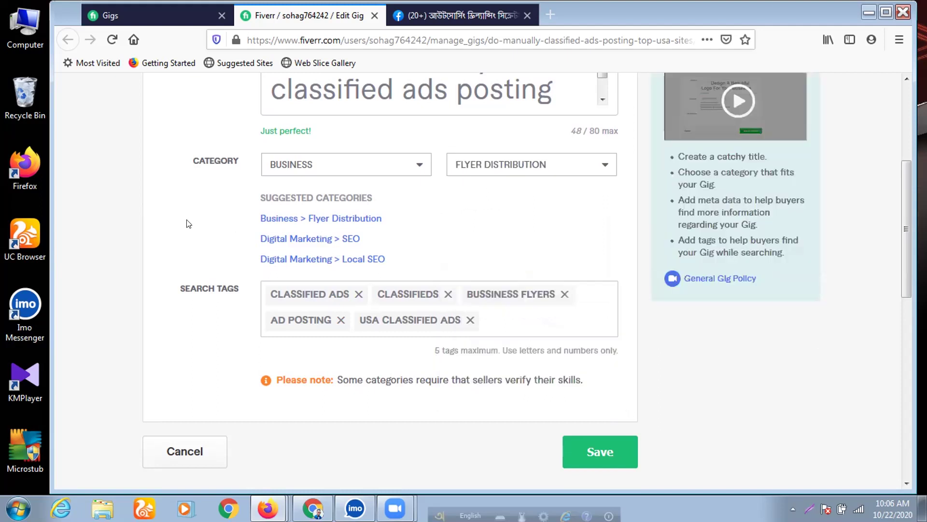
# Review the gig's Basic, Standard and Premium packages, including descriptions, delivery times, revisions and prices, plus the extra services.
pyautogui.scroll(5, 459, 223)
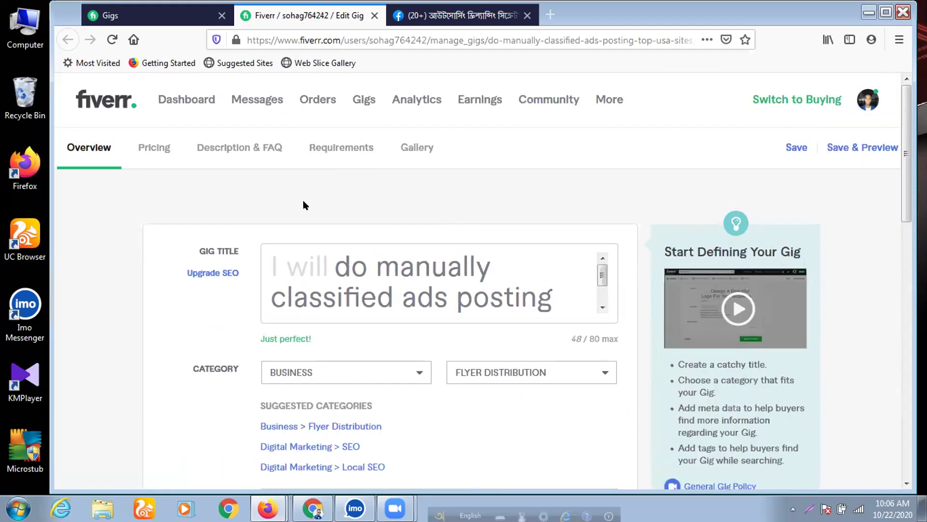
pyautogui.click(151, 150)
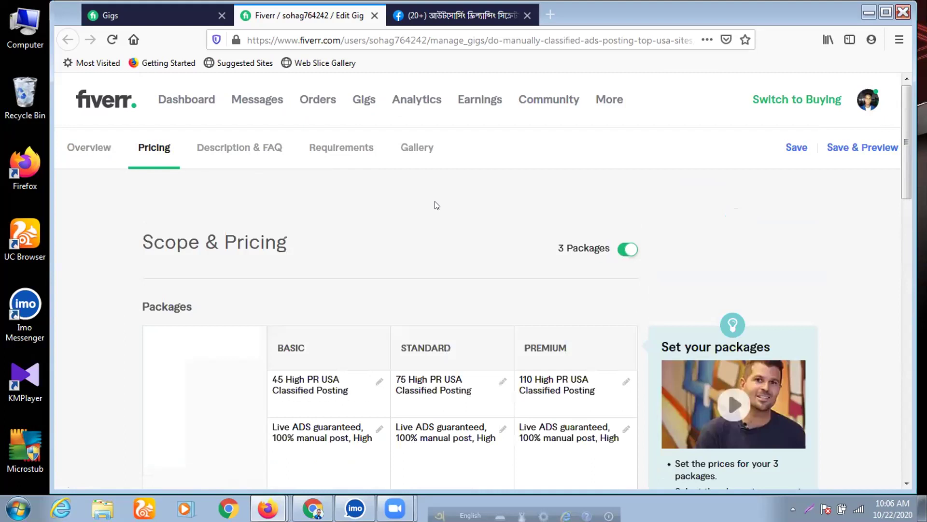
pyautogui.scroll(-3, 468, 242)
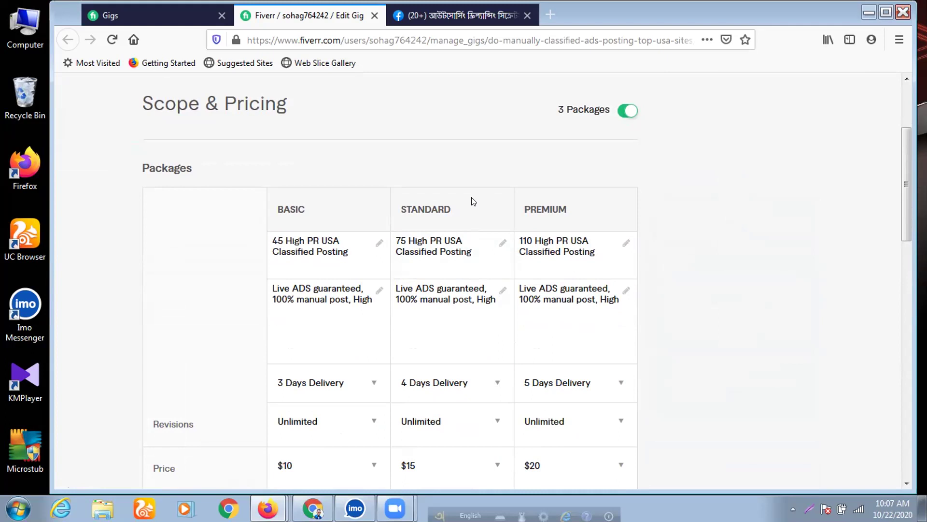
pyautogui.scroll(-5, 473, 202)
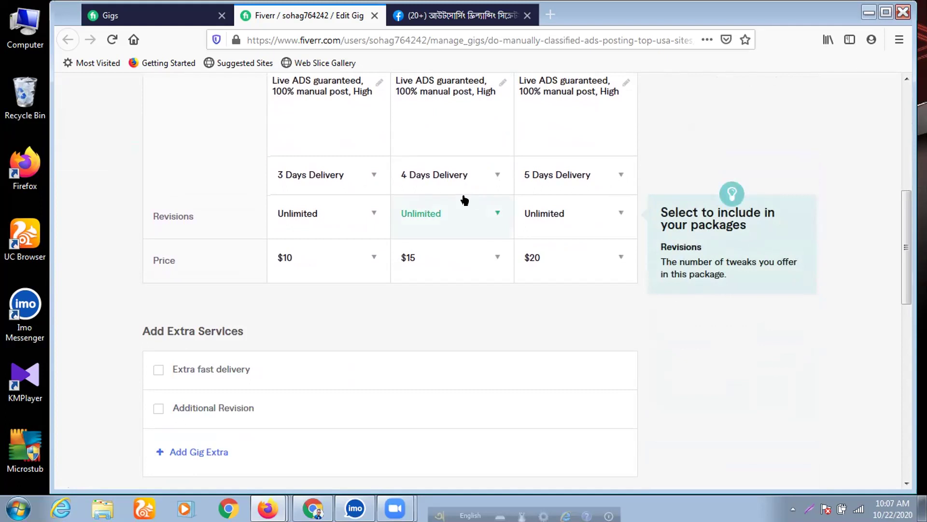
pyautogui.scroll(3, 452, 202)
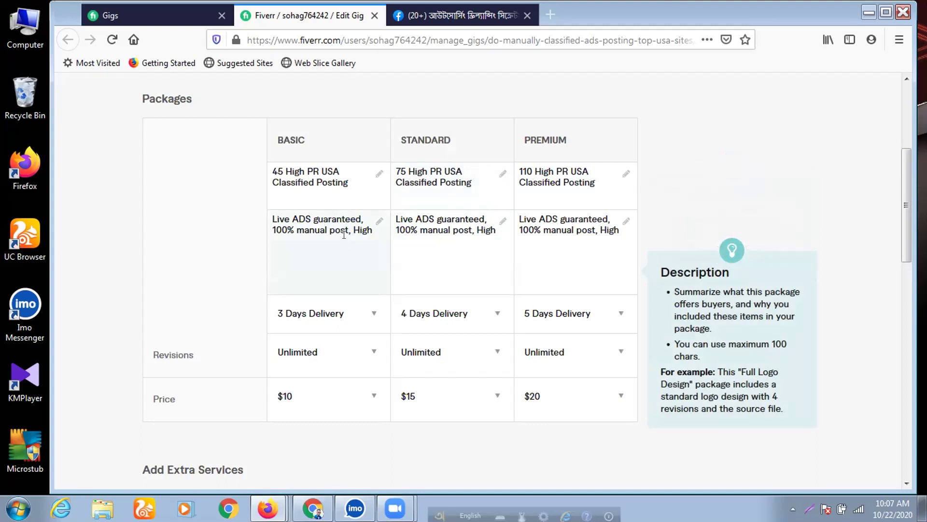
pyautogui.click(374, 229)
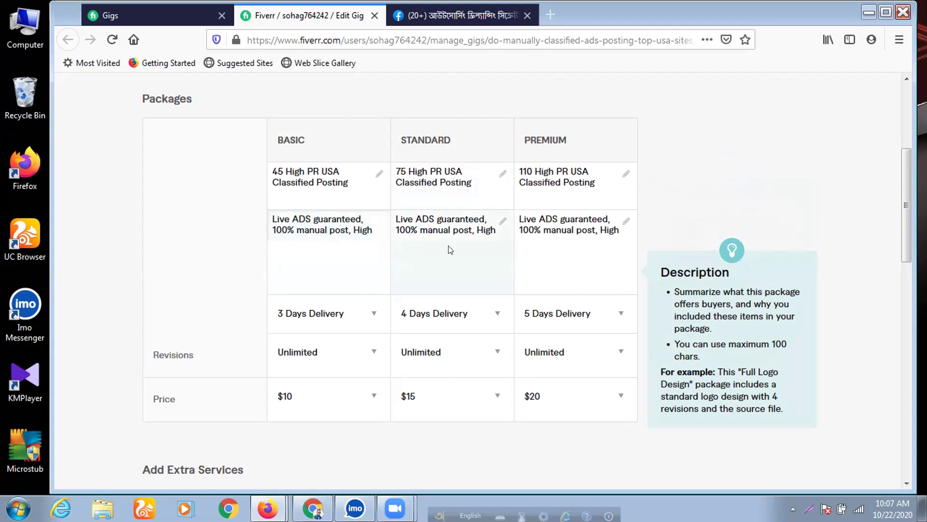
pyautogui.scroll(-1, 449, 248)
pyautogui.scroll(-5, 449, 248)
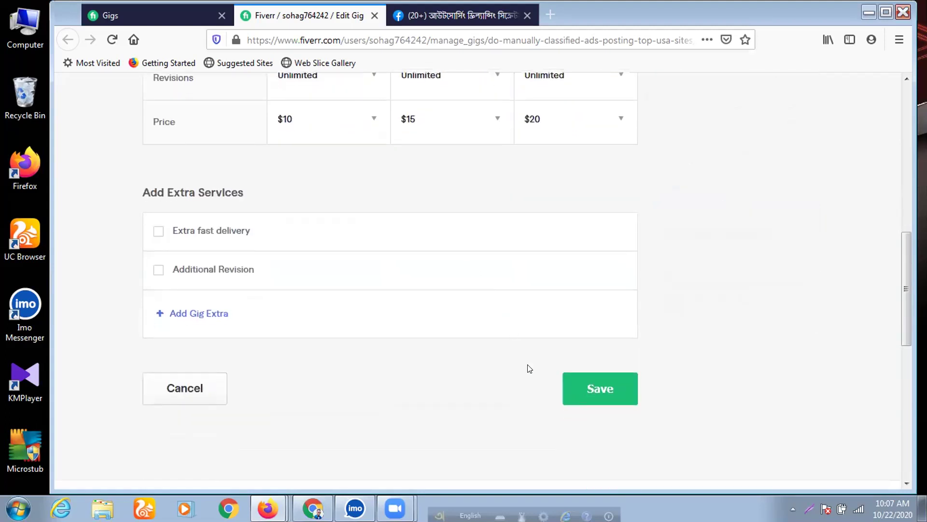
pyautogui.click(587, 386)
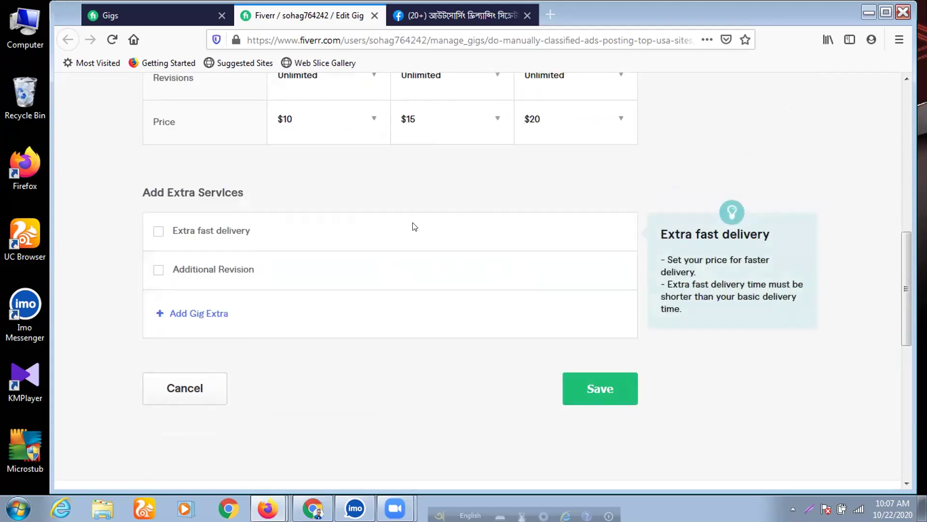
# Open the gig's description and read through its introduction and service description list.
pyautogui.scroll(3, 413, 232)
pyautogui.scroll(7, 405, 224)
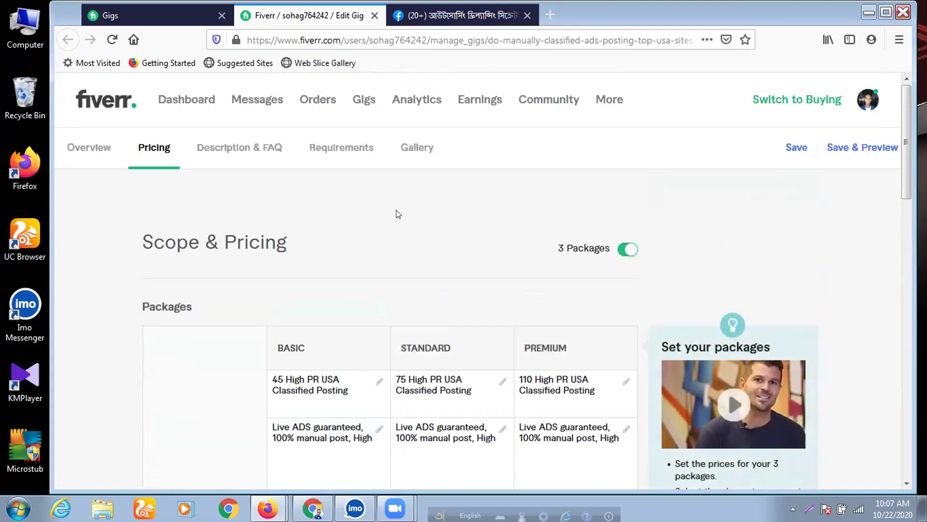
pyautogui.click(227, 148)
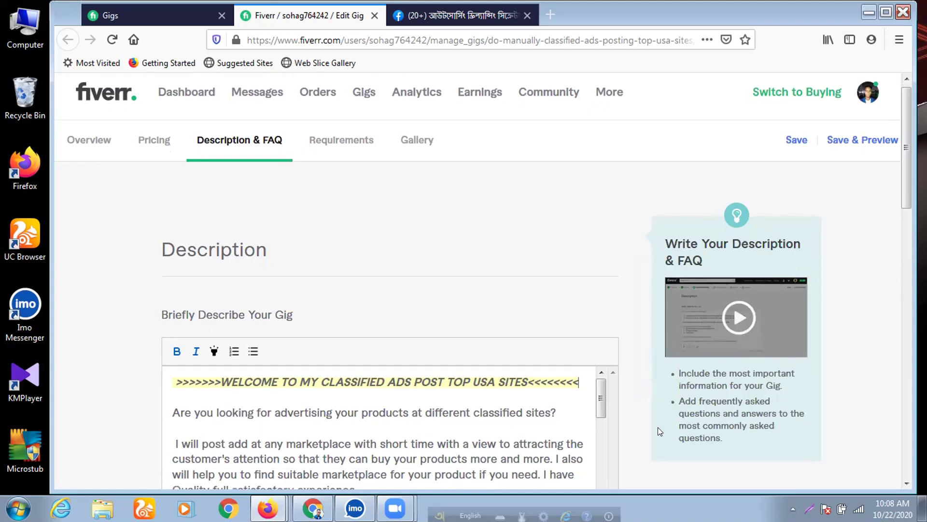
pyautogui.scroll(-3, 657, 427)
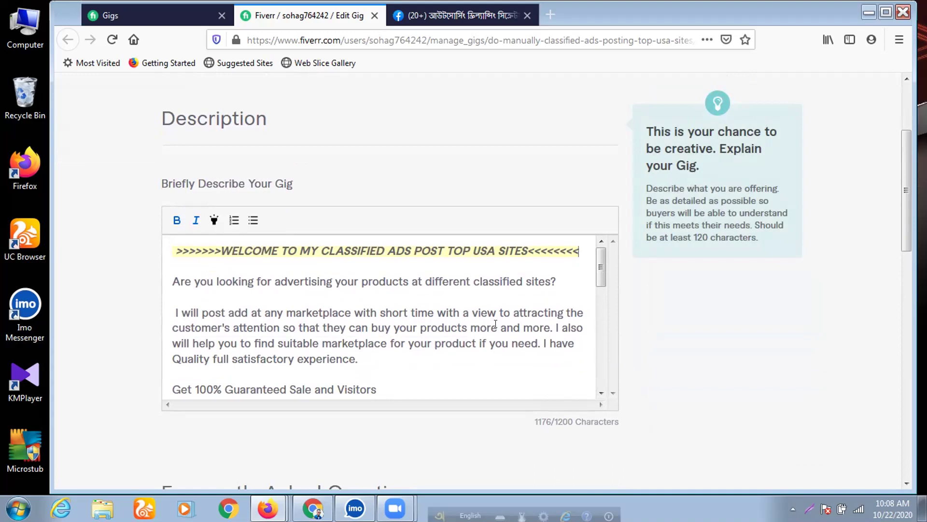
pyautogui.scroll(-3, 495, 323)
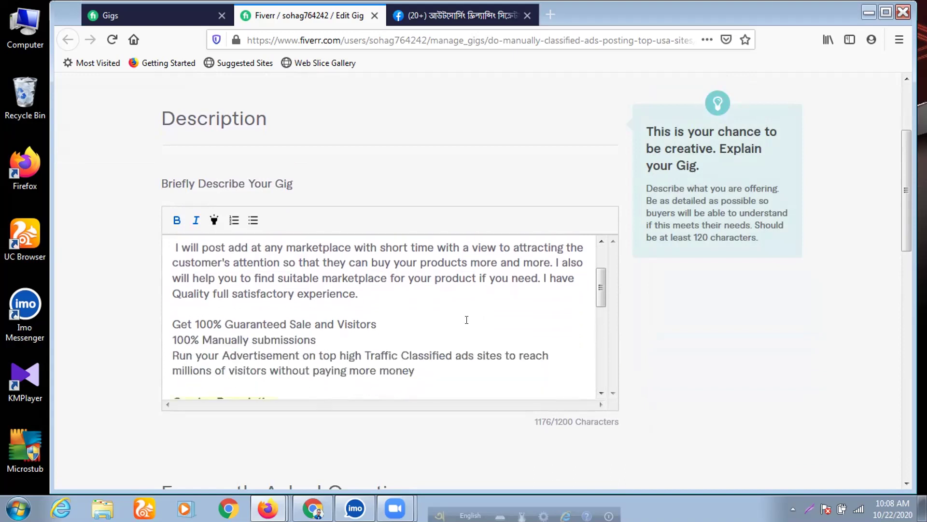
pyautogui.scroll(-3, 466, 319)
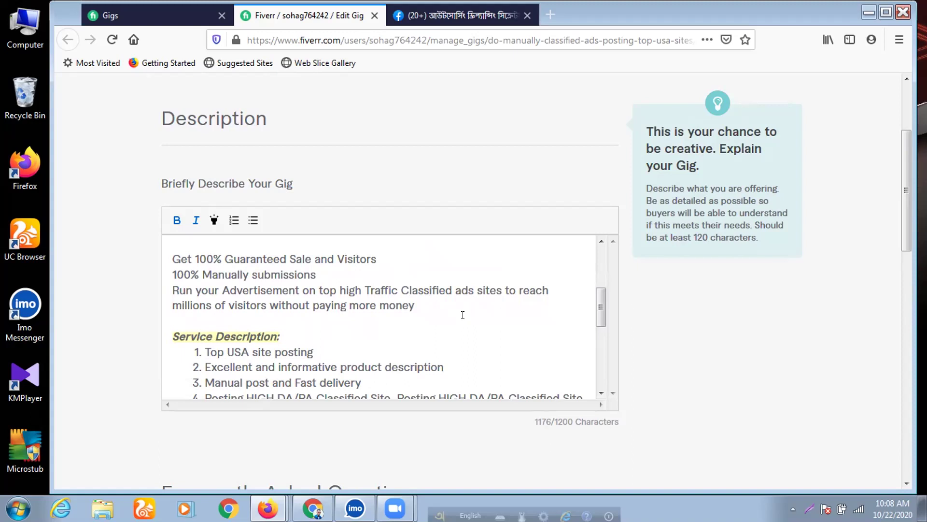
pyautogui.scroll(10, 463, 315)
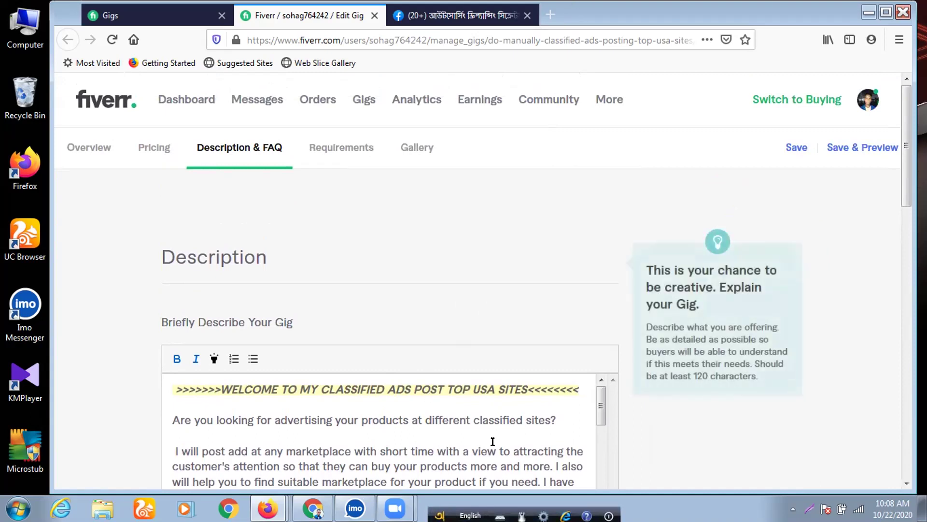
# Change the ending of the description's highlighted heading so it reads "WELCOME TO MY CLASSIFIED ADS POSTING GIG".
pyautogui.click(580, 389)
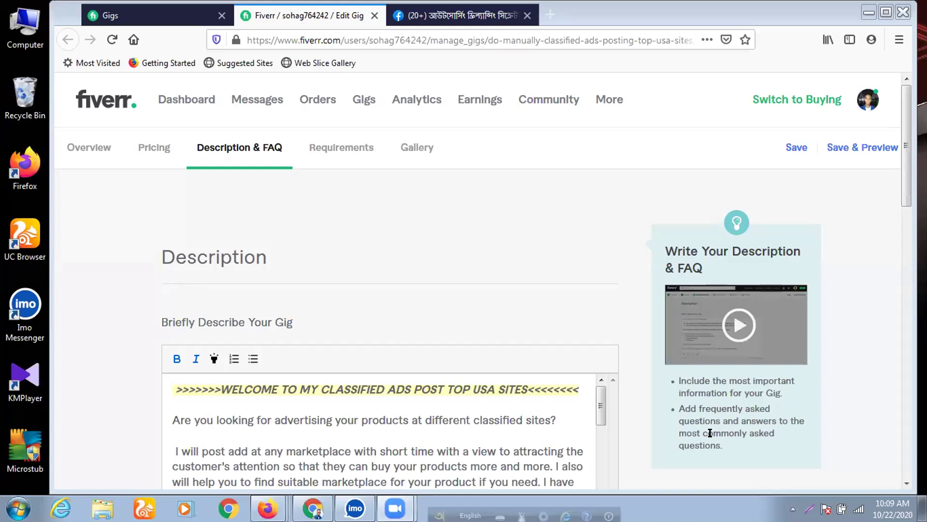
pyautogui.click(548, 387)
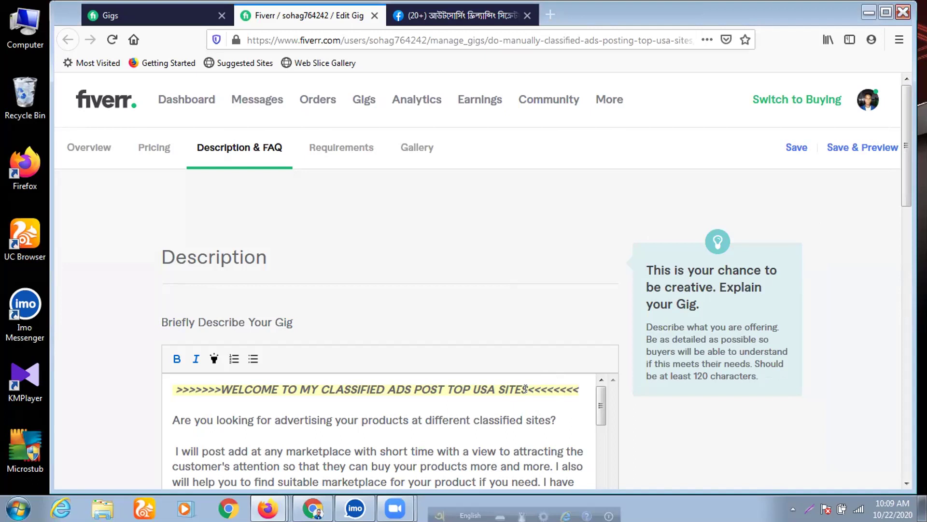
pyautogui.press('BackSpace')
pyautogui.press('BackSpace')
pyautogui.press('BackSpace')
pyautogui.press('BackSpace')
pyautogui.press('BackSpace')
pyautogui.press('BackSpace')
pyautogui.press('BackSpace')
pyautogui.press('BackSpace')
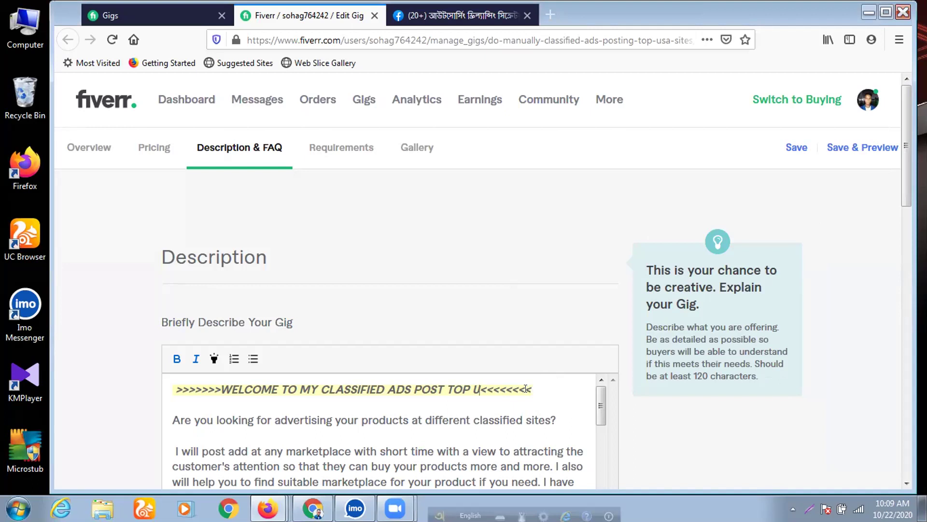
pyautogui.press('BackSpace')
pyautogui.press('BackSpace')
pyautogui.press('BackSpace')
pyautogui.press('BackSpace')
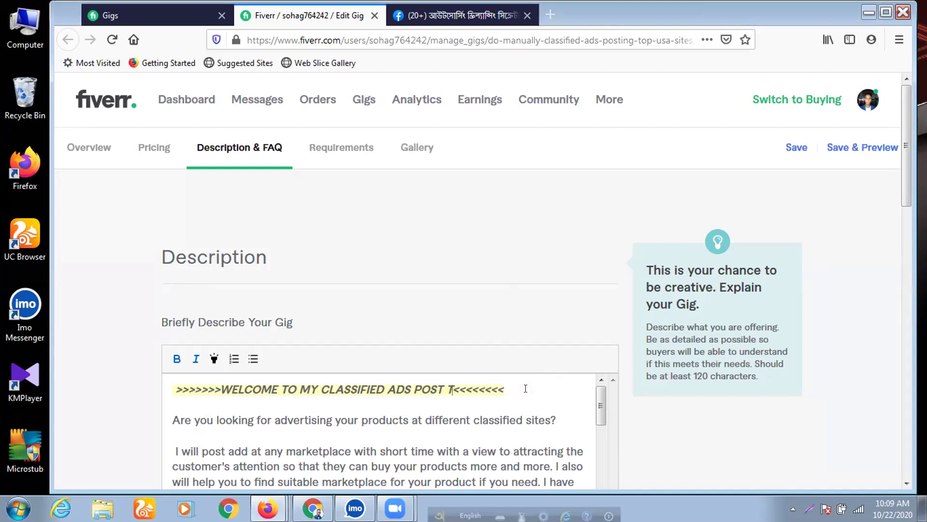
pyautogui.press('BackSpace')
pyautogui.press('BackSpace')
pyautogui.press('BackSpace')
pyautogui.press('BackSpace')
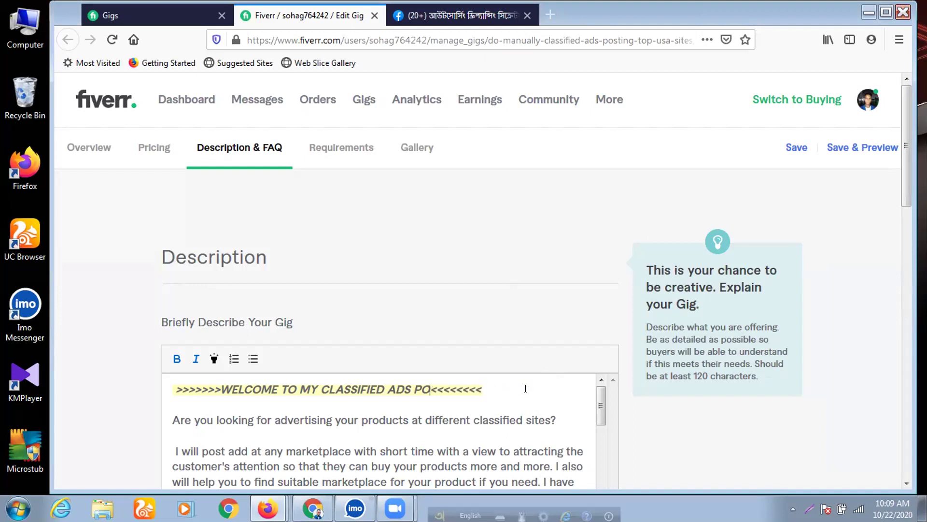
pyautogui.write('sting')
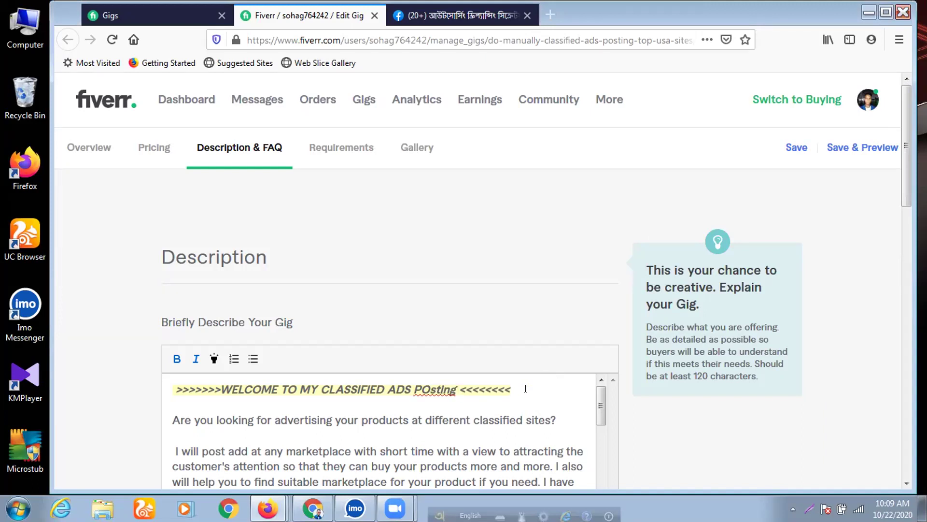
pyautogui.press('BackSpace')
pyautogui.press('BackSpace')
pyautogui.press('BackSpace')
pyautogui.press('BackSpace')
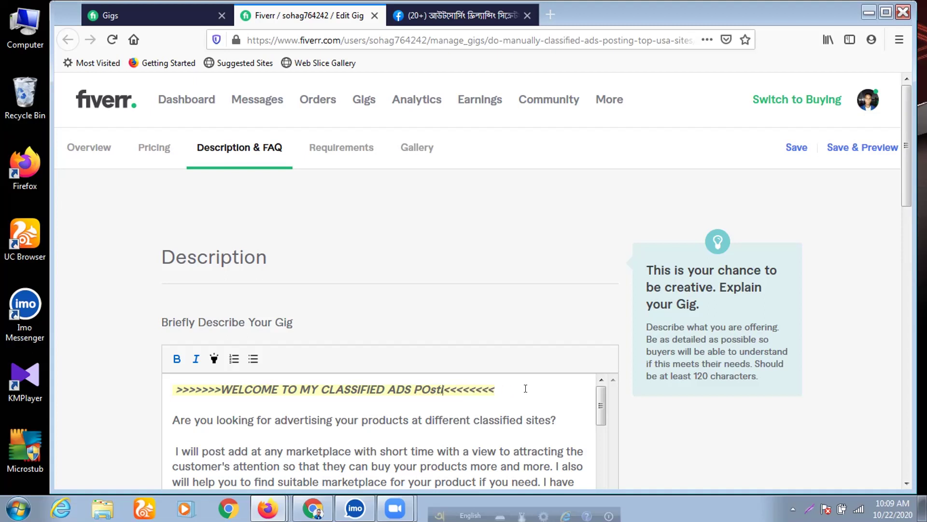
pyautogui.press('BackSpace')
pyautogui.write('STING ')
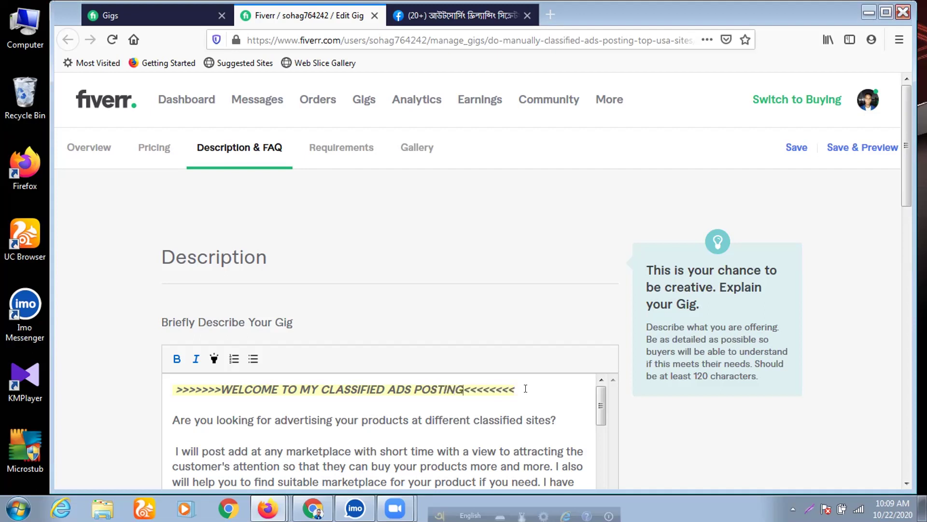
pyautogui.write('GIG')
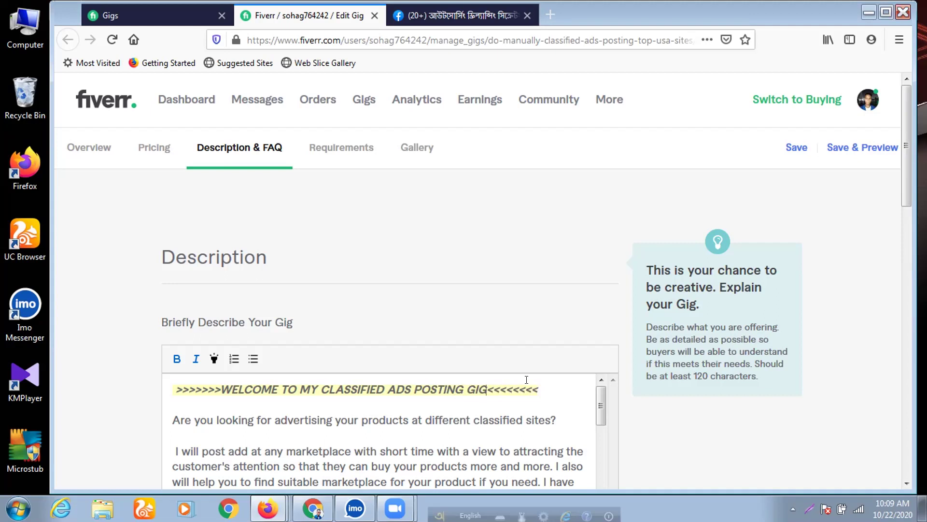
# Insert a blank line between the "Service Description:" heading and its numbered list.
pyautogui.scroll(-2, 530, 390)
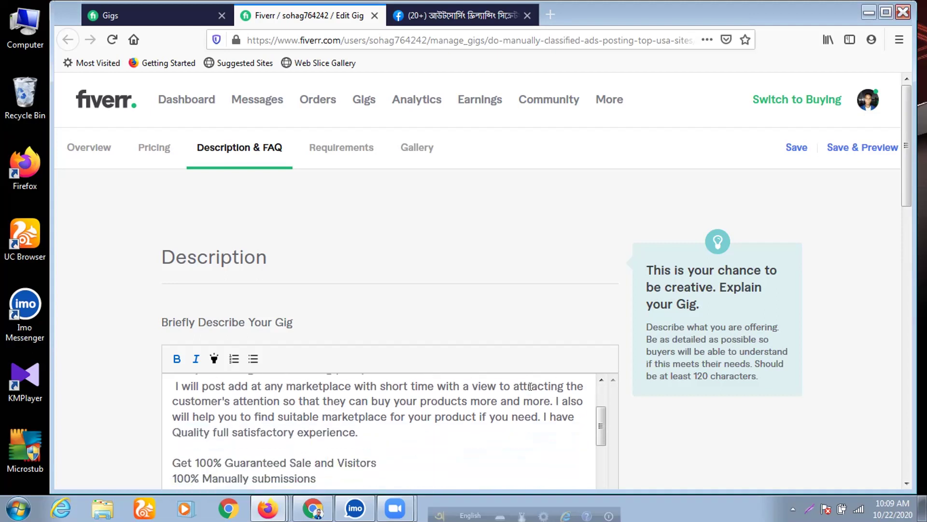
pyautogui.scroll(2, 539, 385)
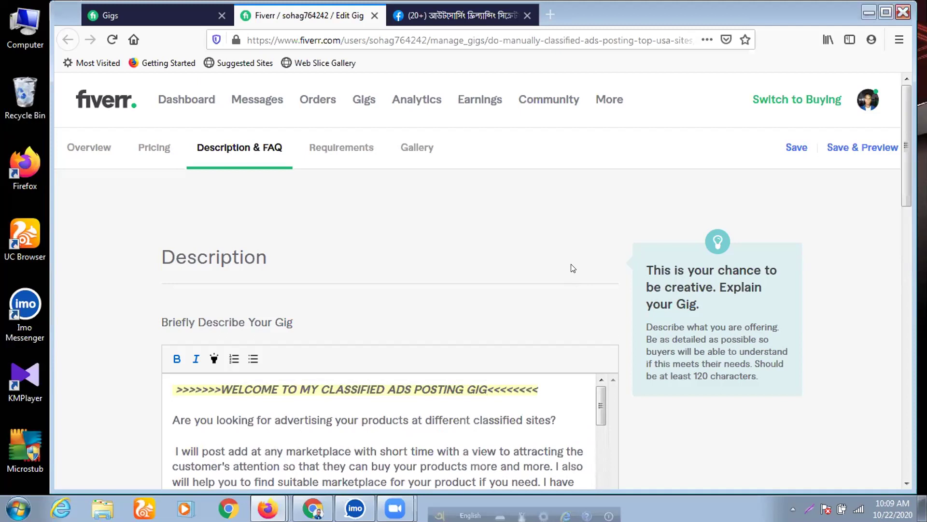
pyautogui.scroll(-4, 565, 260)
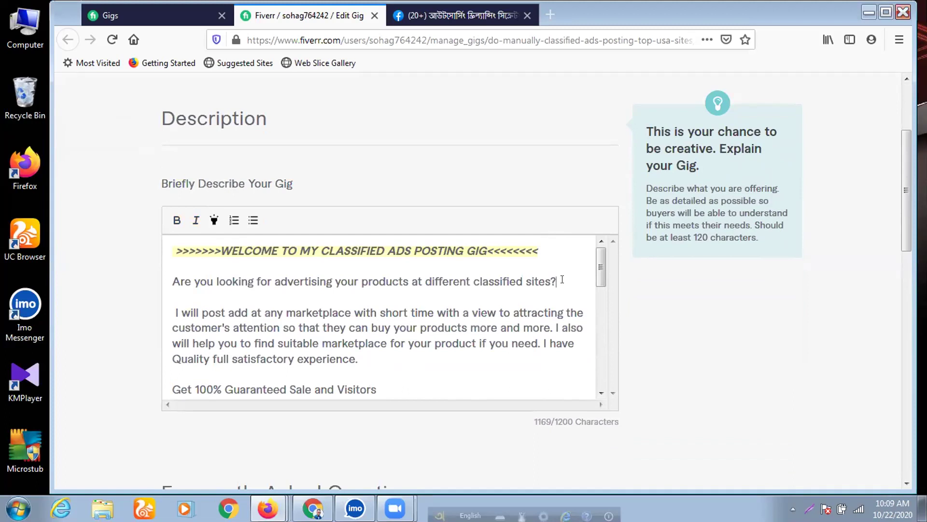
pyautogui.scroll(-2, 561, 293)
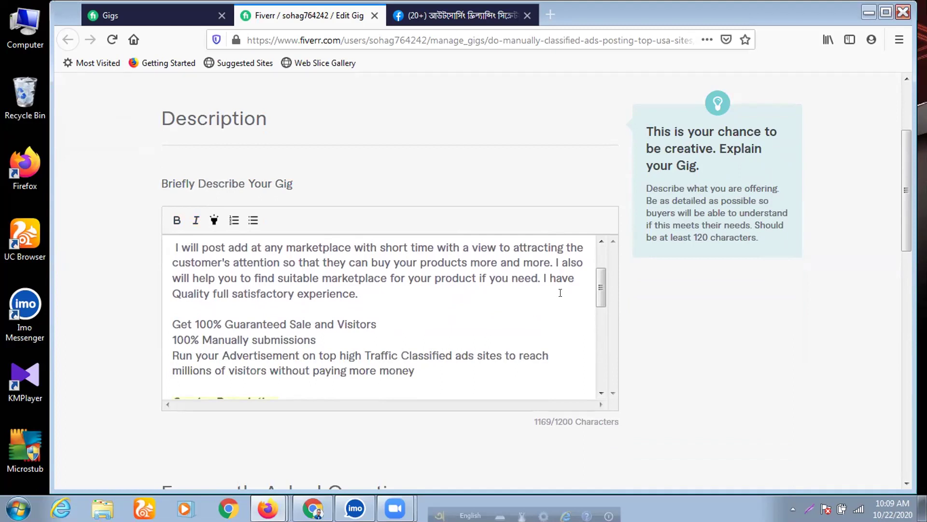
pyautogui.scroll(-2, 478, 319)
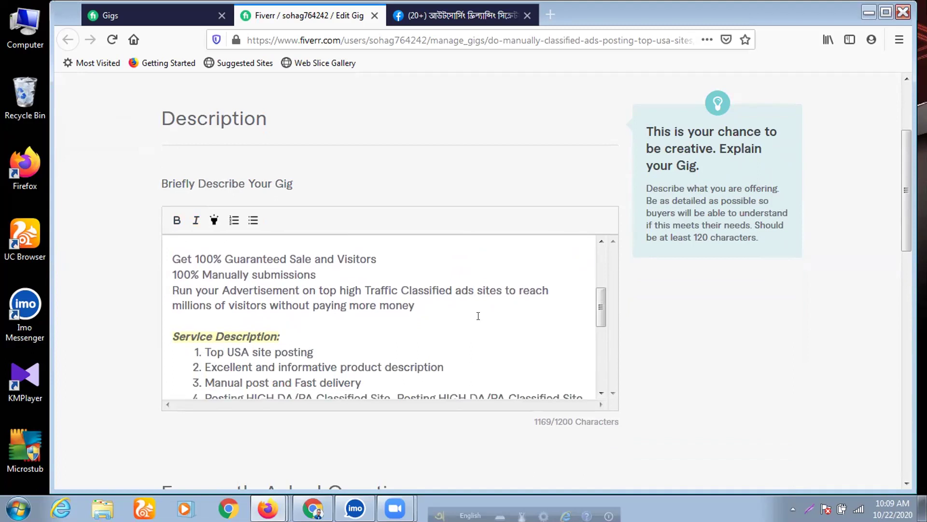
pyautogui.scroll(-2, 476, 314)
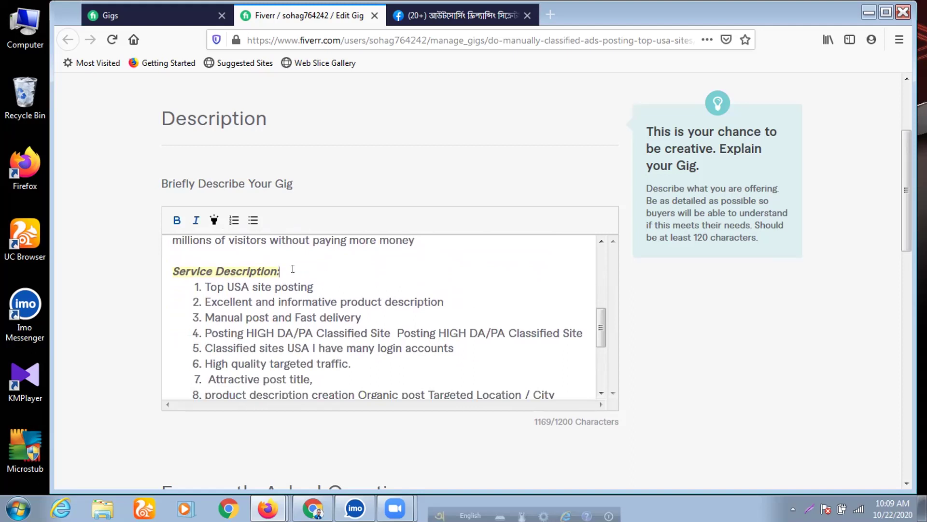
pyautogui.press('Return')
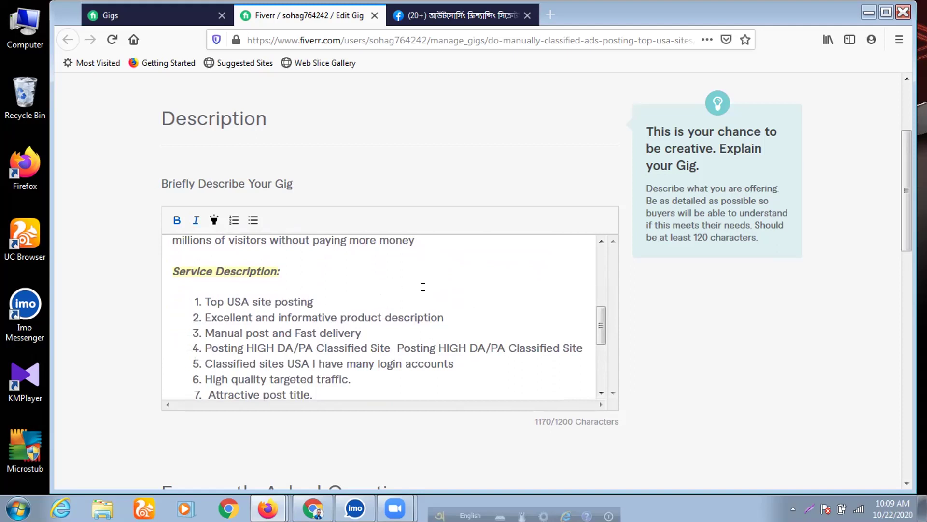
# Delete the repeated phrase "Posting HIGH DA/PA Classified Site" from item 4 of the Service Description list, leaving no empty list item.
pyautogui.scroll(-3, 423, 287)
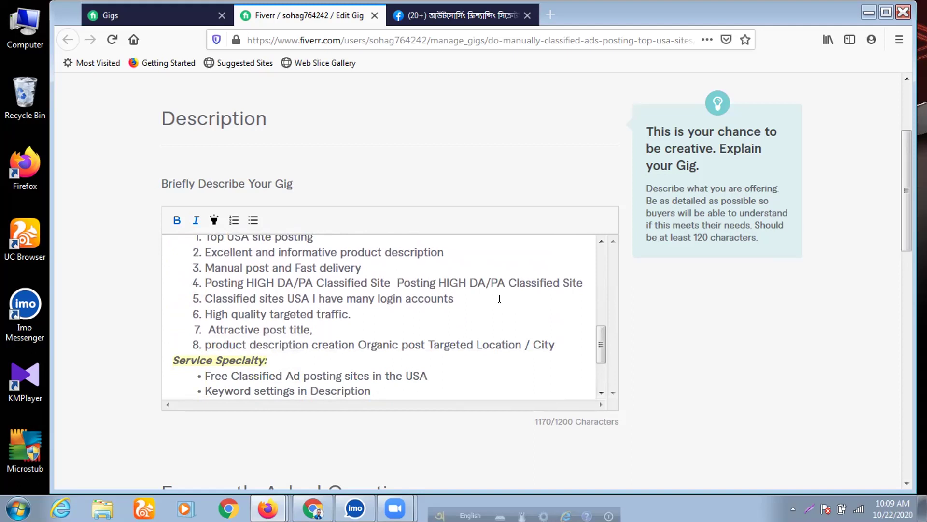
pyautogui.moveTo(584, 283); pyautogui.dragTo(397, 276)
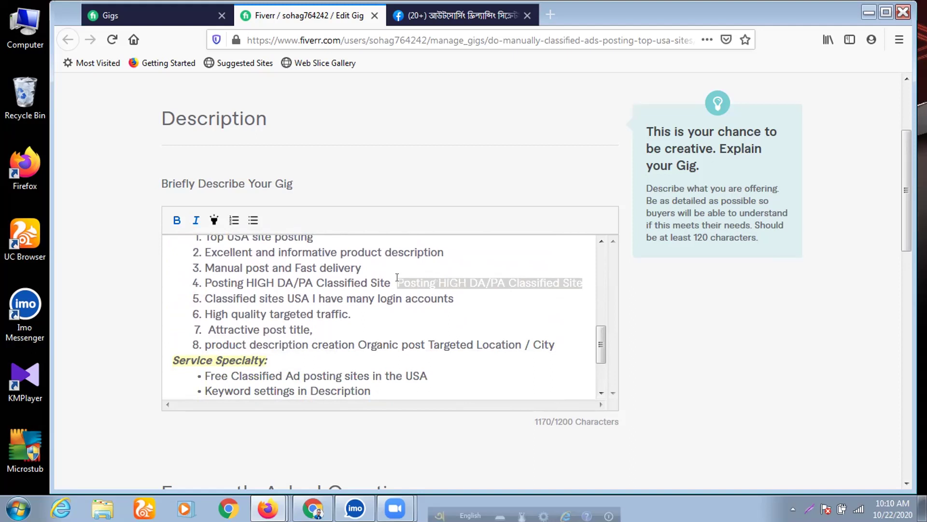
pyautogui.click(471, 259)
pyautogui.moveTo(573, 282); pyautogui.dragTo(391, 278)
pyautogui.press('Return')
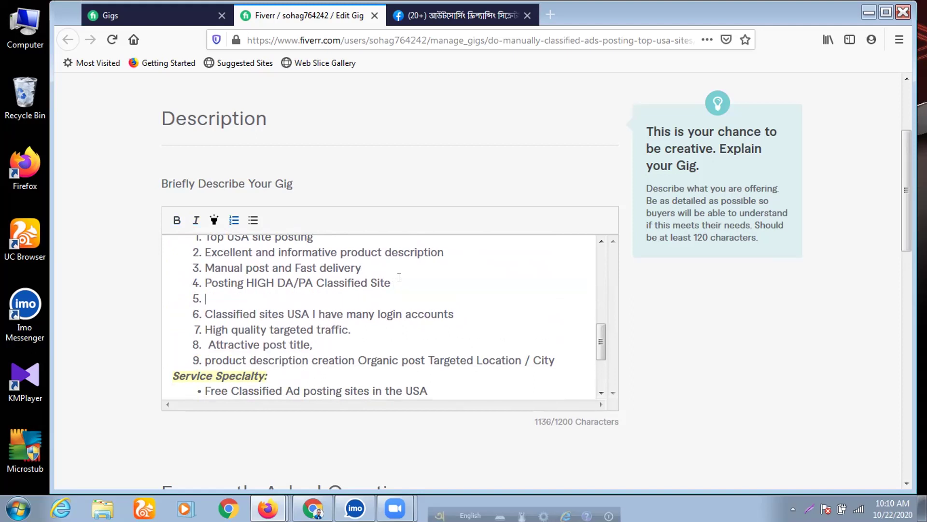
pyautogui.press('Return')
pyautogui.scroll(3, 268, 280)
pyautogui.scroll(-3, 268, 280)
pyautogui.press('BackSpace')
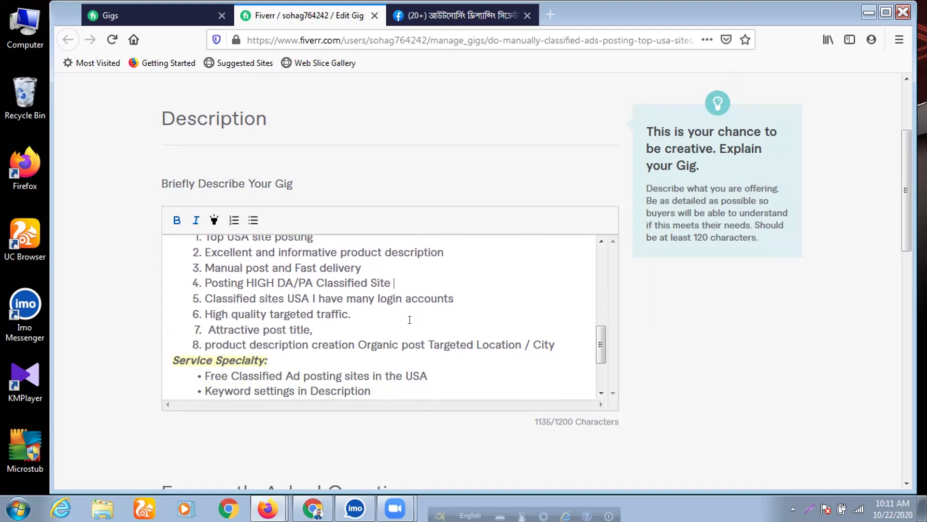
# Remove the extra space before "Attractive post title," in item 7 of the Service Description list.
pyautogui.click(214, 327)
pyautogui.press('BackSpace')
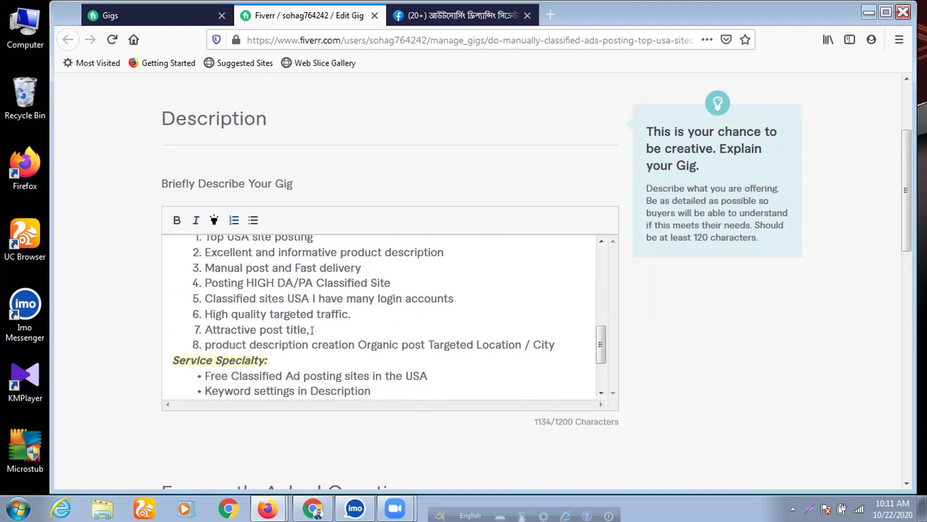
pyautogui.scroll(5, 309, 326)
pyautogui.scroll(-5, 312, 327)
# Add a blank line above and below the "Service Specialty:" heading in the gig description.
pyautogui.scroll(-3, 311, 326)
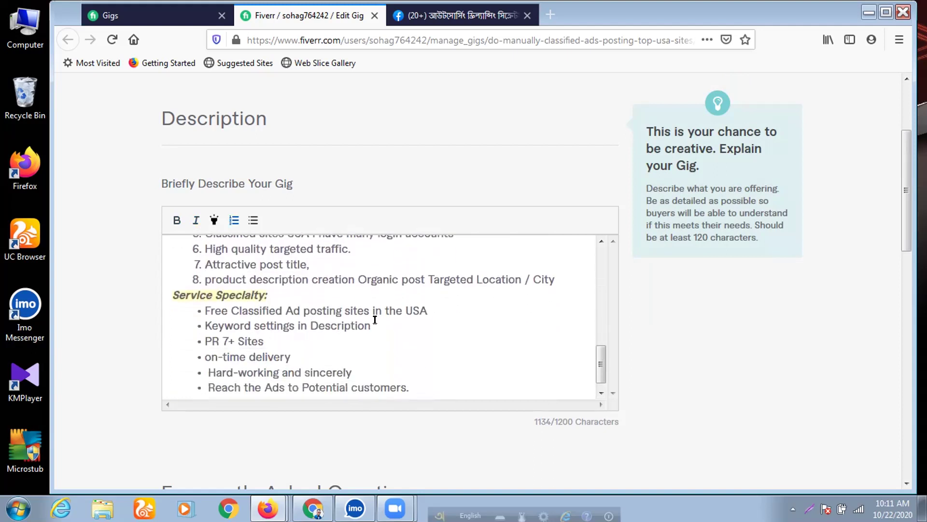
pyautogui.click(552, 280)
pyautogui.press('Return')
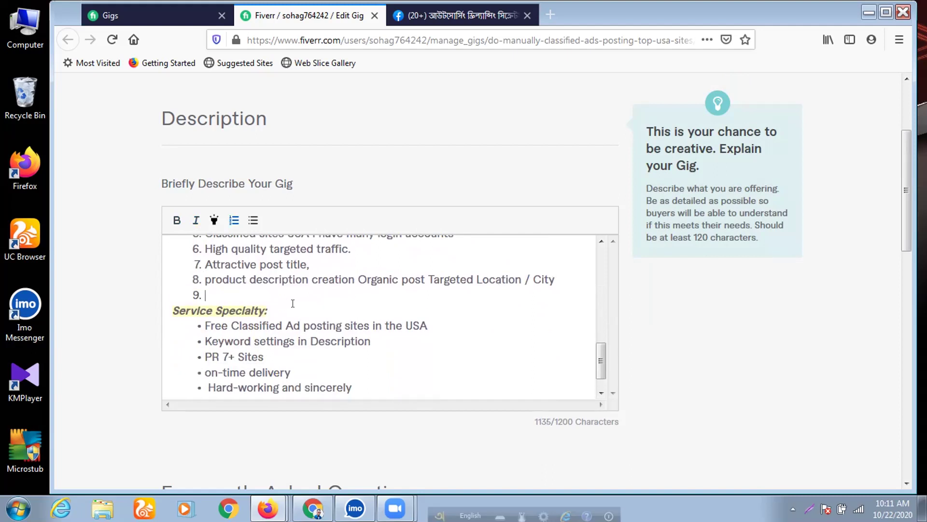
pyautogui.press('BackSpace')
pyautogui.click(283, 310)
pyautogui.press('Return')
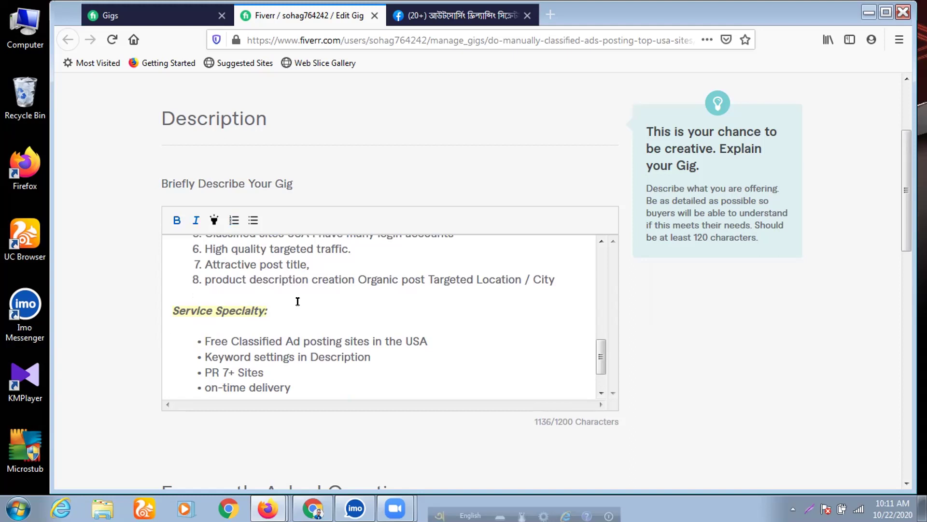
# Remove the extra space before "Hard-working and sincerely" in the Service Specialty bullet list.
pyautogui.click(445, 343)
pyautogui.scroll(-1, 433, 335)
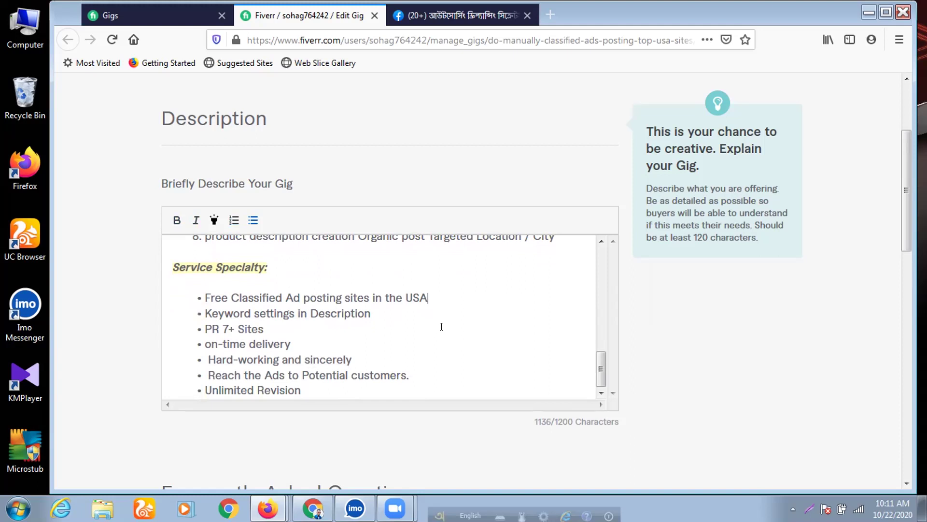
pyautogui.click(209, 359)
pyautogui.press('BackSpace')
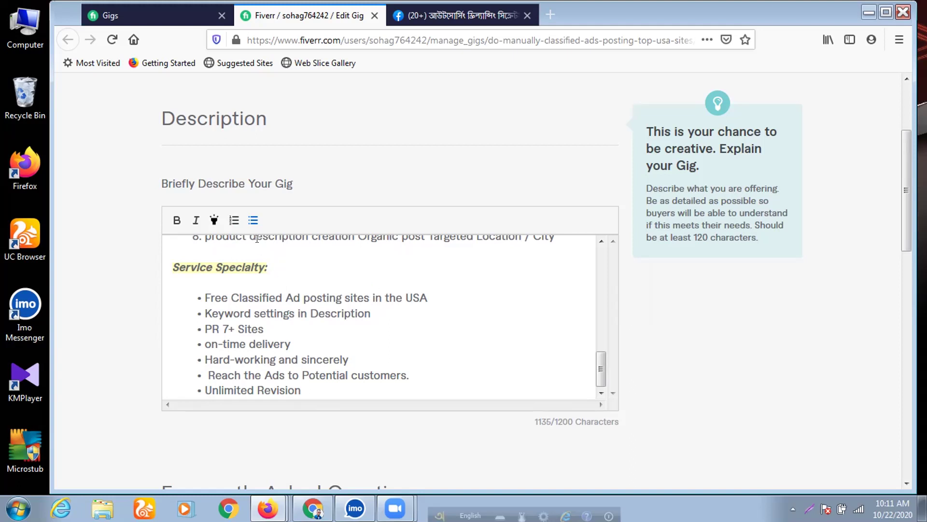
# Check the edited gig description through its service lists, specialty bullets, introduction and welcome heading.
pyautogui.scroll(3, 260, 256)
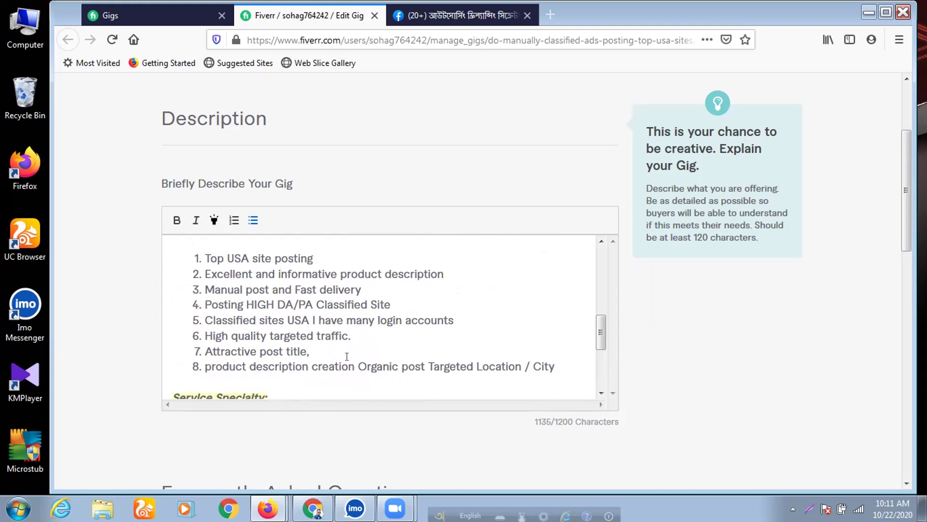
pyautogui.scroll(-2, 321, 355)
pyautogui.scroll(-2, 333, 346)
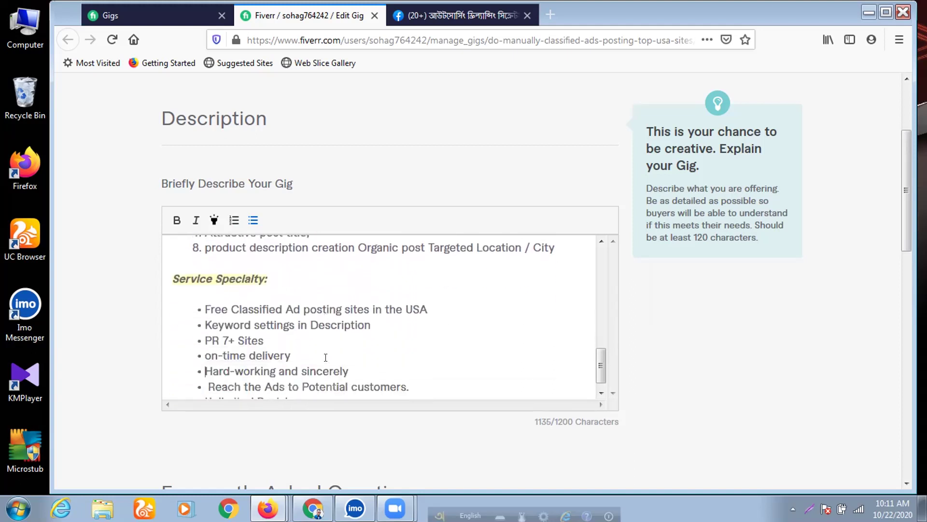
pyautogui.scroll(-3, 376, 337)
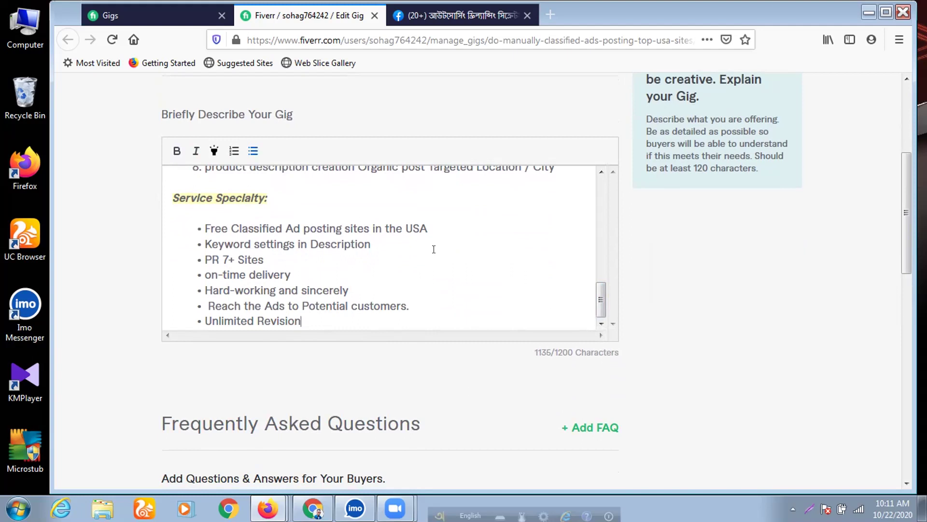
pyautogui.scroll(3, 423, 234)
pyautogui.scroll(10, 423, 234)
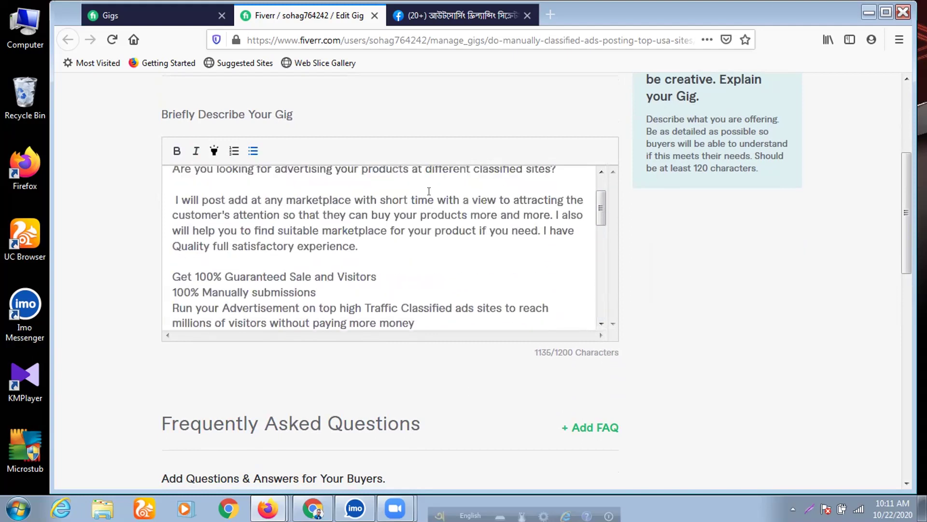
pyautogui.scroll(3, 407, 182)
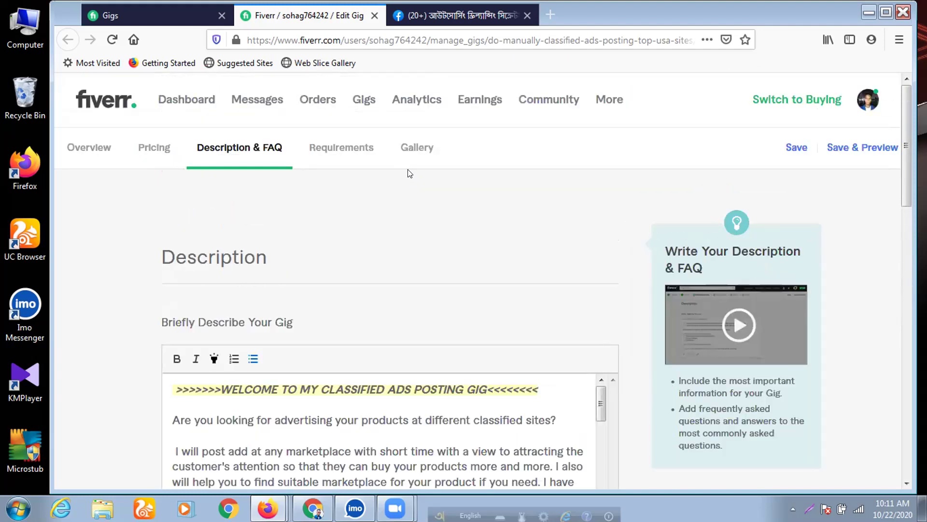
# Review the gig's buyer requirements and gallery photos, and minimize the browser window.
pyautogui.click(352, 149)
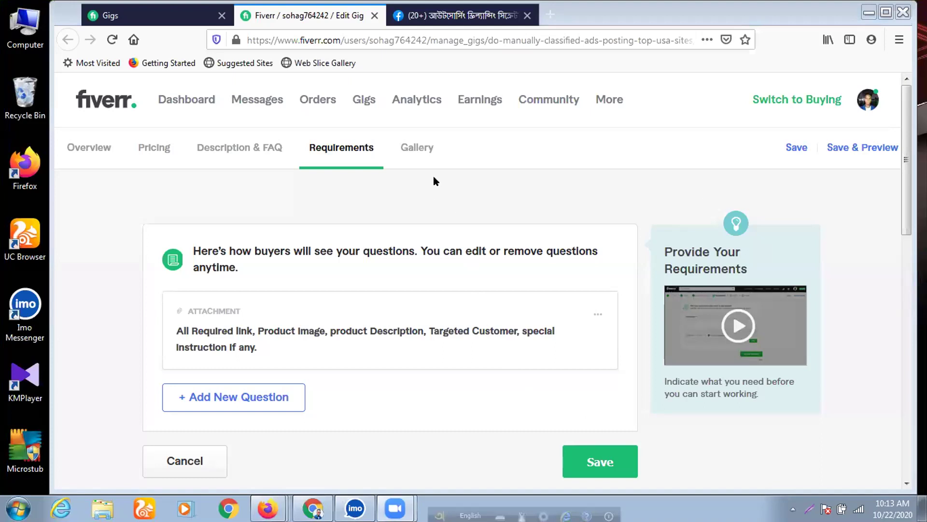
pyautogui.click(418, 154)
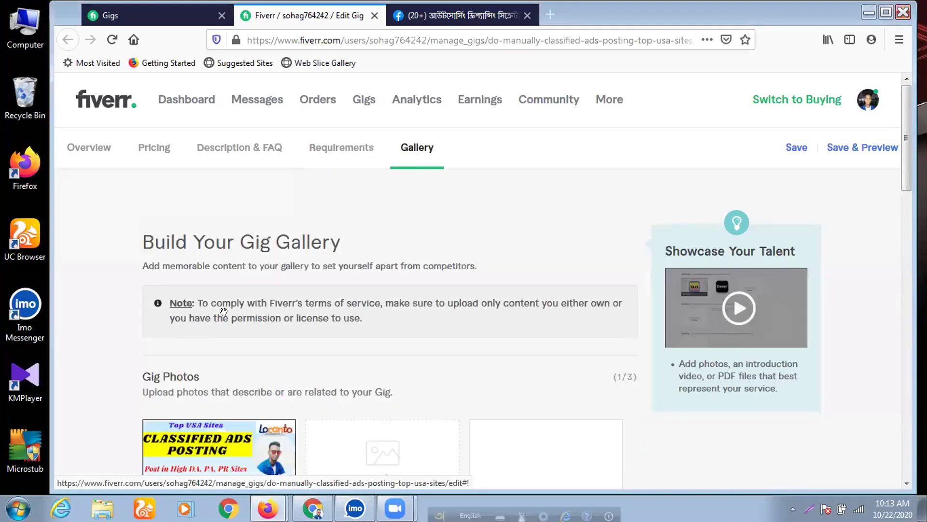
pyautogui.scroll(-3, 224, 309)
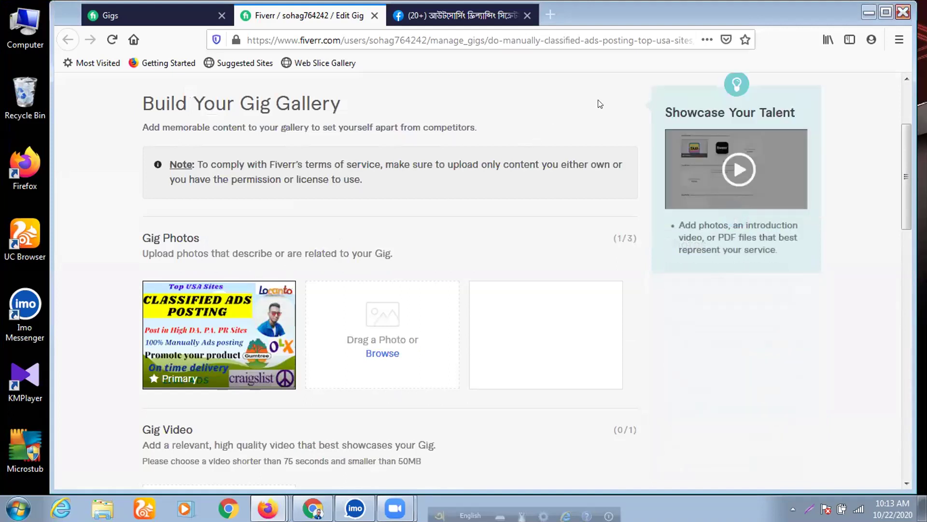
pyautogui.click(864, 14)
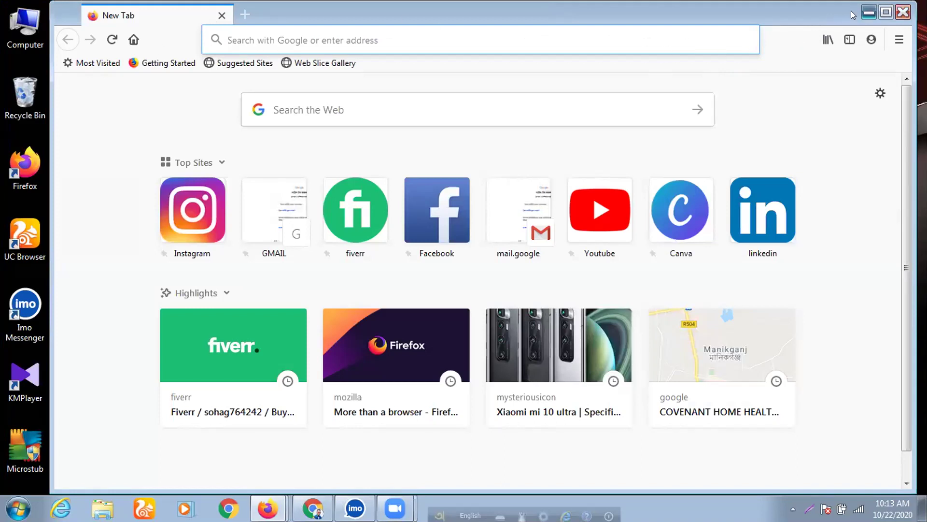
# Minimize the browser window and open the Downloads folder in Windows Explorer.
pyautogui.click(868, 12)
pyautogui.click(18, 18)
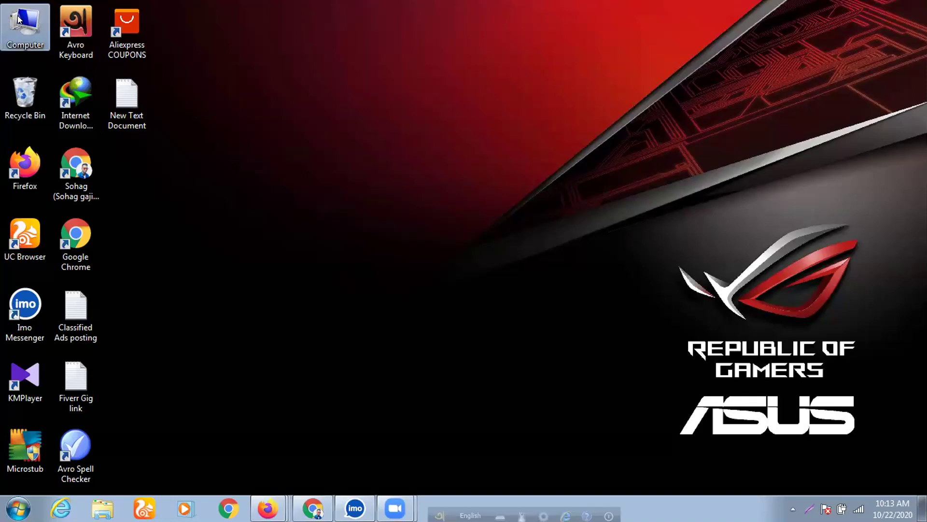
pyautogui.doubleClick(17, 18)
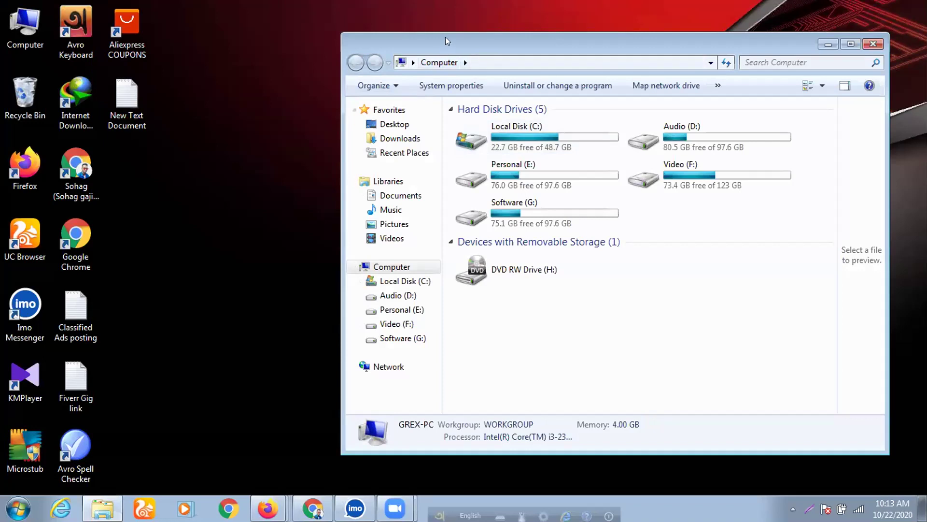
pyautogui.moveTo(446, 37); pyautogui.dragTo(322, 25)
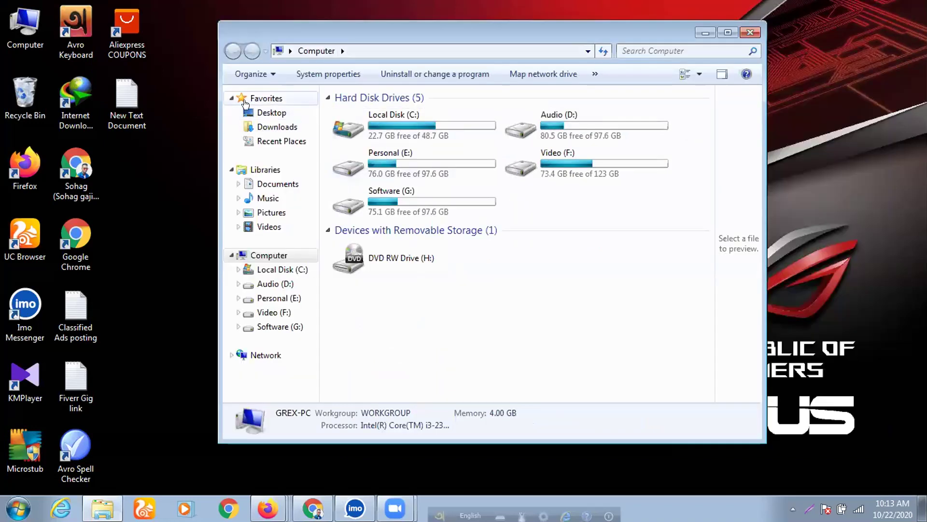
pyautogui.click(263, 127)
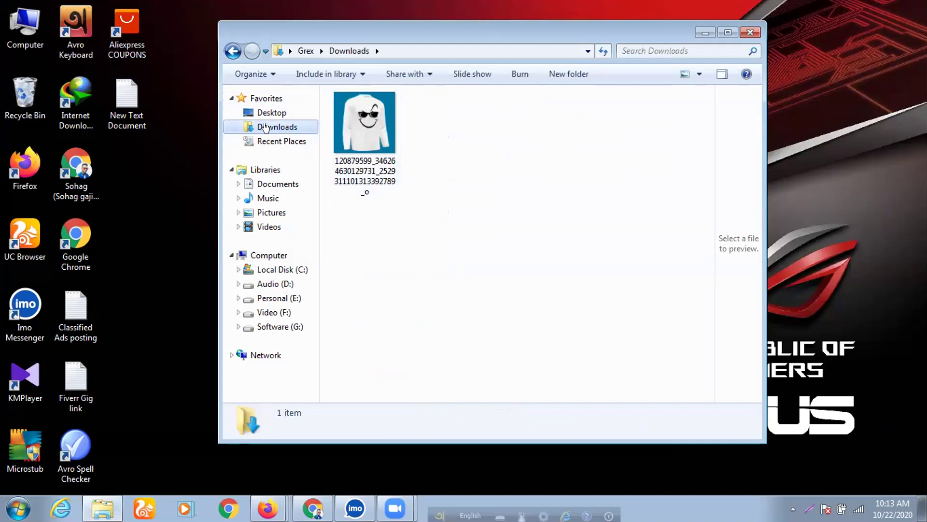
pyautogui.click(232, 51)
pyautogui.click(269, 126)
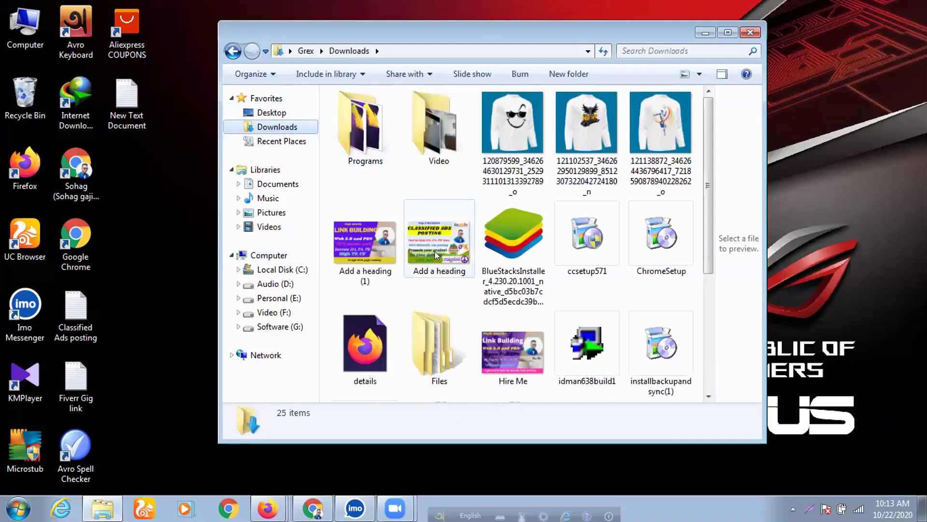
# View the classified ads posting image "Add a heading" in Windows Photo Viewer.
pyautogui.click(435, 251)
pyautogui.moveTo(435, 251); pyautogui.dragTo(742, 242)
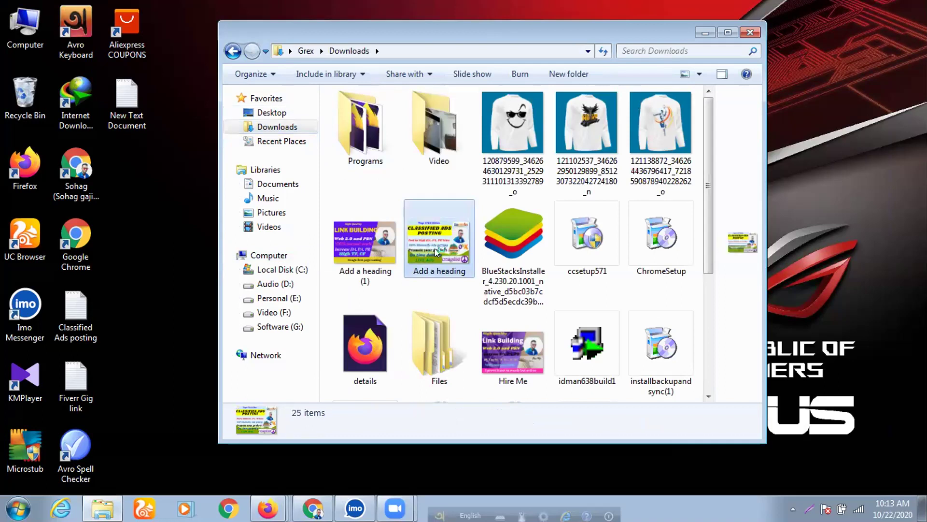
pyautogui.doubleClick(435, 251)
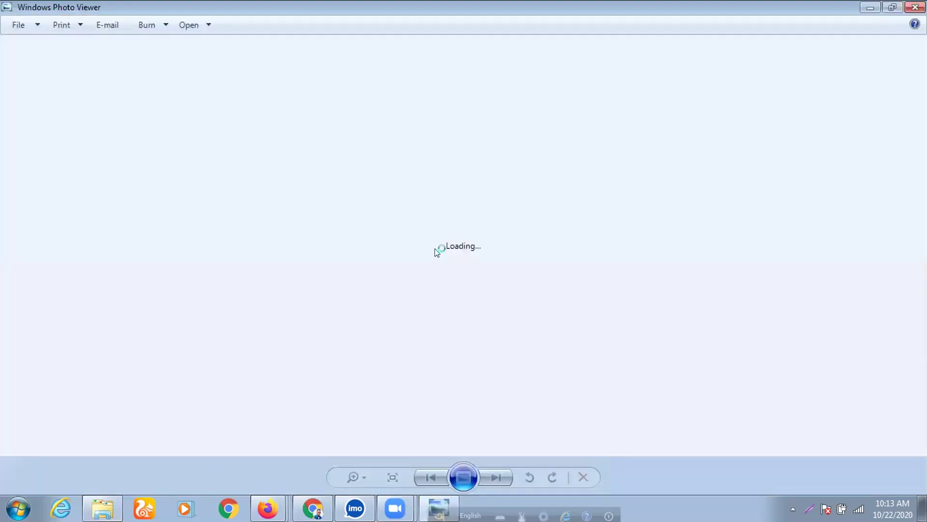
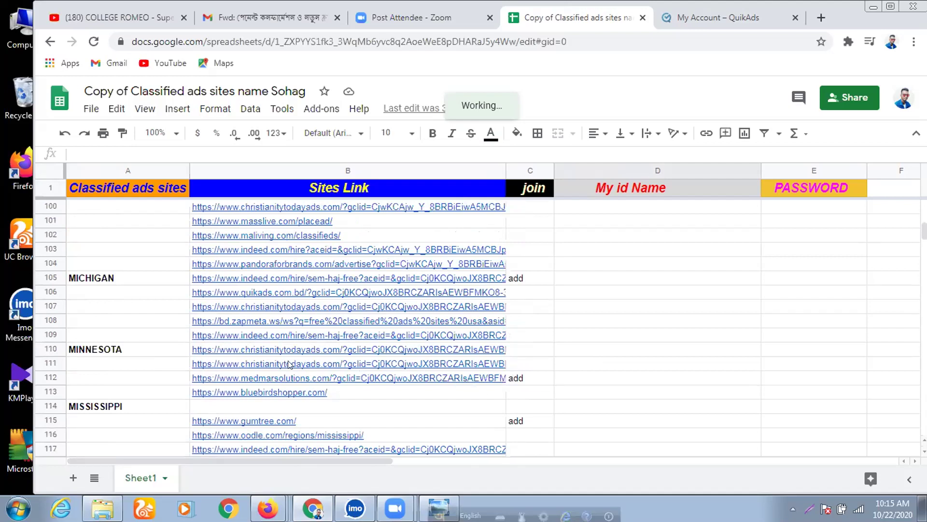
# In the classified ads sites spreadsheet, open the medmarsolutions.com link from row 112, check the site, and close it.
pyautogui.click(261, 377)
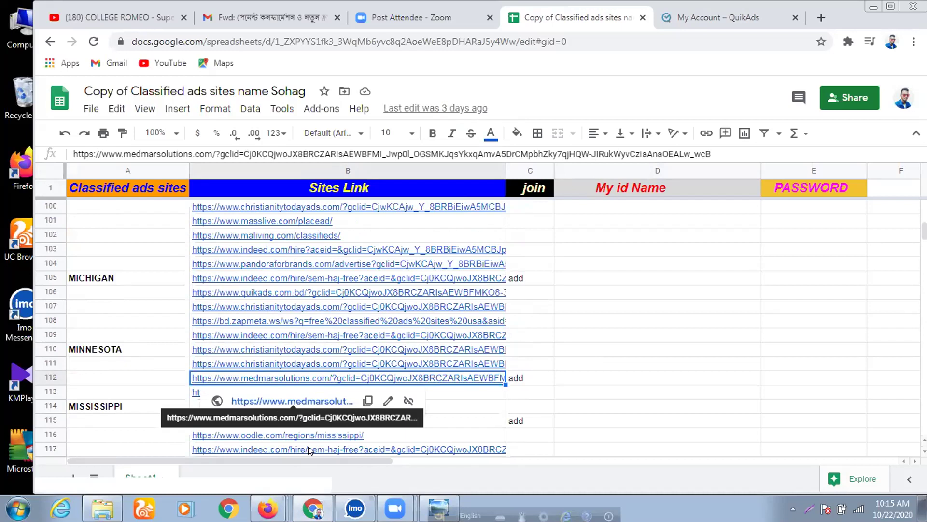
pyautogui.click(321, 400)
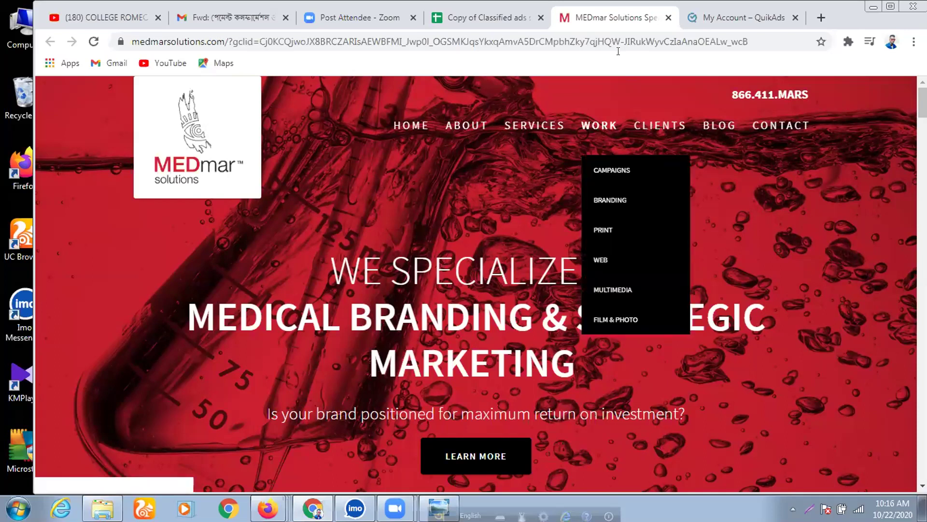
pyautogui.click(669, 17)
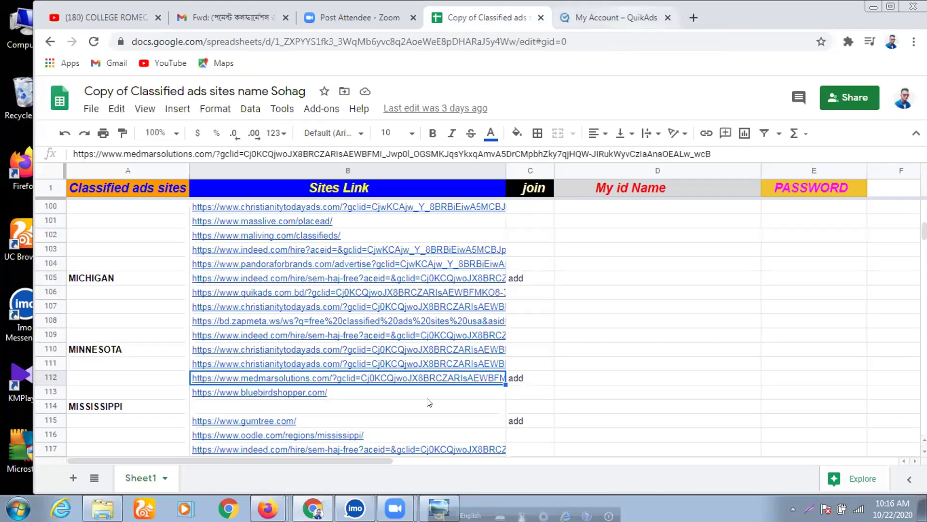
# Open the ak.locanto.com link from row 2 of the sheet and look through the Locanto Alaska homepage.
pyautogui.scroll(9, 569, 356)
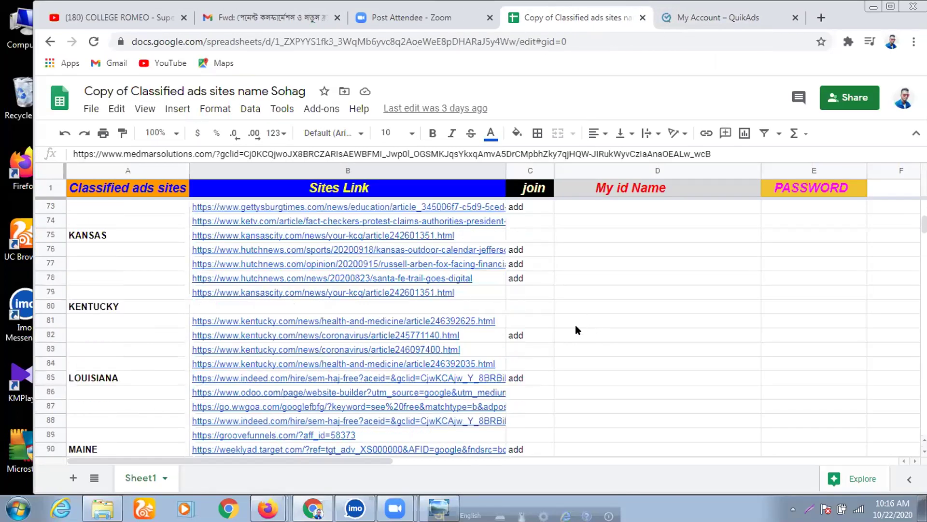
pyautogui.scroll(20, 575, 329)
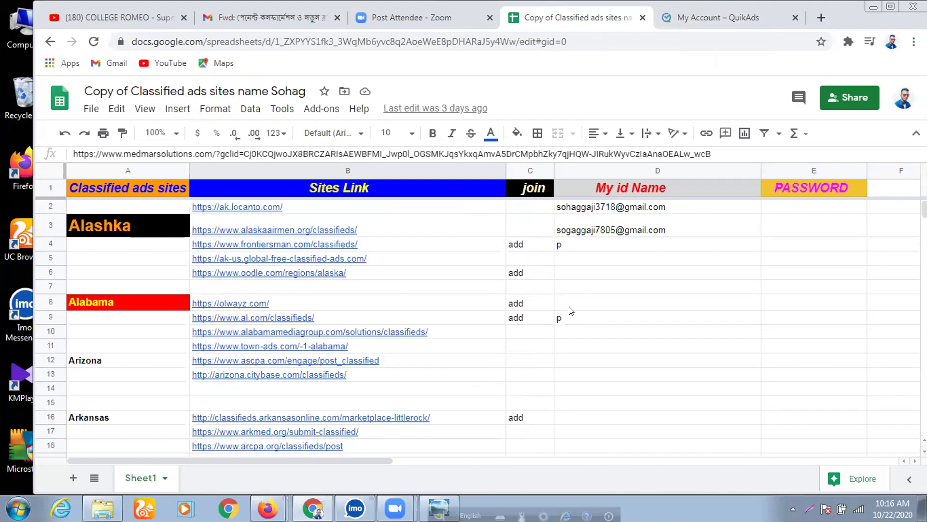
pyautogui.click(256, 224)
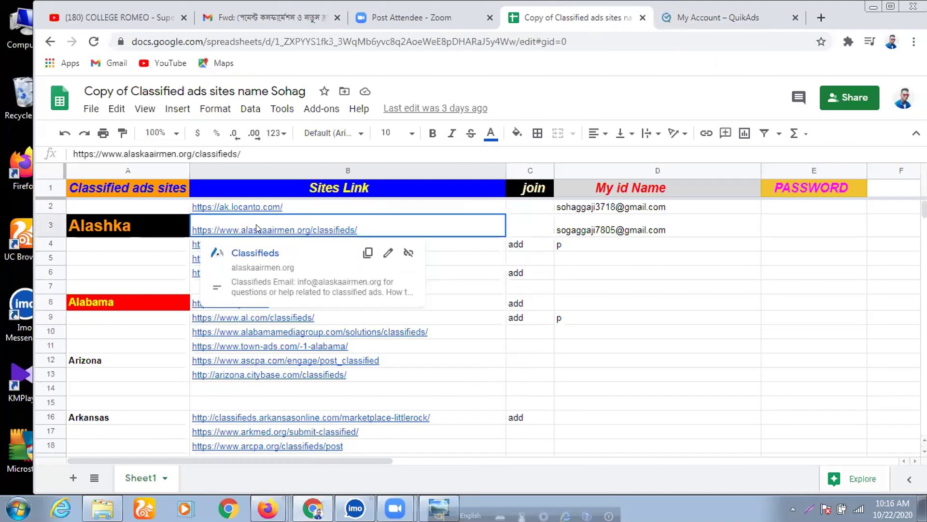
pyautogui.click(254, 205)
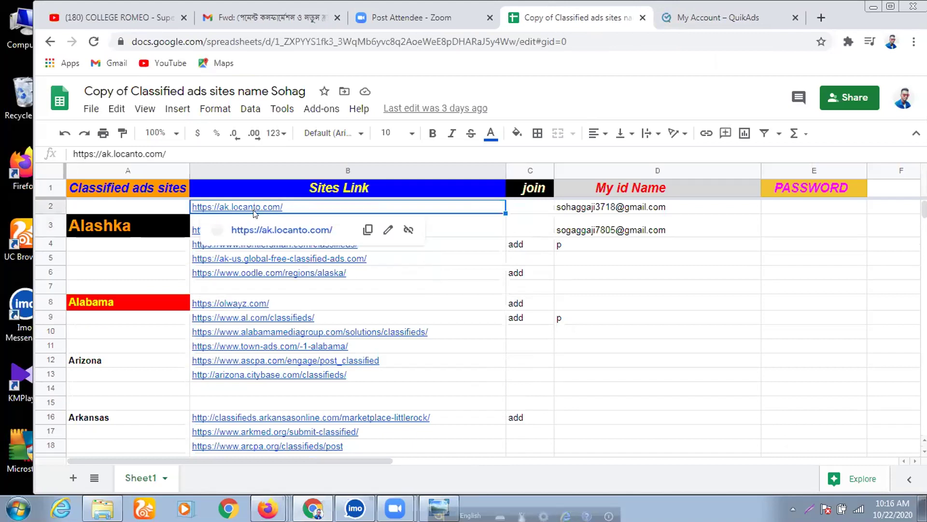
pyautogui.click(273, 230)
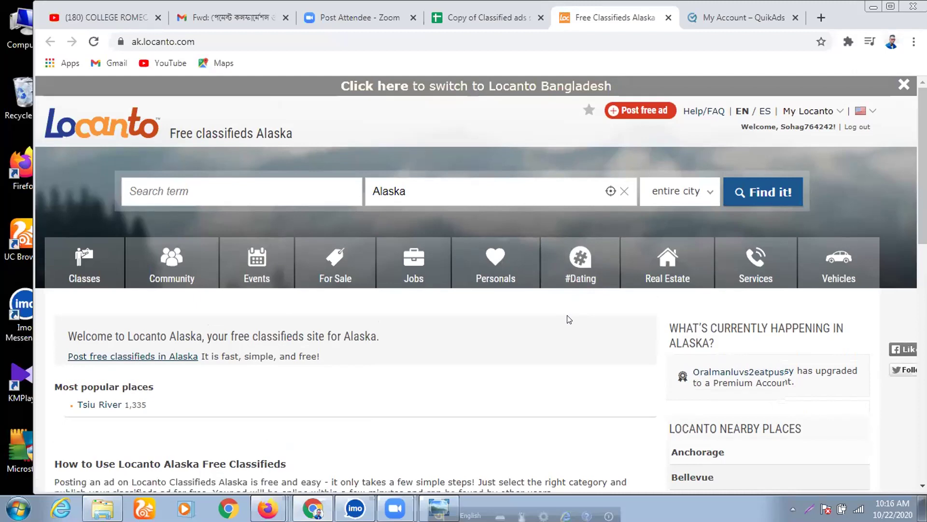
pyautogui.scroll(-3, 560, 350)
pyautogui.scroll(-8, 560, 347)
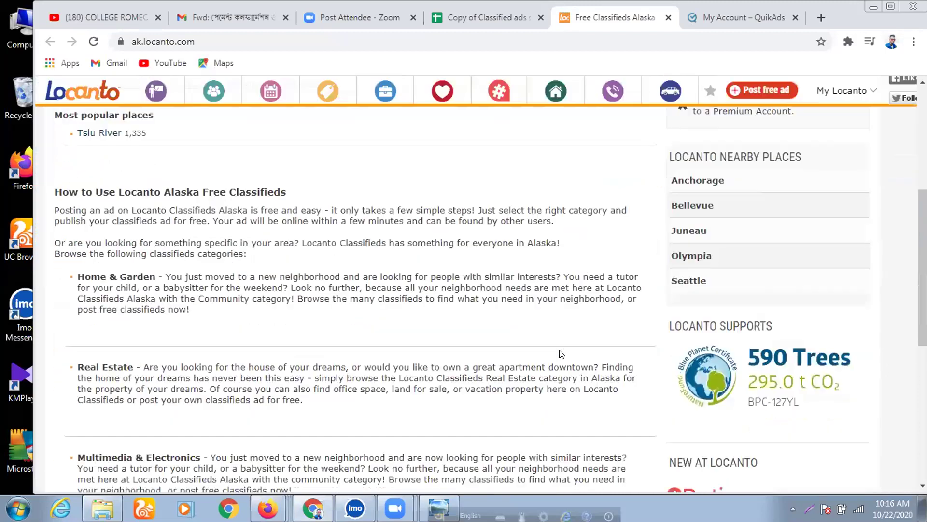
pyautogui.scroll(6, 559, 335)
pyautogui.scroll(6, 537, 318)
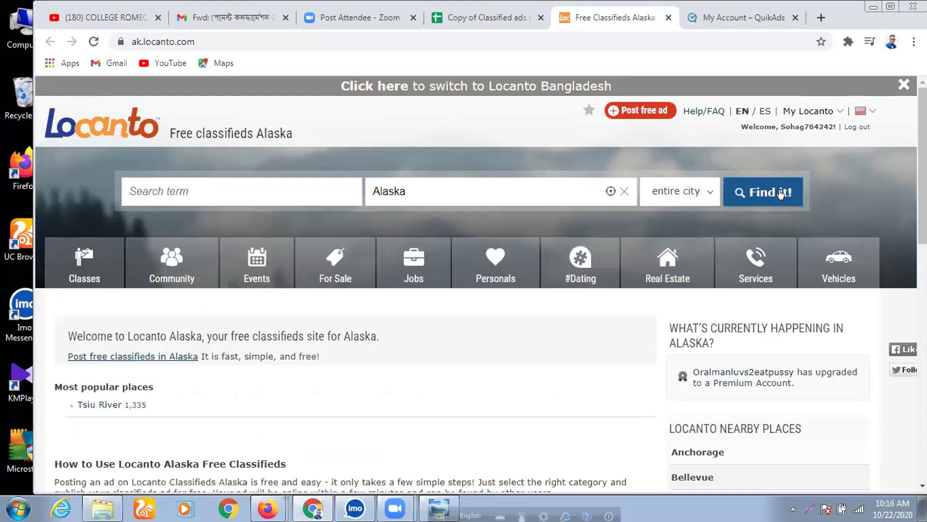
# Try the free ad posting form on Locanto Bangladesh, return to the USA site's form, and close the page.
pyautogui.click(637, 112)
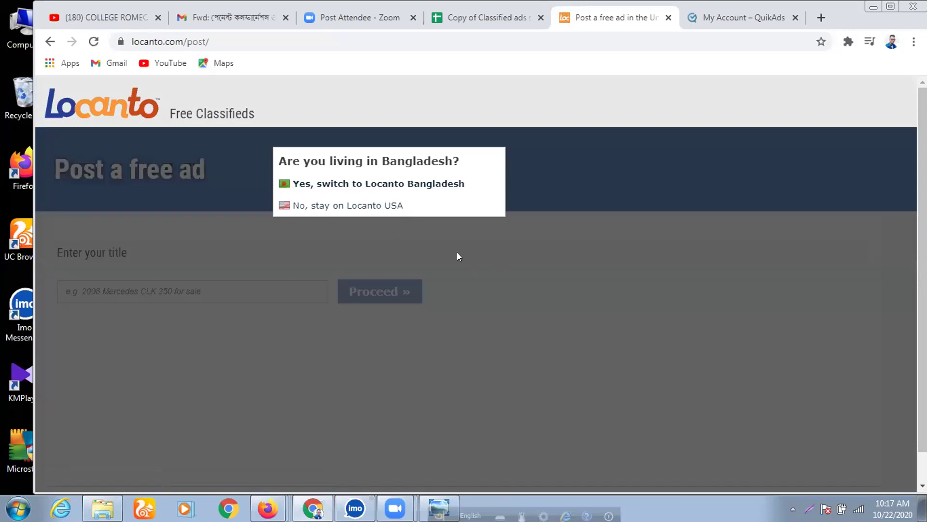
pyautogui.click(357, 187)
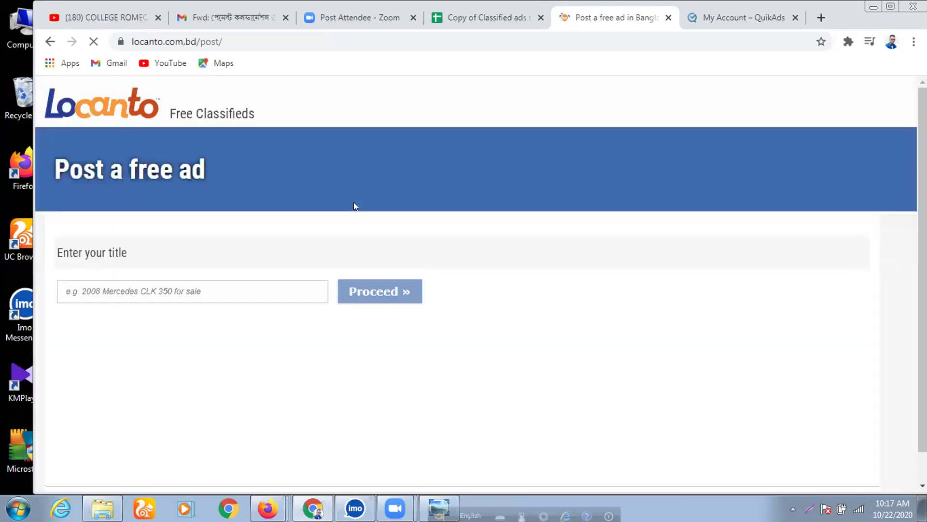
pyautogui.click(48, 42)
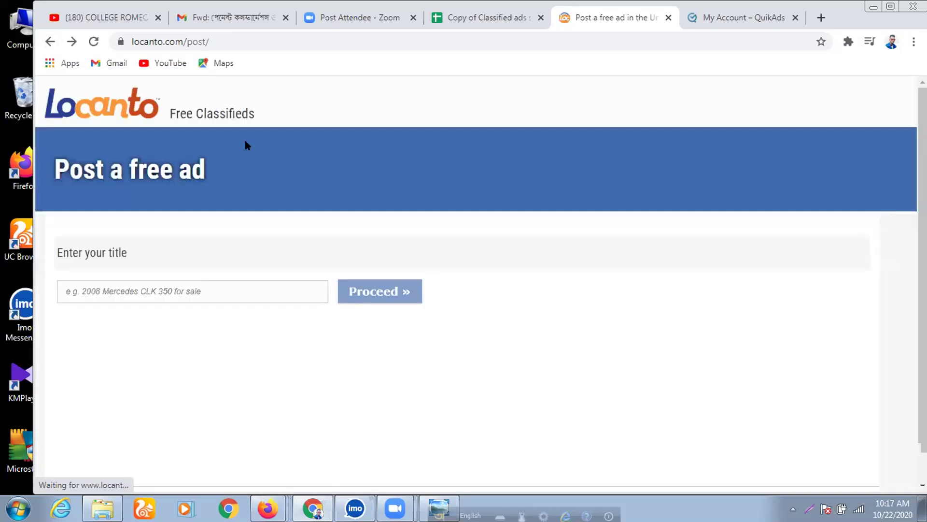
pyautogui.click(47, 41)
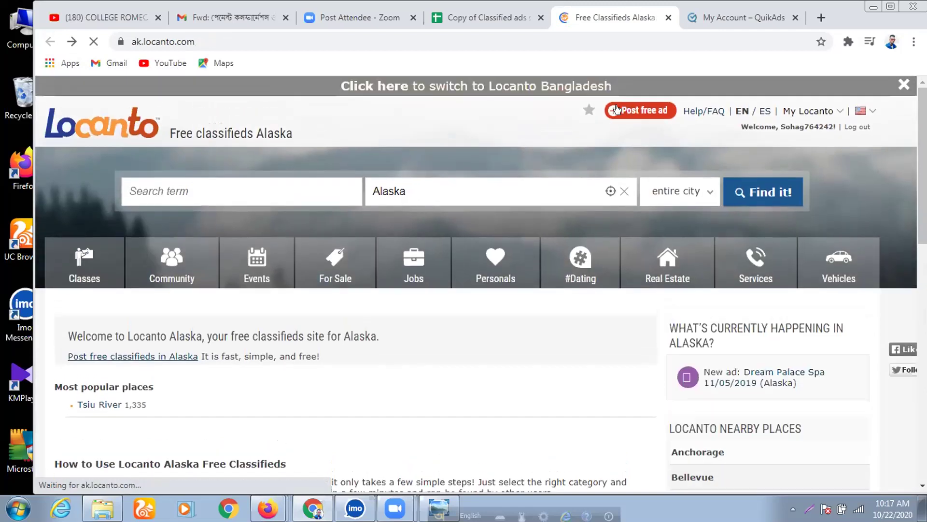
pyautogui.click(617, 110)
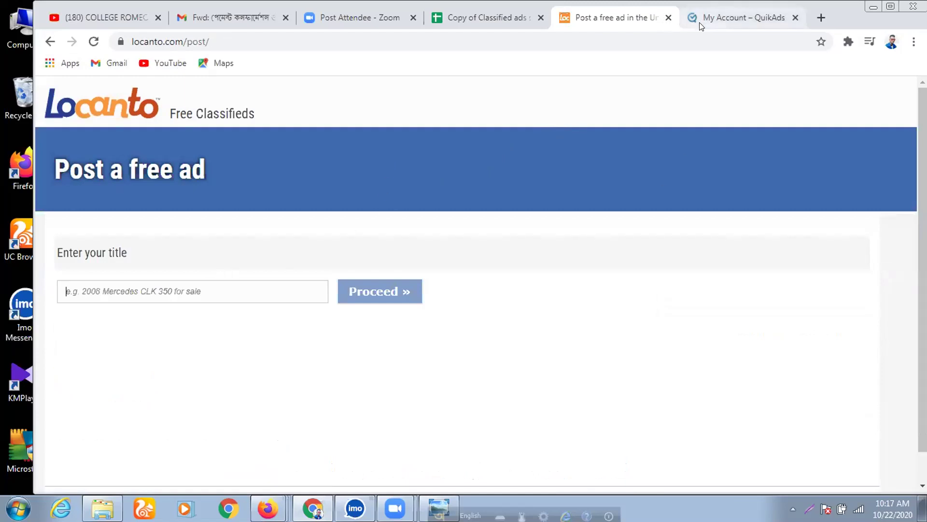
pyautogui.click(668, 17)
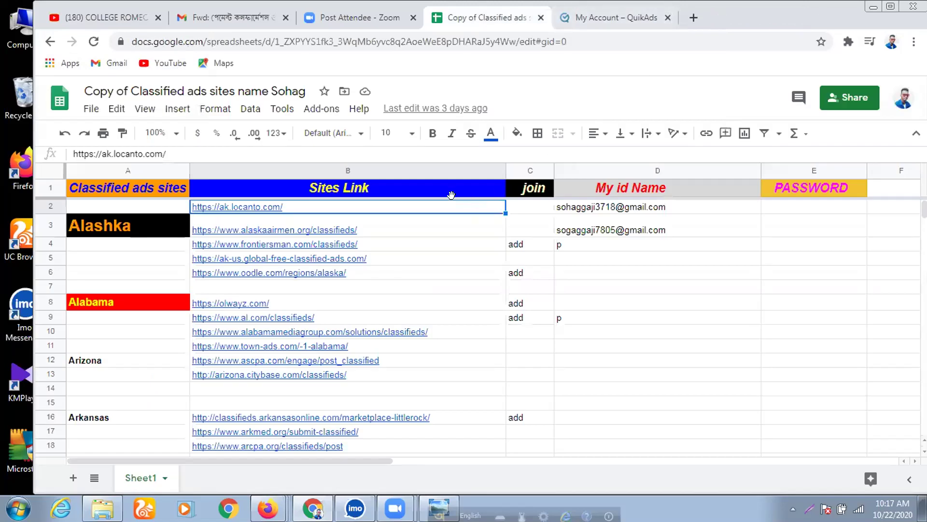
# Open ak.locanto.com from the sheet again and bring up its free ad posting form.
pyautogui.click(238, 207)
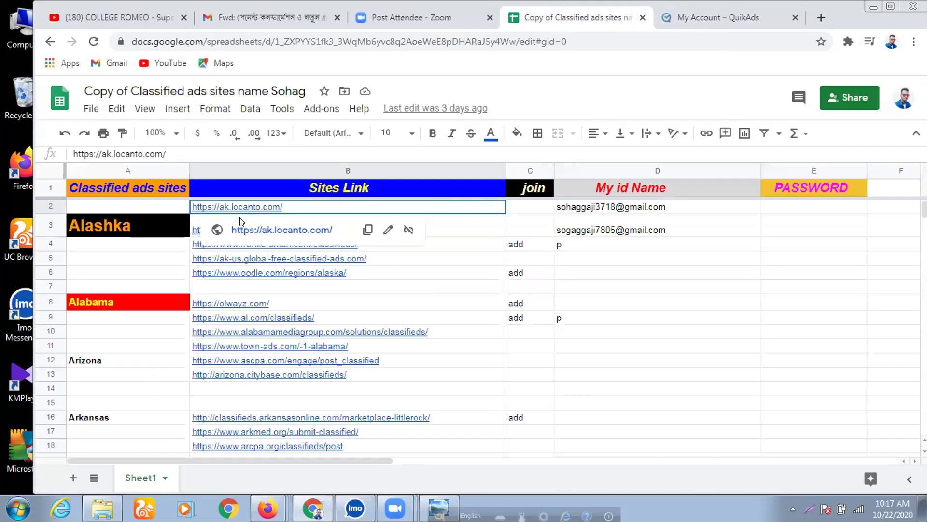
pyautogui.click(266, 228)
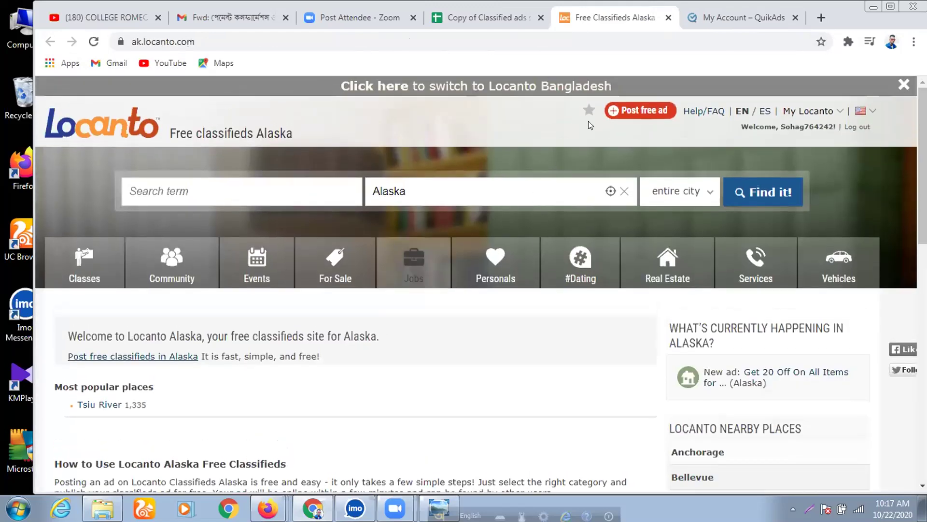
pyautogui.click(615, 115)
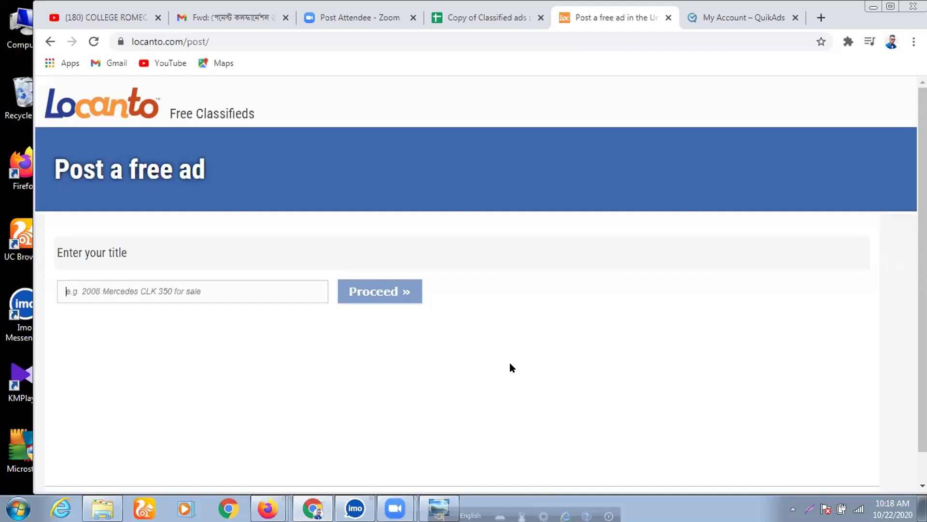
# In the Facebook group's pending posts, decline the classified ads posting gig check request and refresh the list.
pyautogui.scroll(-1, 580, 391)
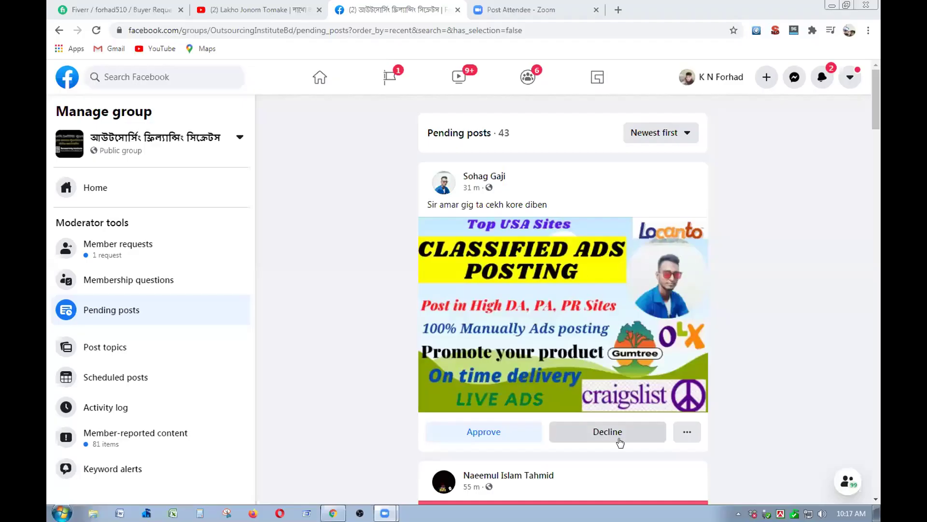
pyautogui.click(614, 431)
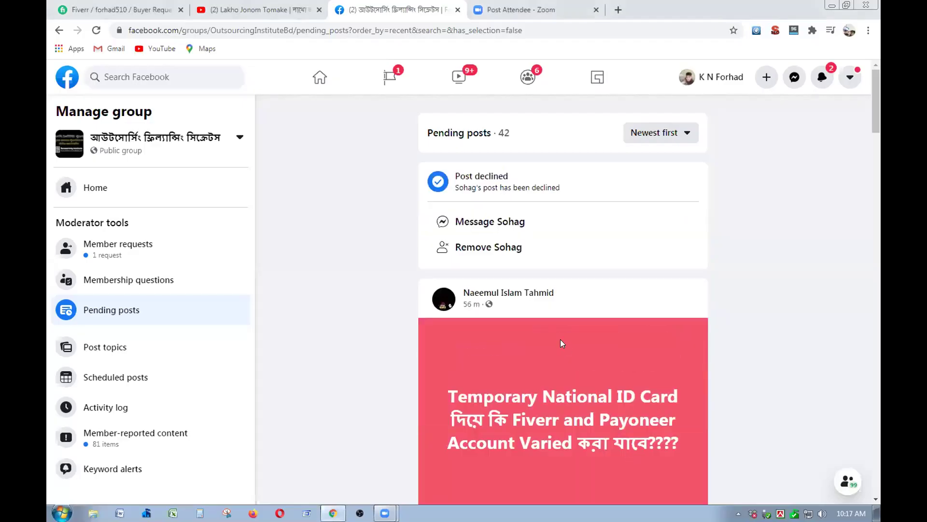
pyautogui.click(96, 30)
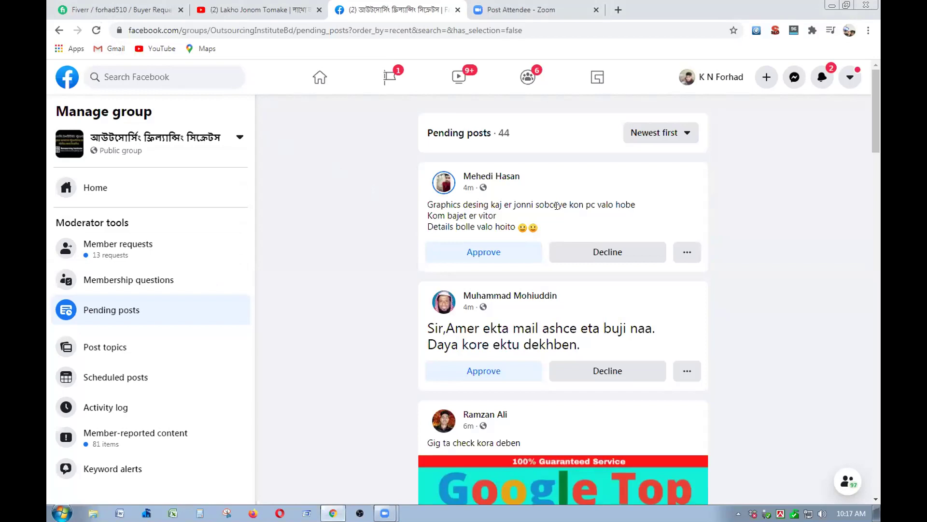
# Browse the group's refreshed pending posts for members' gig check requests.
pyautogui.scroll(-8, 557, 208)
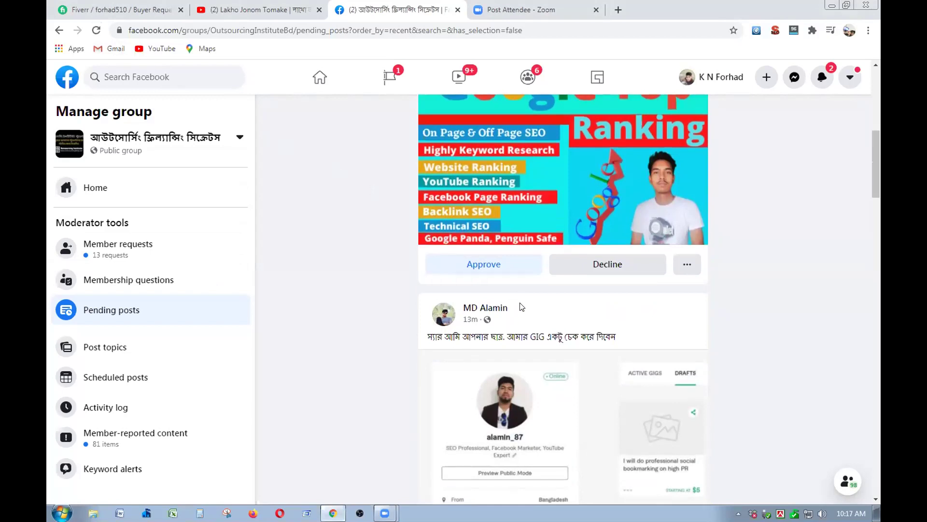
pyautogui.scroll(7, 520, 307)
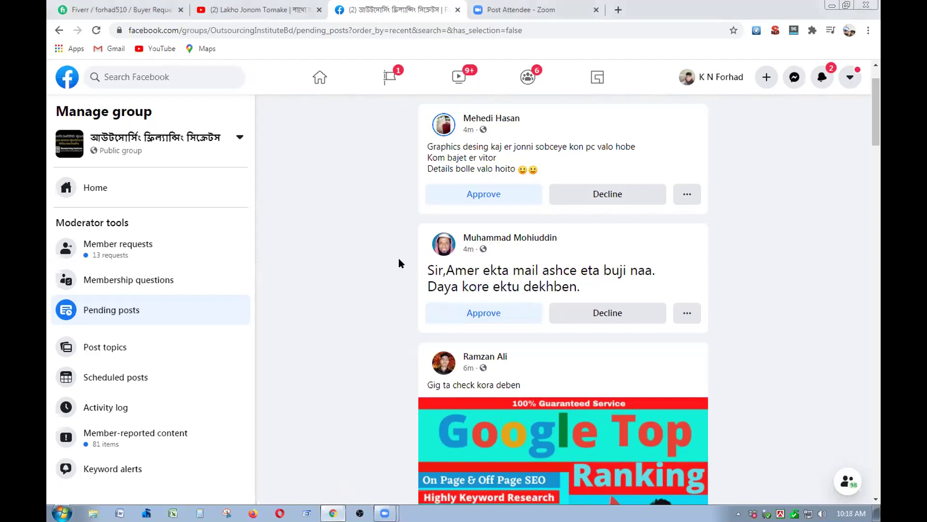
pyautogui.scroll(-4, 396, 285)
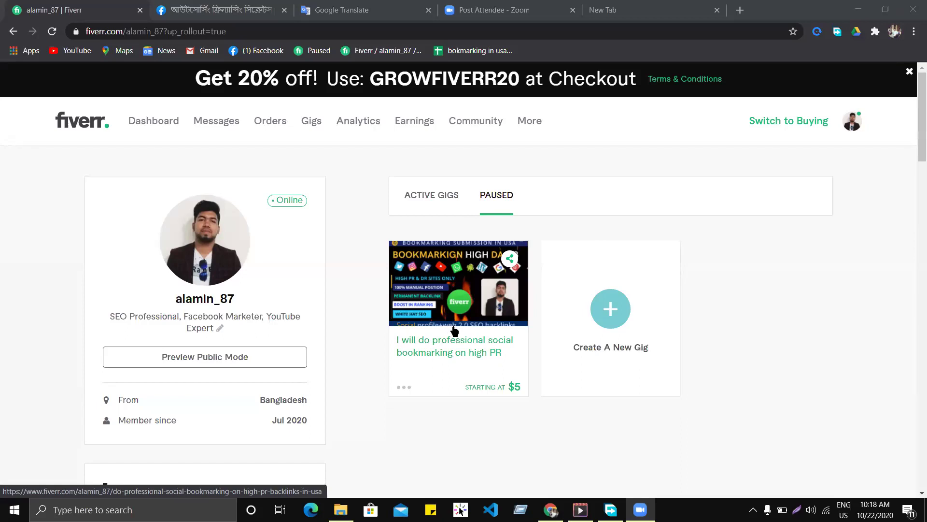
# View the paused social bookmarking gig's page, return to the profile's paused gigs, and open that gig for editing.
pyautogui.click(423, 276)
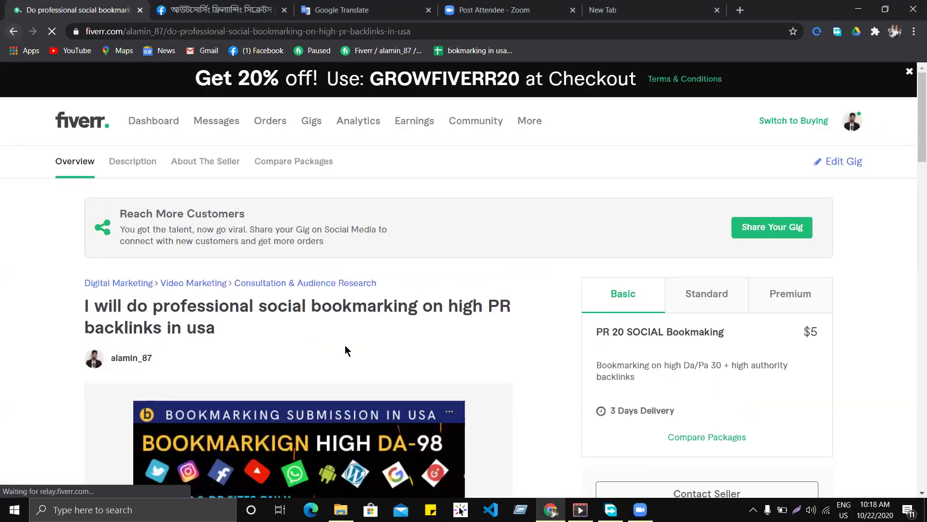
pyautogui.scroll(-2, 346, 345)
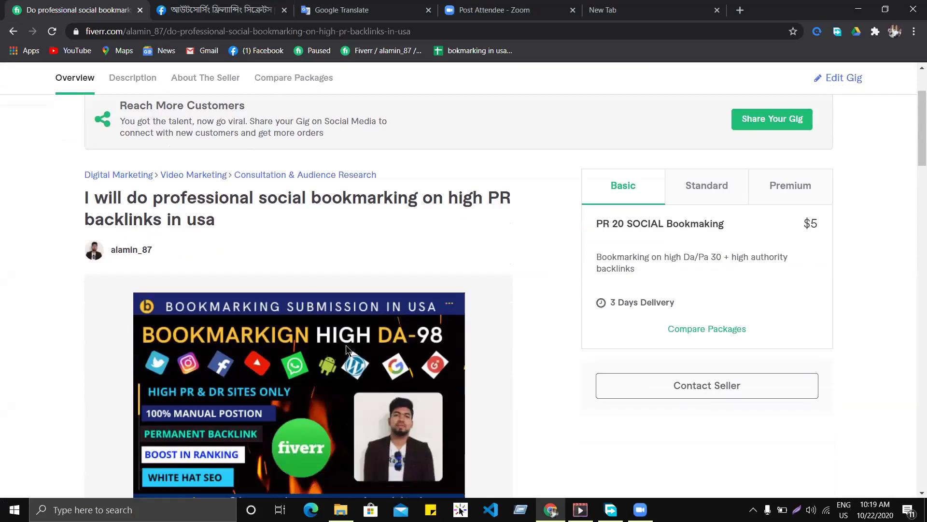
pyautogui.click(13, 32)
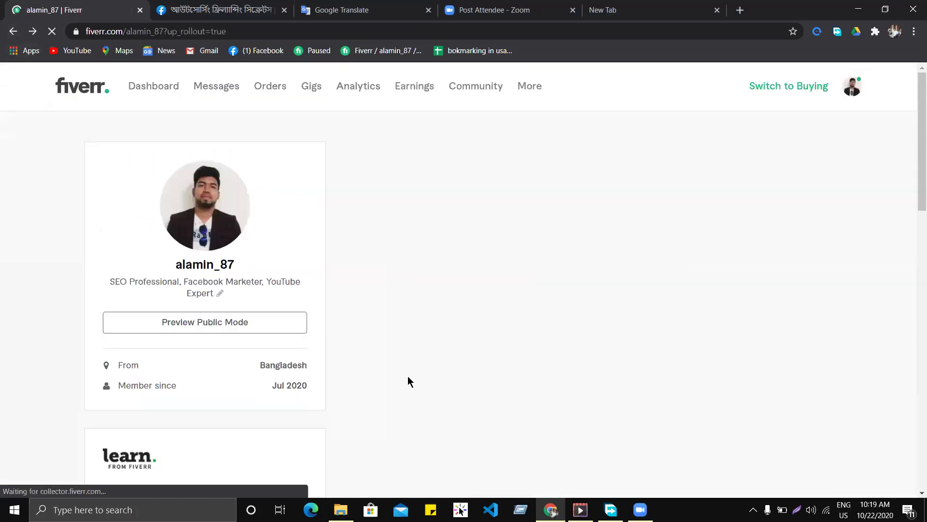
pyautogui.click(402, 384)
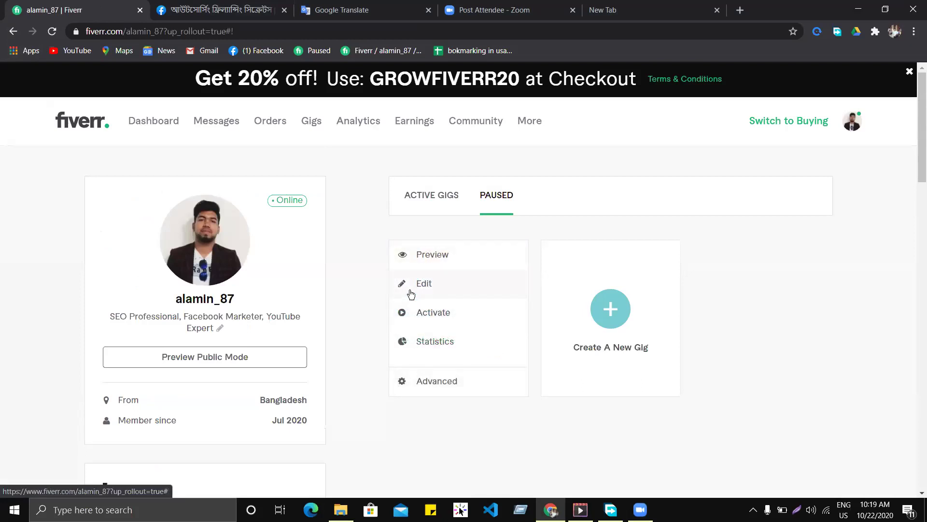
pyautogui.click(410, 294)
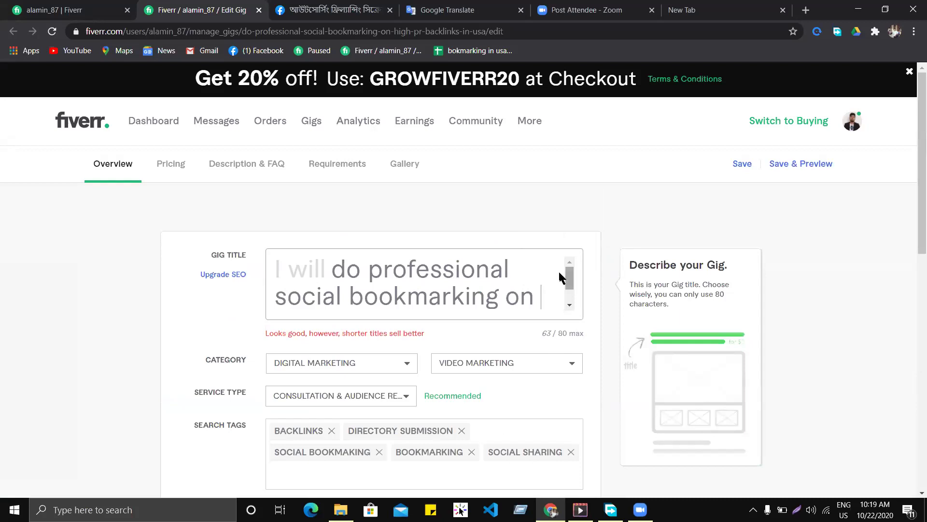
# Check the gig's full title, category and search tags in its overview, and save the overview.
pyautogui.moveTo(569, 279); pyautogui.dragTo(568, 298)
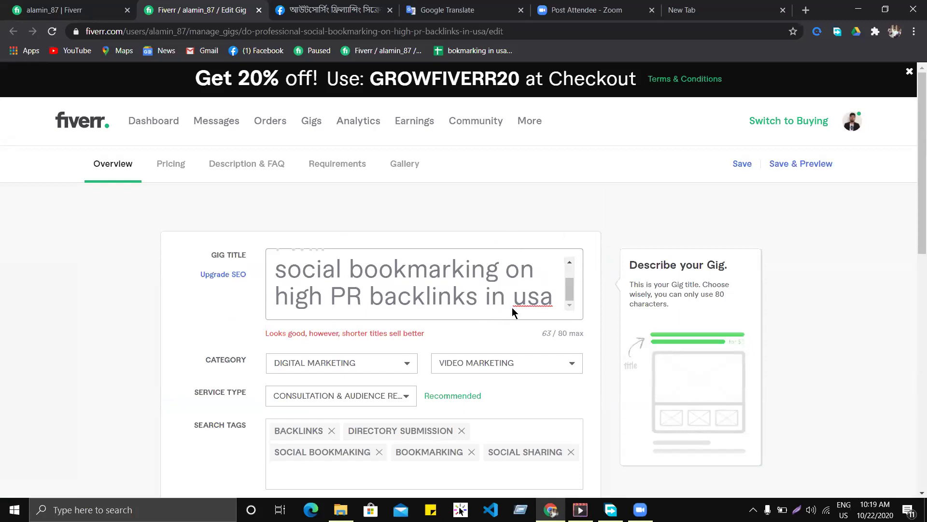
pyautogui.moveTo(541, 358)
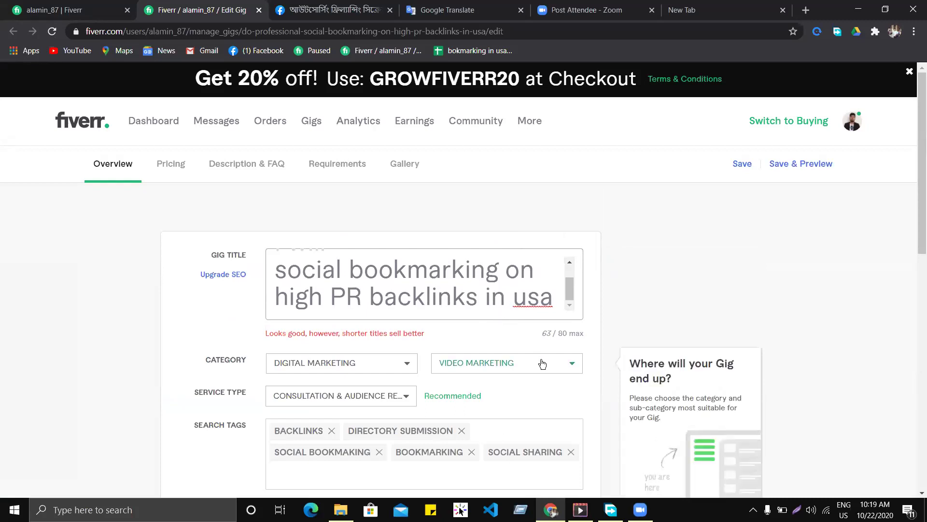
pyautogui.scroll(-1, 529, 381)
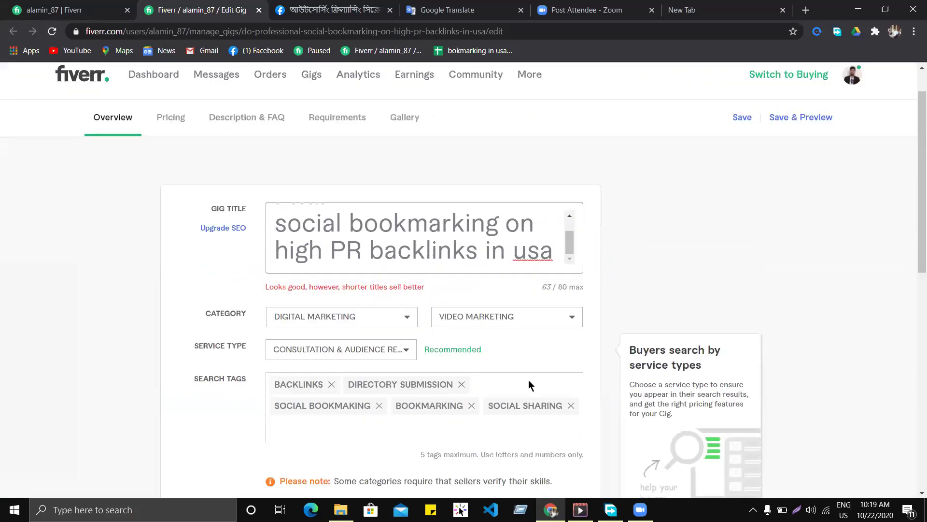
pyautogui.scroll(-4, 528, 380)
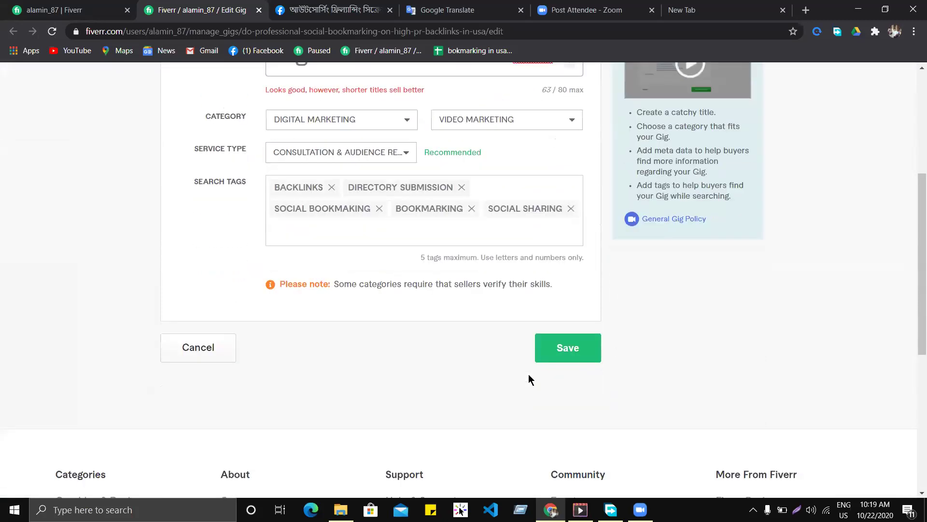
pyautogui.scroll(-3, 528, 380)
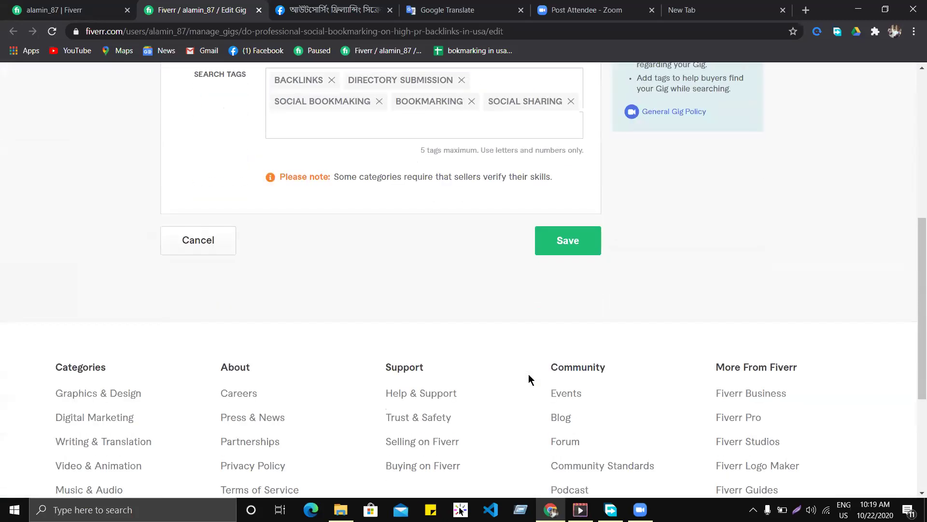
pyautogui.click(562, 237)
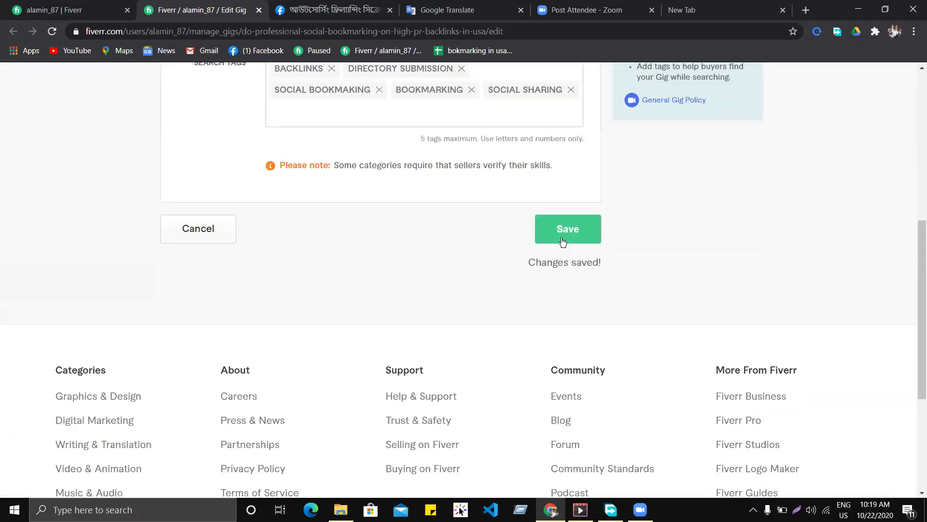
# In the gig's pricing packages, set Keyword/Hashtag Research to 1 for Basic, 2 for Standard and 3 for Premium.
pyautogui.scroll(1, 434, 210)
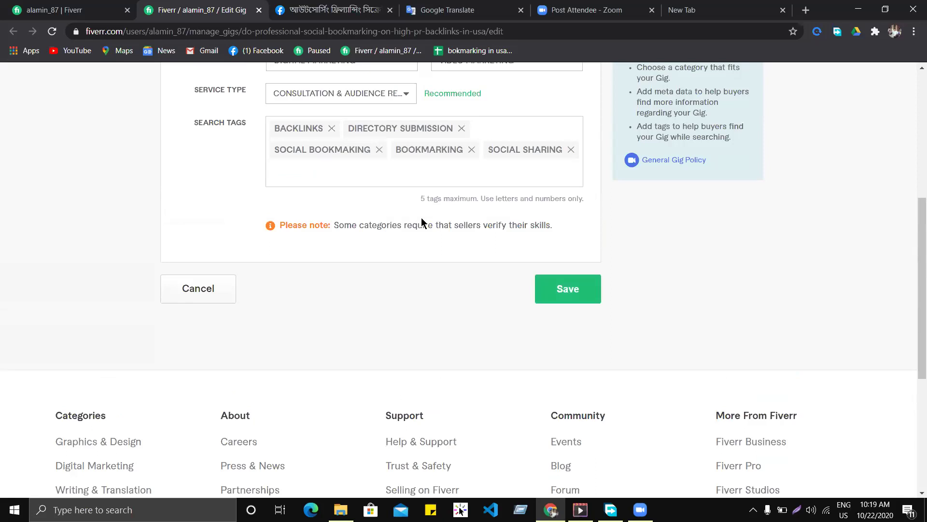
pyautogui.scroll(5, 422, 221)
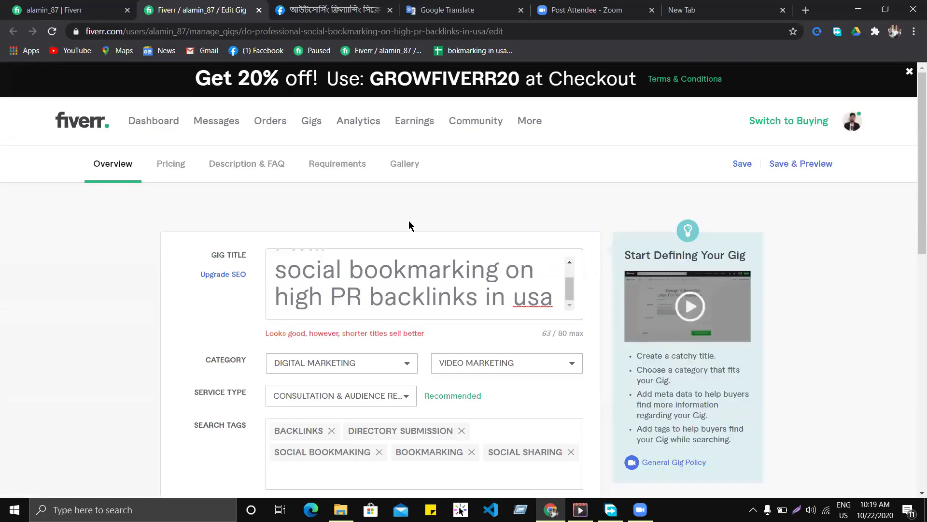
pyautogui.click(179, 167)
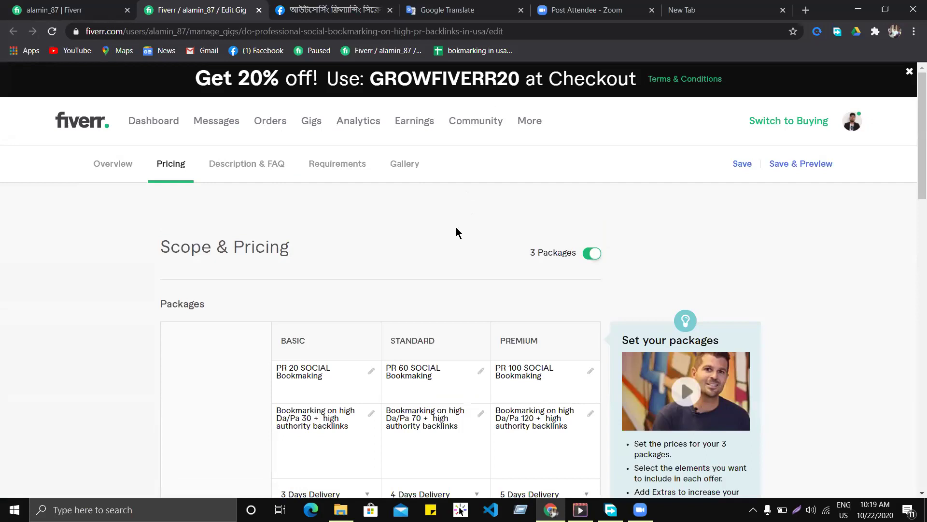
pyautogui.scroll(-3, 438, 245)
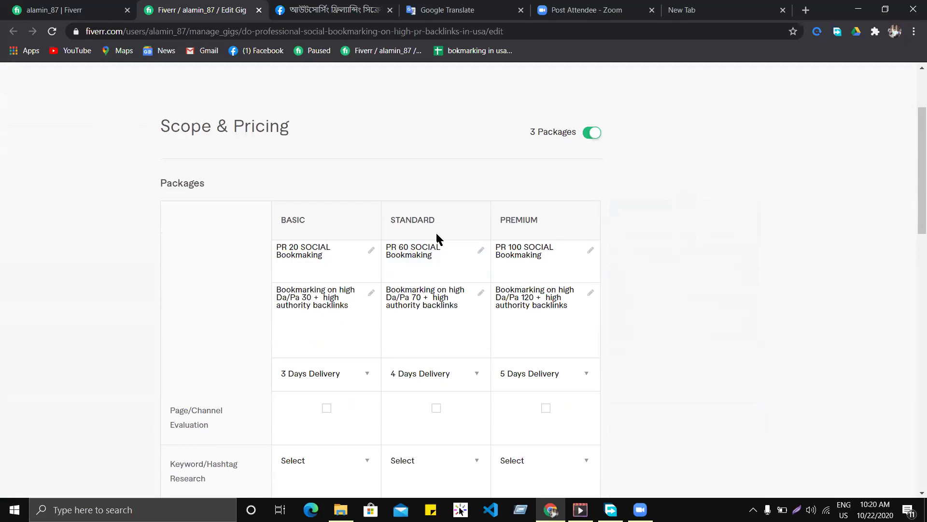
pyautogui.scroll(-2, 437, 235)
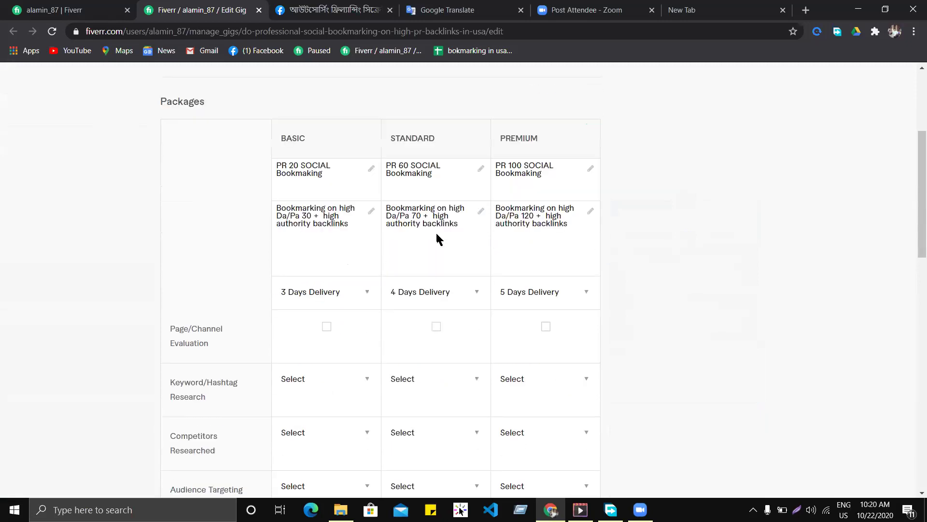
pyautogui.scroll(-2, 437, 235)
pyautogui.moveTo(437, 236)
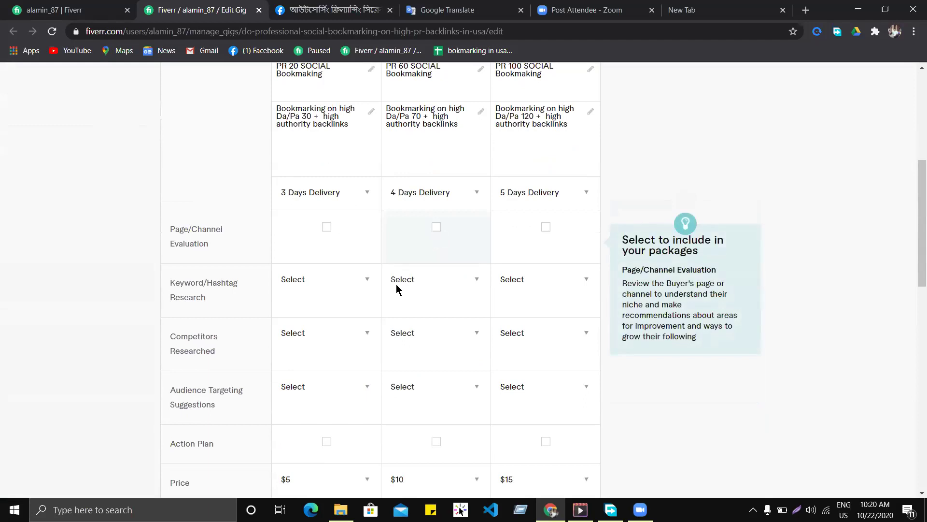
pyautogui.click(360, 279)
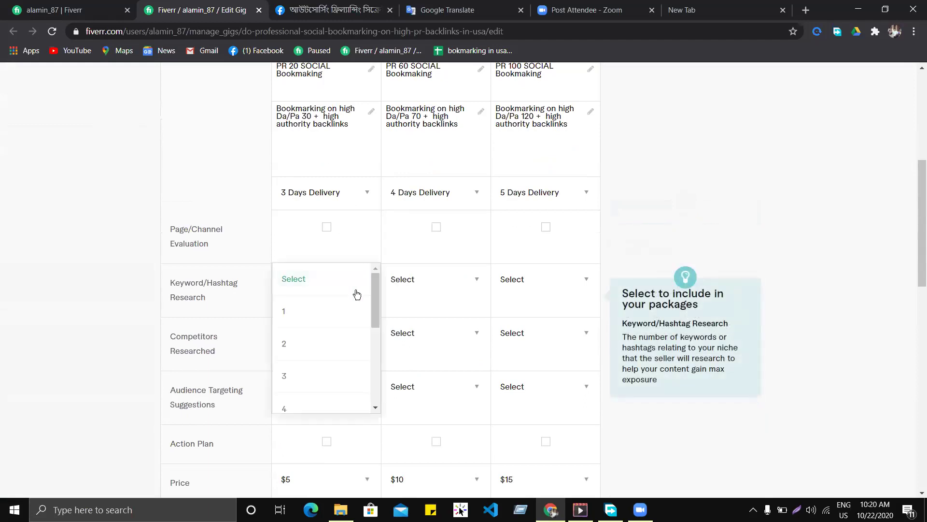
pyautogui.click(304, 317)
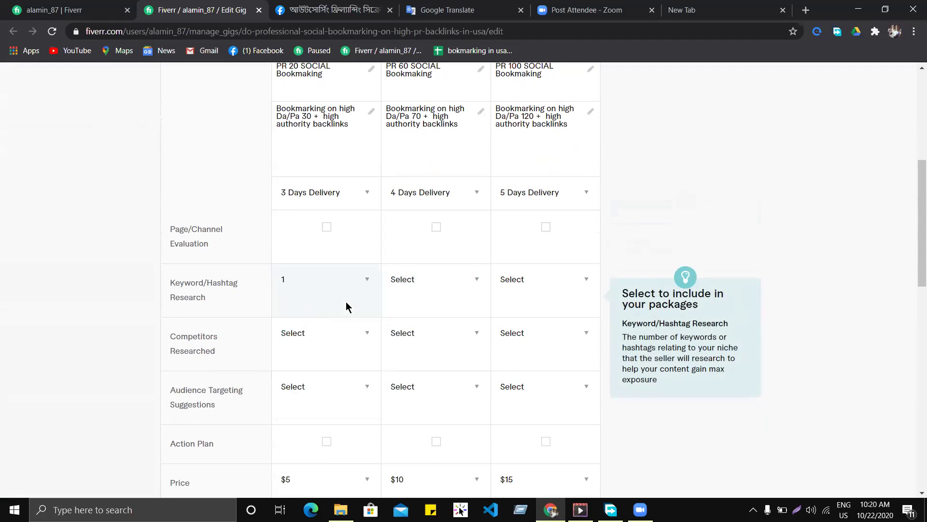
pyautogui.click(476, 278)
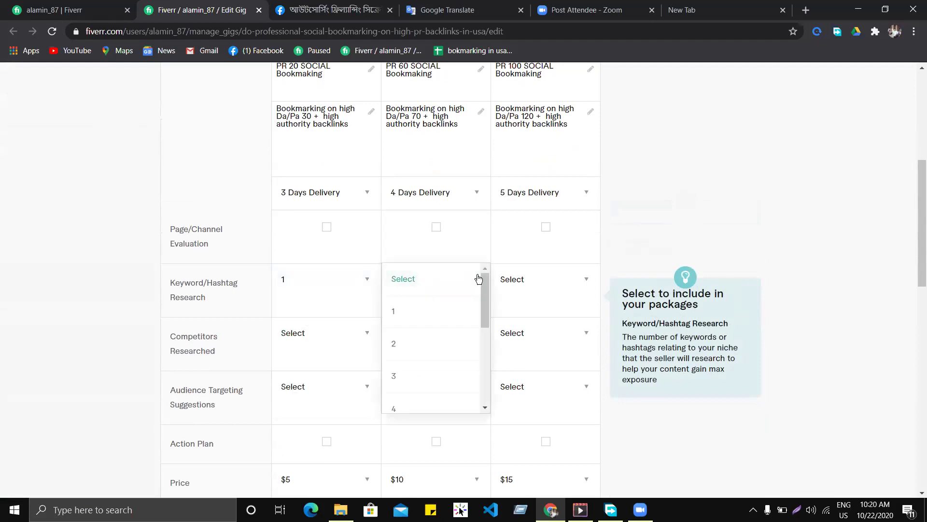
pyautogui.click(425, 349)
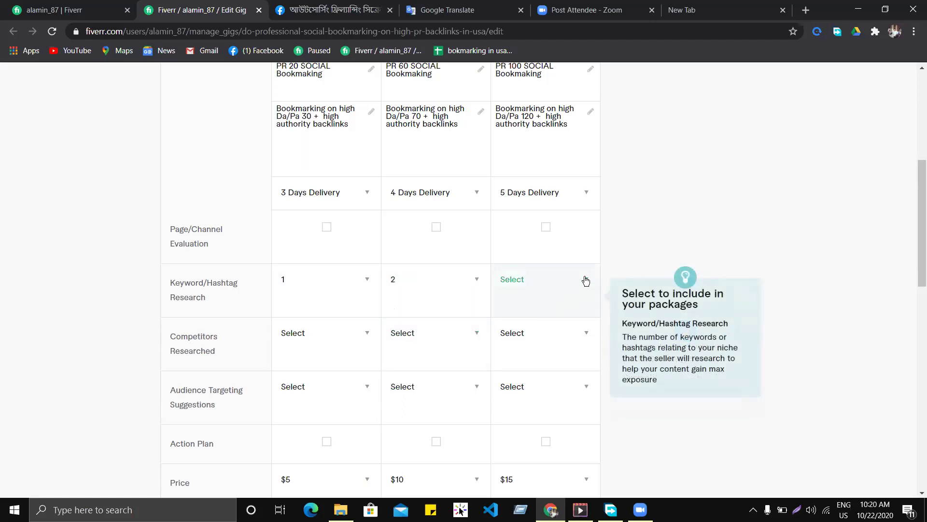
pyautogui.click(584, 278)
pyautogui.click(528, 385)
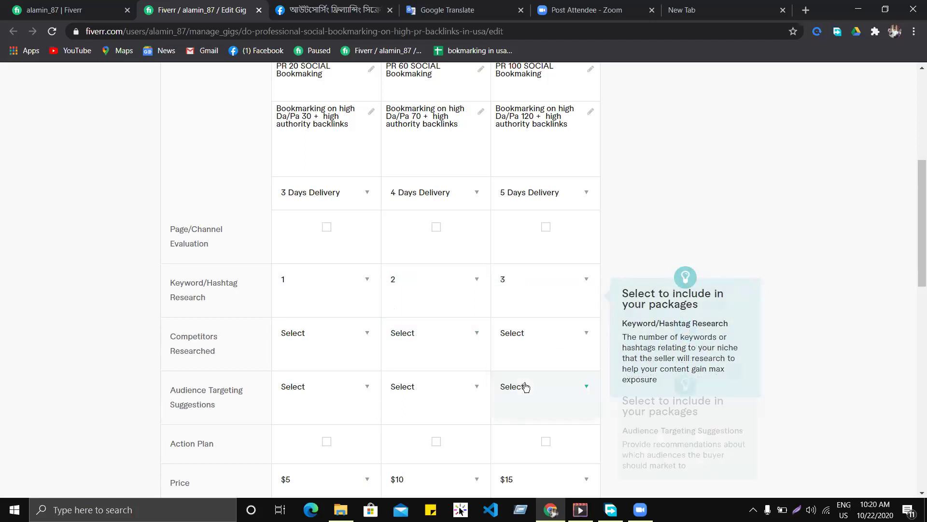
# Set Competitors Researched to 1 for Basic, 2 for Standard and 3 for Premium, and save the pricing.
pyautogui.click(366, 349)
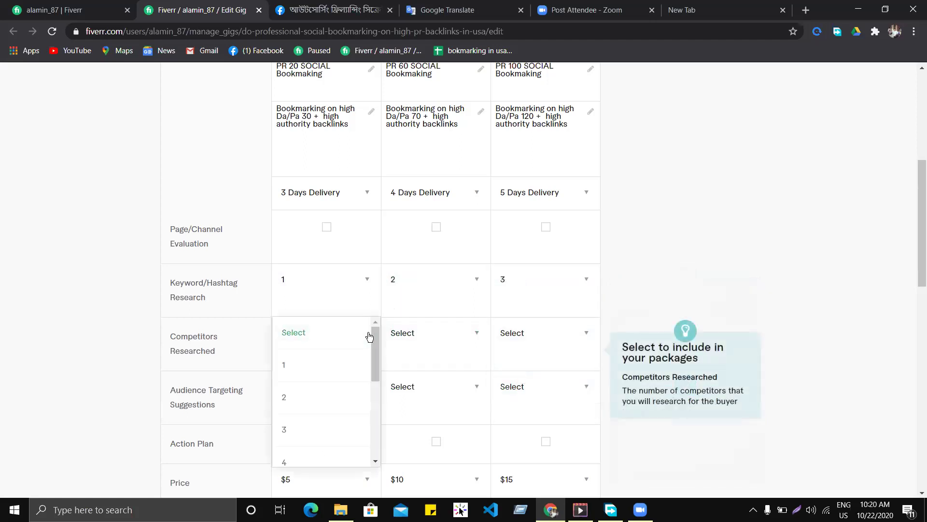
pyautogui.click(321, 369)
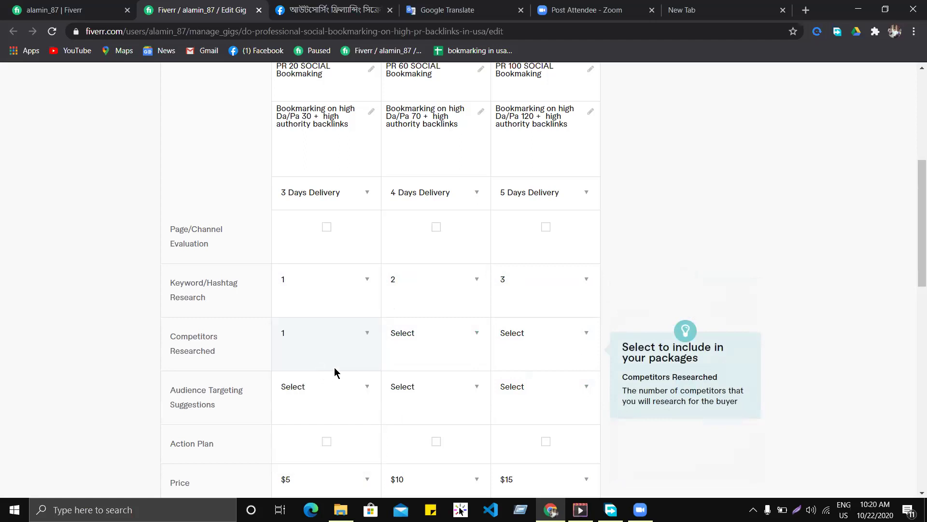
pyautogui.click(471, 334)
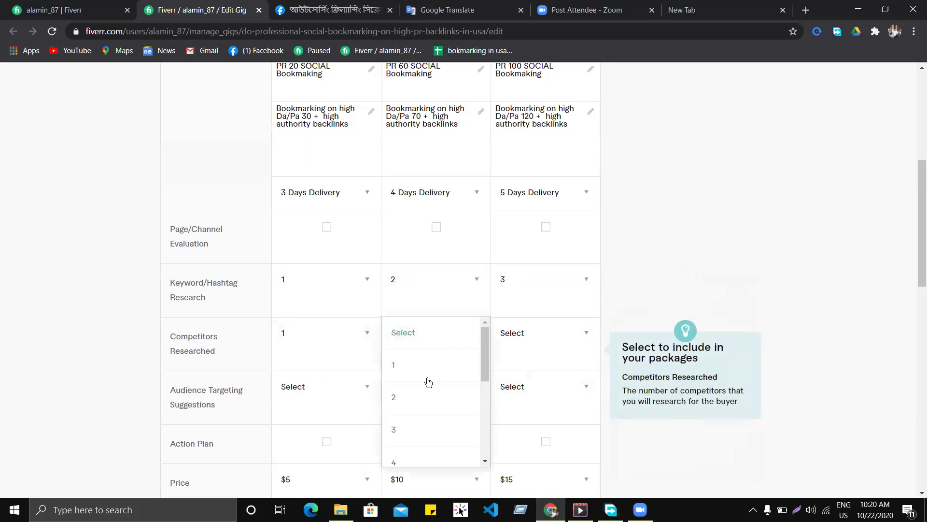
pyautogui.click(415, 398)
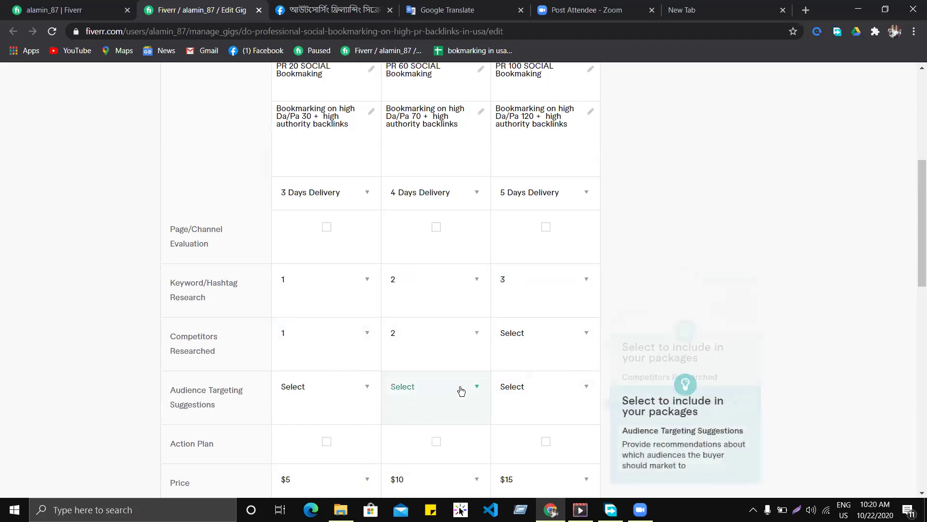
pyautogui.click(586, 331)
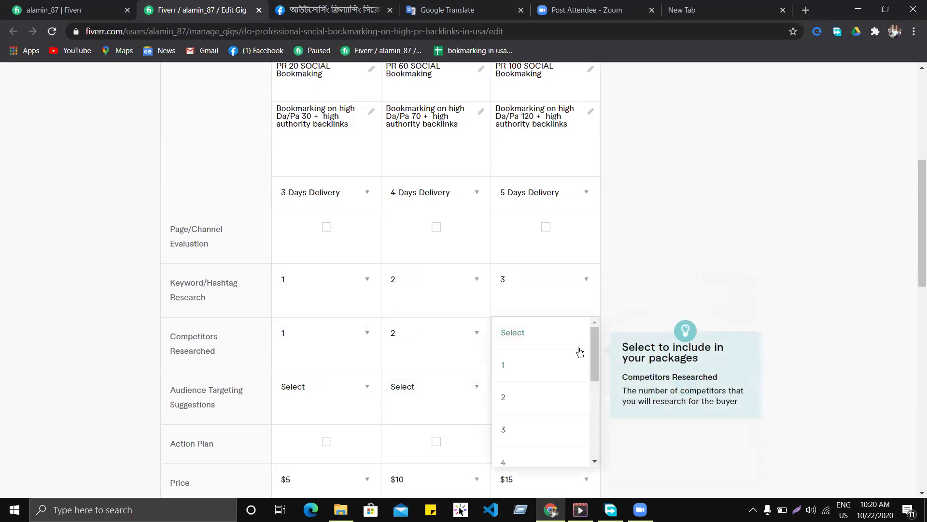
pyautogui.click(515, 425)
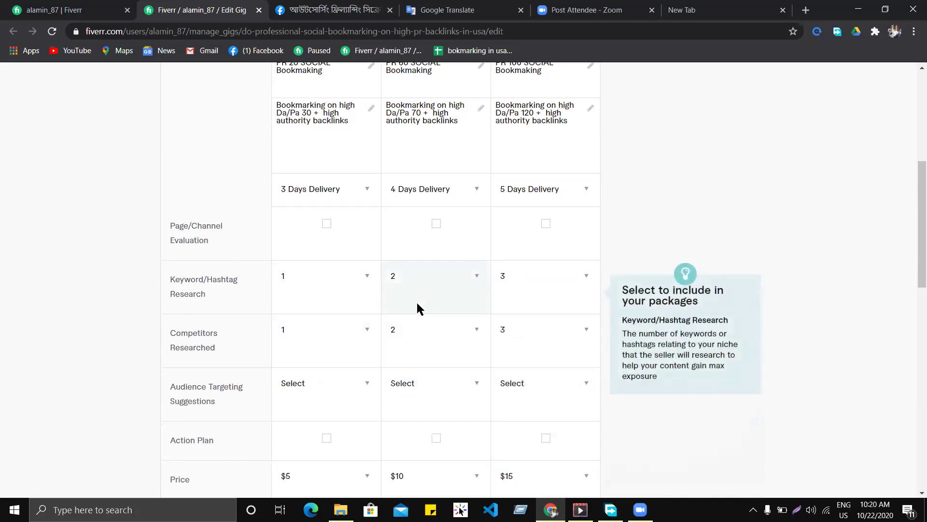
pyautogui.scroll(-3, 416, 308)
pyautogui.scroll(-5, 536, 401)
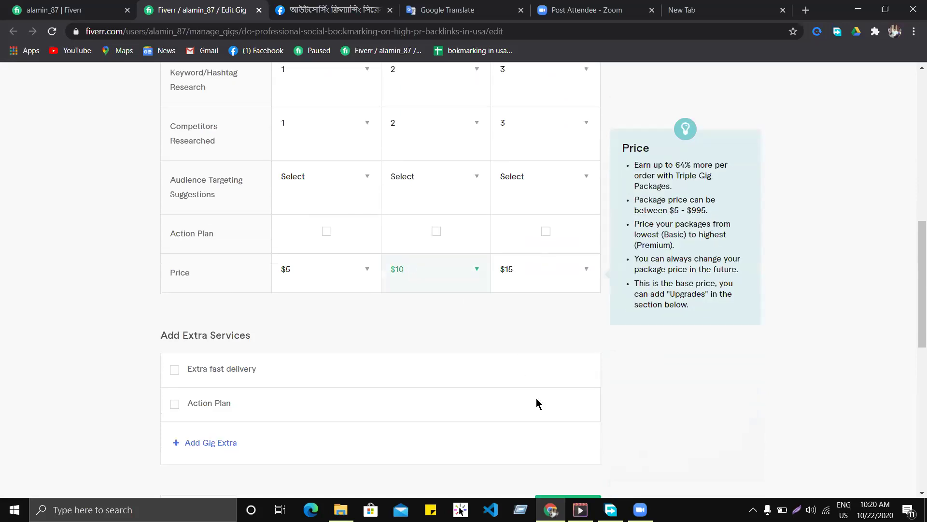
pyautogui.click(549, 234)
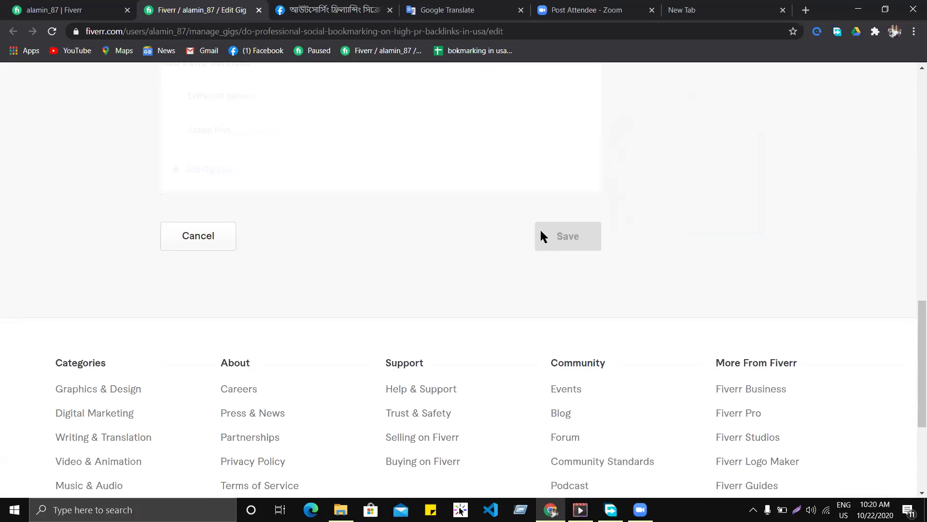
# Check the saved package table, then open the gig's Description & FAQ section and read the full description down to its closing lines.
pyautogui.scroll(3, 505, 179)
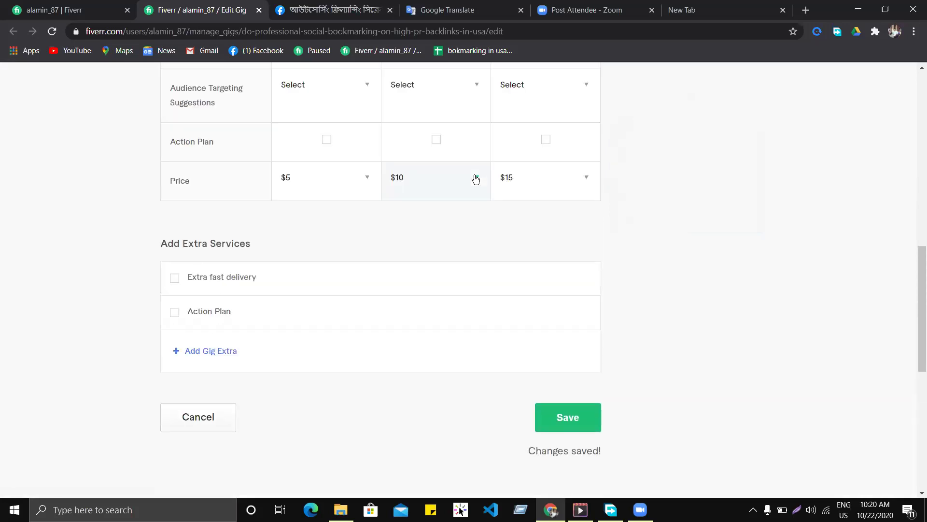
pyautogui.scroll(1, 478, 185)
pyautogui.scroll(4, 480, 192)
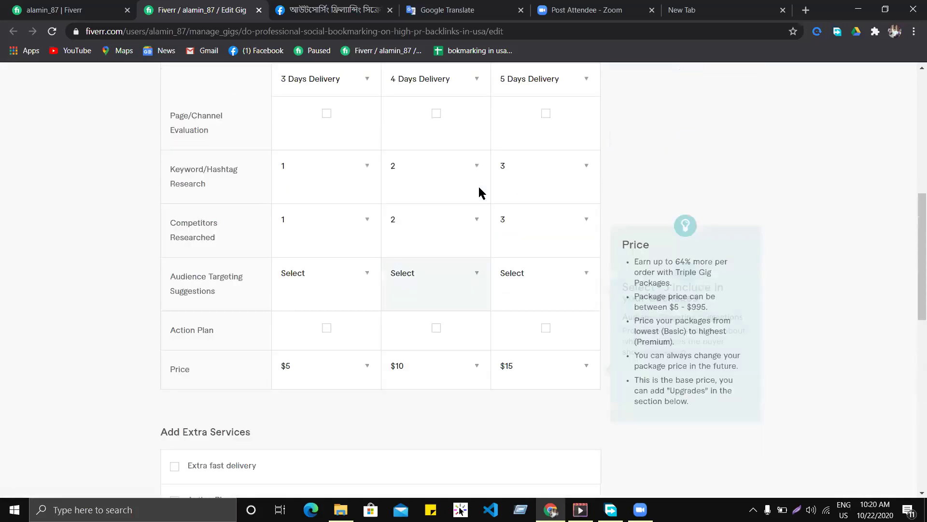
pyautogui.scroll(3, 456, 187)
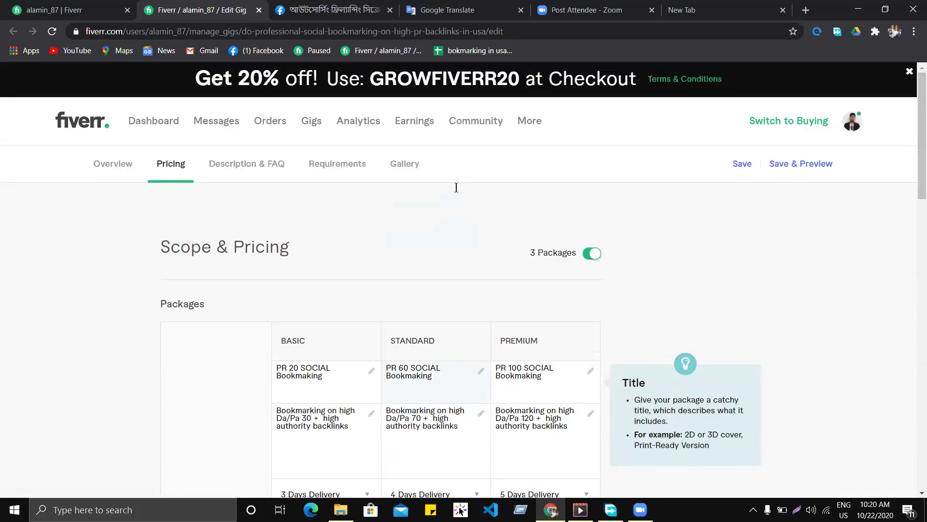
pyautogui.click(236, 166)
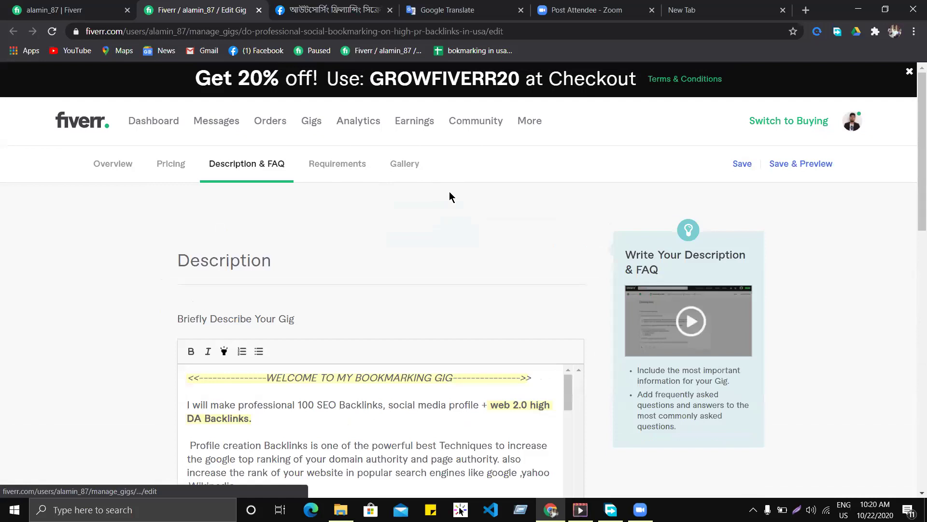
pyautogui.scroll(-1, 463, 252)
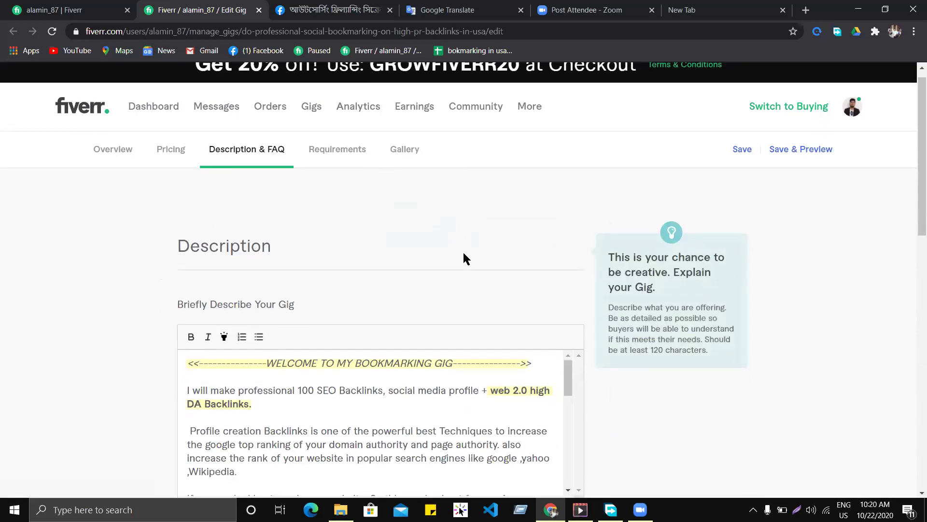
pyautogui.scroll(-2, 463, 252)
pyautogui.scroll(-1, 462, 253)
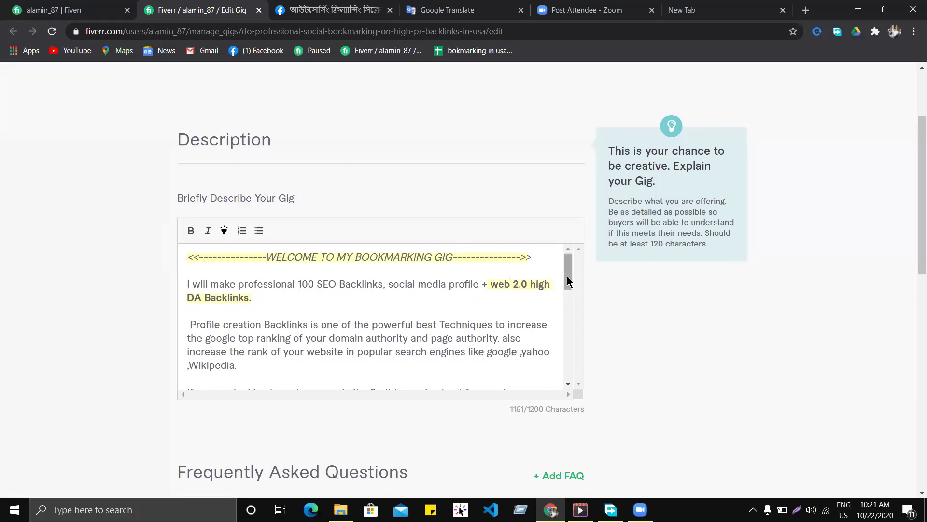
pyautogui.moveTo(567, 277); pyautogui.dragTo(563, 295)
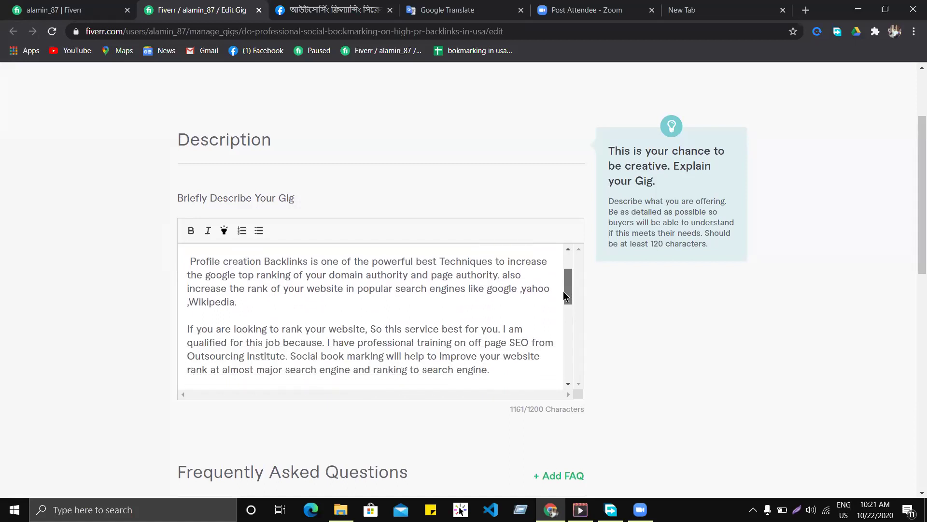
pyautogui.moveTo(564, 292); pyautogui.dragTo(565, 301)
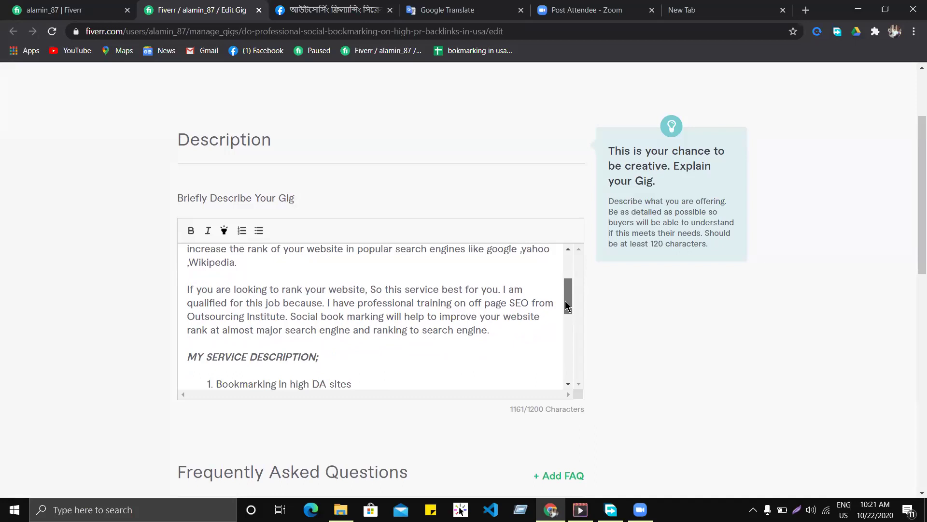
pyautogui.moveTo(569, 301); pyautogui.dragTo(567, 313)
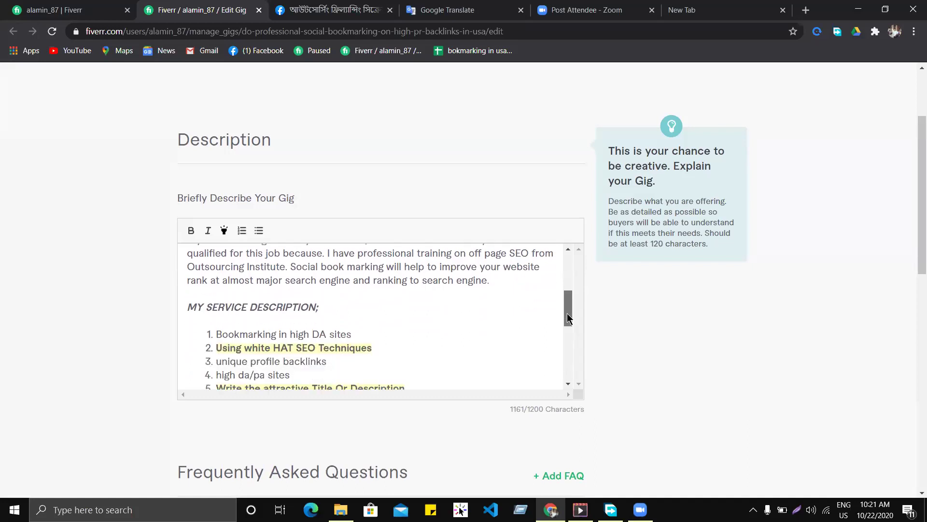
pyautogui.moveTo(567, 313); pyautogui.dragTo(559, 366)
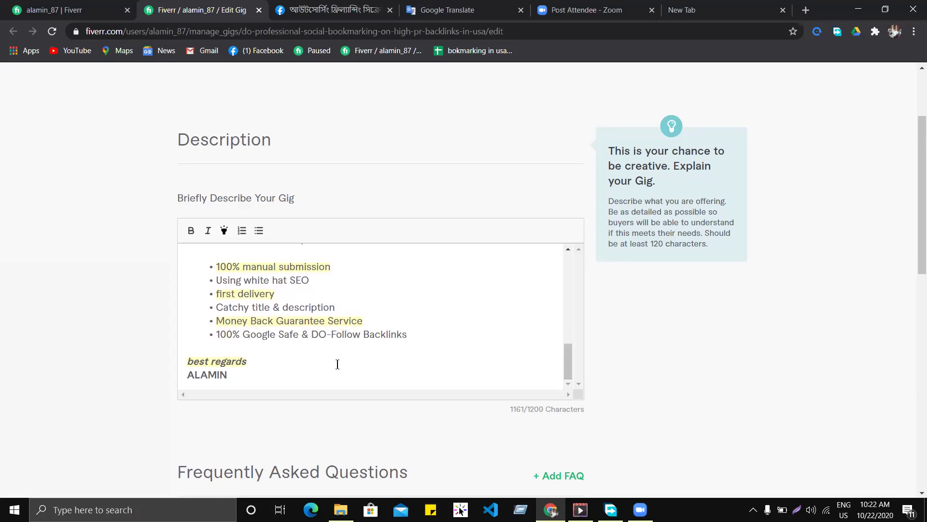
# Insert a blank line between "best regards" and the seller's name at the end of the gig description.
pyautogui.click(258, 363)
pyautogui.press('Return')
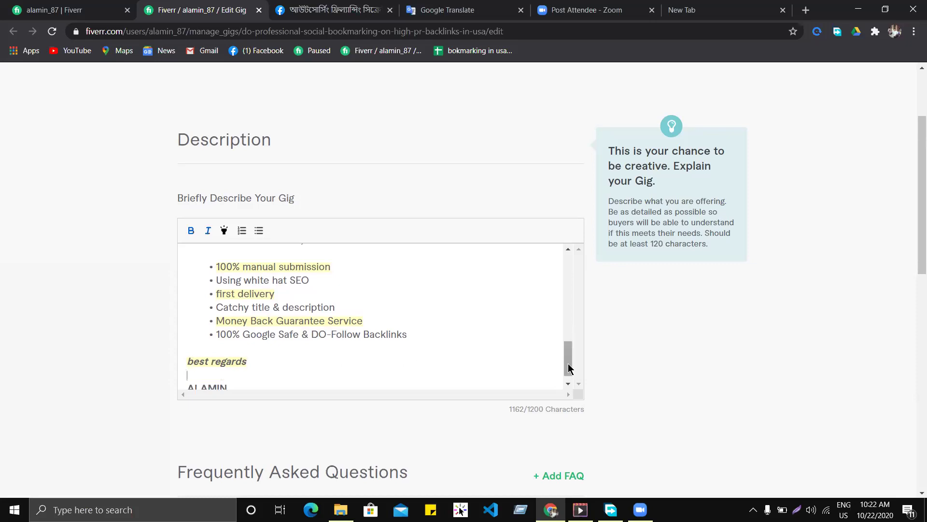
pyautogui.moveTo(566, 358); pyautogui.dragTo(570, 275)
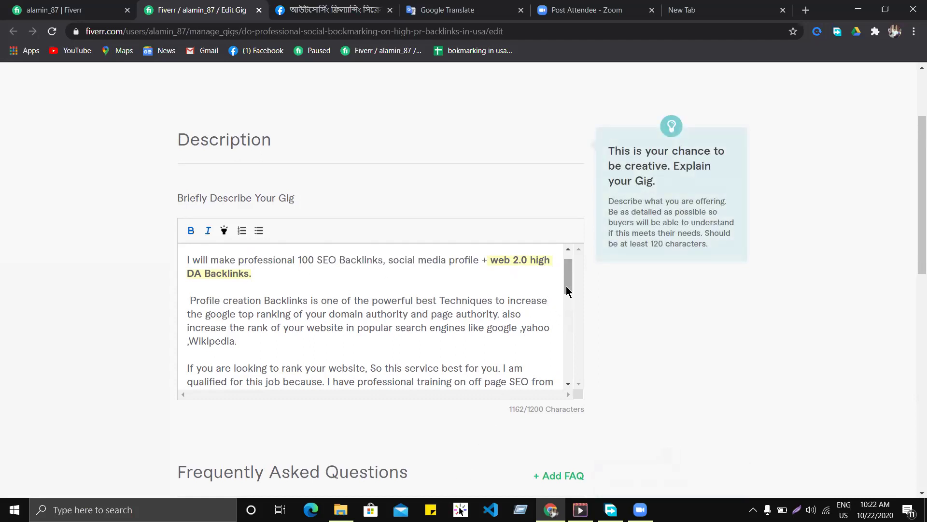
pyautogui.moveTo(567, 271); pyautogui.dragTo(563, 403)
pyautogui.scroll(-4, 672, 374)
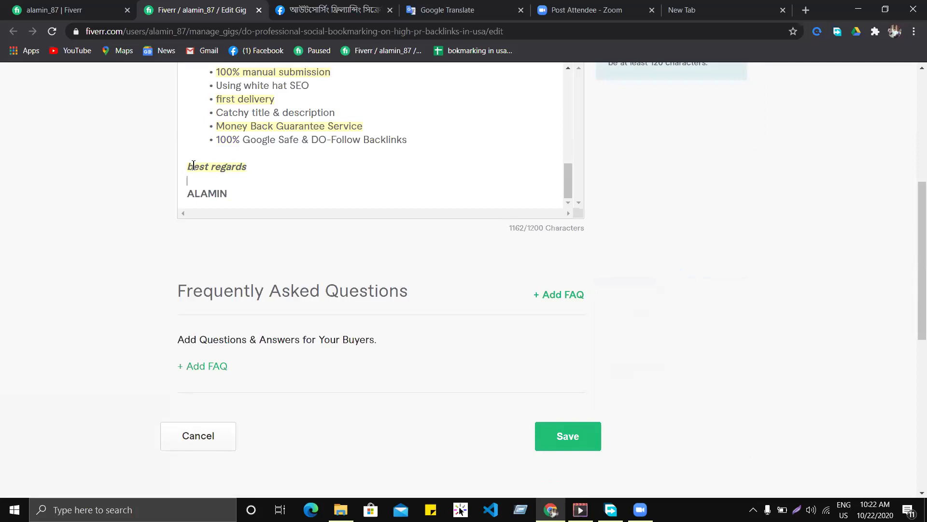
# Recheck the description's service specialty and service description lists, and save the description.
pyautogui.scroll(3, 367, 160)
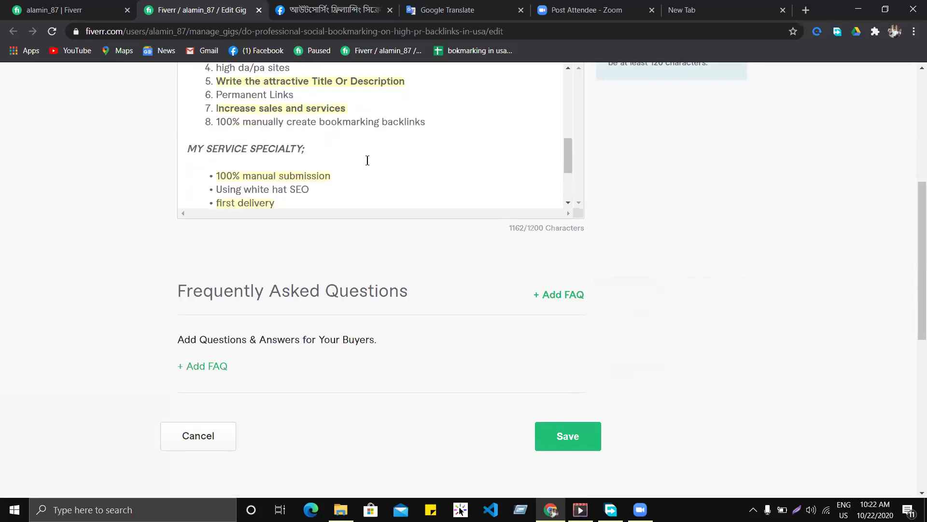
pyautogui.scroll(-1, 367, 160)
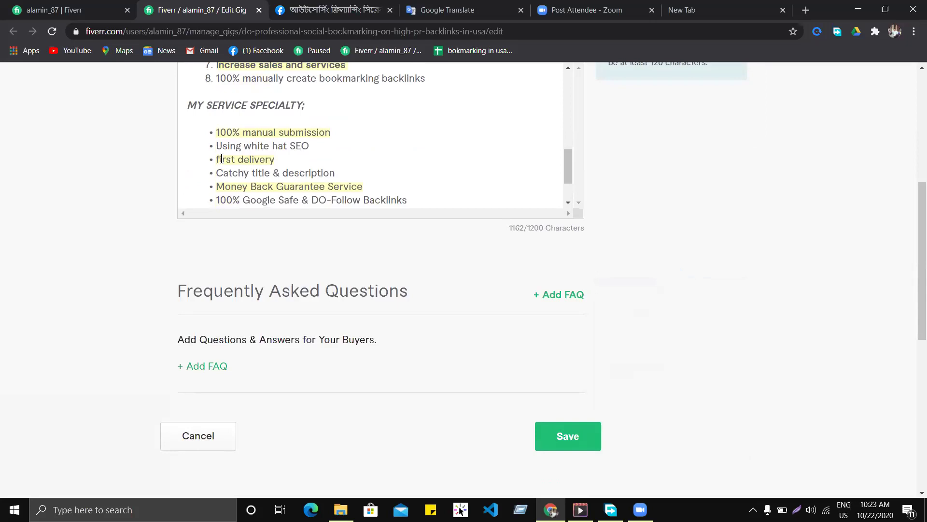
pyautogui.scroll(1, 258, 159)
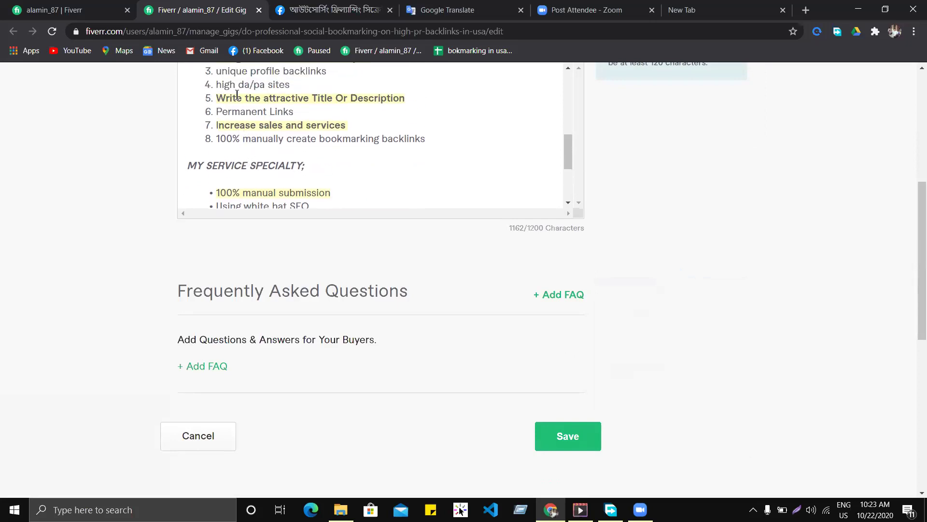
pyautogui.scroll(2, 237, 94)
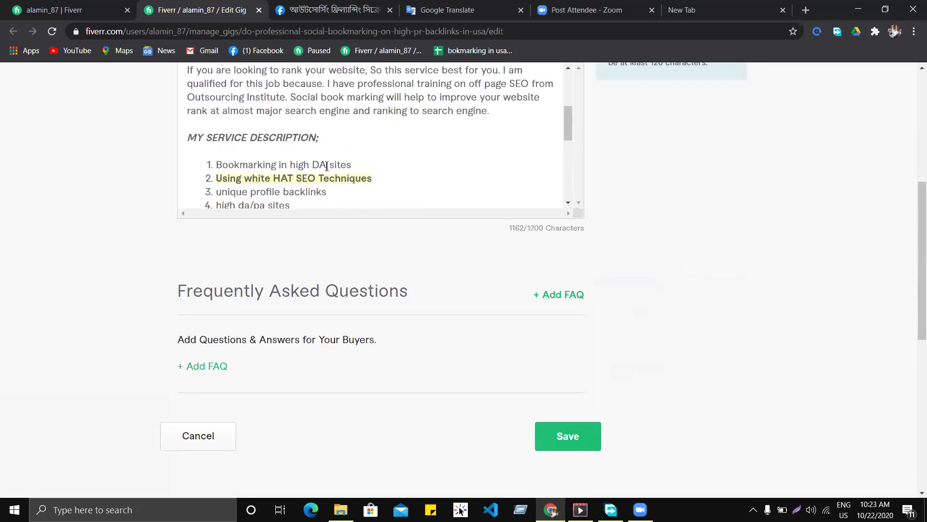
pyautogui.scroll(2, 352, 165)
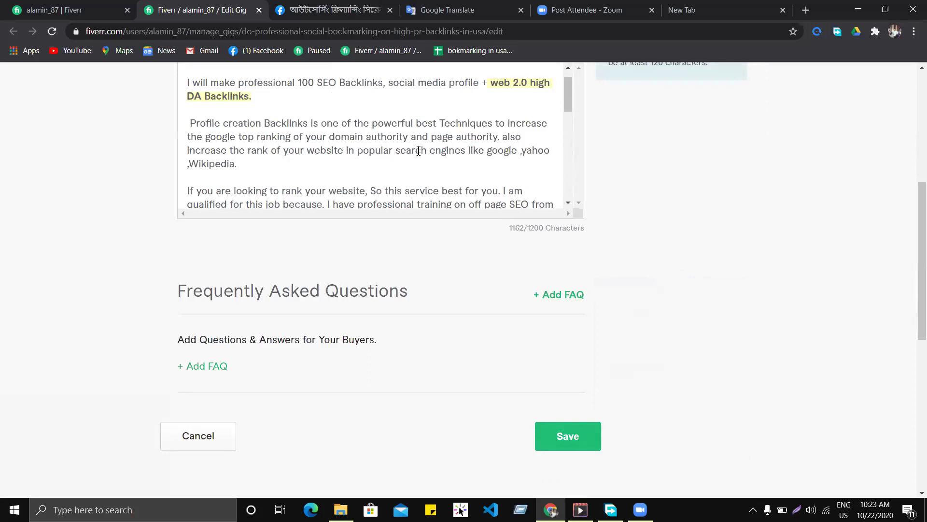
pyautogui.click(558, 435)
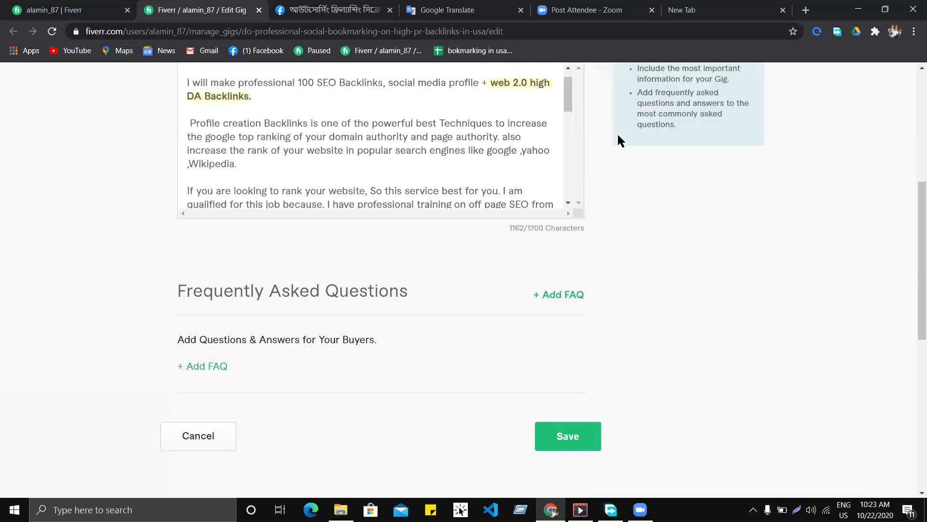
# Review the gig's Description & FAQ page, including the Frequently Asked Questions section and the opening of the description.
pyautogui.scroll(5, 618, 135)
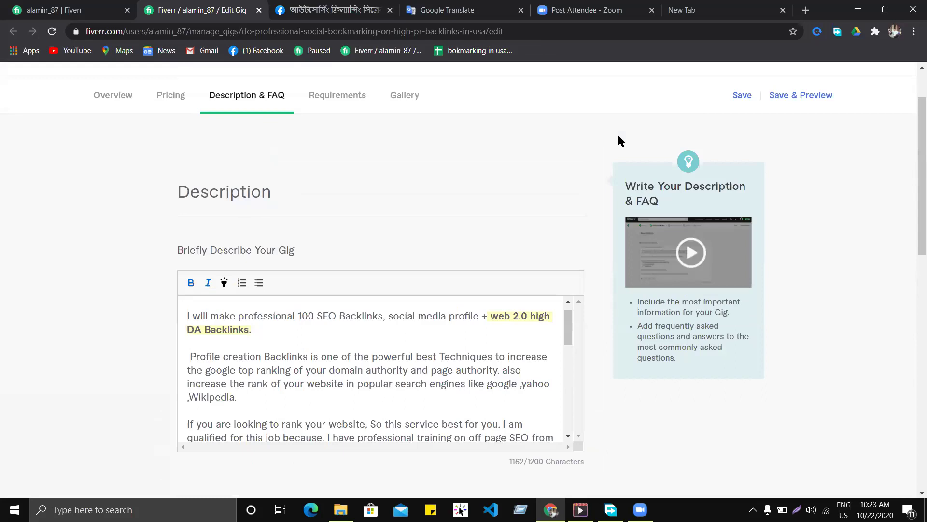
pyautogui.scroll(2, 618, 136)
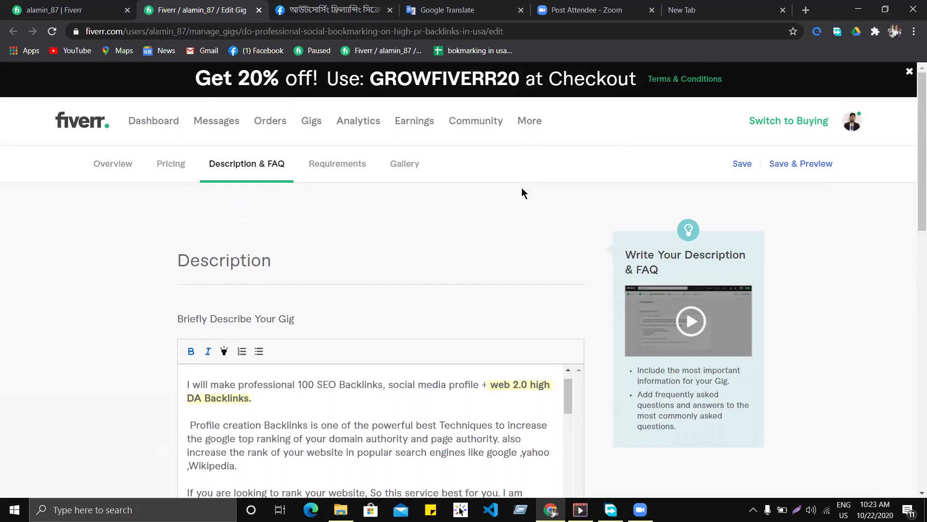
pyautogui.scroll(-1, 522, 208)
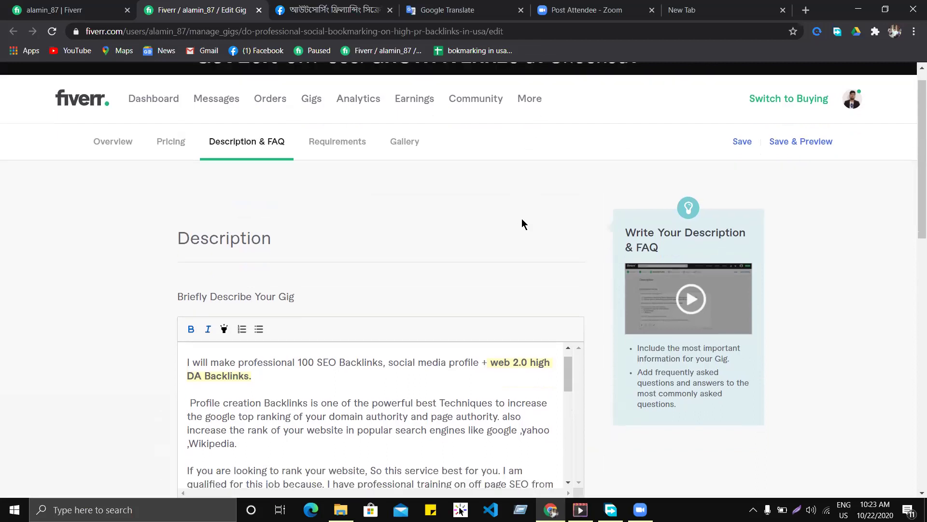
pyautogui.scroll(-10, 522, 223)
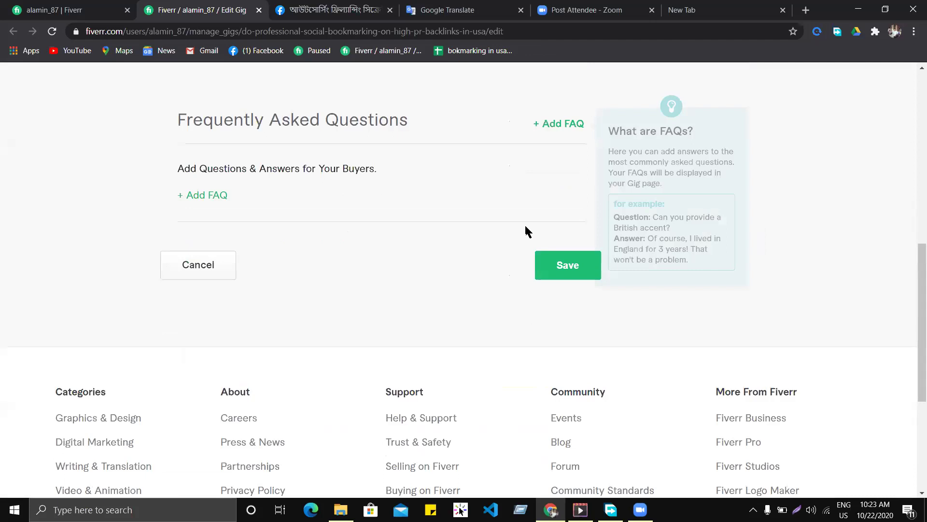
pyautogui.scroll(-4, 526, 225)
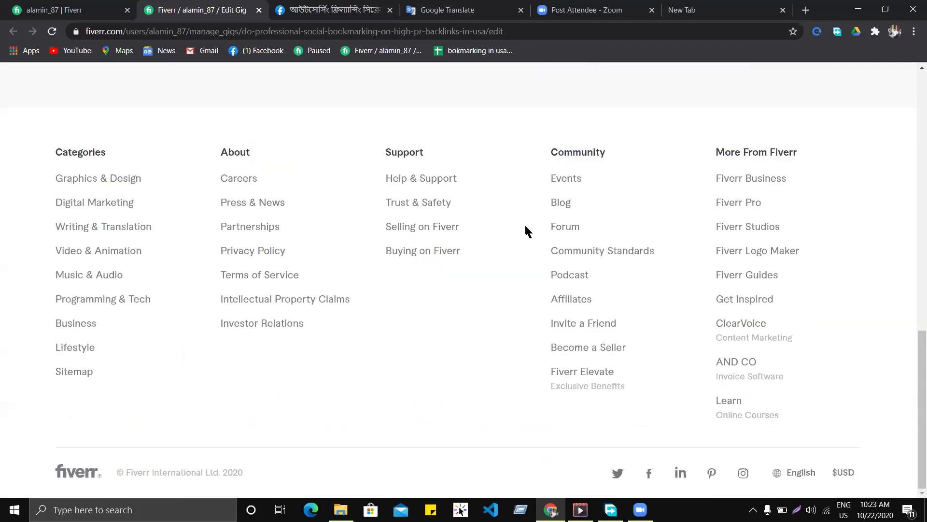
pyautogui.scroll(4, 526, 235)
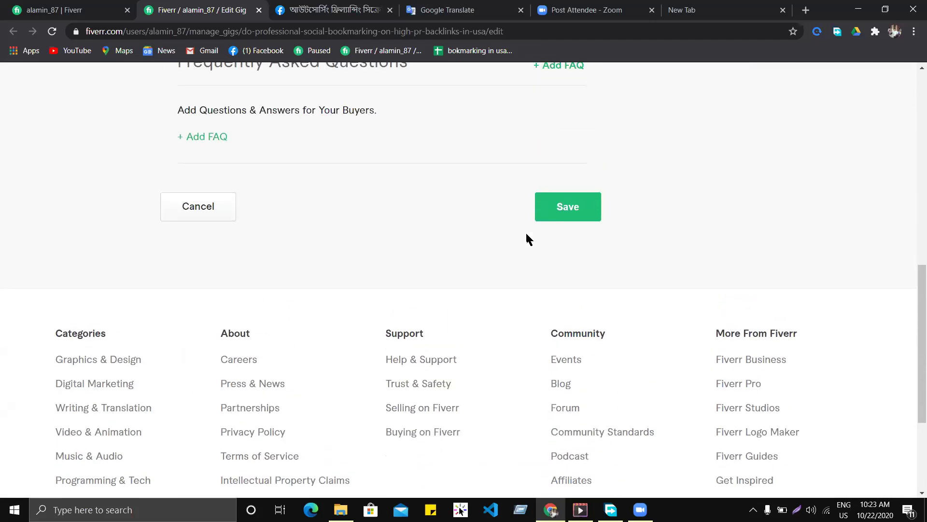
pyautogui.scroll(3, 527, 235)
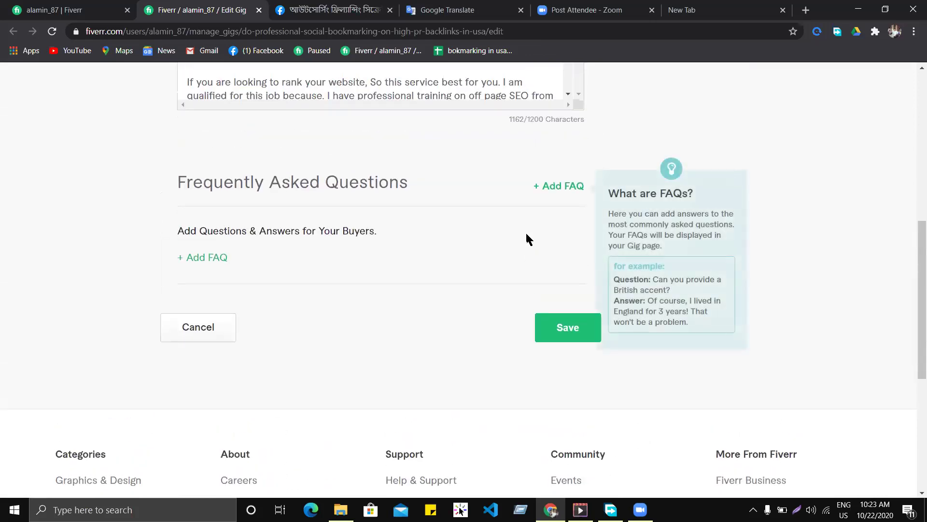
pyautogui.scroll(1, 526, 234)
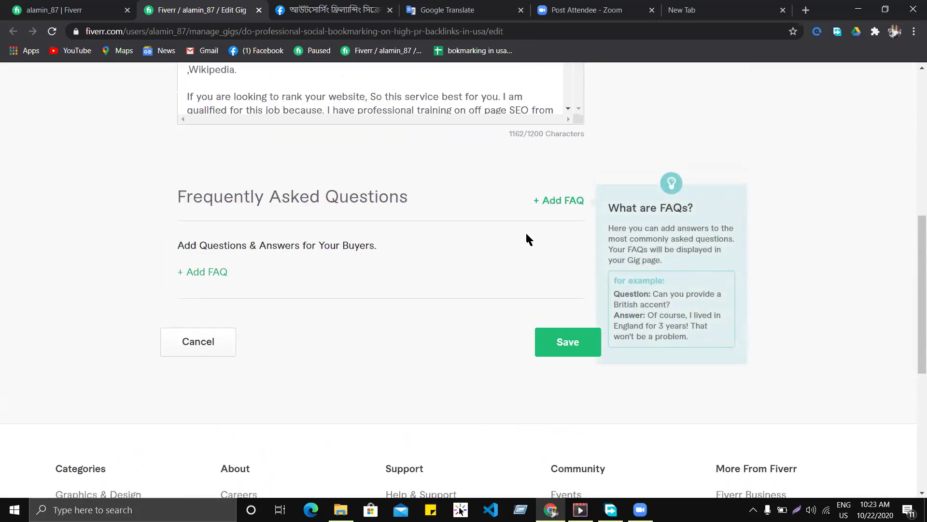
pyautogui.scroll(3, 526, 234)
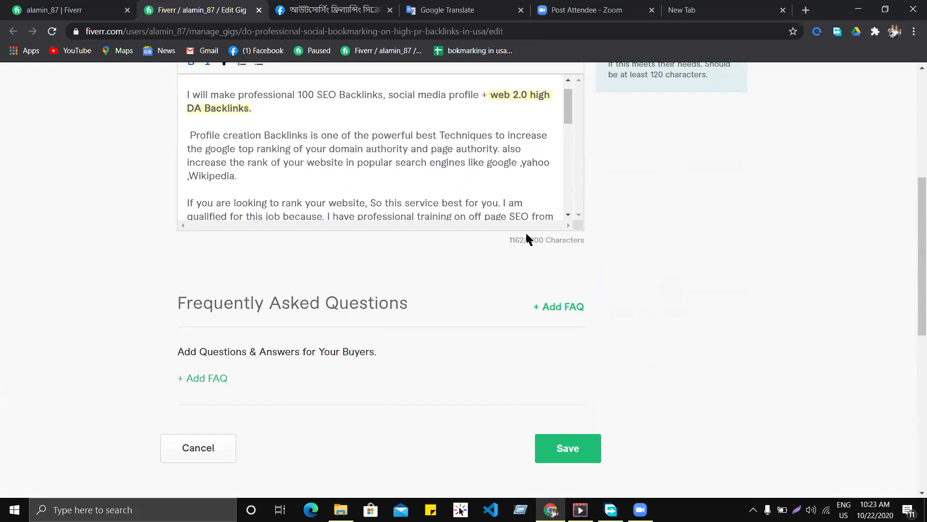
pyautogui.scroll(2, 526, 235)
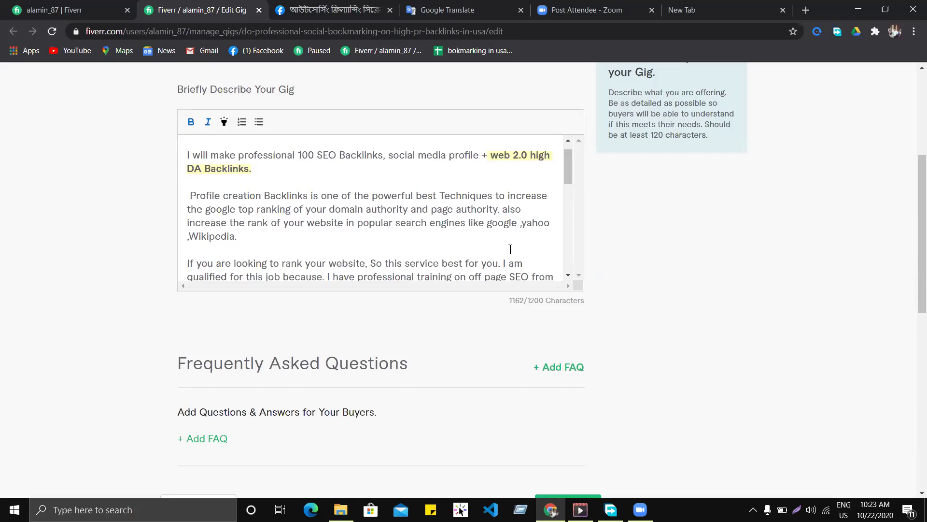
pyautogui.scroll(1, 501, 240)
pyautogui.scroll(1, 516, 216)
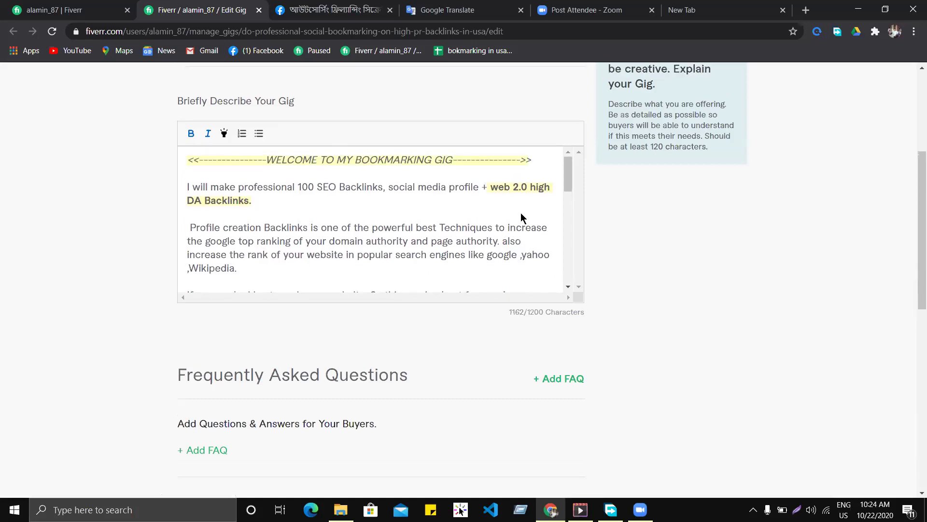
pyautogui.scroll(5, 533, 211)
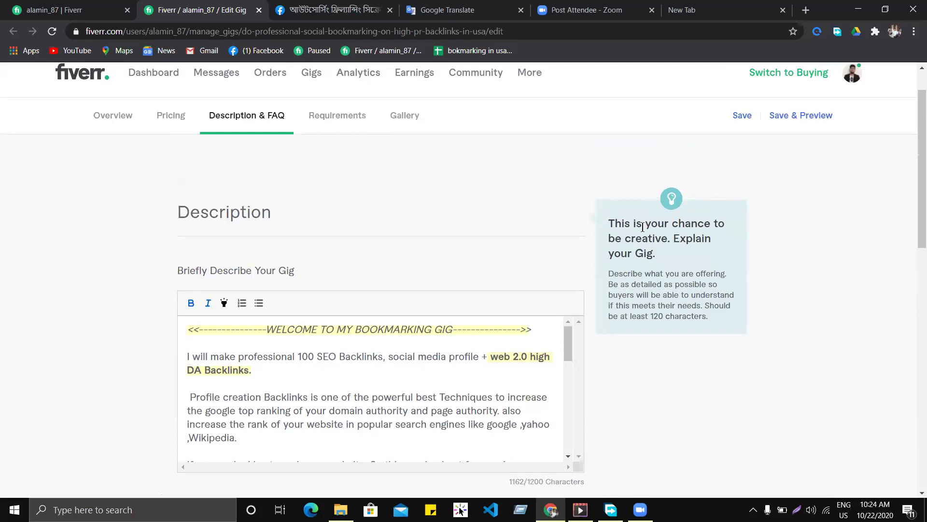
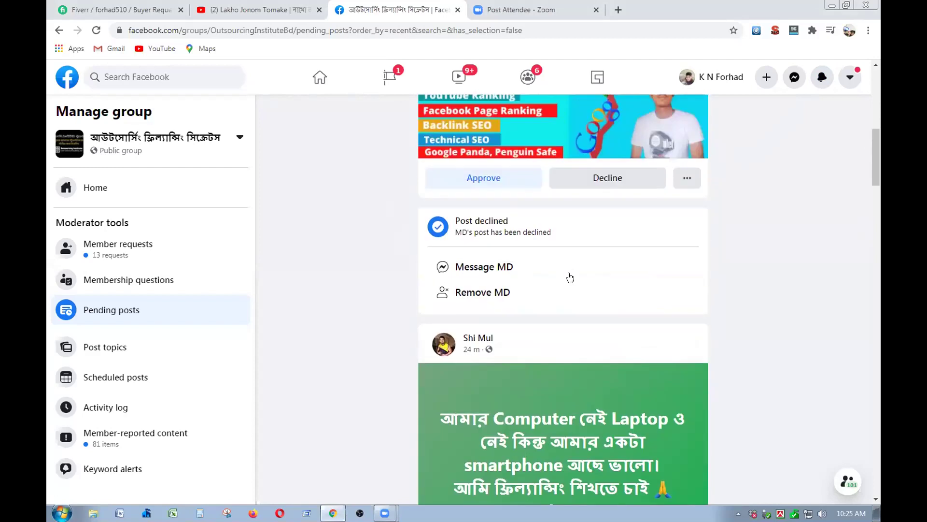
# Look through the newest pending posts in the Facebook group, including the Google Top Ranking gig post.
pyautogui.scroll(2, 564, 257)
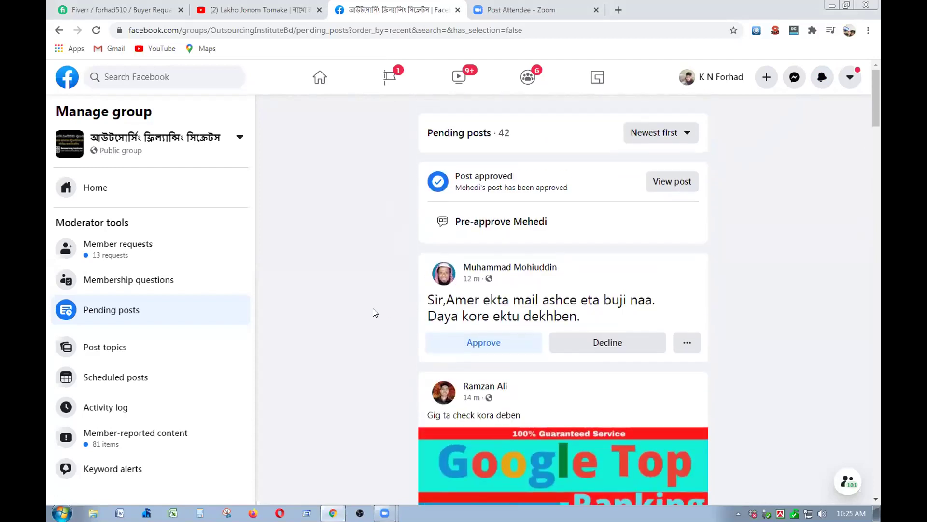
pyautogui.scroll(-2, 397, 313)
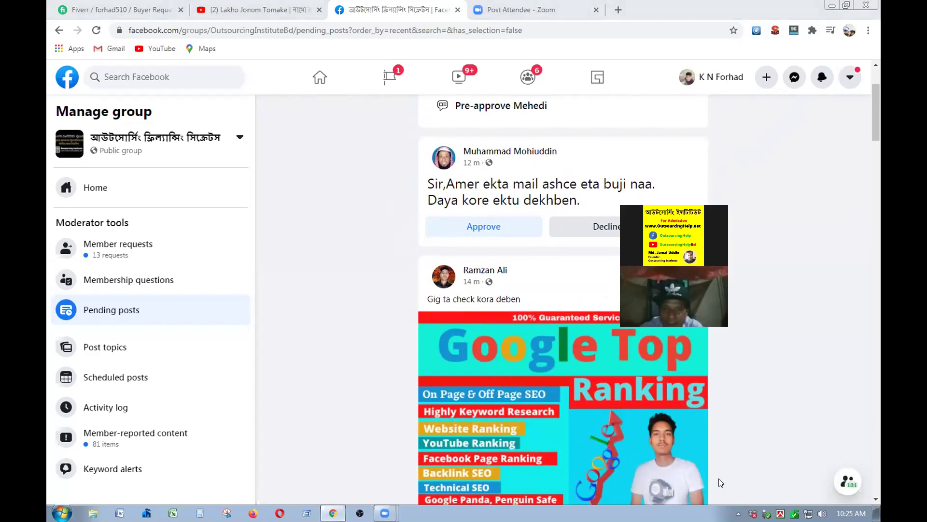
pyautogui.click(671, 227)
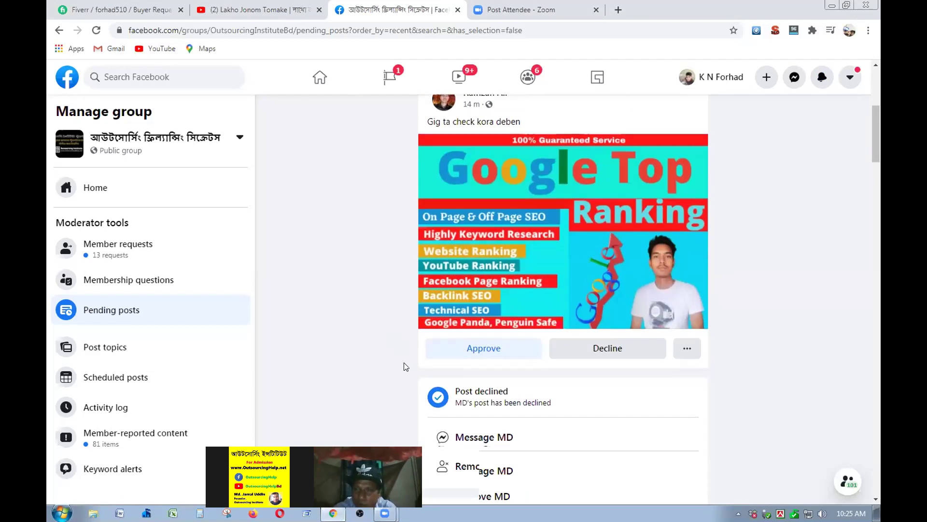
# Find the pending group post asking for help with centering a profile picture and checking a gig, and decline it.
pyautogui.scroll(-2, 406, 366)
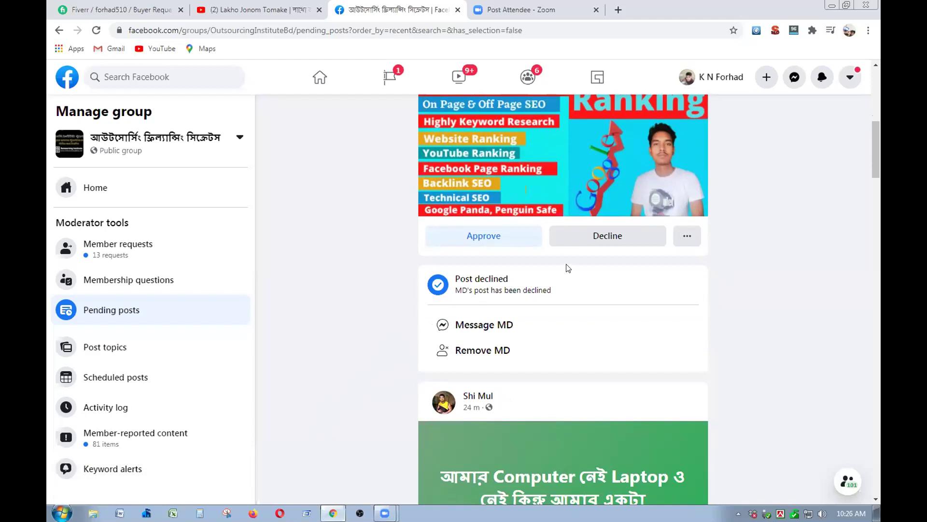
pyautogui.scroll(8, 563, 265)
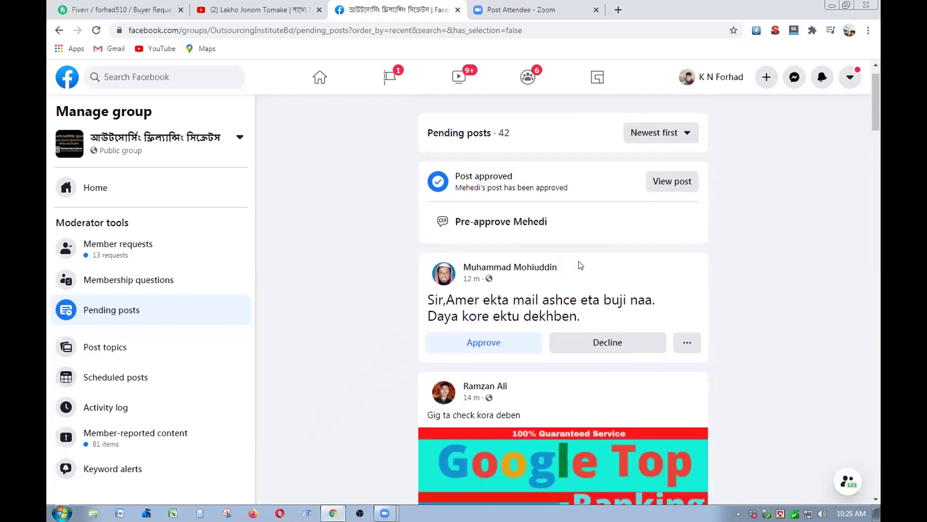
pyautogui.scroll(-13, 580, 262)
pyautogui.scroll(-12, 580, 261)
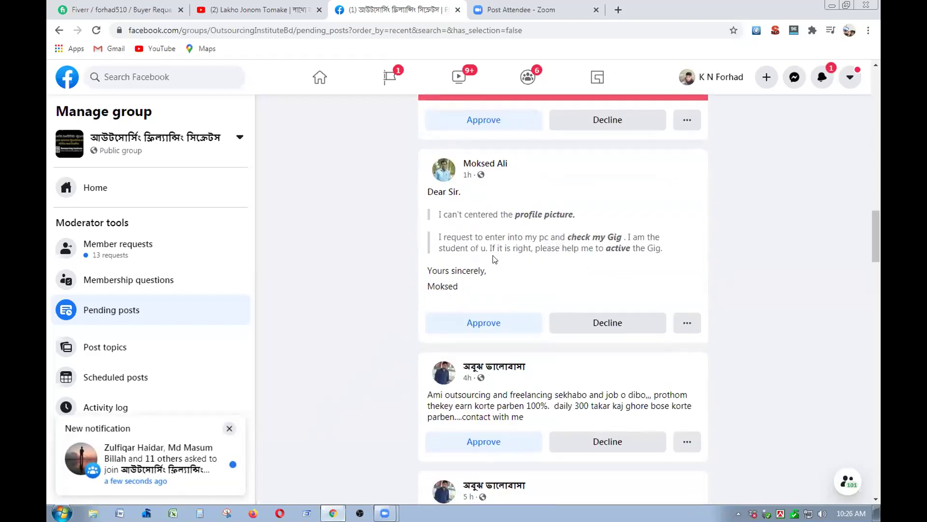
pyautogui.click(593, 327)
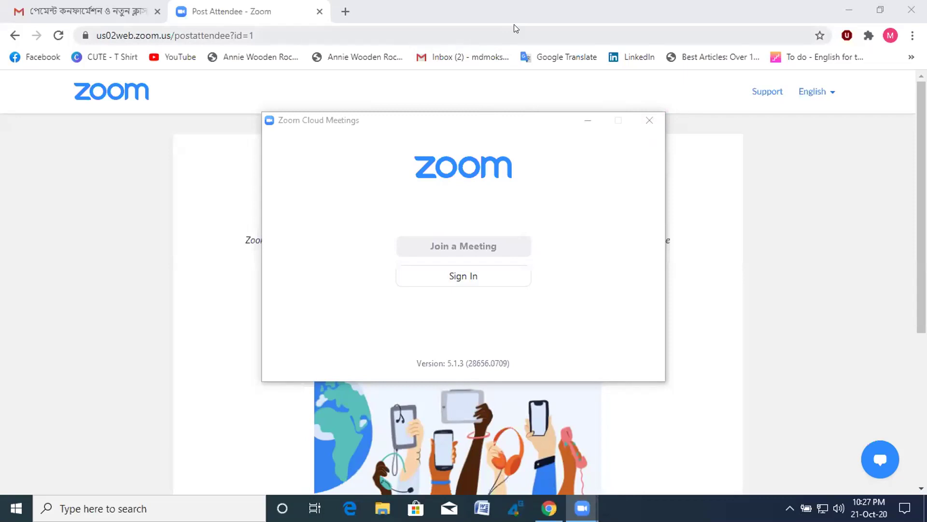
# Open Fiverr in a new browser tab and go to the seller's own profile page.
pyautogui.click(339, 22)
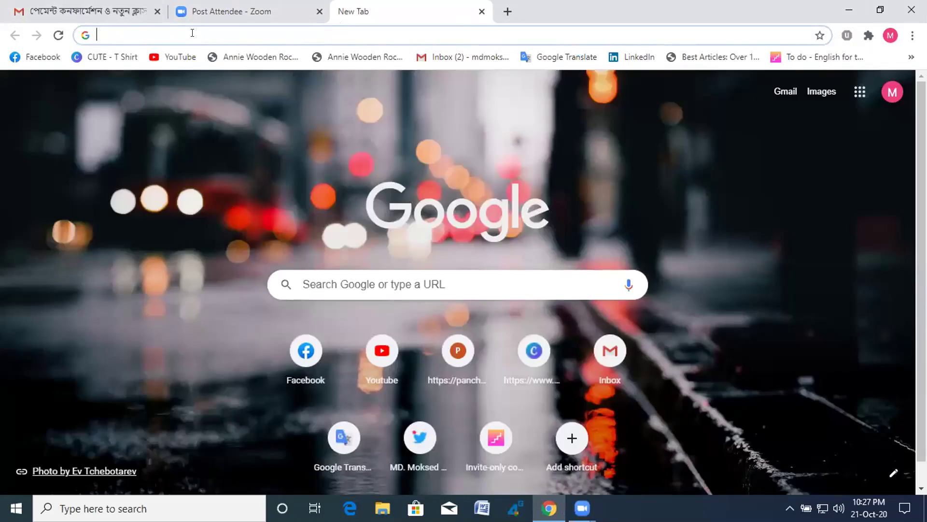
pyautogui.write('Fi')
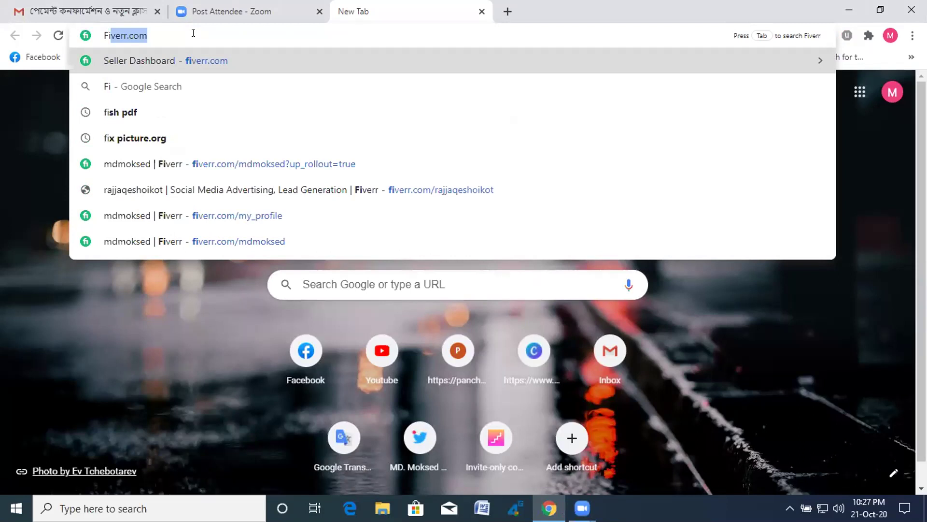
pyautogui.press('Return')
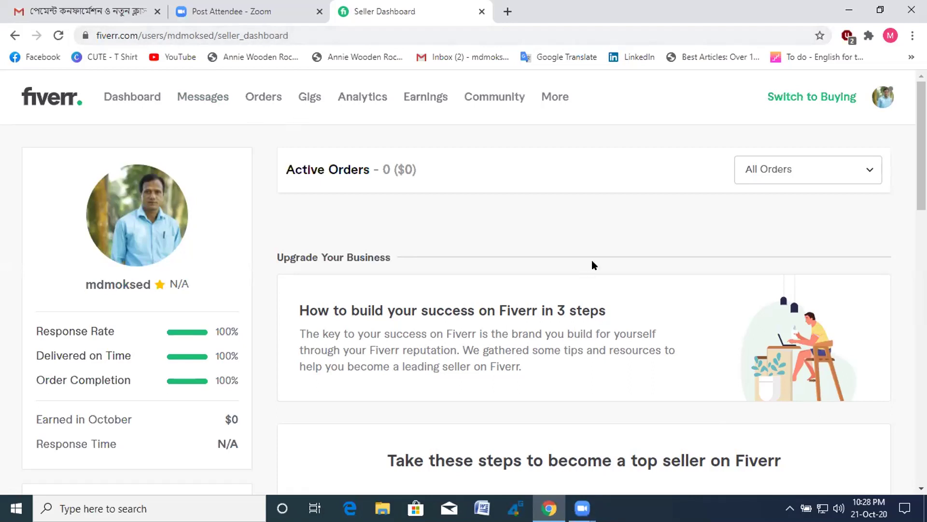
pyautogui.click(880, 99)
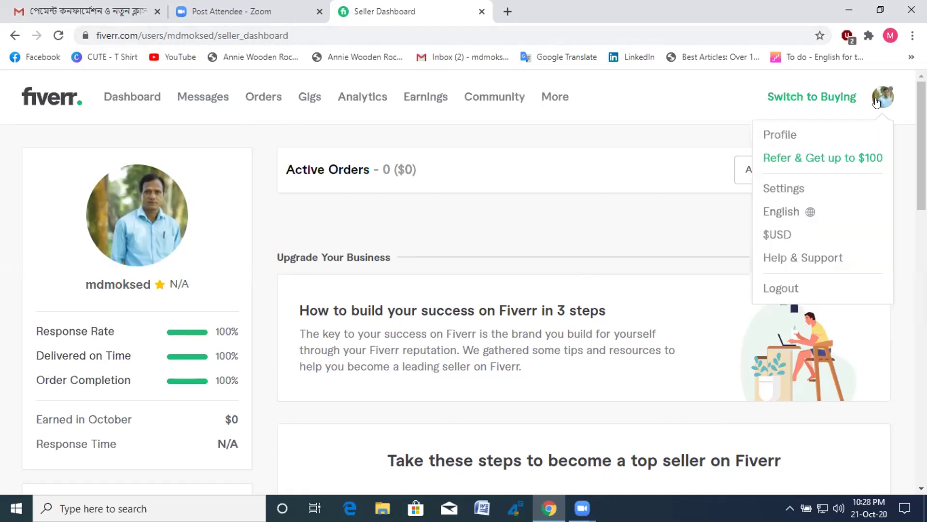
pyautogui.click(791, 137)
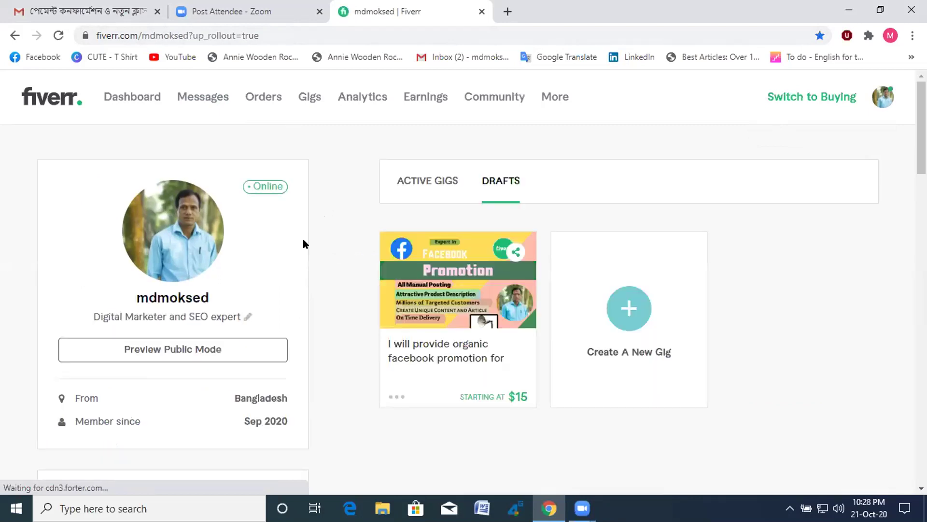
# Replace the seller profile's tagline with "SEO Professional, Facebook Marketer and Youtube Expert" and save it.
pyautogui.click(248, 317)
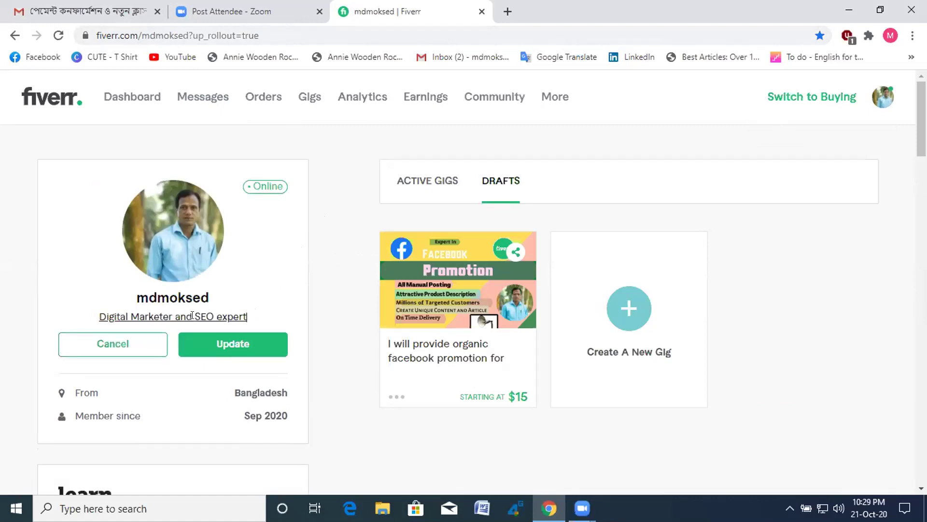
pyautogui.press('BackSpace')
pyautogui.press('BackSpace')
pyautogui.press('BackSpace')
pyautogui.press('BackSpace')
pyautogui.press('BackSpace')
pyautogui.press('BackSpace')
pyautogui.press('BackSpace')
pyautogui.press('BackSpace')
pyautogui.press('BackSpace')
pyautogui.press('BackSpace')
pyautogui.press('BackSpace')
pyautogui.press('BackSpace')
pyautogui.press('BackSpace')
pyautogui.press('BackSpace')
pyautogui.press('BackSpace')
pyautogui.press('BackSpace')
pyautogui.press('BackSpace')
pyautogui.press('BackSpace')
pyautogui.press('BackSpace')
pyautogui.press('BackSpace')
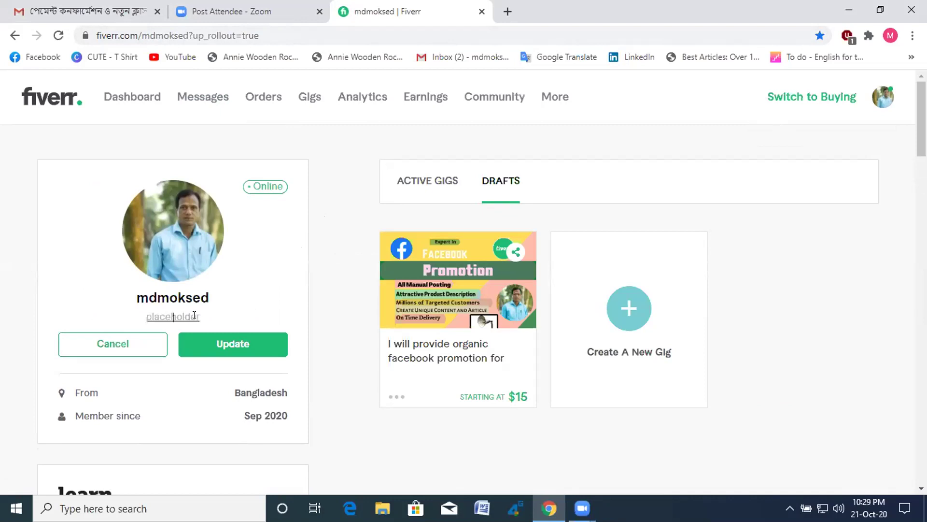
pyautogui.write('SEO Professio')
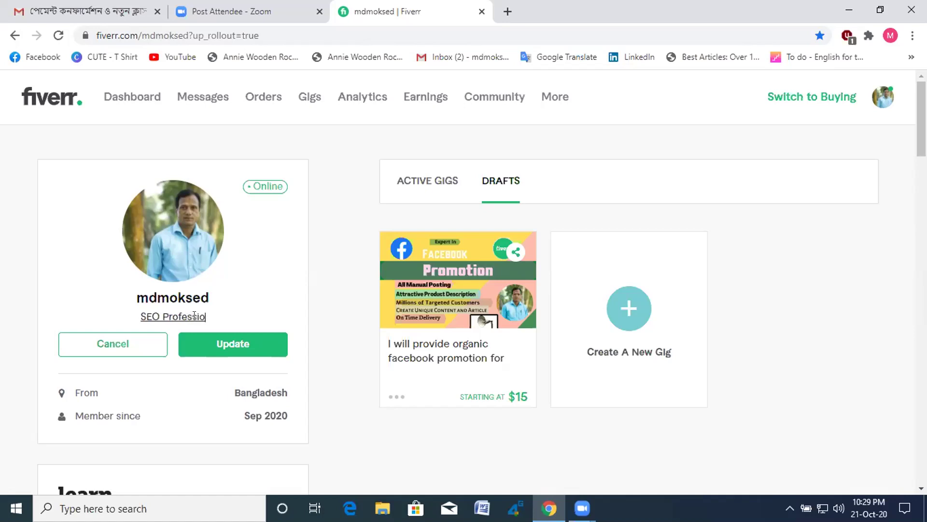
pyautogui.write('nal,')
pyautogui.write('Facev')
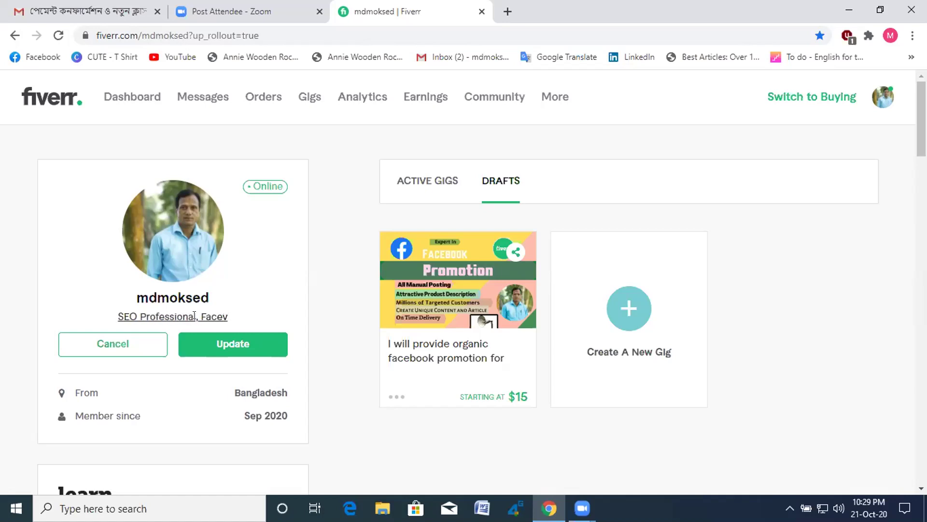
pyautogui.press('BackSpace')
pyautogui.write('book ')
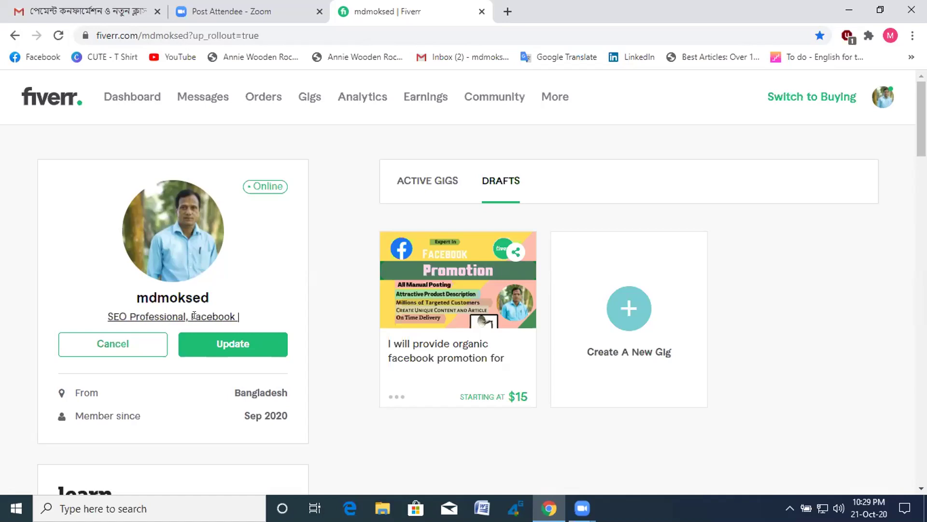
pyautogui.write('Marketer and')
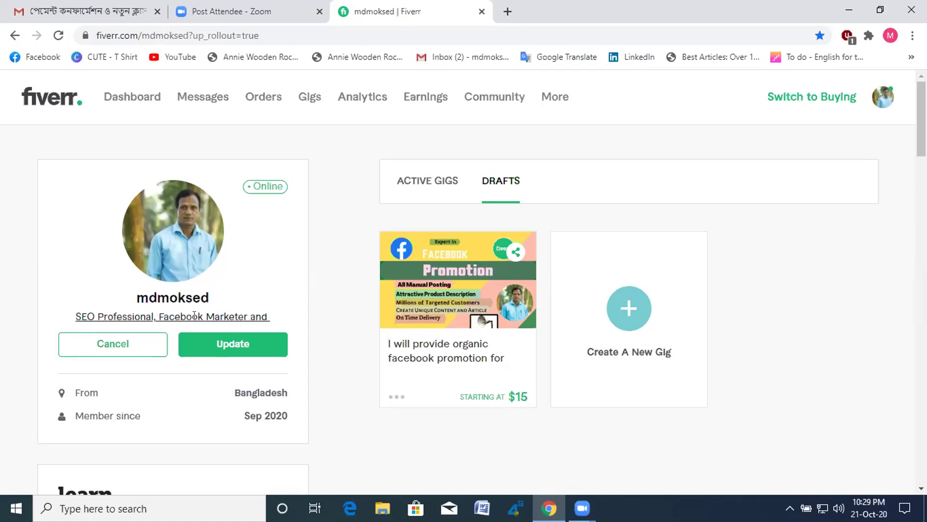
pyautogui.write('Yout')
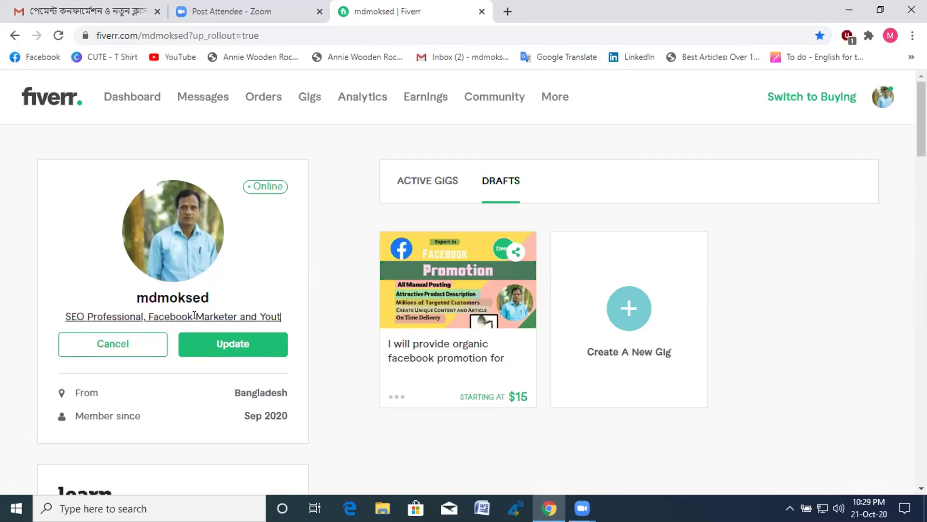
pyautogui.write('ube')
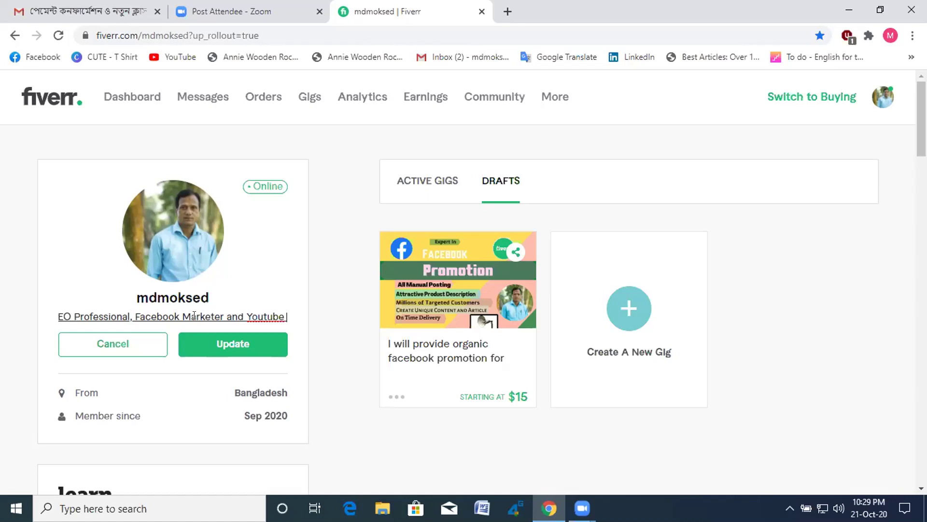
pyautogui.write(' Ex')
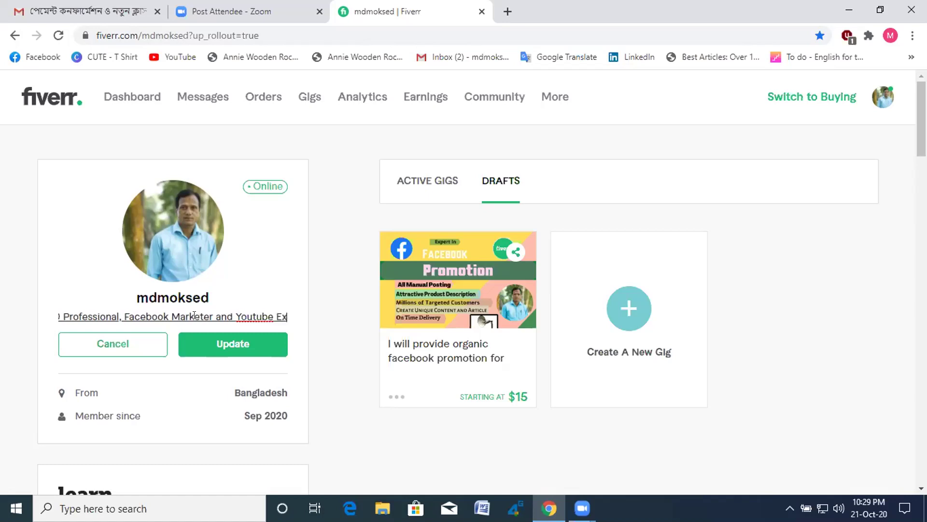
pyautogui.write('pert')
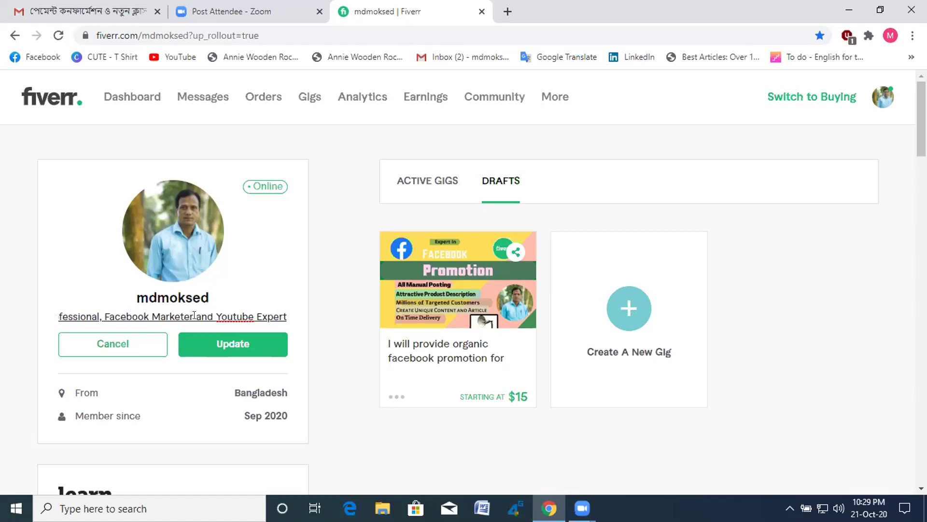
pyautogui.click(223, 346)
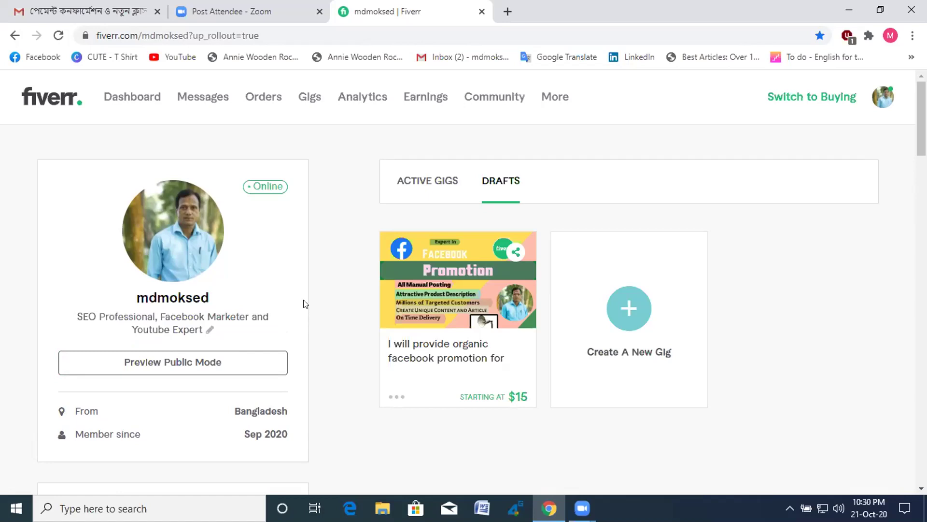
# Review the profile's Description text about the seller's experience, goals and service.
pyautogui.scroll(-3, 305, 303)
pyautogui.scroll(-4, 309, 301)
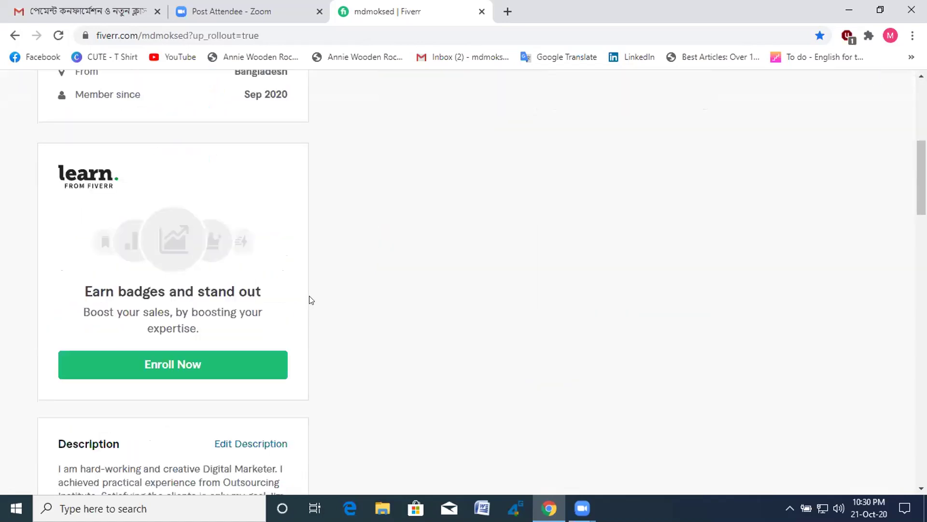
pyautogui.scroll(-3, 311, 296)
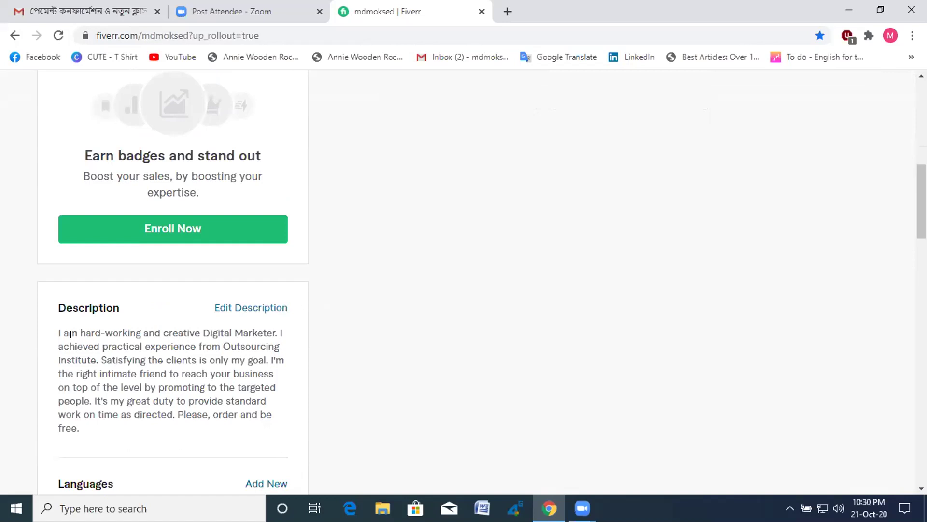
pyautogui.moveTo(64, 332); pyautogui.dragTo(195, 428)
pyautogui.click(199, 431)
pyautogui.moveTo(82, 428); pyautogui.dragTo(48, 329)
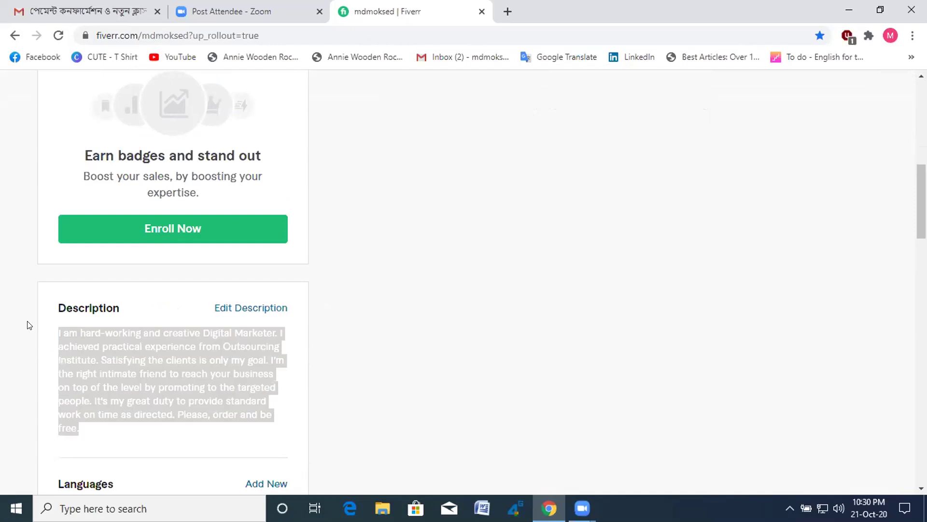
pyautogui.click(27, 322)
pyautogui.moveTo(82, 429); pyautogui.dragTo(49, 343)
pyautogui.click(108, 428)
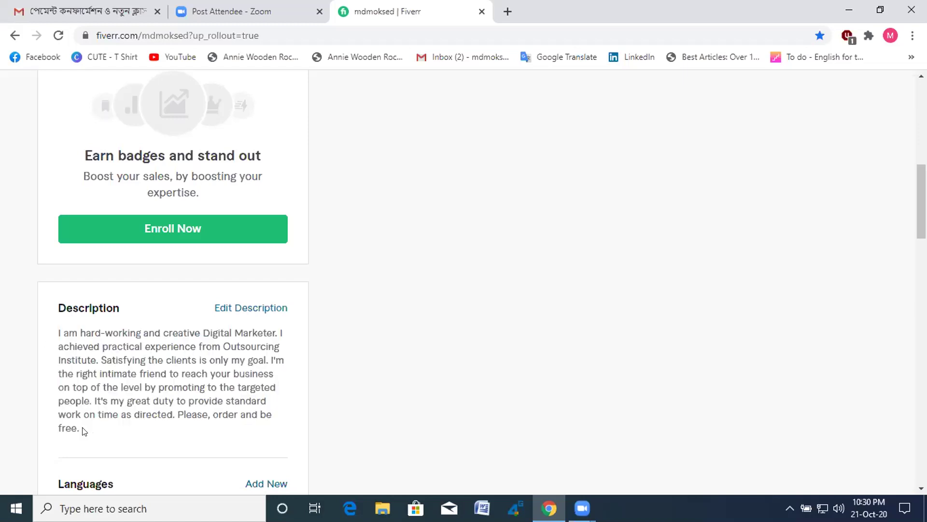
pyautogui.moveTo(82, 430); pyautogui.dragTo(50, 352)
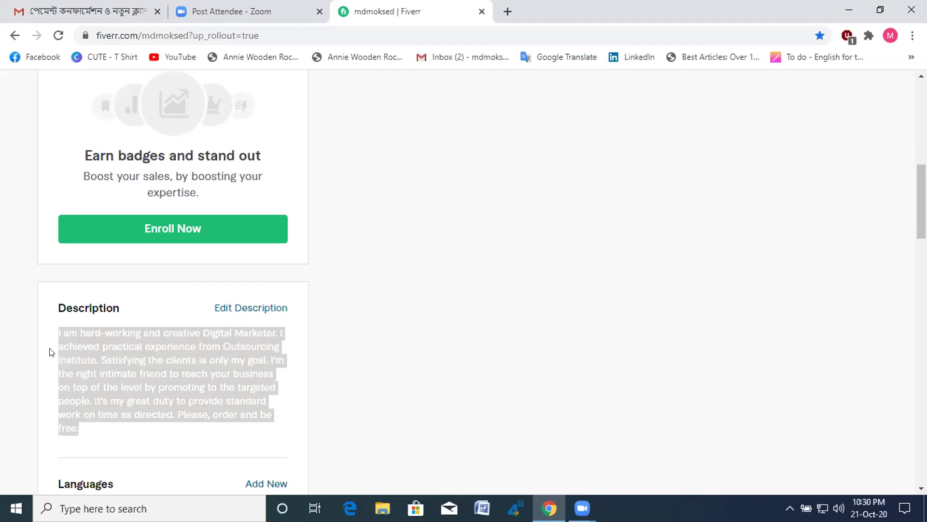
pyautogui.click(97, 444)
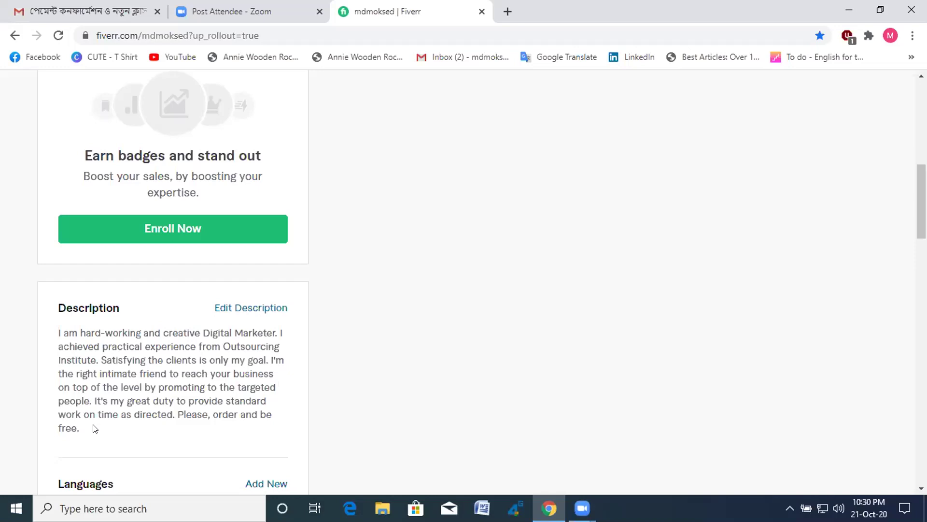
# Set the profile's English language level to Fluent and save the change.
pyautogui.scroll(-3, 352, 397)
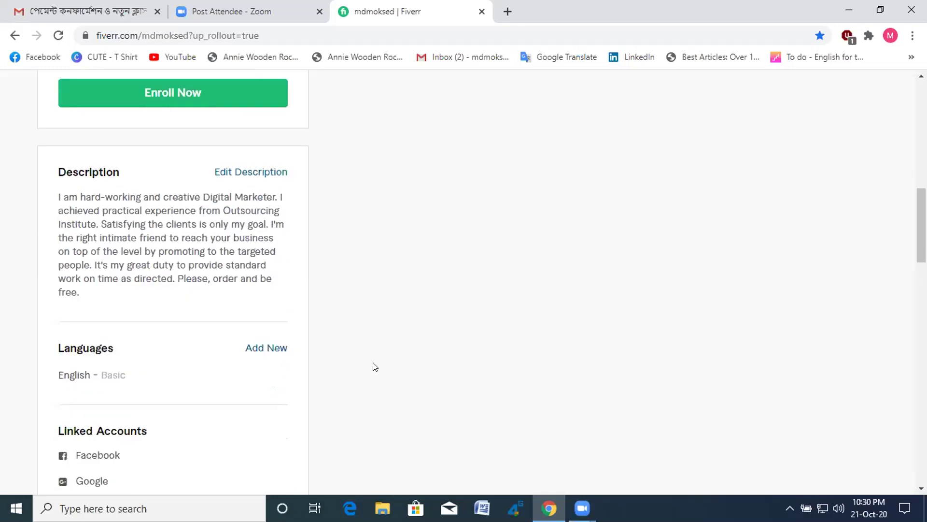
pyautogui.moveTo(227, 372)
pyautogui.click(135, 375)
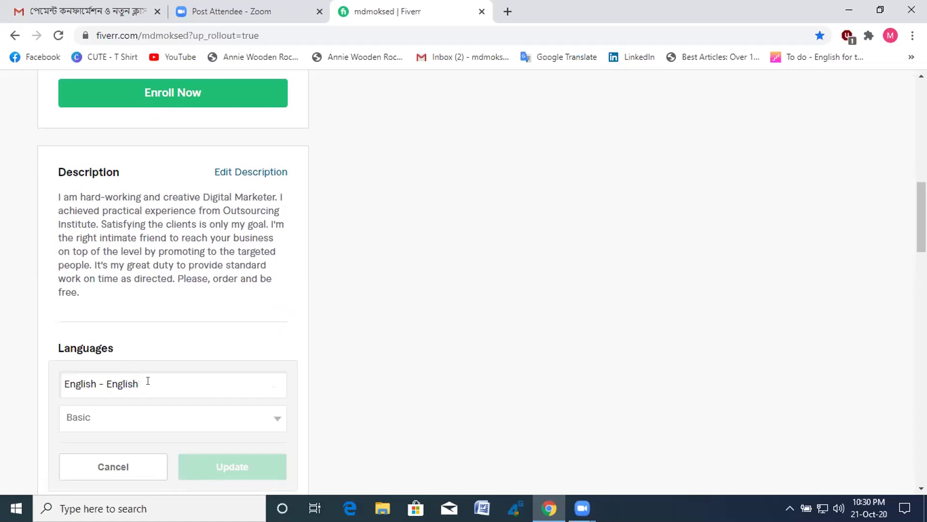
pyautogui.click(161, 417)
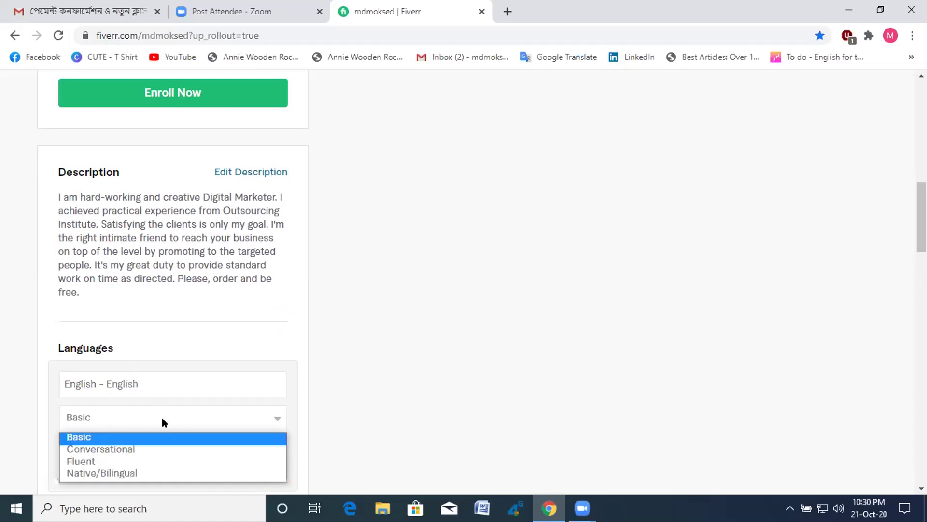
pyautogui.click(124, 461)
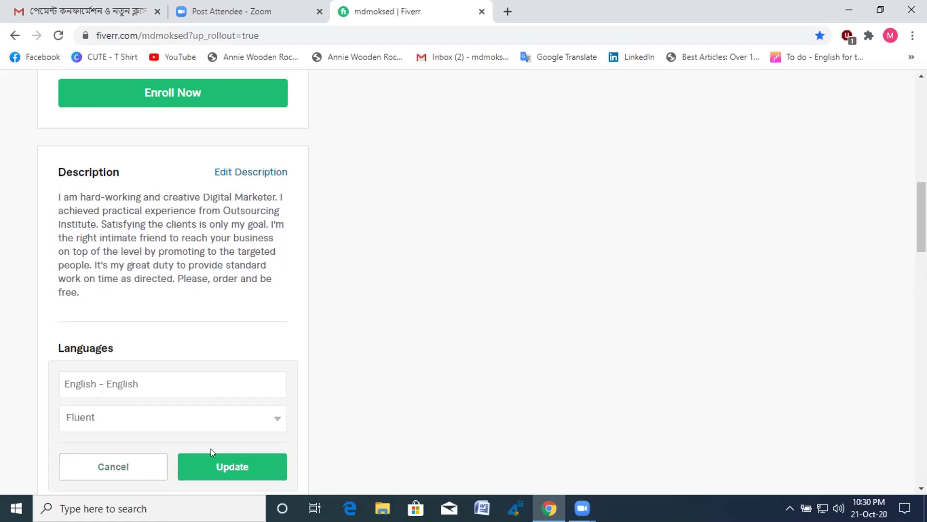
pyautogui.click(233, 465)
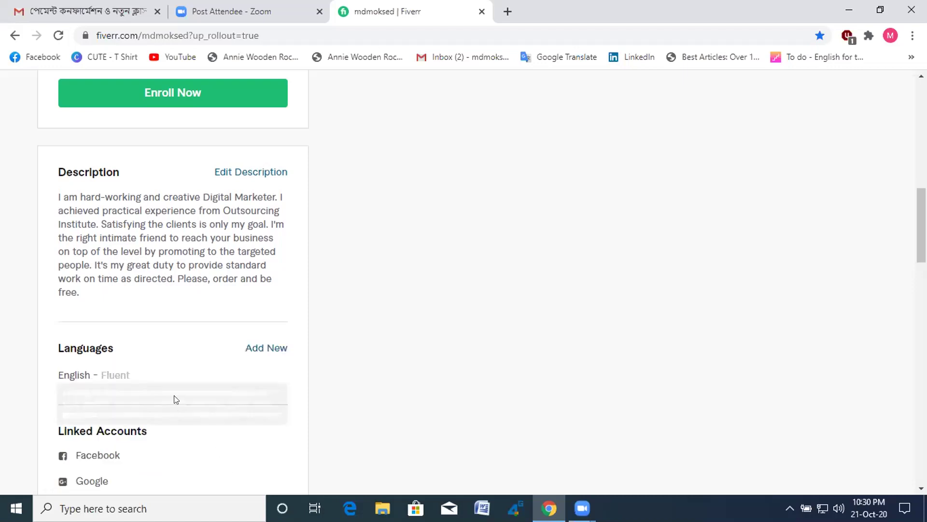
# Add Bengali to the profile's languages with the Native/Bilingual level.
pyautogui.click(259, 348)
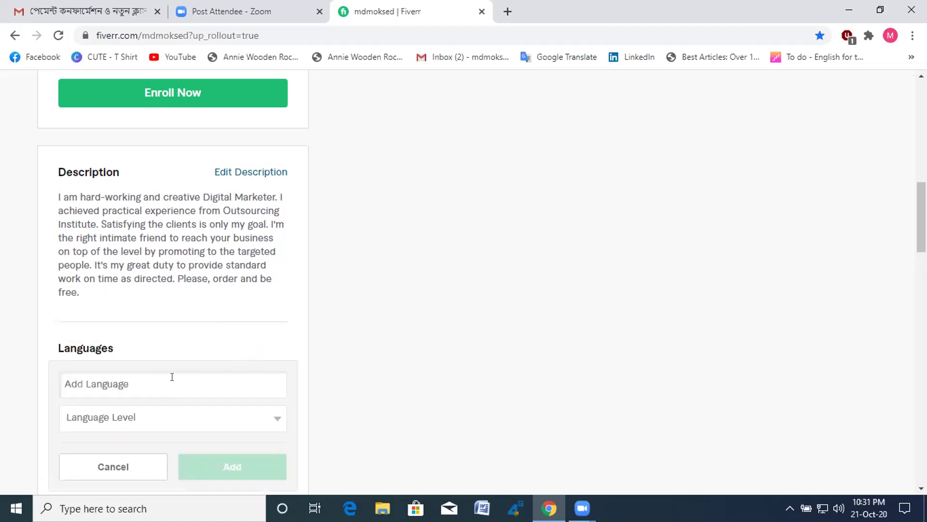
pyautogui.write('B')
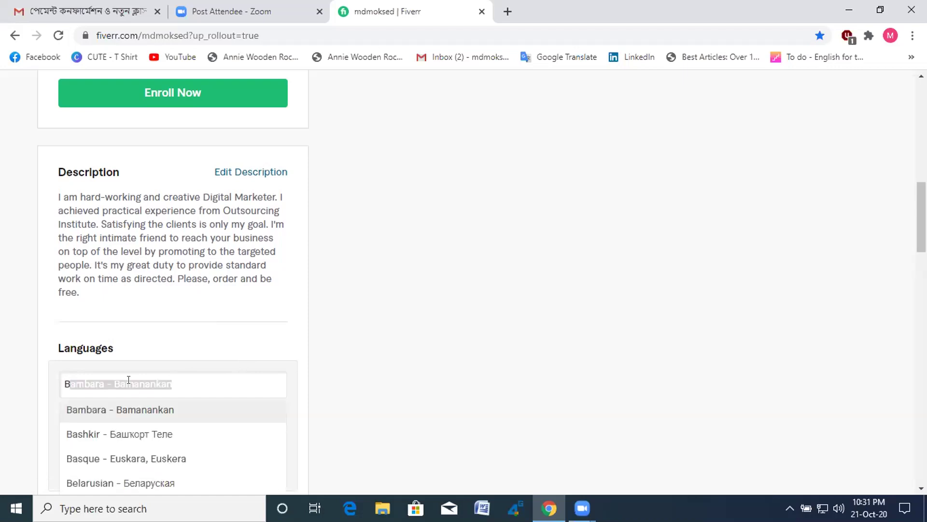
pyautogui.scroll(-3, 144, 391)
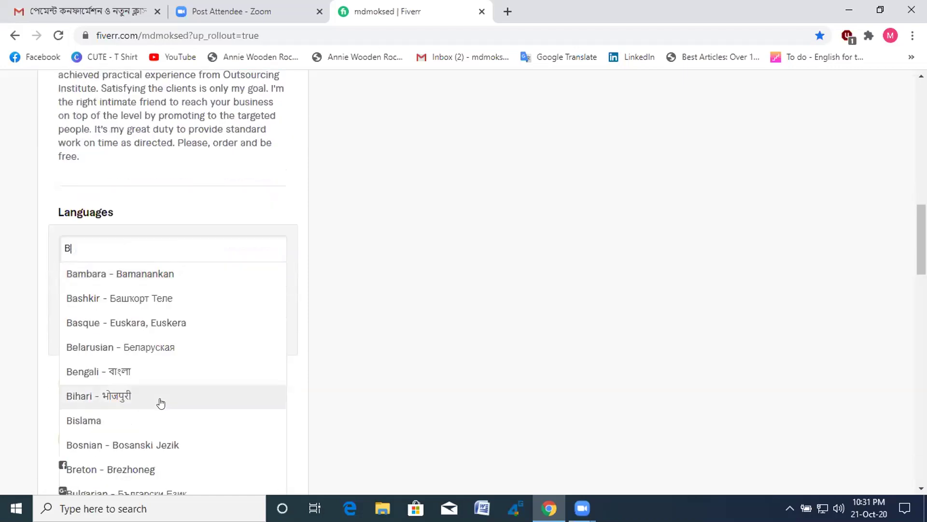
pyautogui.click(115, 373)
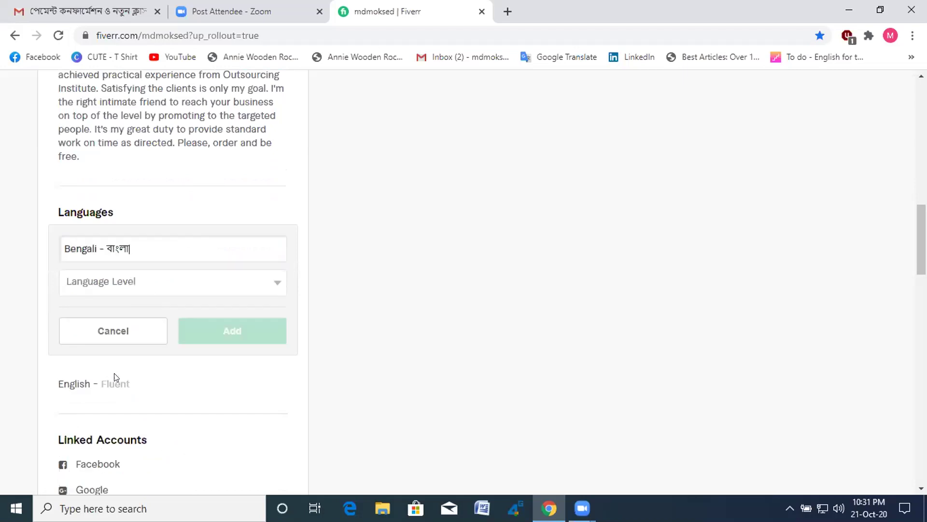
pyautogui.click(123, 282)
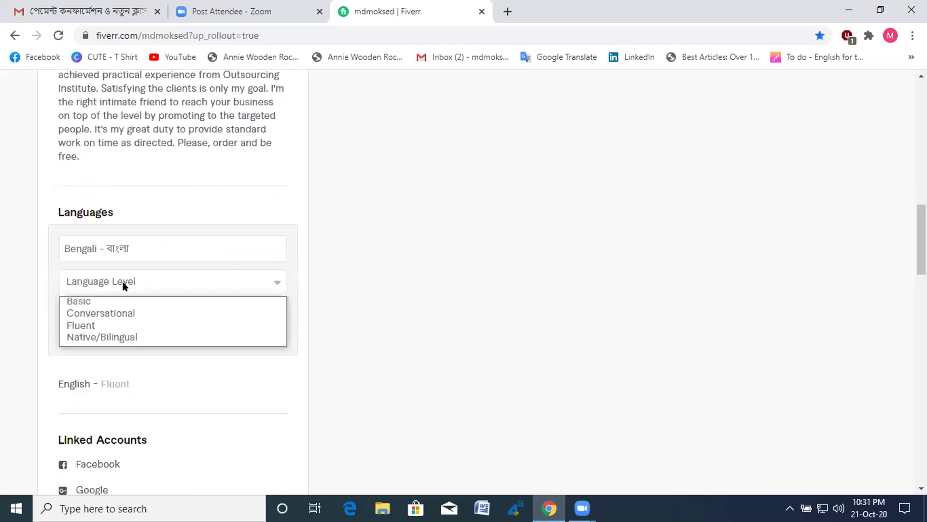
pyautogui.click(119, 336)
pyautogui.click(210, 331)
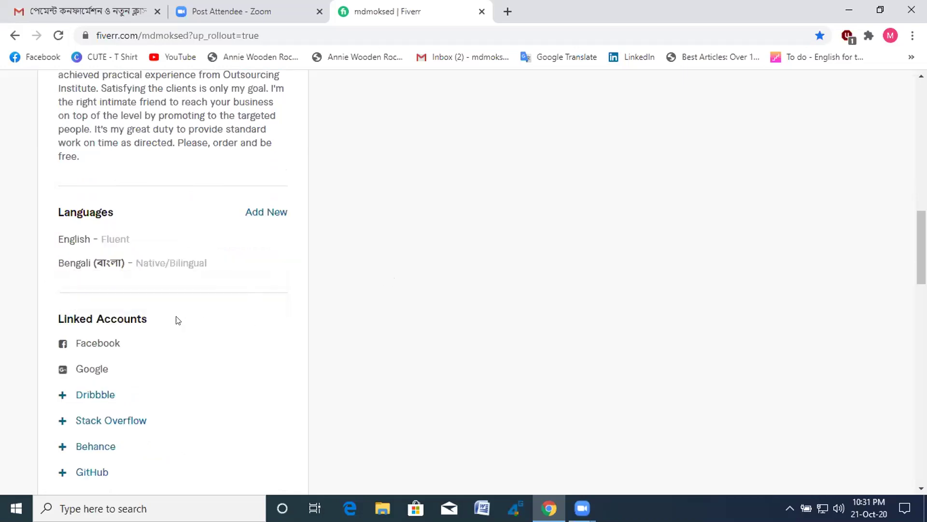
# Review the profile's linked accounts, skills, education and certification sections.
pyautogui.scroll(-7, 207, 314)
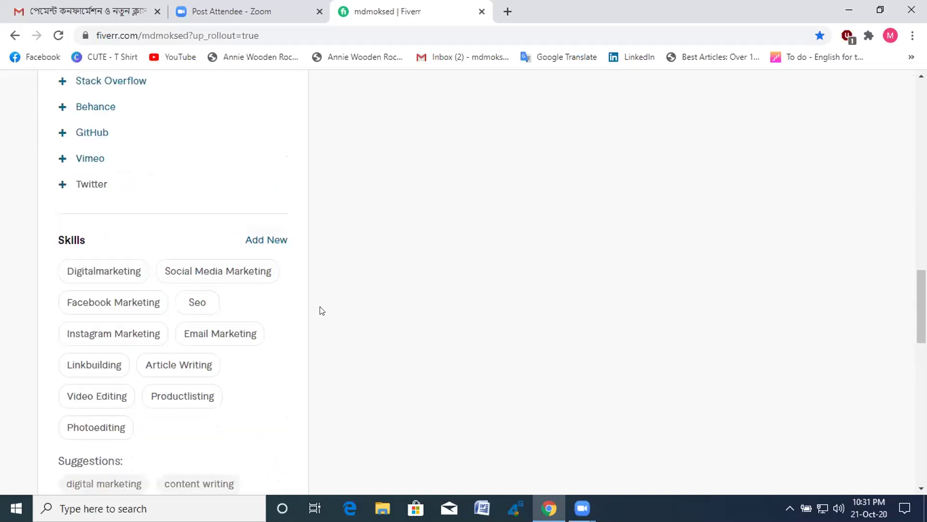
pyautogui.moveTo(101, 270)
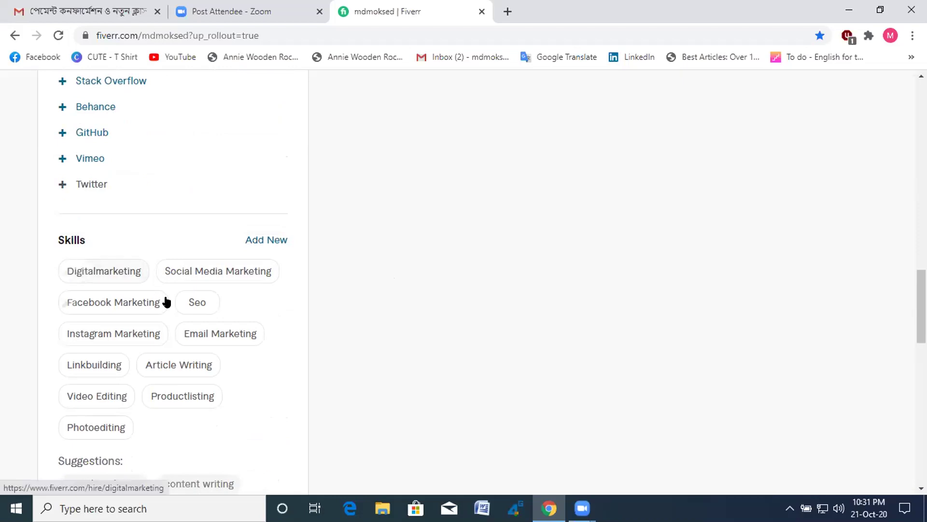
pyautogui.moveTo(217, 272)
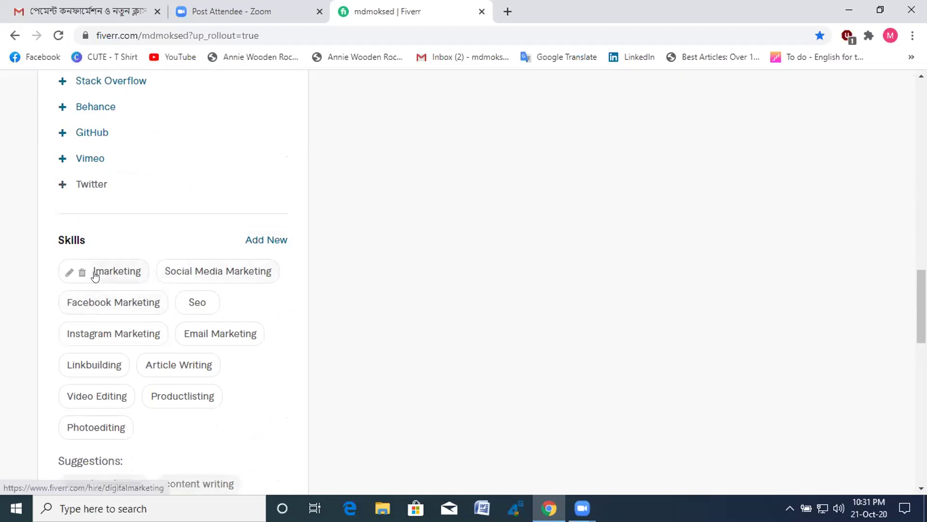
pyautogui.moveTo(105, 377)
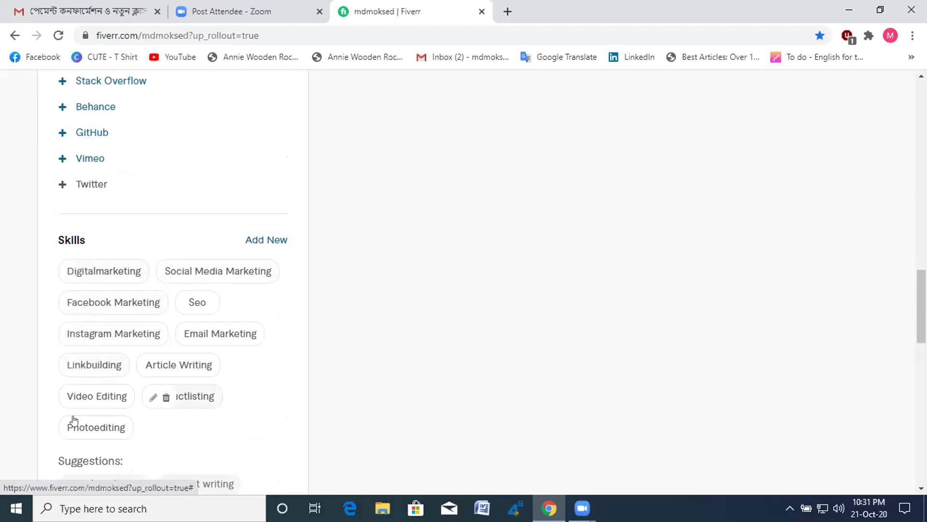
pyautogui.scroll(-4, 300, 333)
pyautogui.scroll(-3, 312, 332)
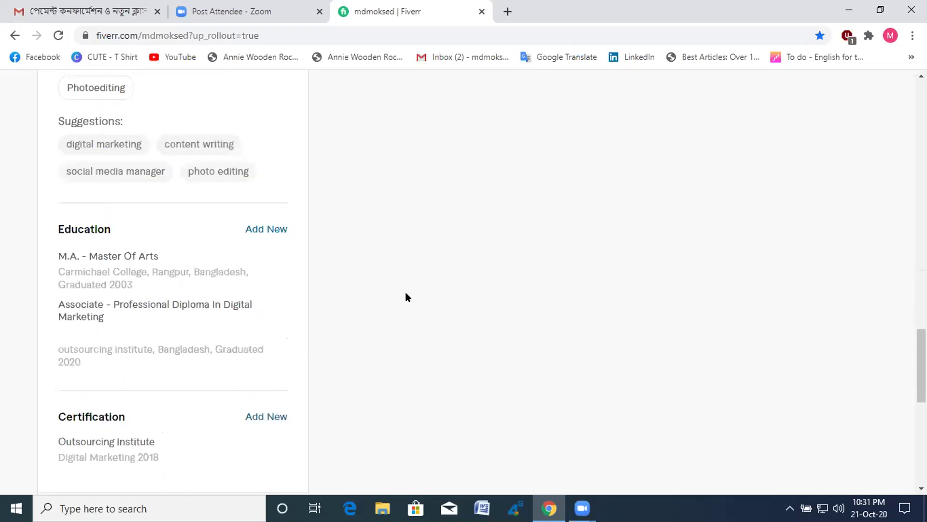
# Open the draft organic Facebook promotion gig for editing.
pyautogui.scroll(10, 407, 294)
pyautogui.scroll(6, 406, 290)
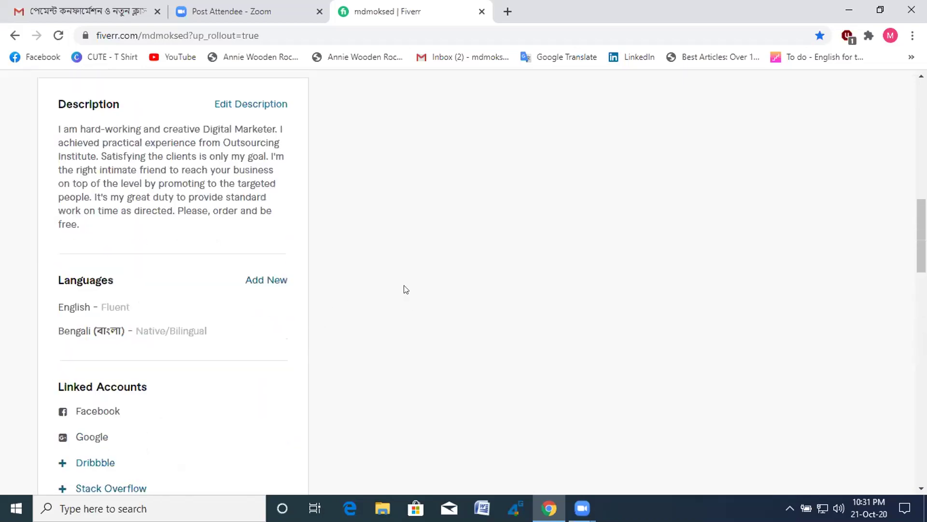
pyautogui.scroll(12, 406, 289)
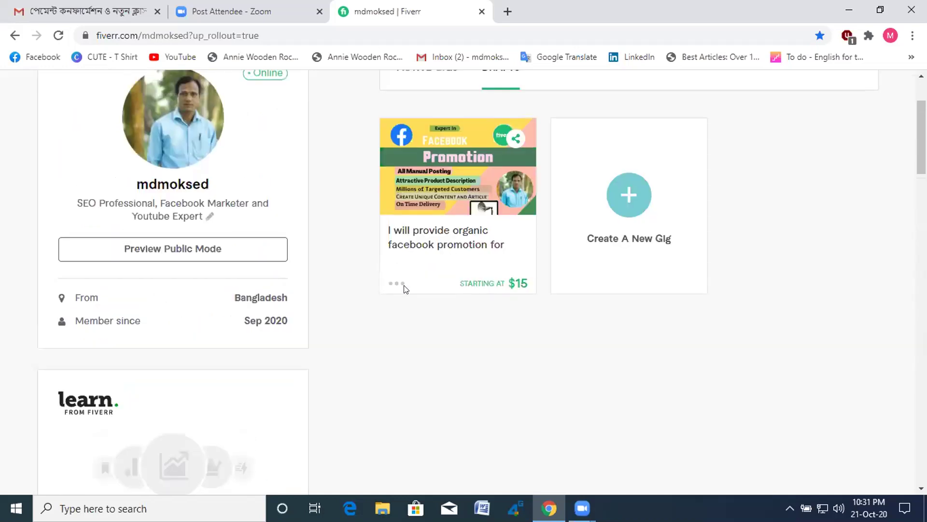
pyautogui.scroll(3, 403, 288)
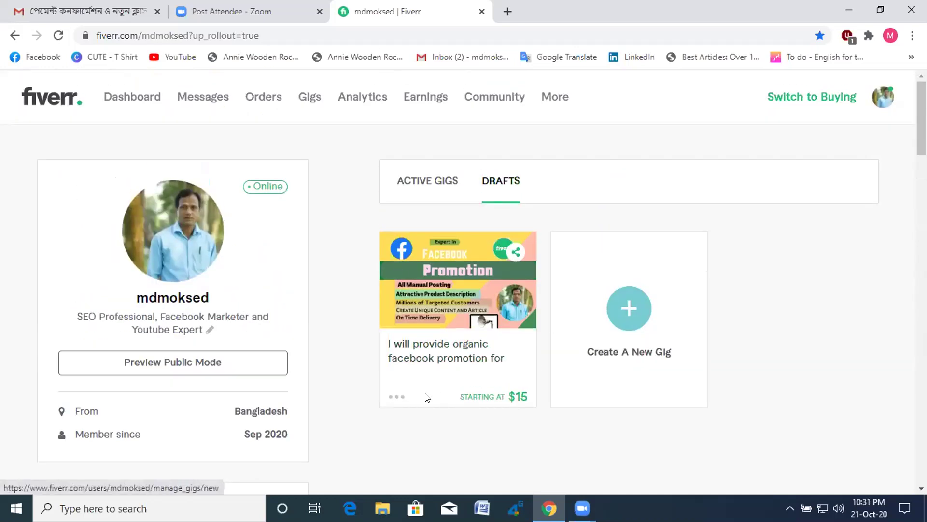
pyautogui.click(398, 395)
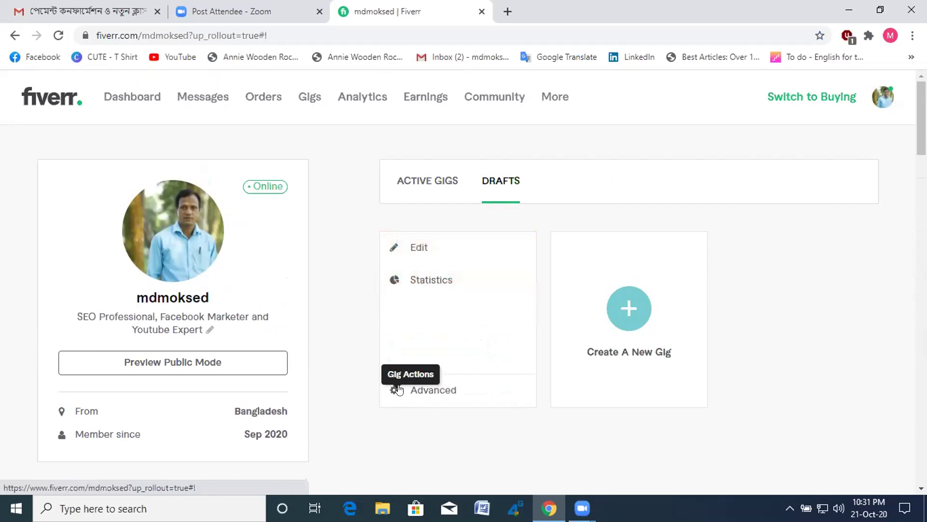
pyautogui.click(419, 248)
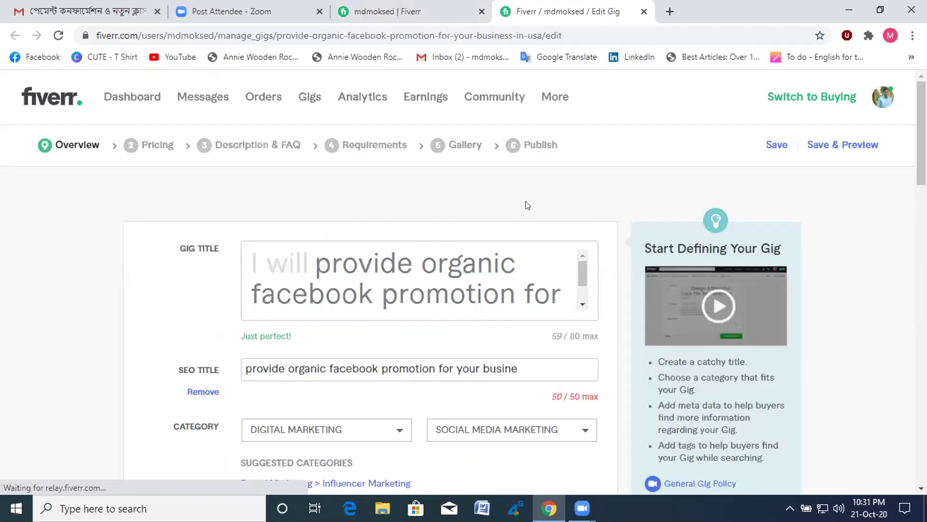
# Review the gig's full title, SEO title, category and service type.
pyautogui.moveTo(532, 244)
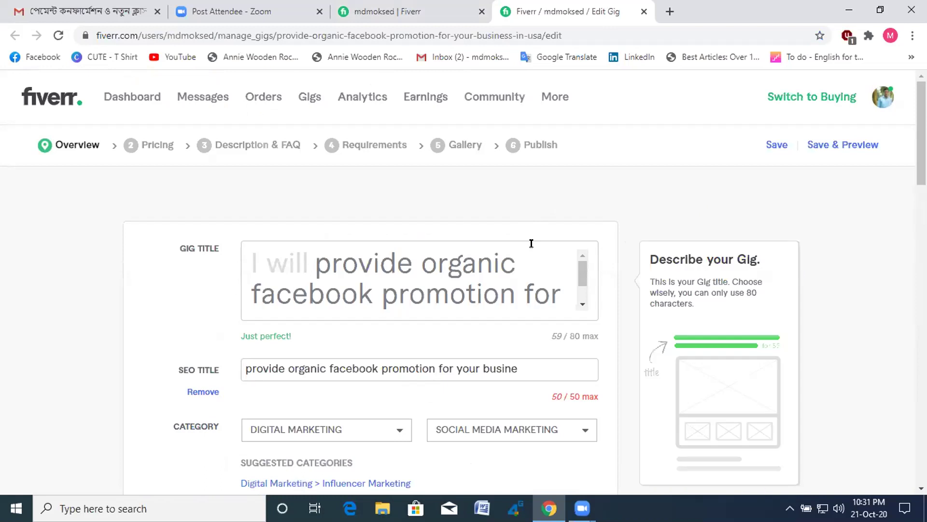
pyautogui.click(581, 274)
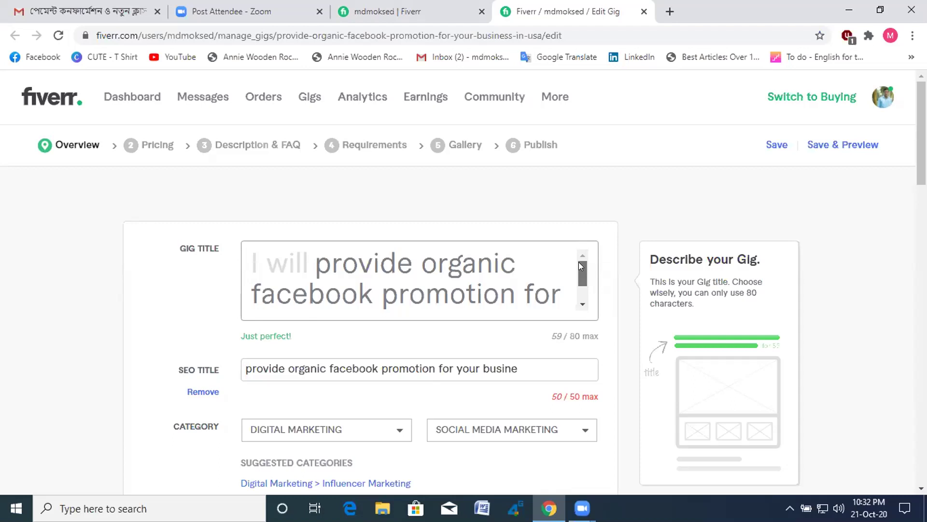
pyautogui.moveTo(578, 265); pyautogui.dragTo(576, 334)
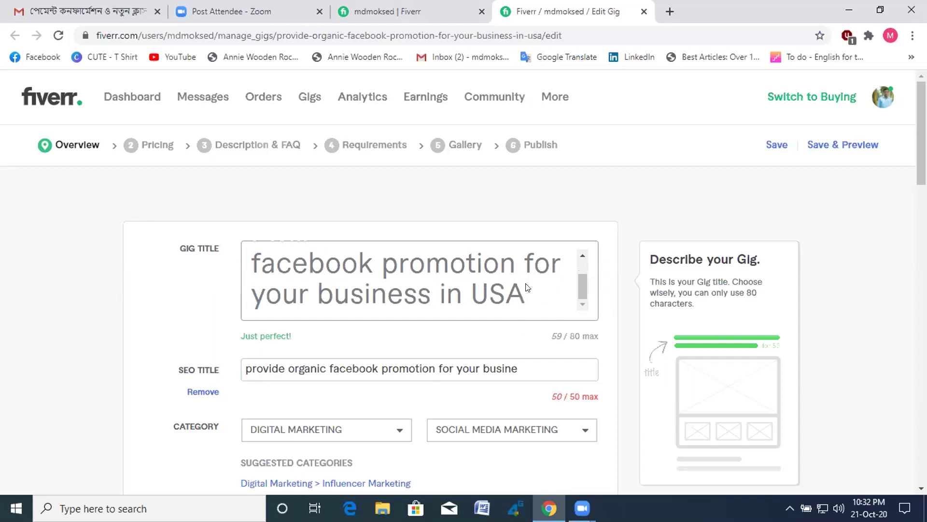
pyautogui.scroll(-1, 528, 285)
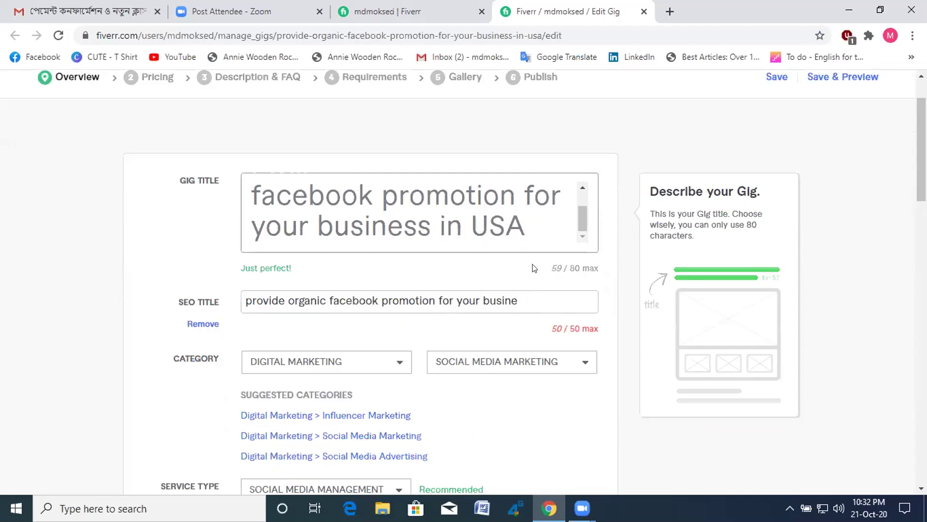
pyautogui.scroll(-1, 533, 269)
pyautogui.scroll(-3, 534, 269)
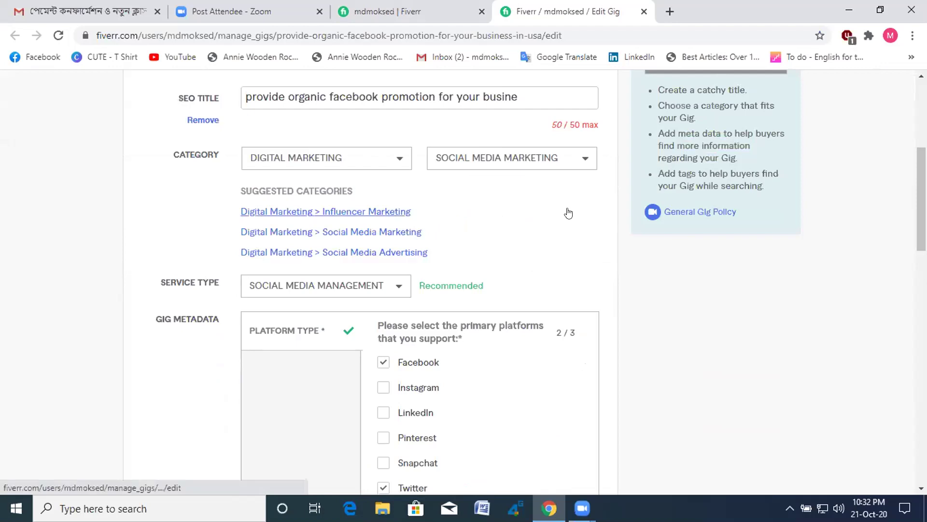
# Add Instagram to the gig's supported primary platforms and save the overview to continue to pricing.
pyautogui.scroll(-5, 497, 285)
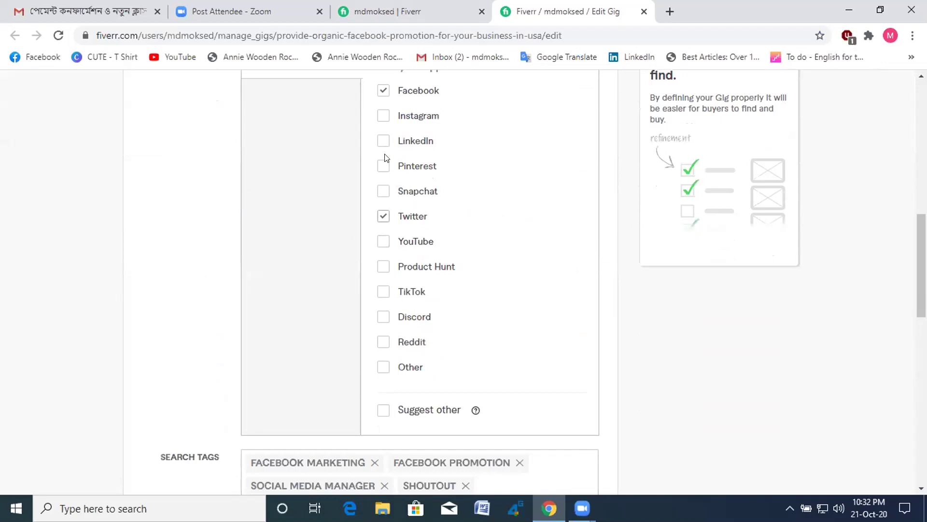
pyautogui.click(382, 115)
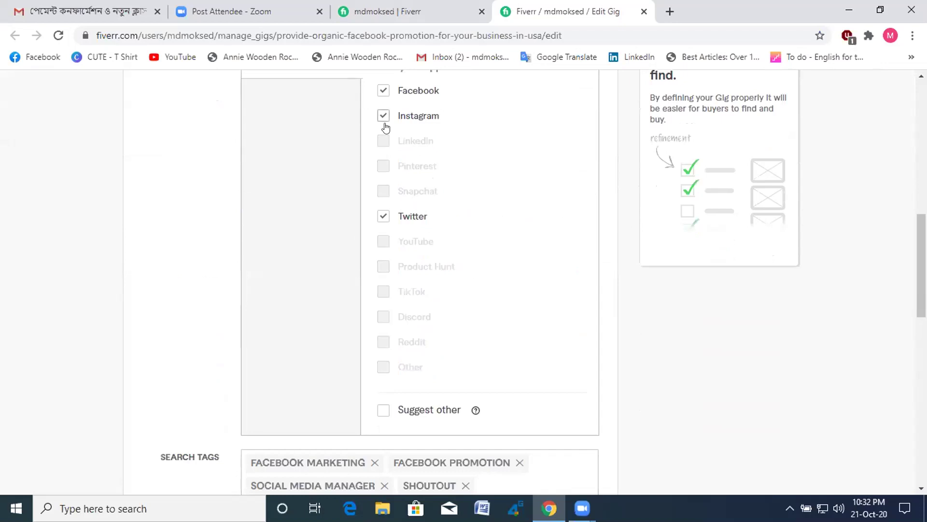
pyautogui.scroll(-5, 480, 290)
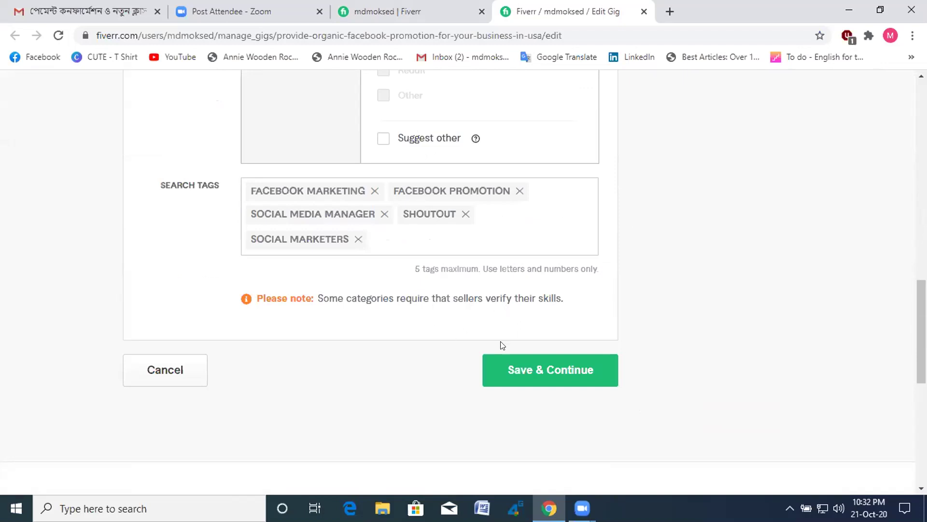
pyautogui.click(534, 366)
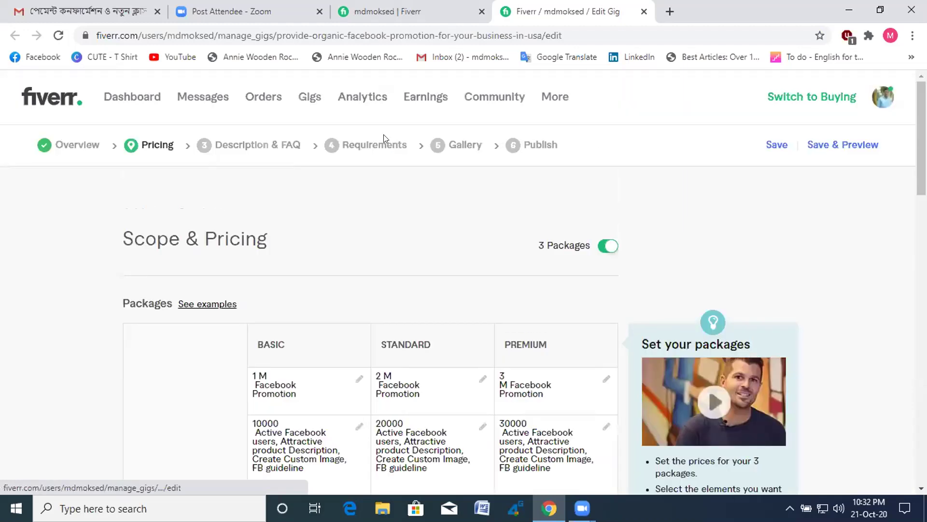
# Rewrite the Basic package's title as "1 M Facebook Promotion" without the stray line break.
pyautogui.scroll(-3, 334, 246)
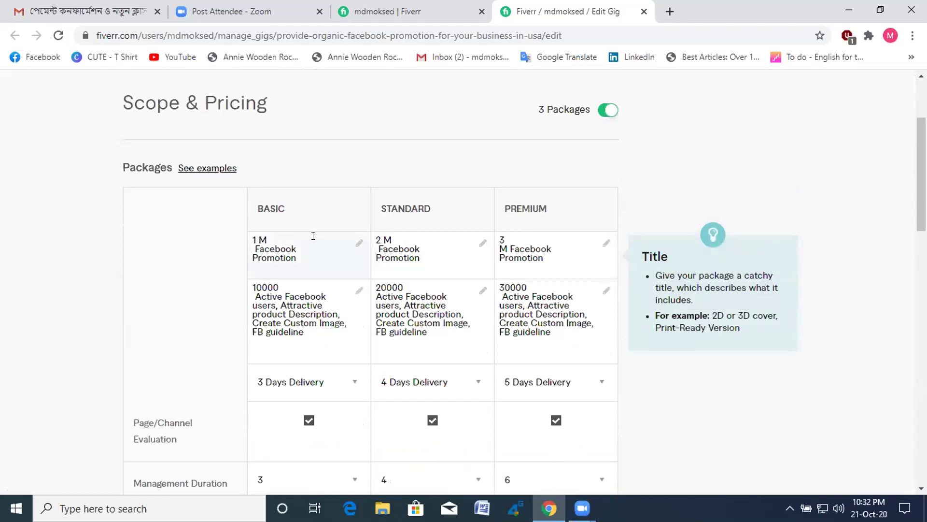
pyautogui.click(270, 237)
pyautogui.click(297, 259)
pyautogui.press('BackSpace')
pyautogui.press('BackSpace')
pyautogui.press('BackSpace')
pyautogui.press('BackSpace')
pyautogui.press('BackSpace')
pyautogui.press('BackSpace')
pyautogui.press('BackSpace')
pyautogui.press('BackSpace')
pyautogui.press('BackSpace')
pyautogui.press('BackSpace')
pyautogui.press('BackSpace')
pyautogui.press('BackSpace')
pyautogui.press('BackSpace')
pyautogui.press('BackSpace')
pyautogui.press('BackSpace')
pyautogui.press('BackSpace')
pyautogui.press('BackSpace')
pyautogui.press('BackSpace')
pyautogui.press('BackSpace')
pyautogui.press('BackSpace')
pyautogui.press('BackSpace')
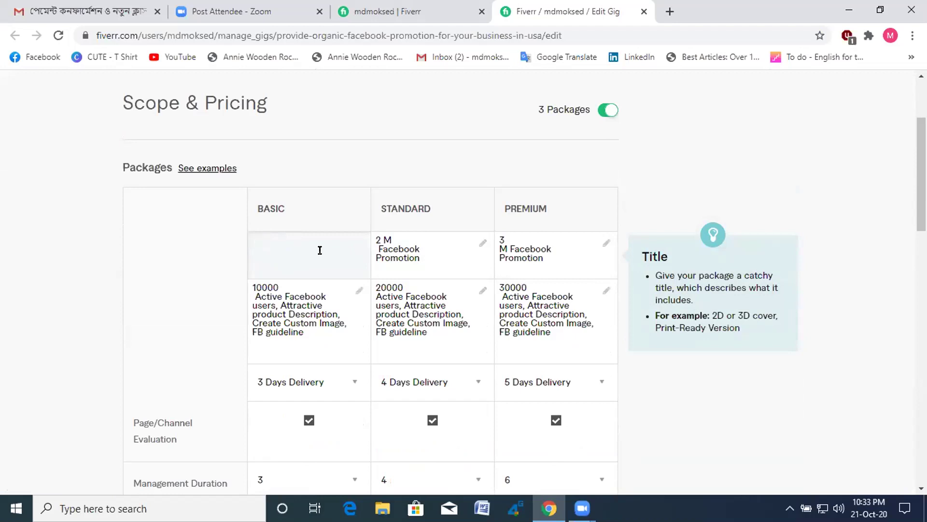
pyautogui.write('1')
pyautogui.press('BackSpace')
pyautogui.write('1 M Facebook Promotion')
# Remove the stray line breaks from the Standard and Premium package titles so they read "2 M Facebook Promotion" and "3 M Facebook Promotion".
pyautogui.click(430, 254)
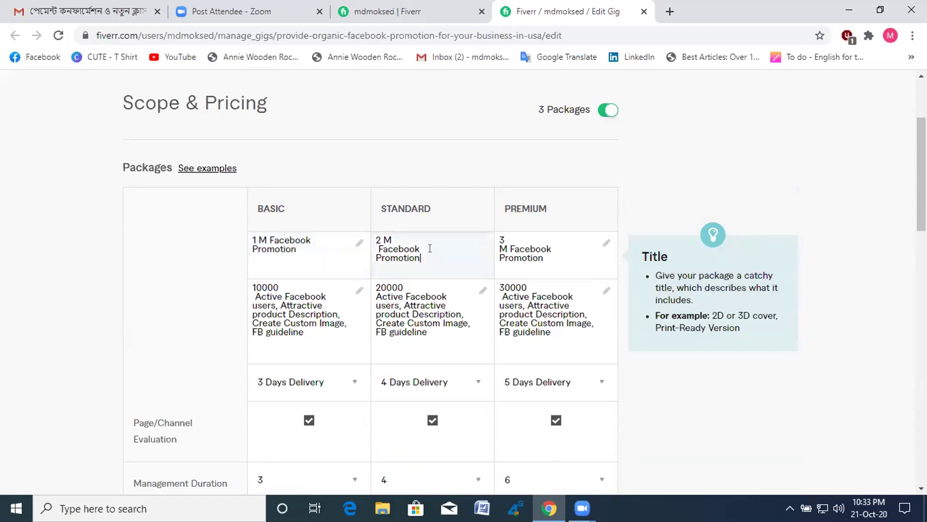
pyautogui.click(381, 244)
pyautogui.press('BackSpace')
pyautogui.press('BackSpace')
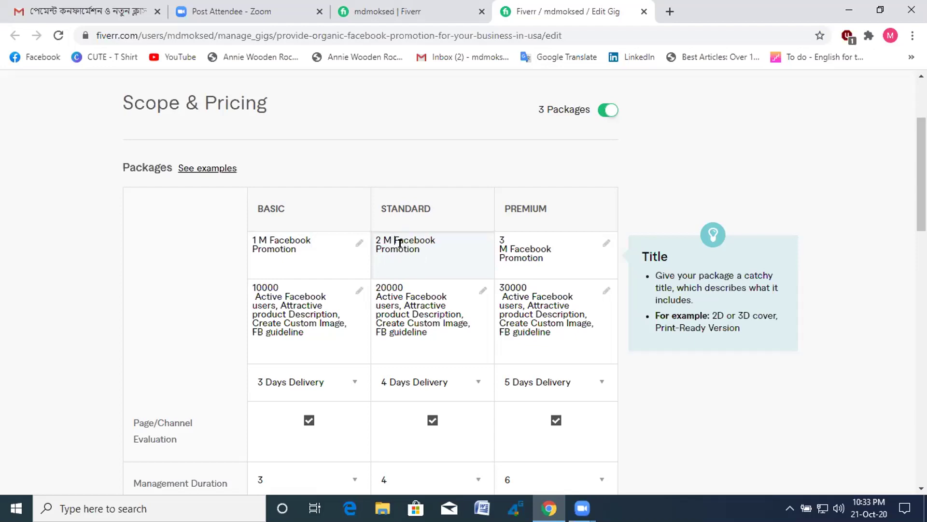
pyautogui.click(532, 248)
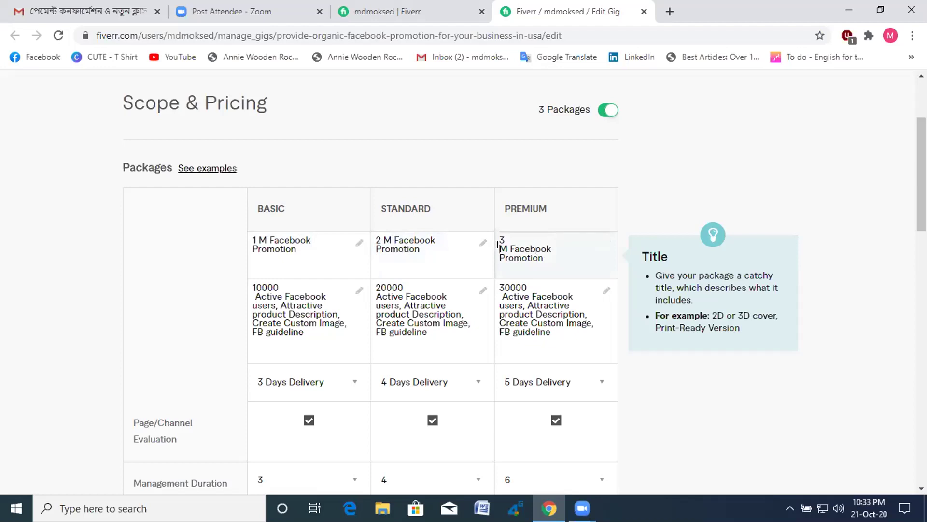
pyautogui.click(528, 239)
pyautogui.press('BackSpace')
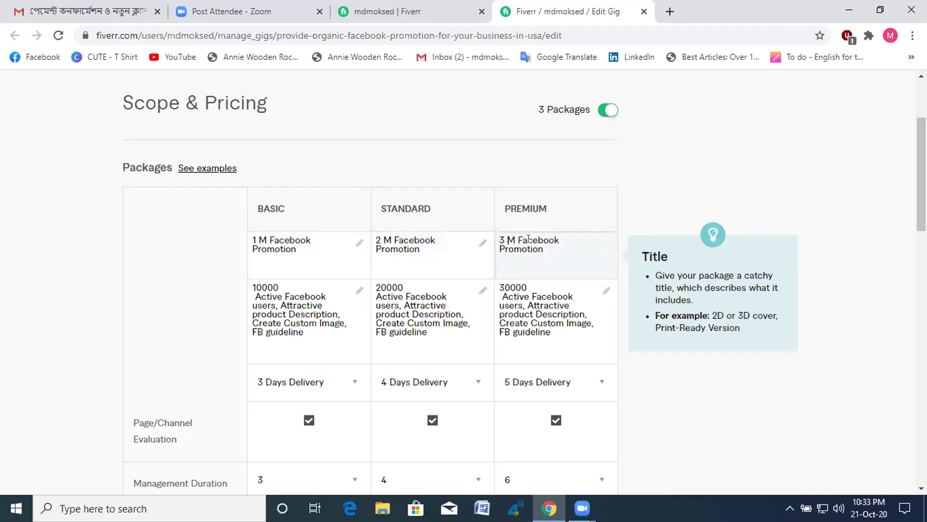
pyautogui.press('BackSpace')
# Check the packages' descriptions, delivery times, included services and prices, and save the pricing to continue to the description.
pyautogui.click(439, 283)
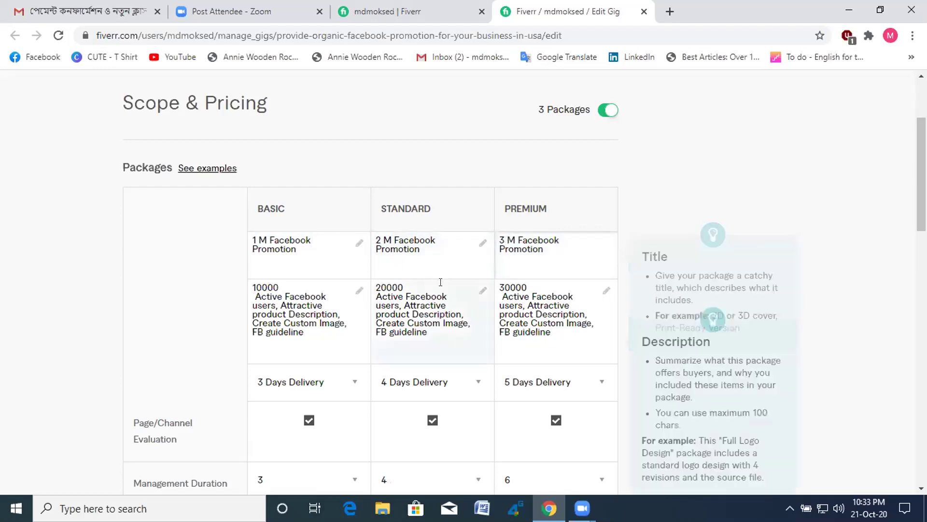
pyautogui.scroll(-1, 450, 285)
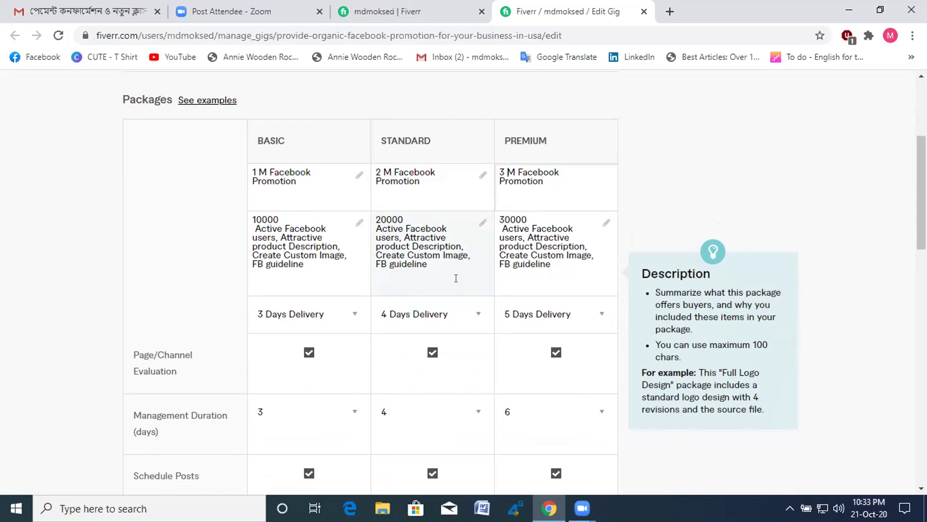
pyautogui.scroll(-10, 474, 312)
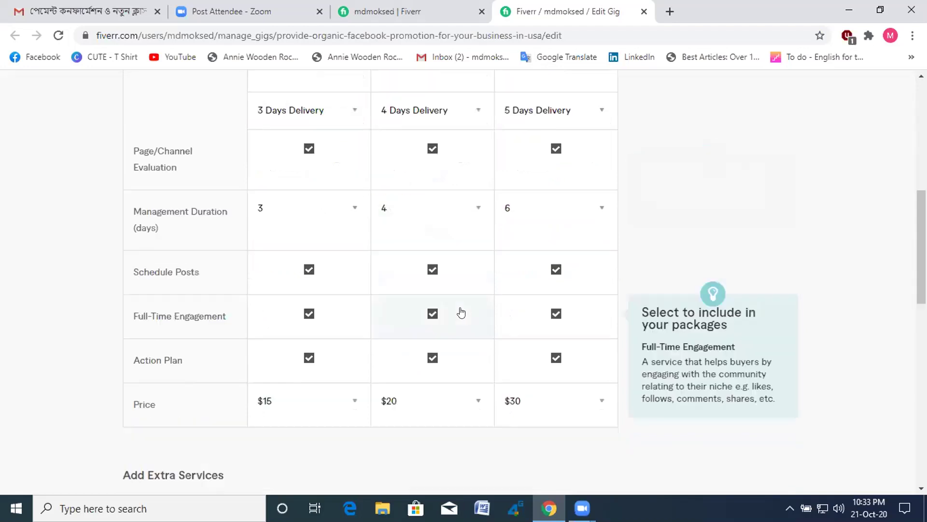
pyautogui.scroll(-1, 493, 347)
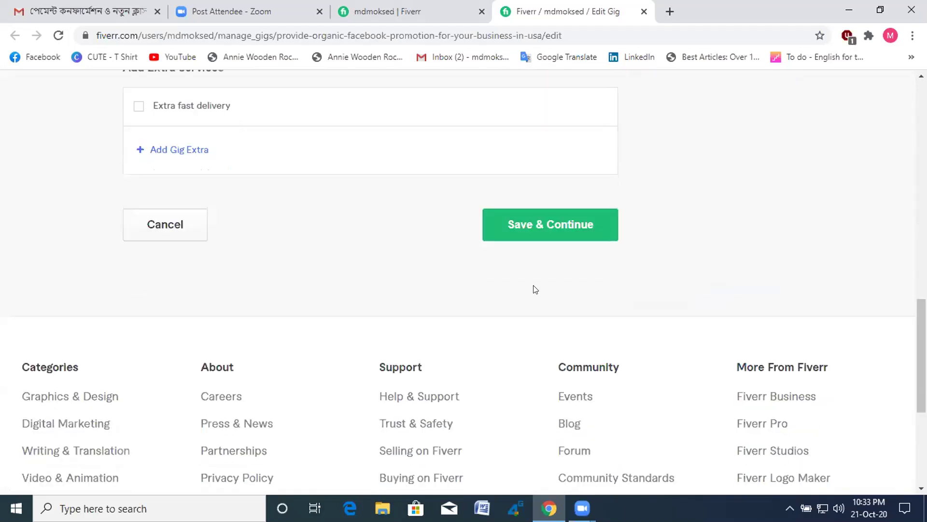
pyautogui.click(524, 233)
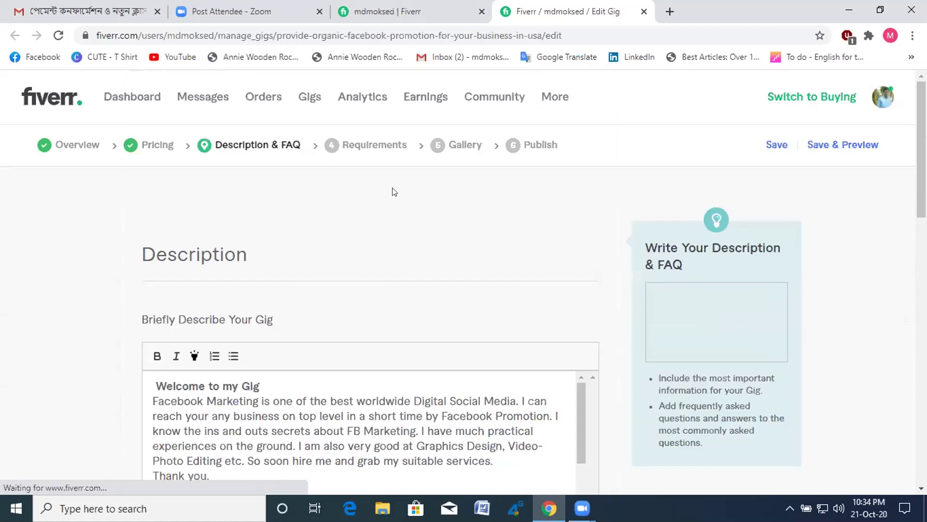
# Review the gig description's introduction, "Why you choose me" list and extra services, along with the FAQ section.
pyautogui.click(487, 377)
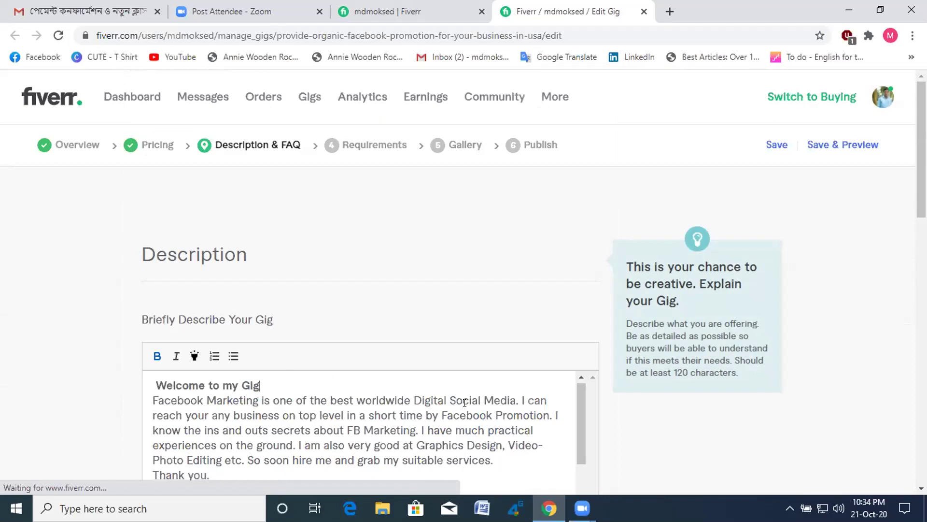
pyautogui.scroll(-2, 465, 403)
pyautogui.scroll(2, 465, 402)
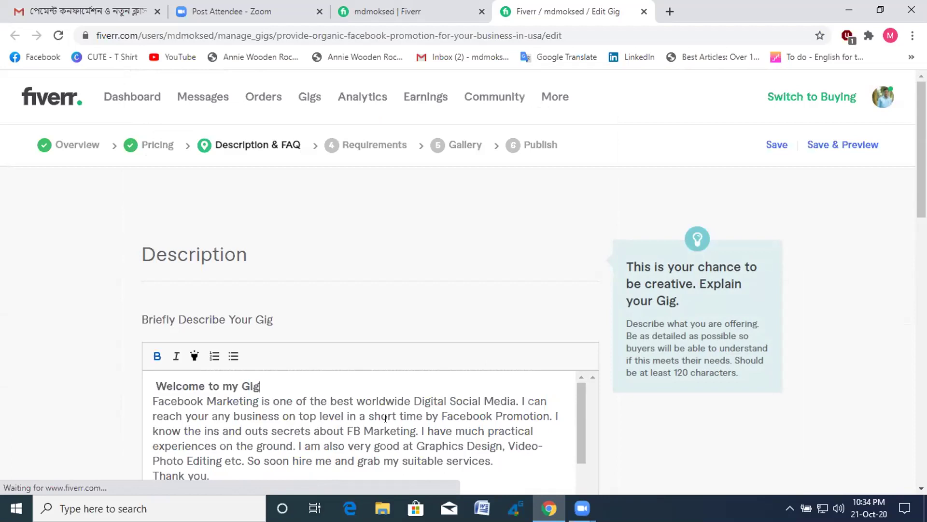
pyautogui.scroll(-2, 386, 418)
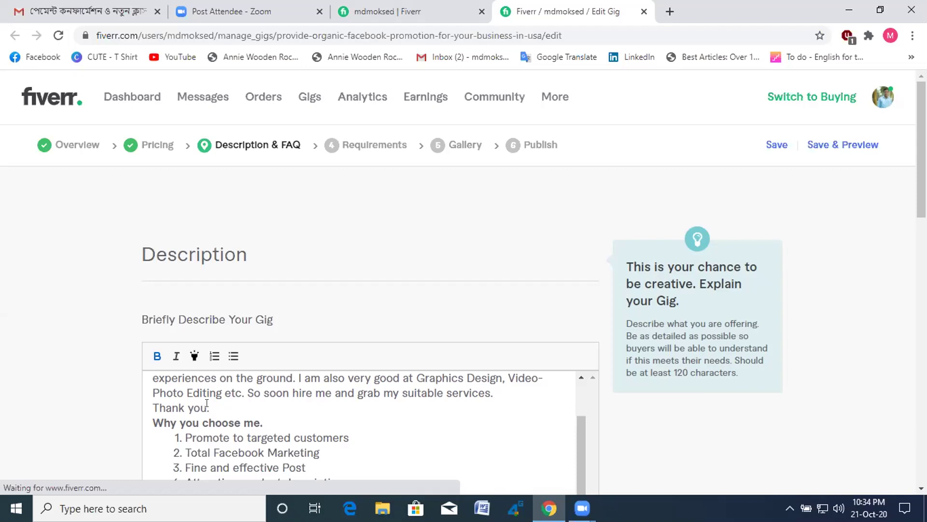
pyautogui.scroll(-5, 245, 417)
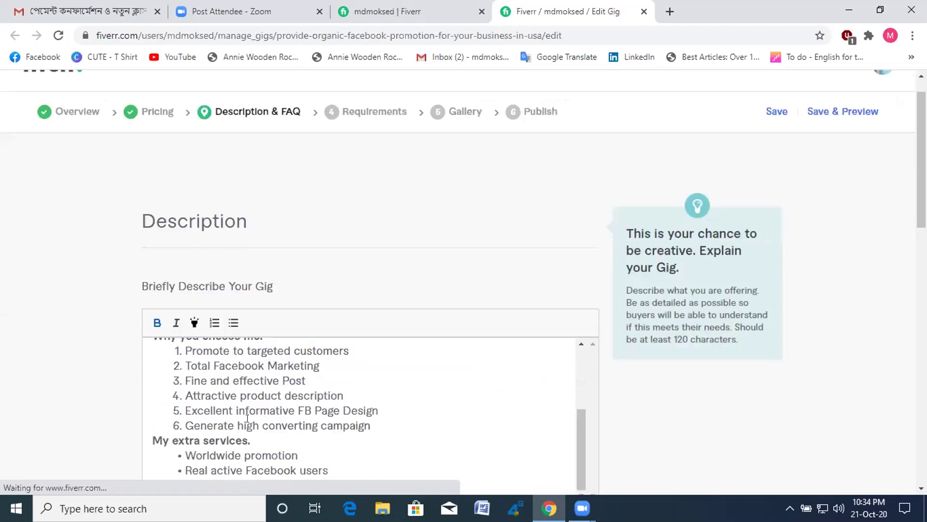
pyautogui.scroll(5, 250, 422)
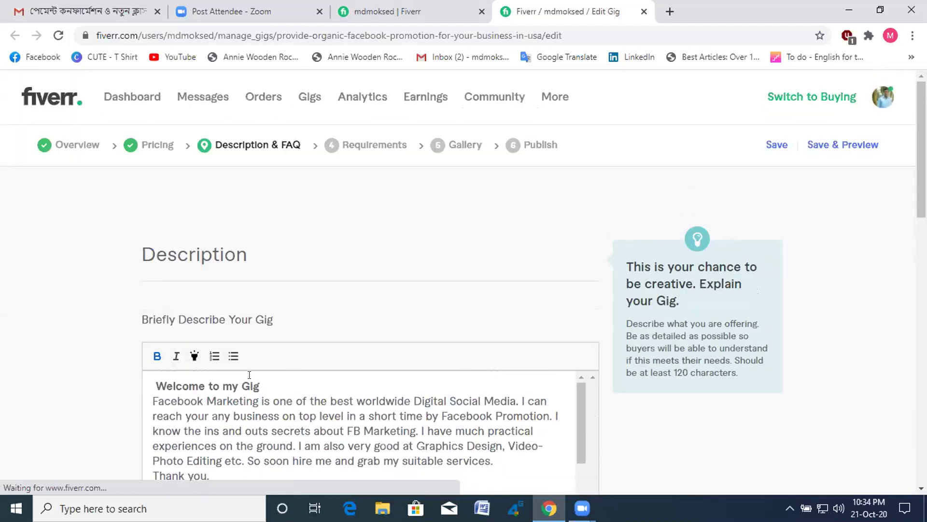
pyautogui.scroll(-1, 239, 420)
pyautogui.scroll(-1, 239, 419)
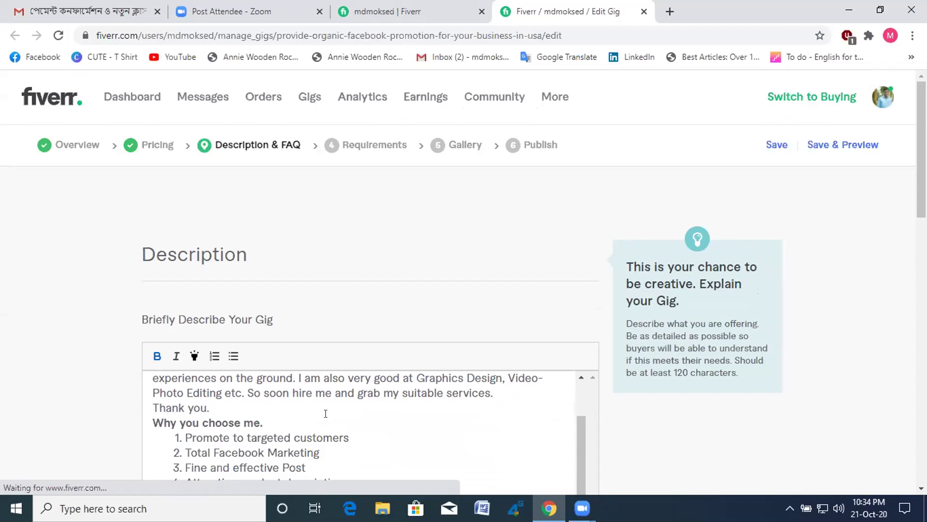
pyautogui.scroll(-1, 325, 413)
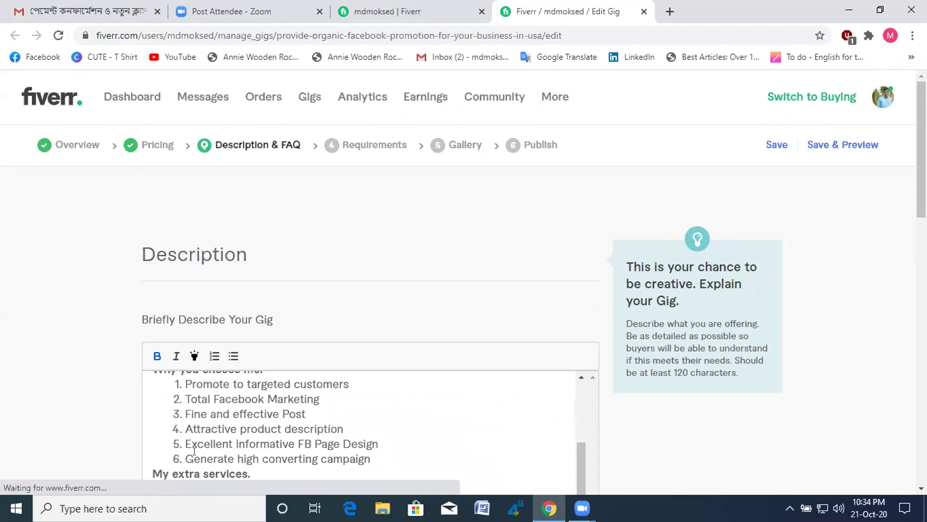
pyautogui.scroll(2, 194, 451)
pyautogui.scroll(-2, 194, 451)
pyautogui.scroll(-1, 238, 431)
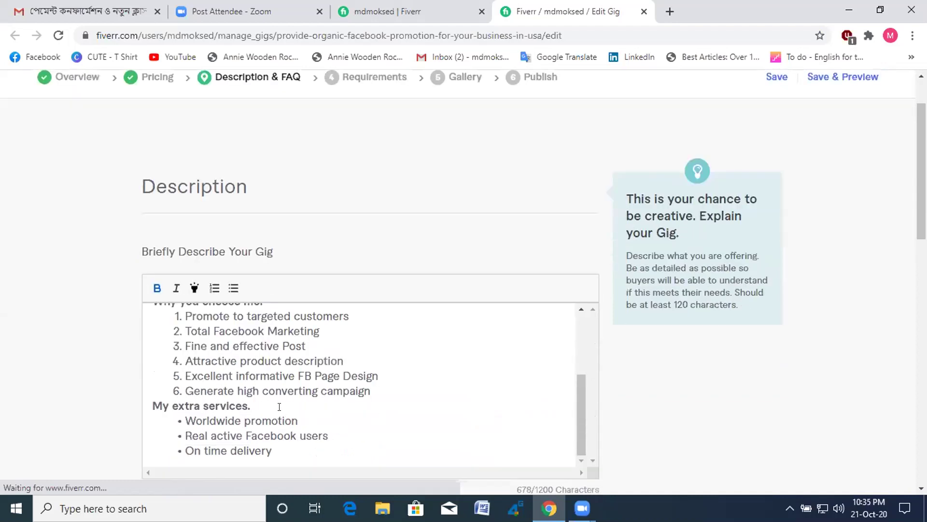
pyautogui.scroll(-1, 282, 390)
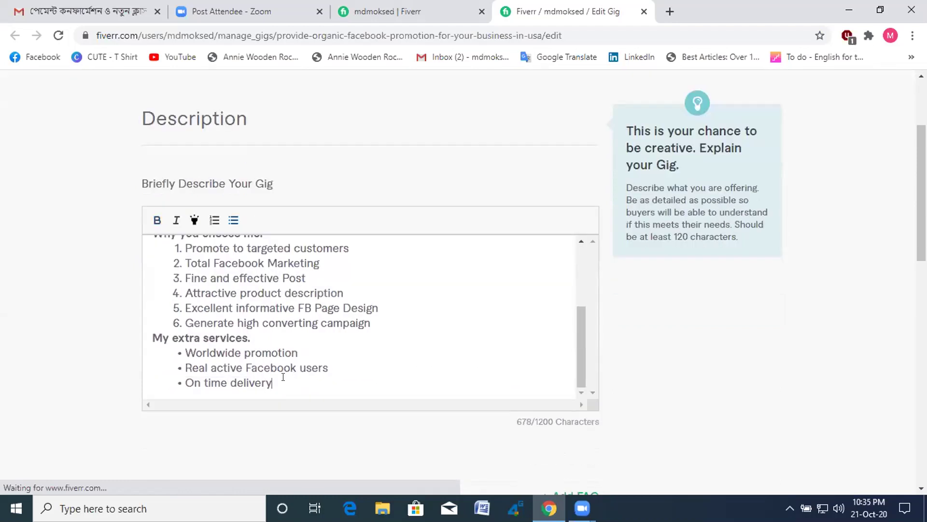
pyautogui.click(282, 377)
pyautogui.scroll(-5, 372, 377)
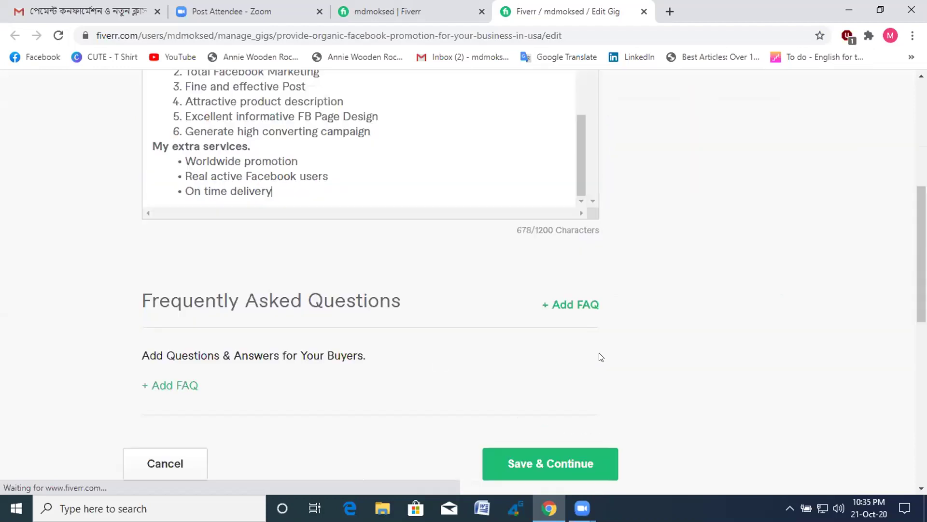
pyautogui.scroll(-3, 642, 357)
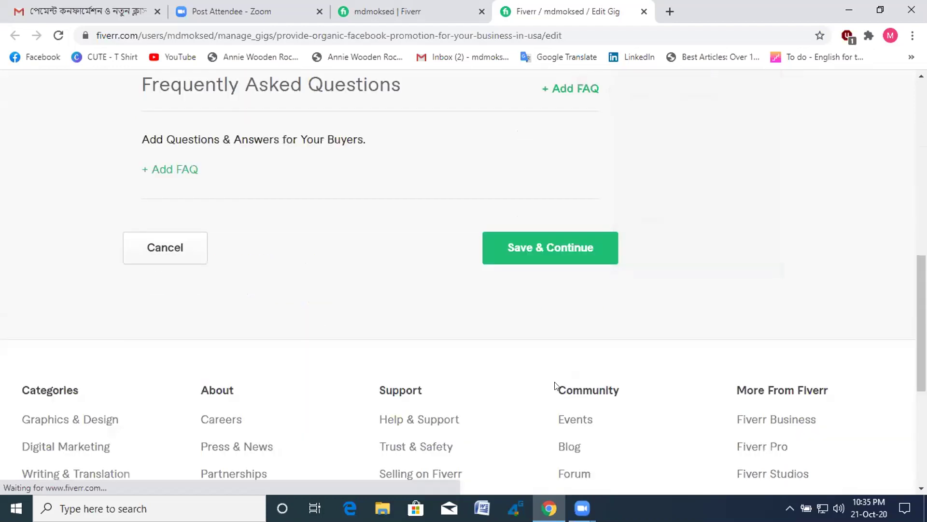
# Save the description and buyer requirements to reach the gallery, and check its video, photo and PDF sections.
pyautogui.click(521, 249)
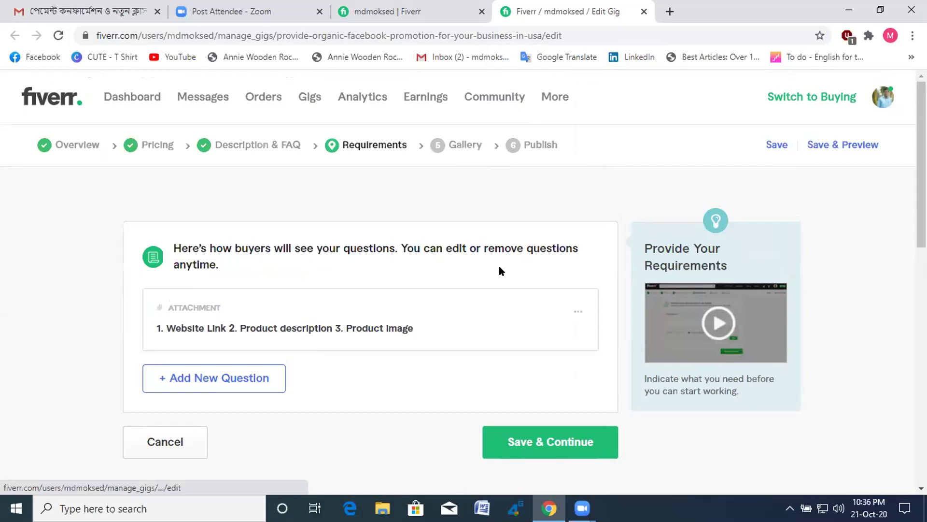
pyautogui.click(525, 434)
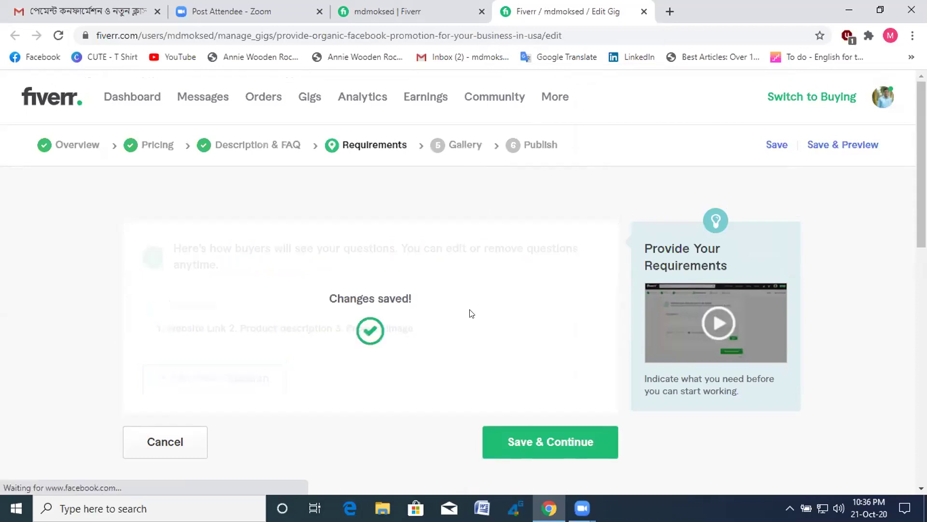
pyautogui.scroll(-4, 354, 336)
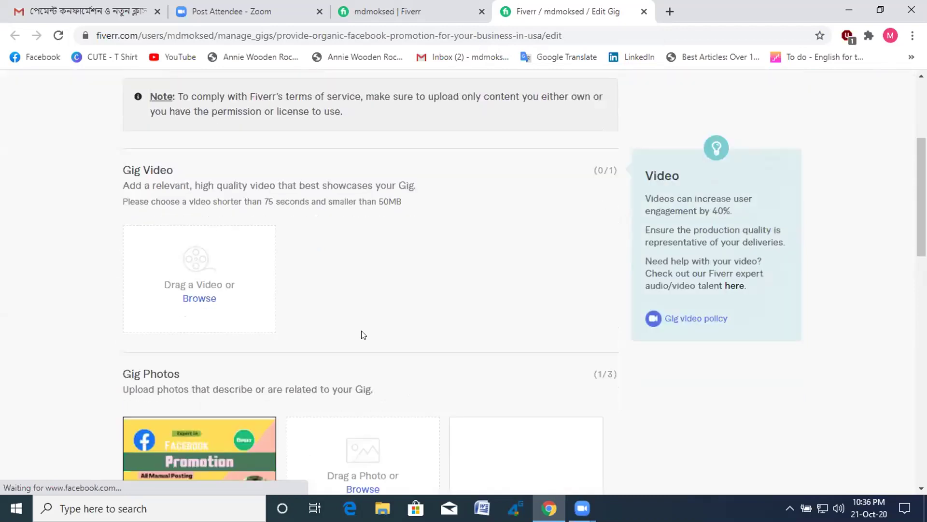
pyautogui.scroll(-4, 363, 333)
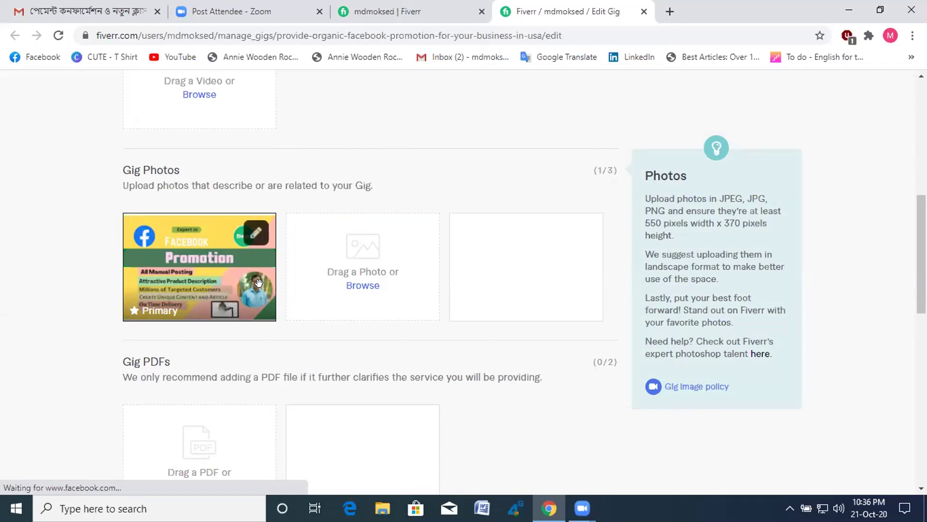
pyautogui.scroll(4, 516, 329)
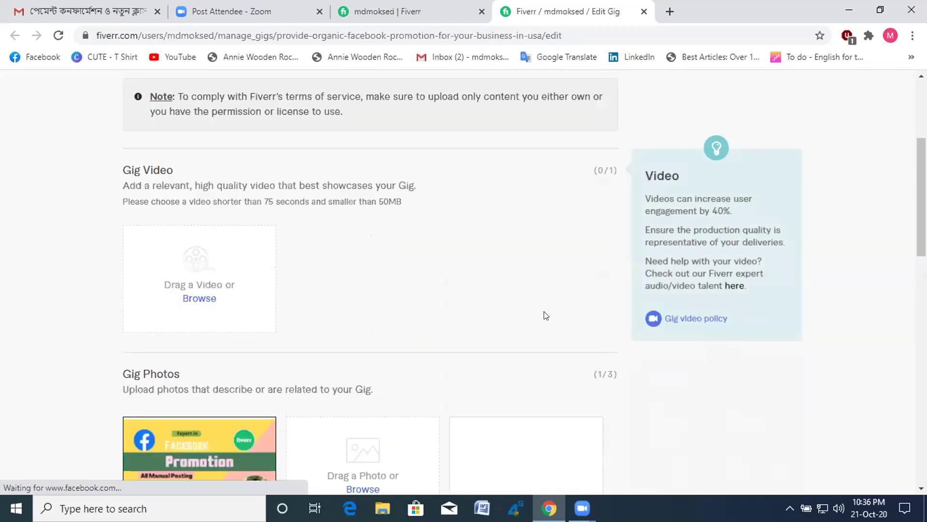
pyautogui.scroll(4, 546, 309)
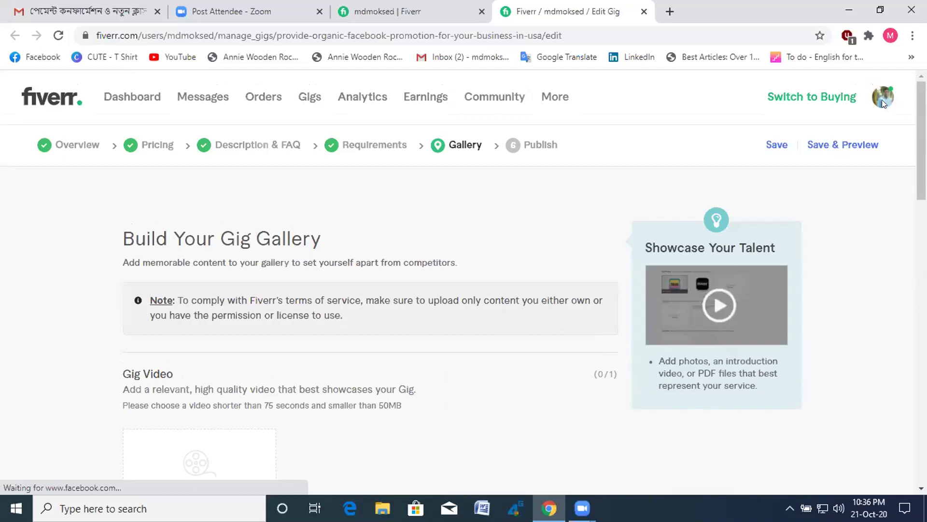
# Open the draft Facebook promotion gig from the seller profile and examine its title, gig image and Basic package.
pyautogui.click(882, 100)
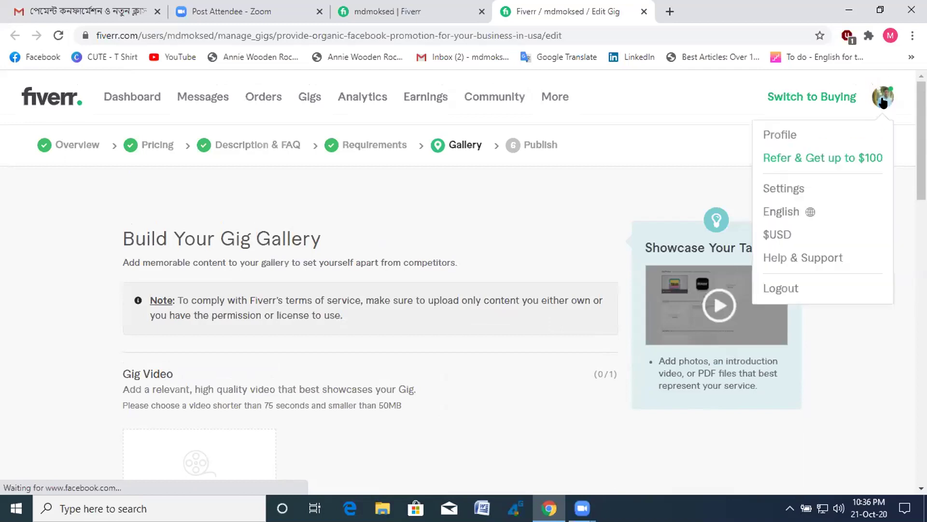
pyautogui.click(775, 137)
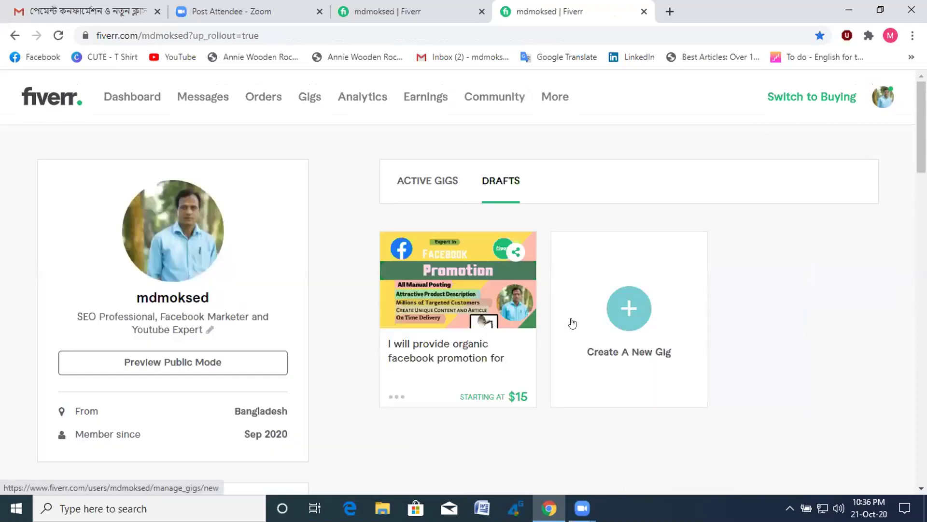
pyautogui.click(449, 347)
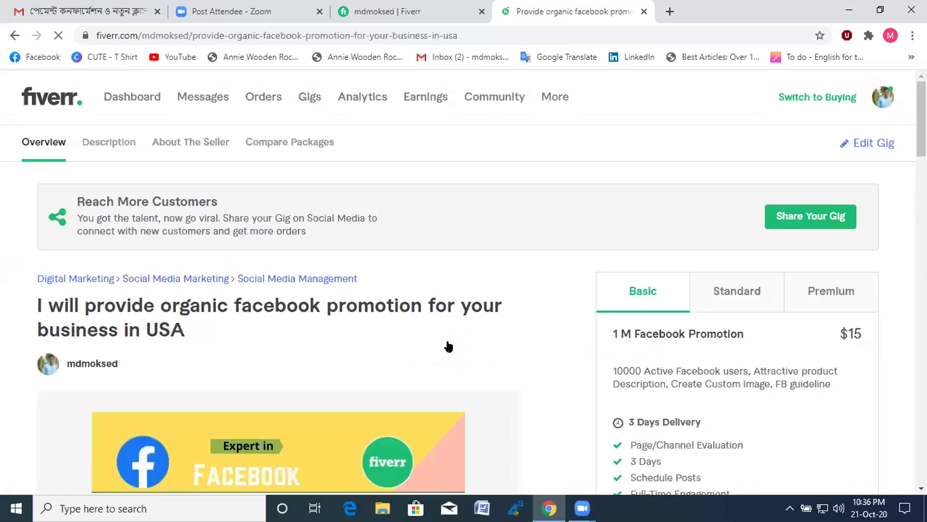
pyautogui.scroll(-3, 385, 381)
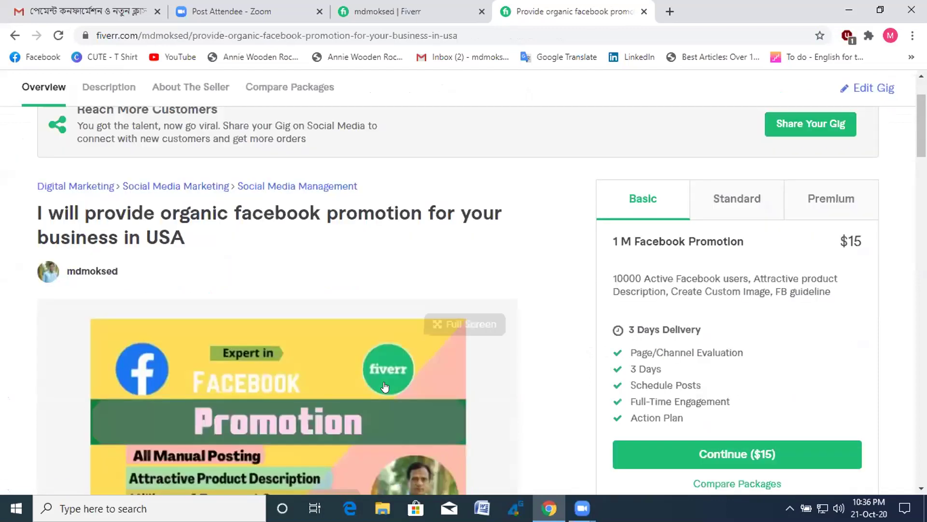
pyautogui.scroll(-2, 405, 361)
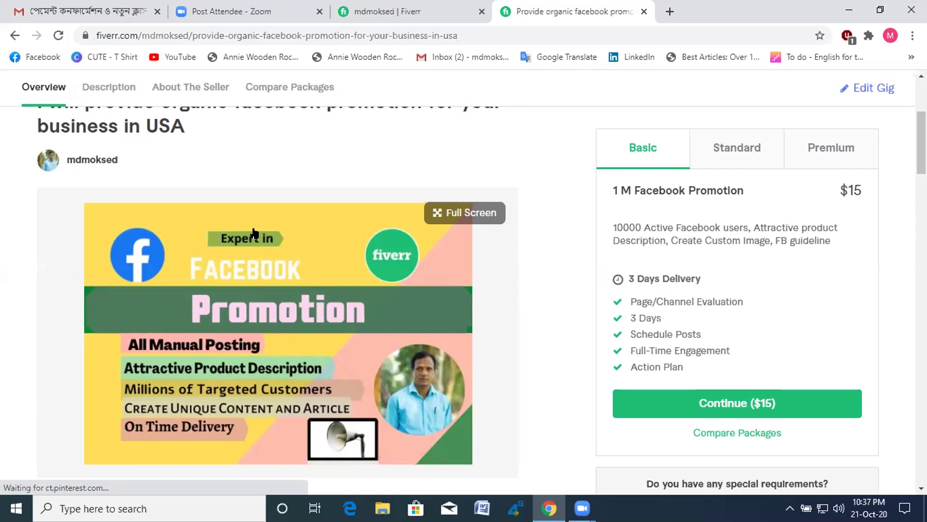
pyautogui.scroll(-3, 299, 282)
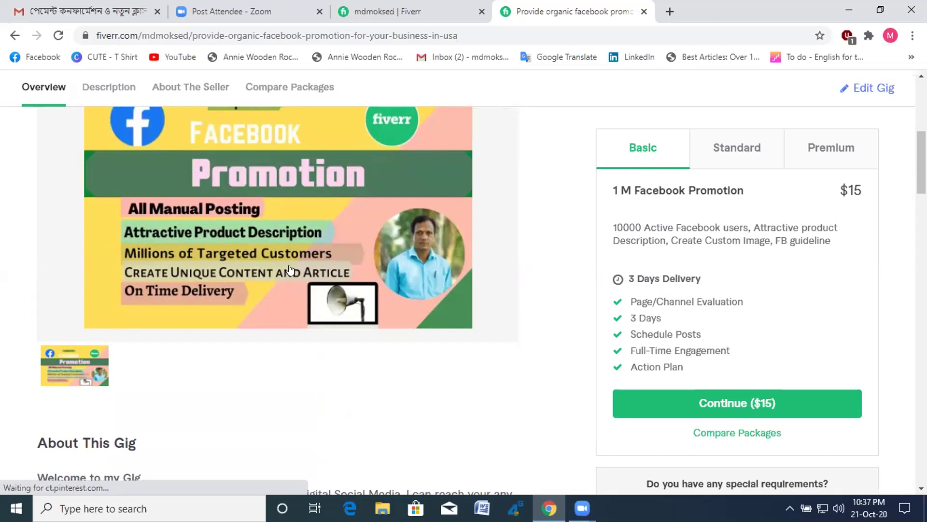
pyautogui.scroll(1, 313, 265)
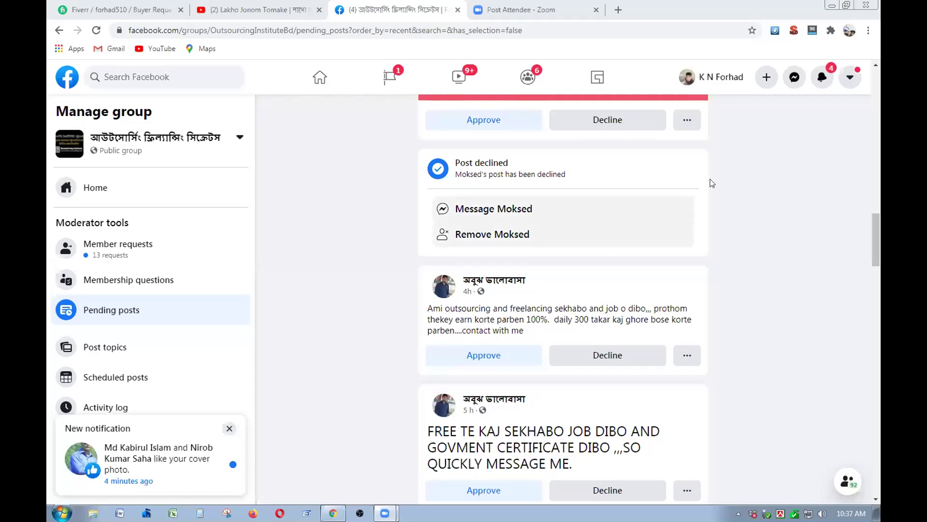
# Reload the Facebook group's pending posts, look through the newest ones and check the notifications.
pyautogui.click(96, 30)
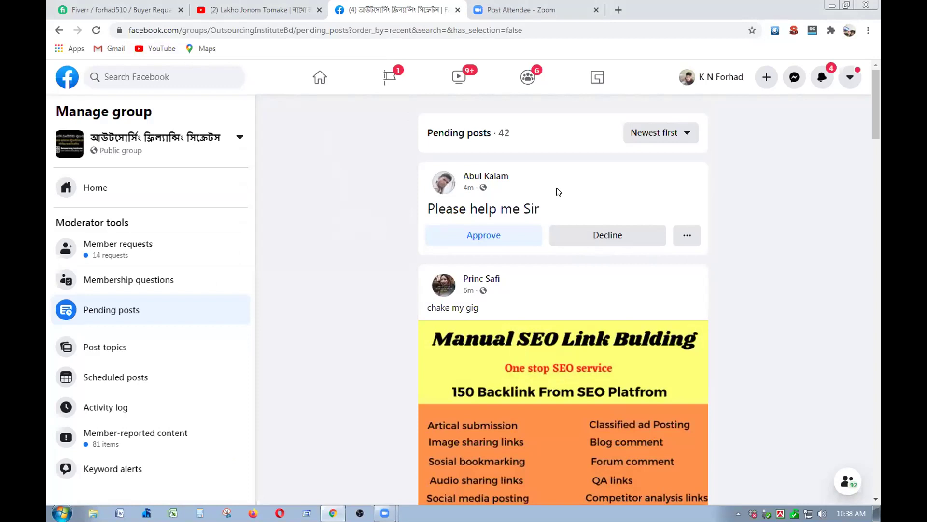
pyautogui.scroll(-5, 557, 192)
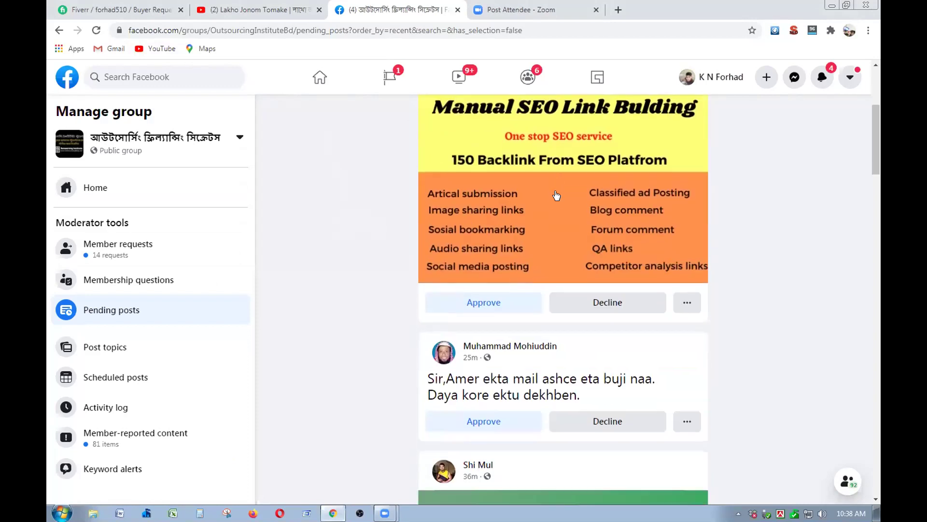
pyautogui.scroll(-3, 532, 221)
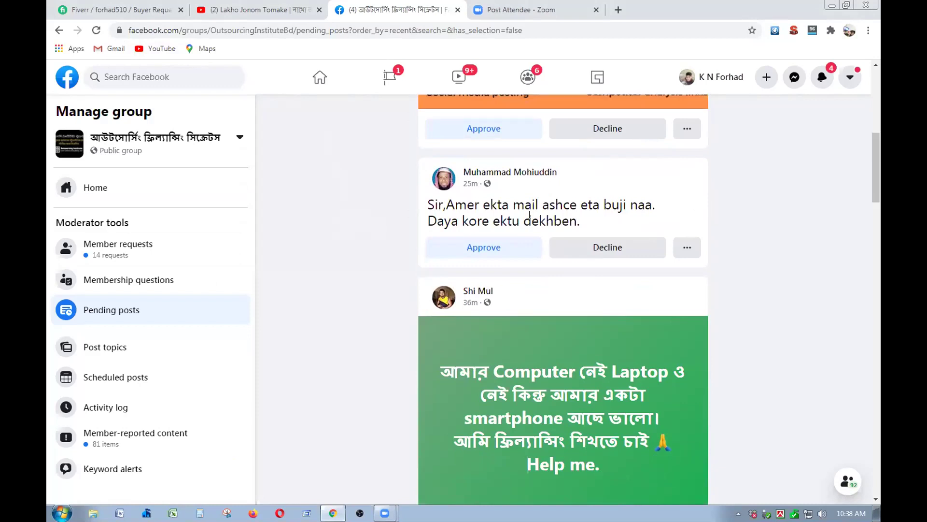
pyautogui.scroll(8, 560, 183)
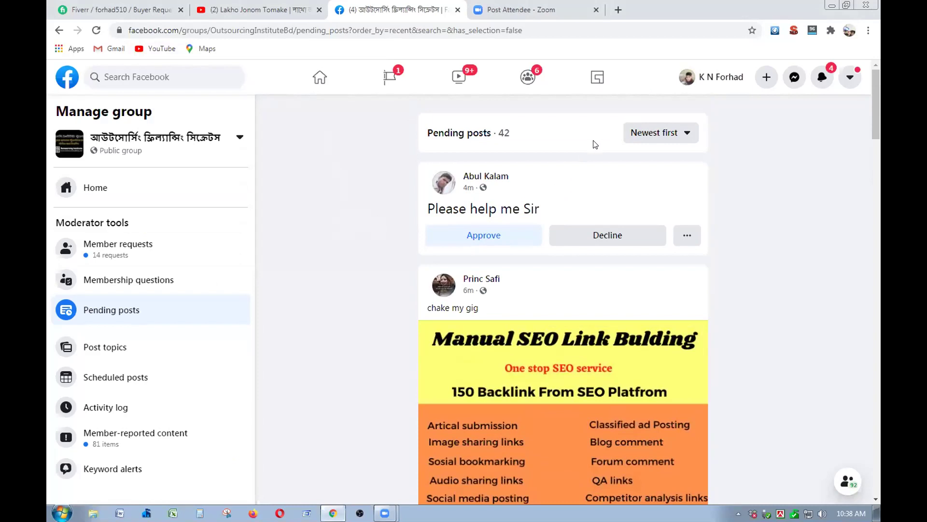
pyautogui.click(596, 10)
pyautogui.click(821, 77)
pyautogui.click(822, 77)
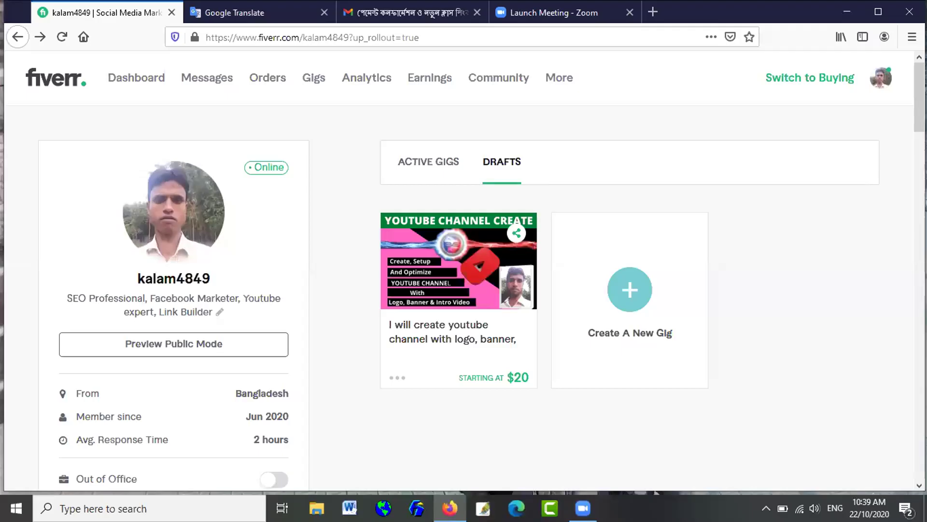
# Open the draft YouTube channel gig from the seller profile and examine its title, gig image and Basic package.
pyautogui.click(517, 298)
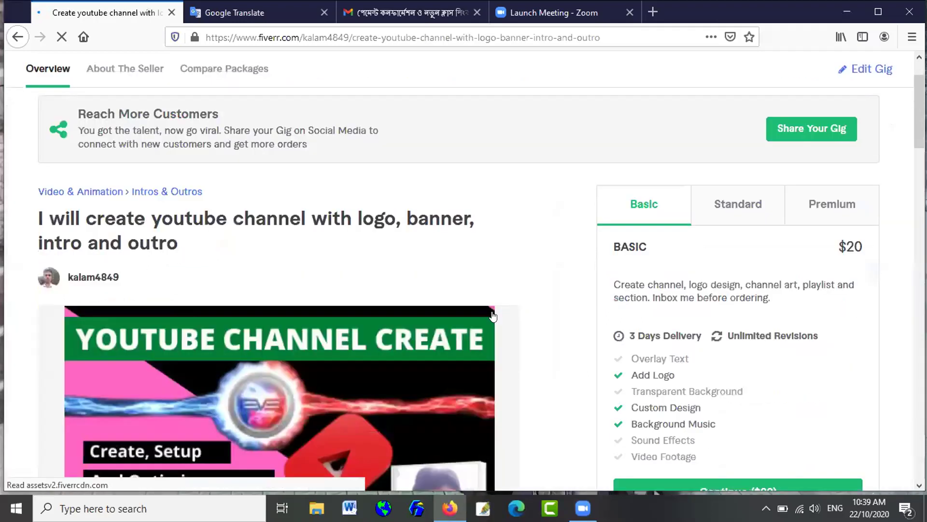
pyautogui.scroll(-5, 525, 322)
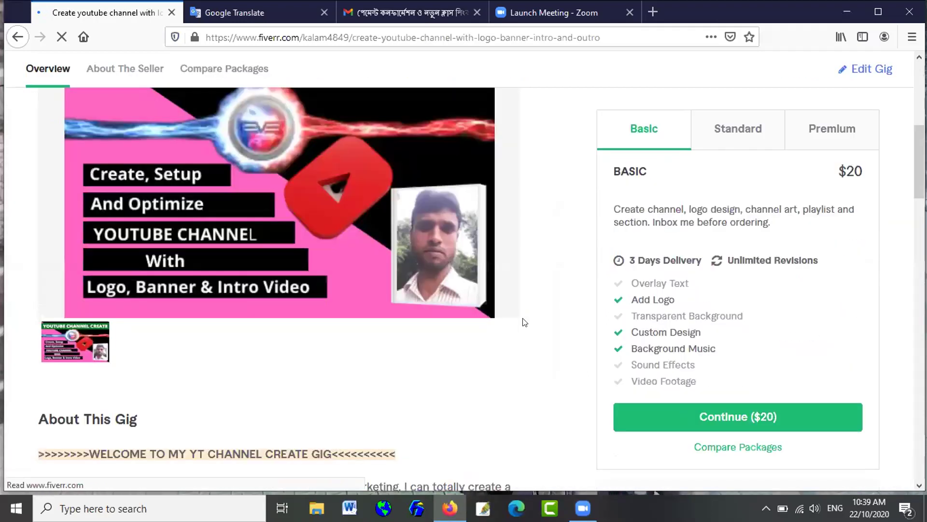
pyautogui.scroll(3, 526, 322)
pyautogui.scroll(-2, 519, 322)
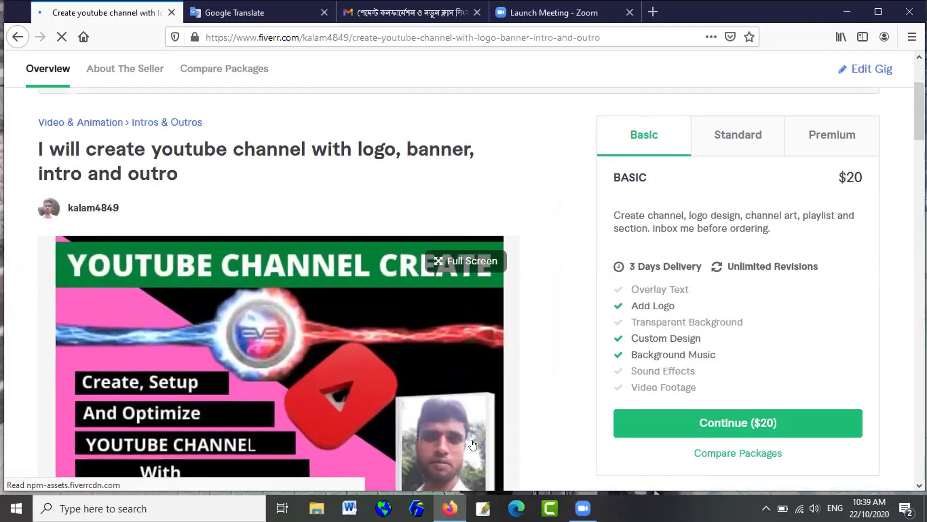
pyautogui.scroll(-1, 507, 399)
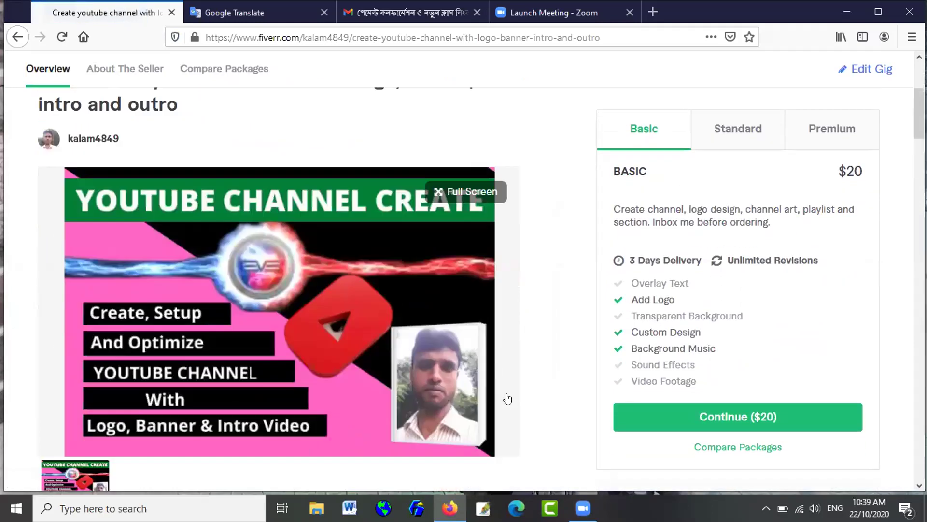
pyautogui.scroll(2, 507, 399)
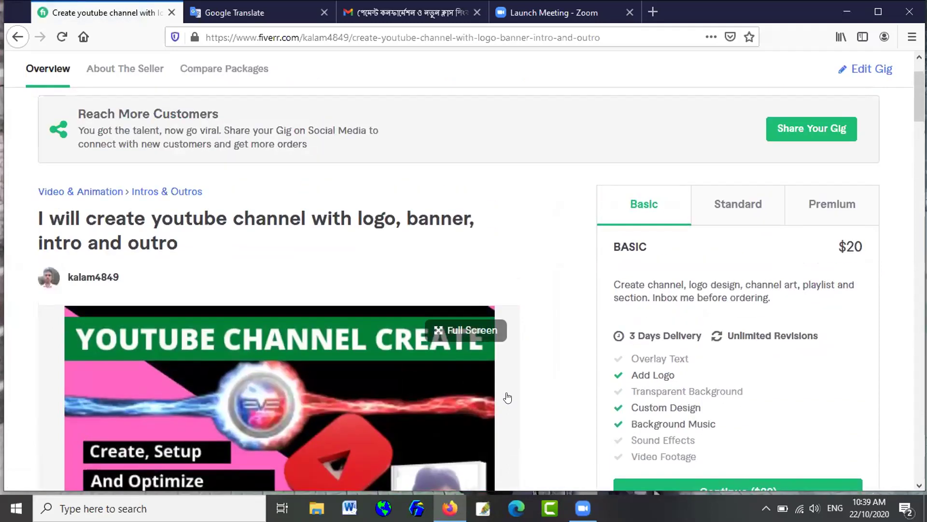
pyautogui.scroll(-1, 508, 398)
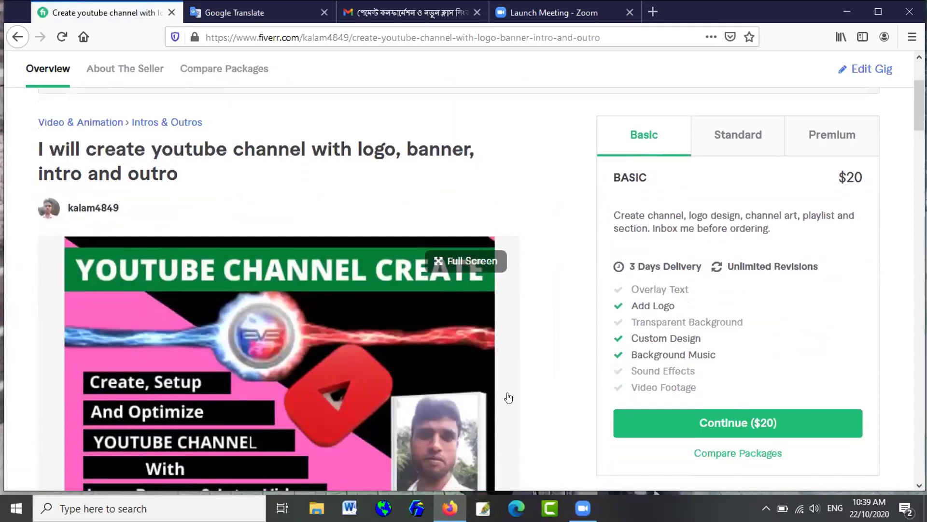
pyautogui.scroll(-1, 509, 386)
pyautogui.scroll(1, 510, 377)
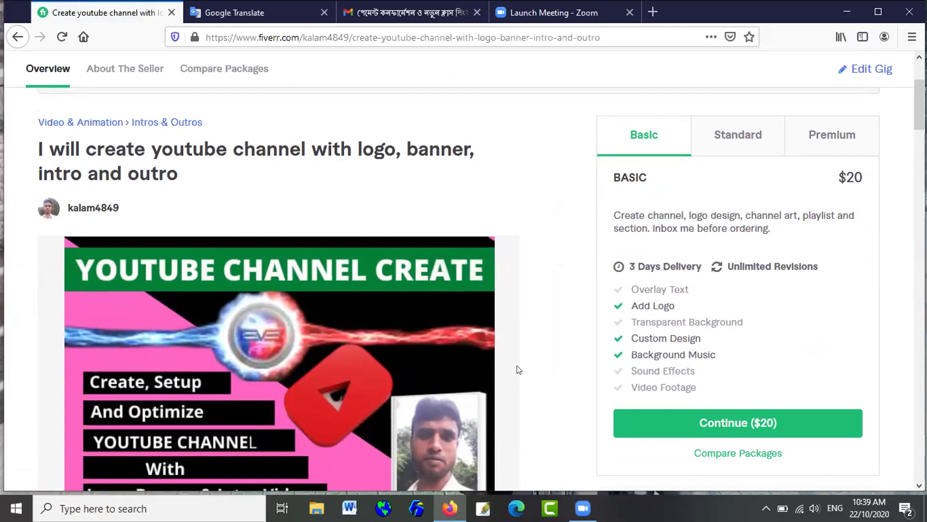
pyautogui.scroll(-3, 524, 368)
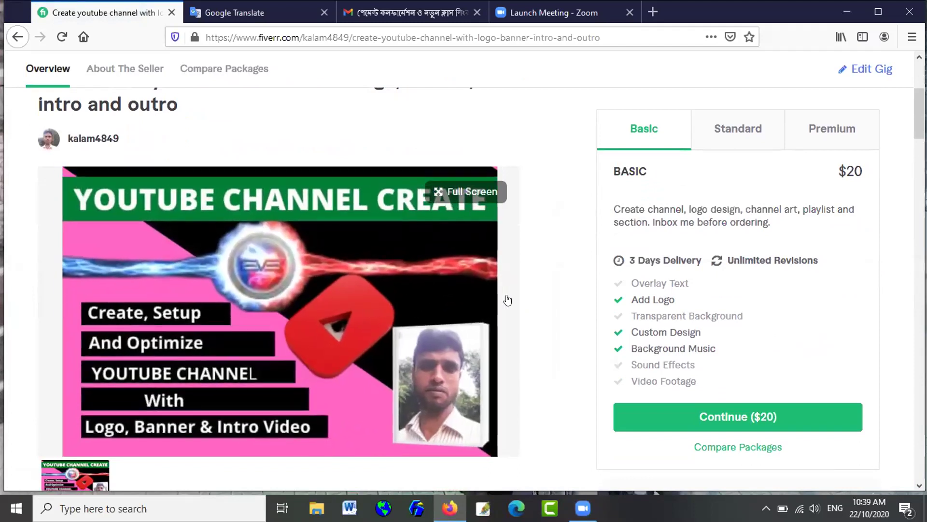
pyautogui.scroll(3, 508, 300)
pyautogui.scroll(-5, 507, 299)
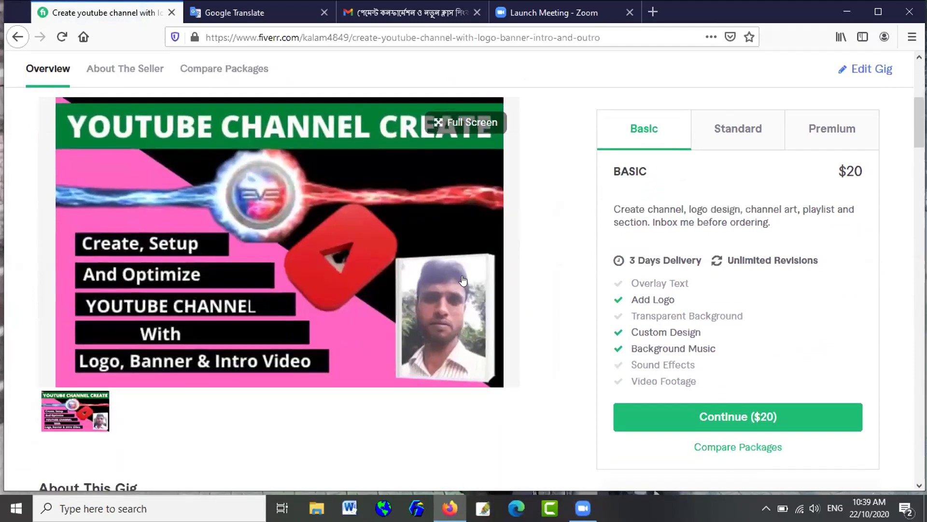
pyautogui.scroll(5, 506, 283)
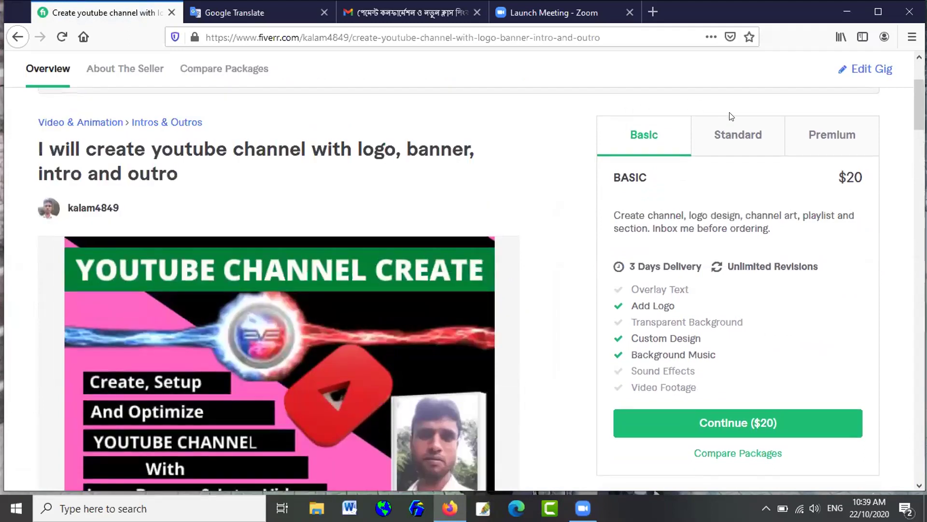
# Open the YouTube channel gig for editing and save its overview and pricing sections.
pyautogui.click(863, 70)
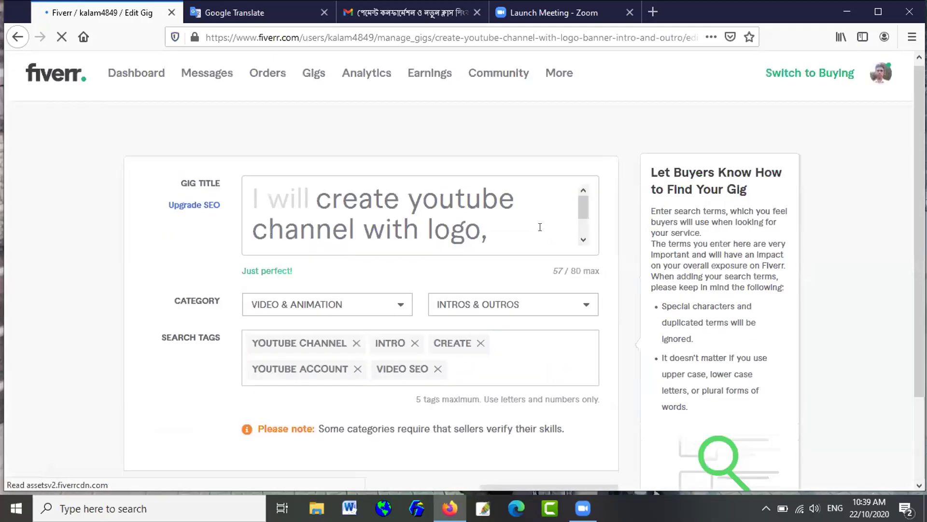
pyautogui.scroll(-6, 540, 227)
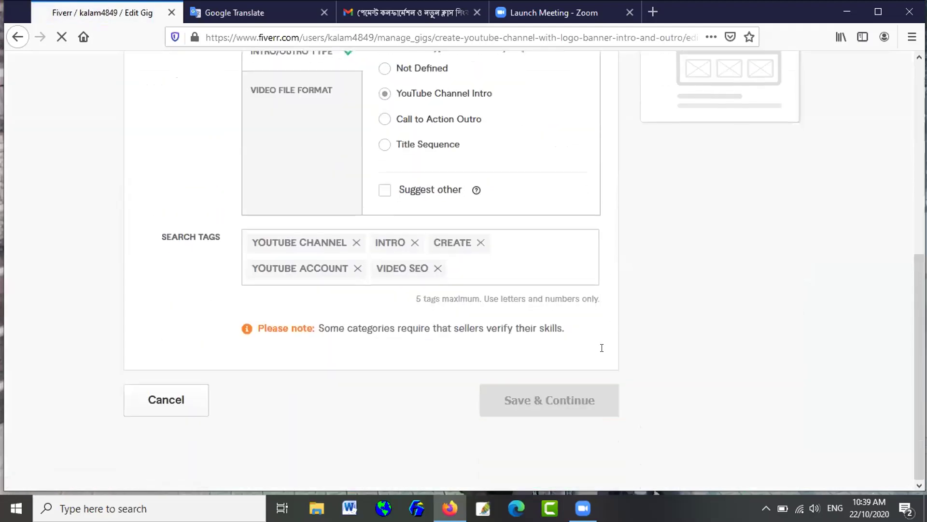
pyautogui.scroll(-4, 570, 325)
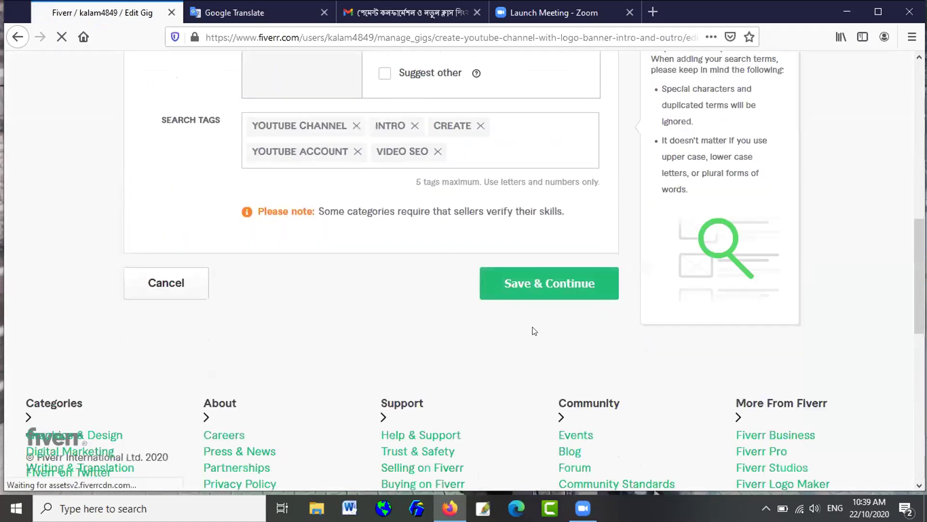
pyautogui.click(553, 283)
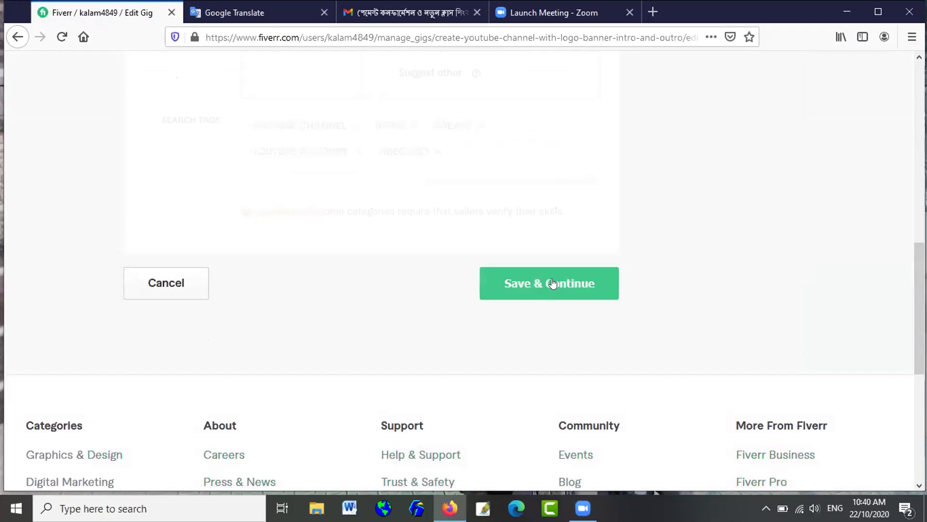
pyautogui.scroll(-10, 548, 285)
pyautogui.scroll(-8, 546, 287)
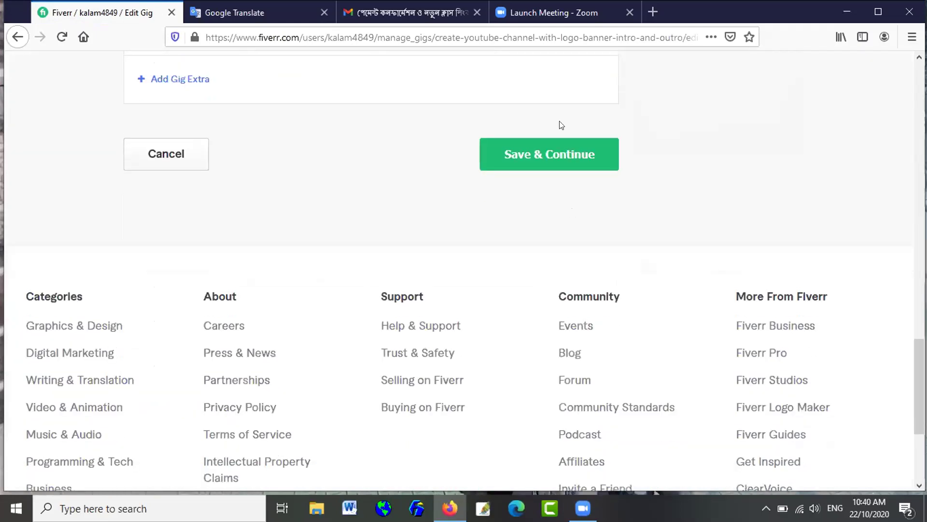
pyautogui.click(560, 160)
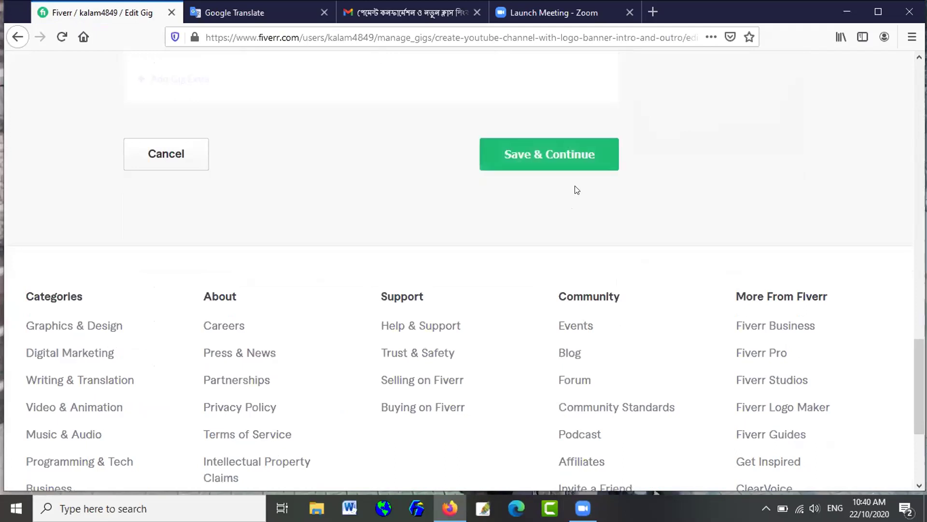
# Save the gig's description and FAQ section and its buyer requirements to reach the gallery.
pyautogui.scroll(-10, 574, 194)
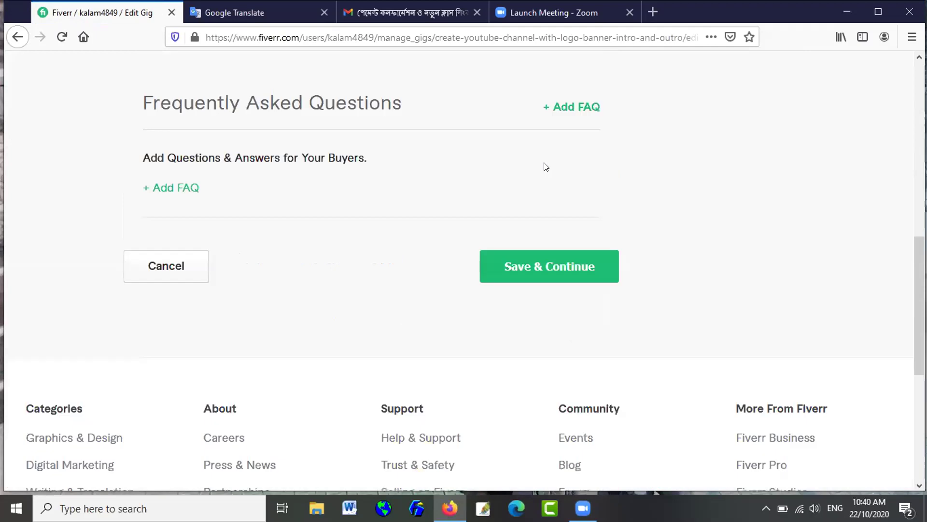
pyautogui.scroll(-2, 546, 166)
pyautogui.click(550, 159)
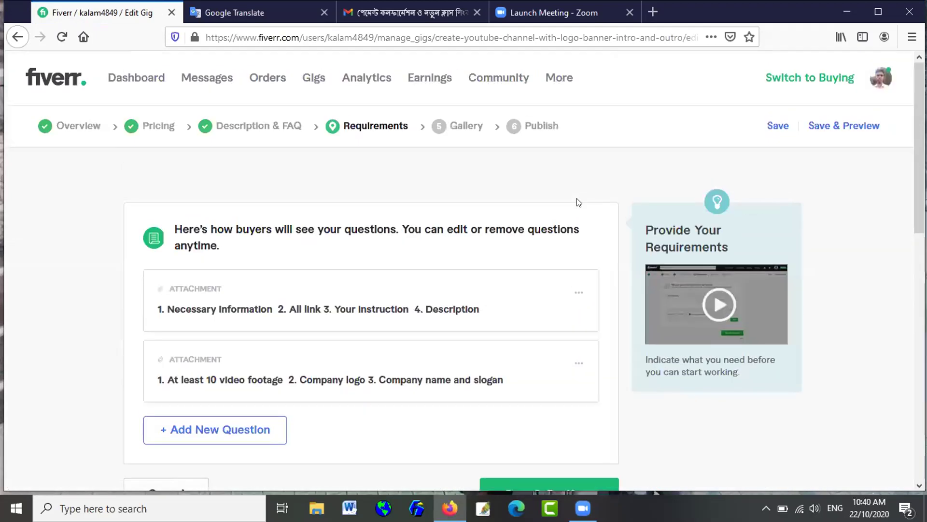
pyautogui.scroll(-6, 575, 201)
pyautogui.click(557, 211)
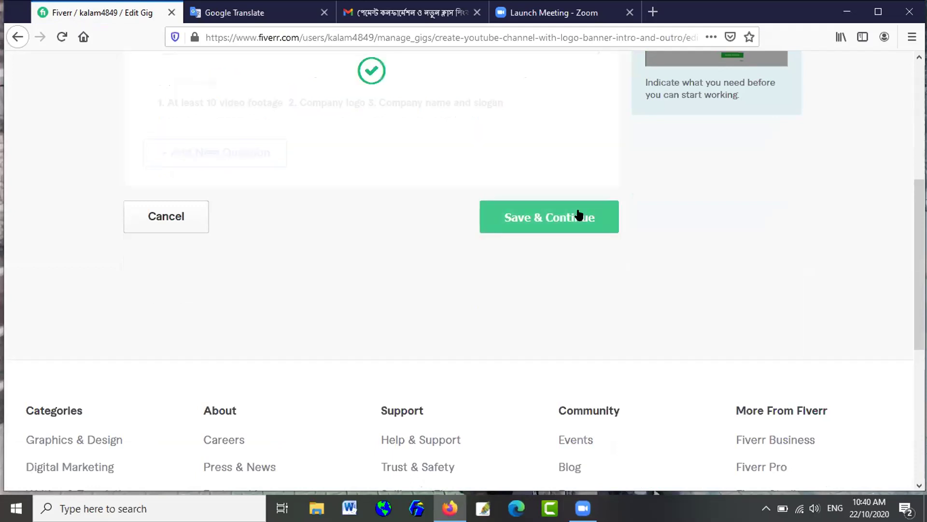
# Try to save the gallery without adding a gig video or accepting the materials declaration.
pyautogui.scroll(-10, 577, 213)
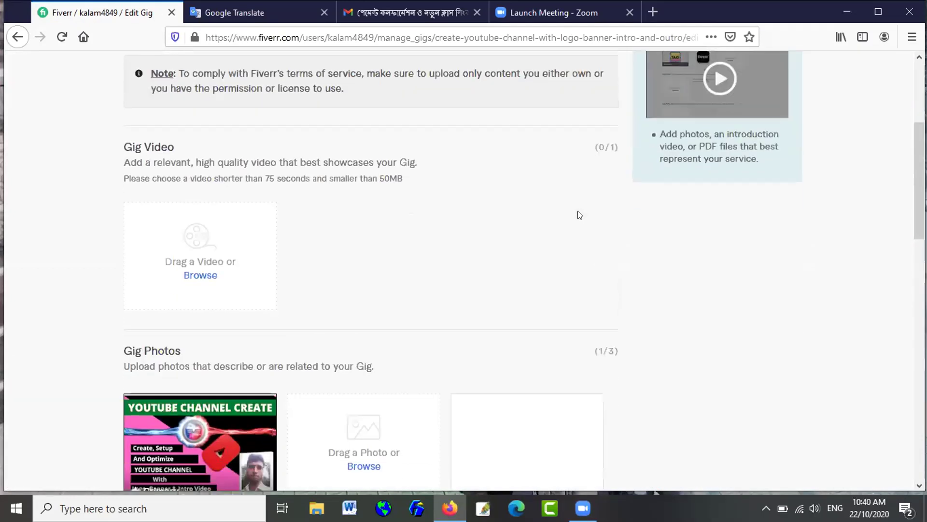
pyautogui.scroll(-5, 578, 214)
pyautogui.click(547, 242)
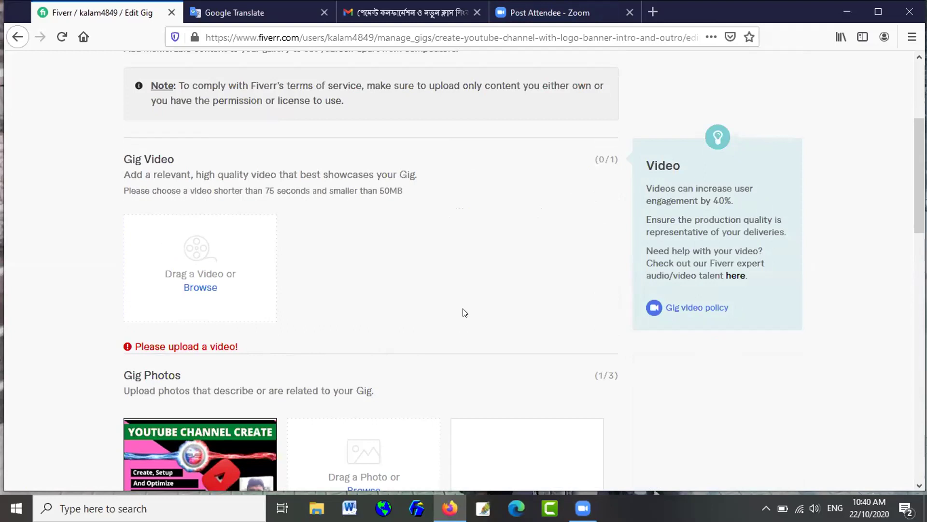
# Examine the gallery's video, photo and PDF sections and the declaration for missing requirements.
pyautogui.scroll(-3, 444, 314)
pyautogui.scroll(3, 456, 299)
pyautogui.scroll(-12, 466, 290)
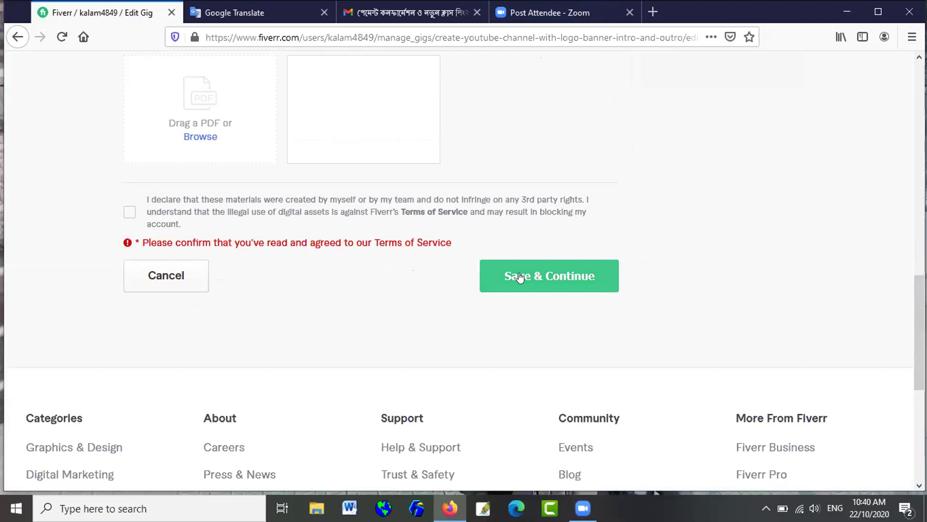
pyautogui.scroll(4, 476, 292)
pyautogui.scroll(5, 473, 292)
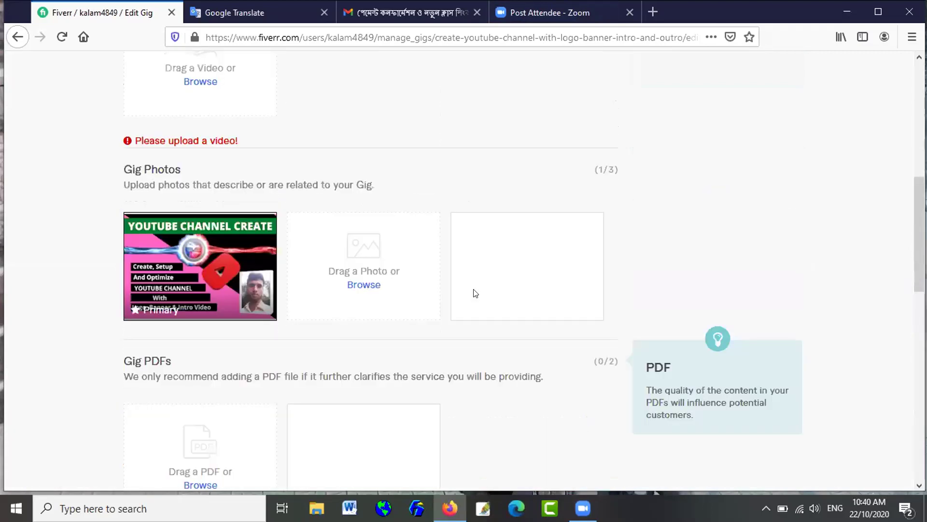
pyautogui.scroll(-3, 472, 293)
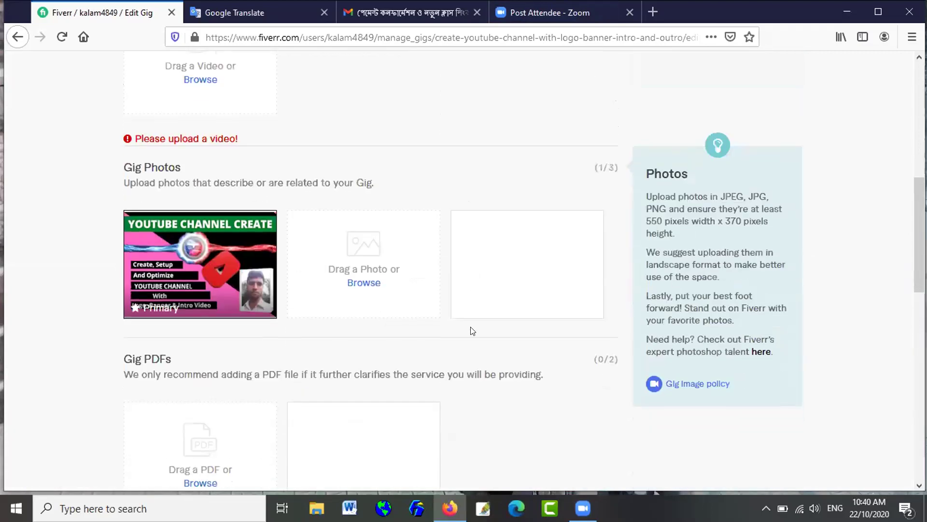
pyautogui.scroll(-2, 471, 328)
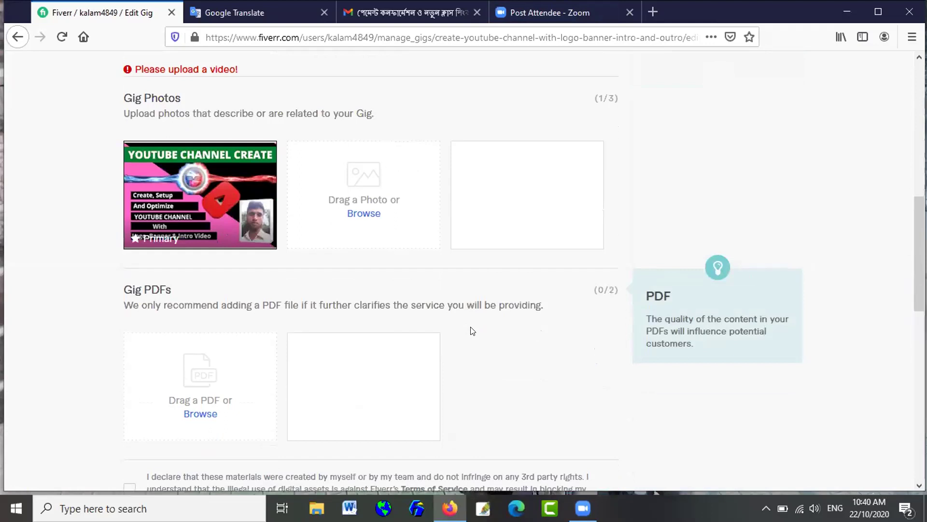
pyautogui.scroll(3, 473, 330)
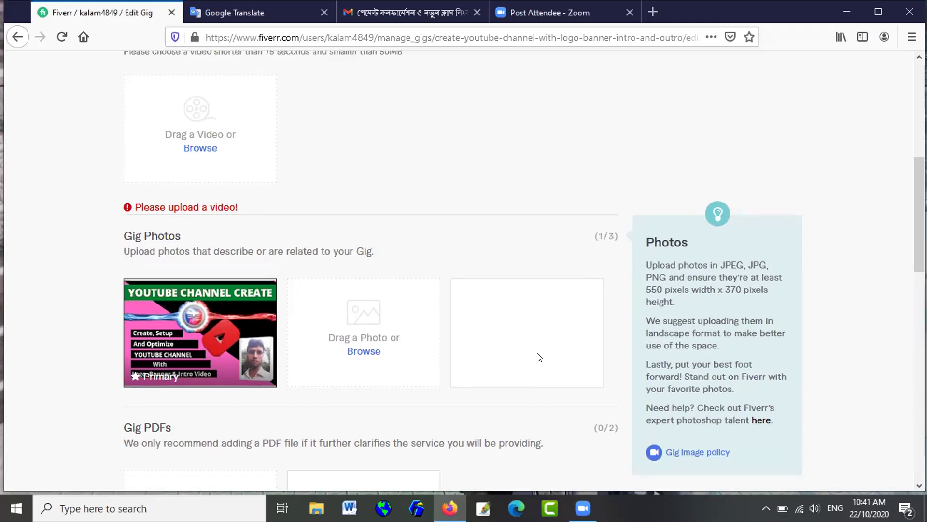
# Accept the declaration about owning the gallery materials and try to save the gallery.
pyautogui.scroll(-7, 537, 356)
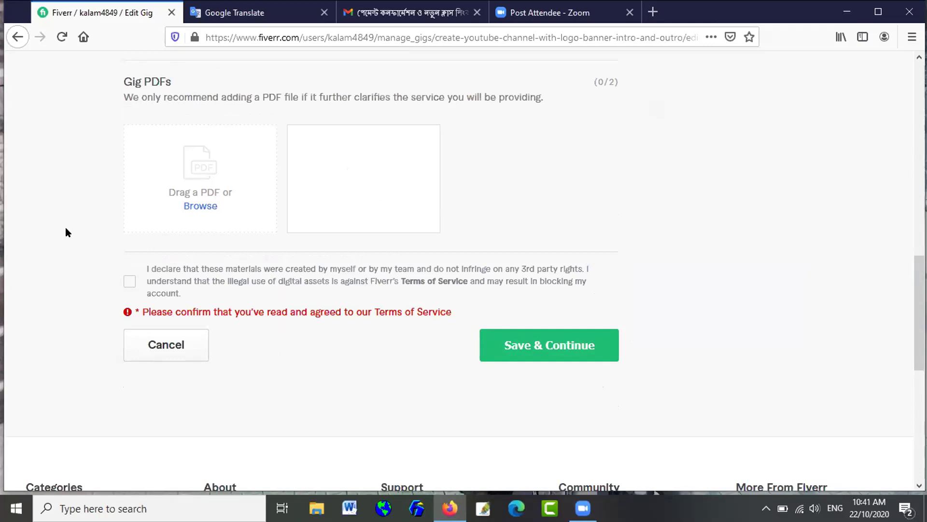
pyautogui.click(129, 281)
pyautogui.click(538, 337)
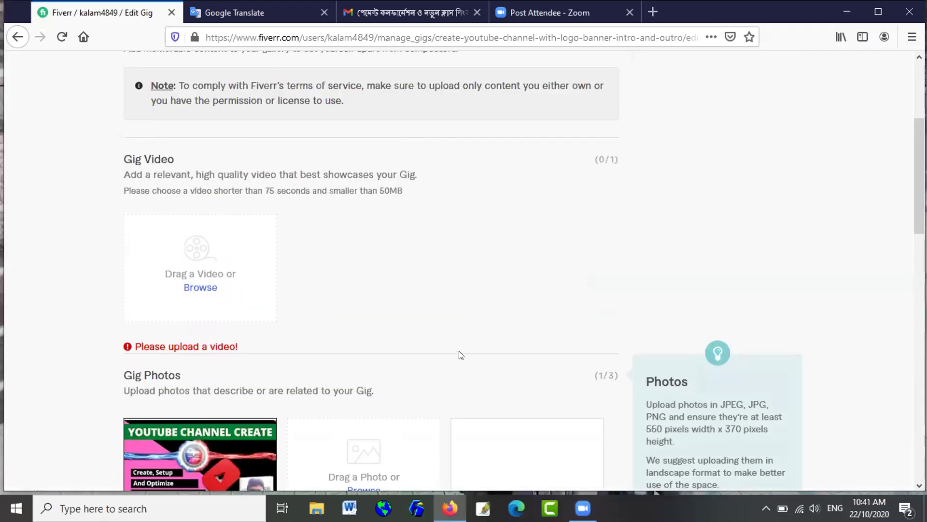
# Retry saving the gallery with the declaration accepted, and check its video and photo sections.
pyautogui.scroll(-2, 325, 282)
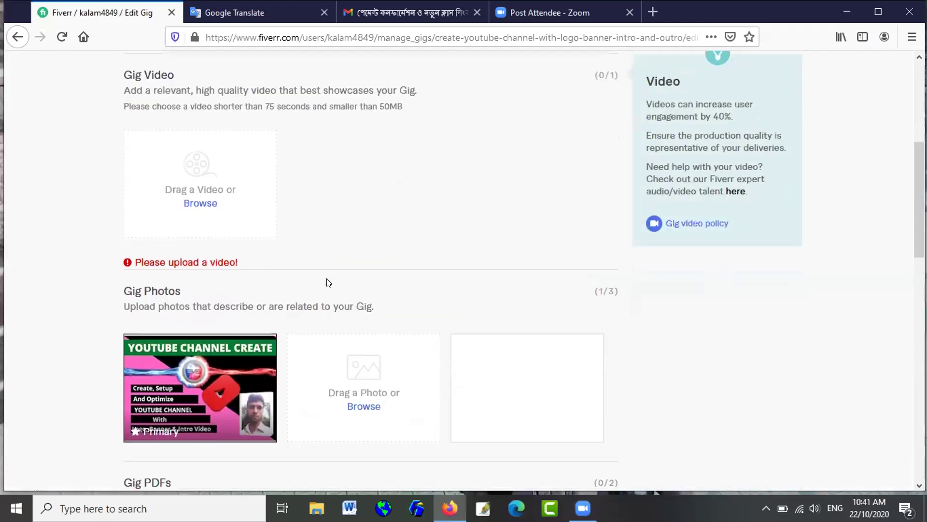
pyautogui.scroll(-10, 333, 228)
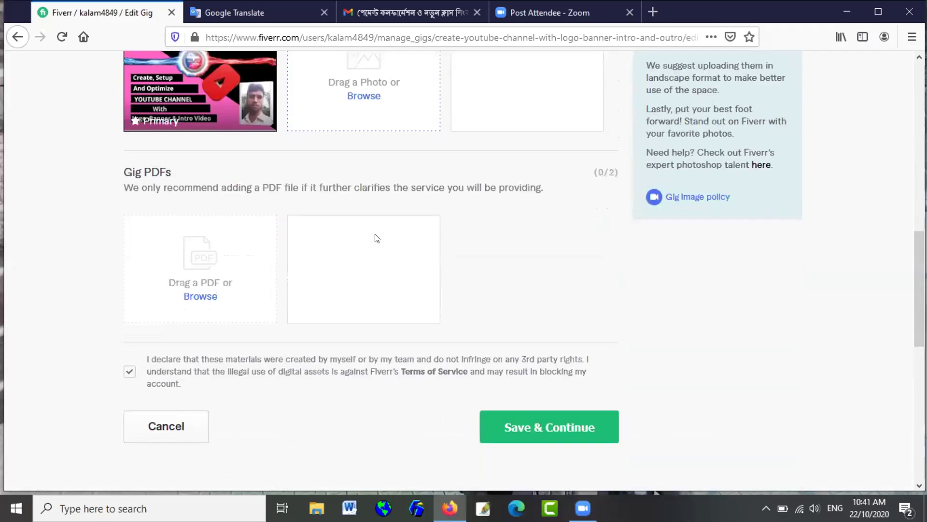
pyautogui.scroll(2, 463, 253)
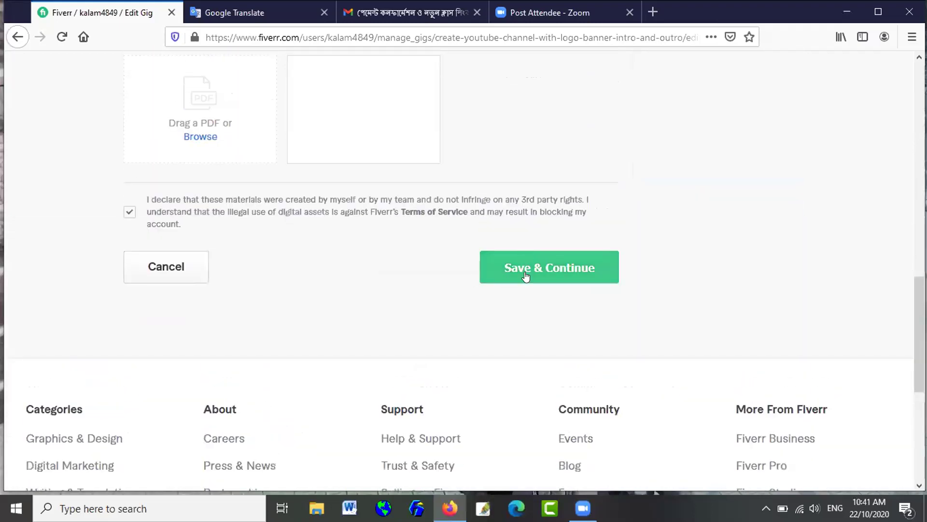
pyautogui.click(505, 276)
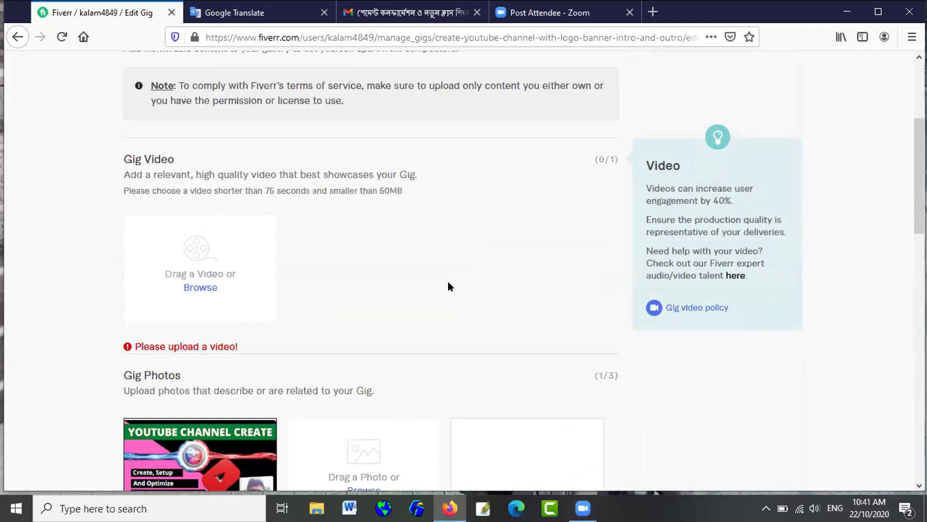
pyautogui.scroll(4, 448, 281)
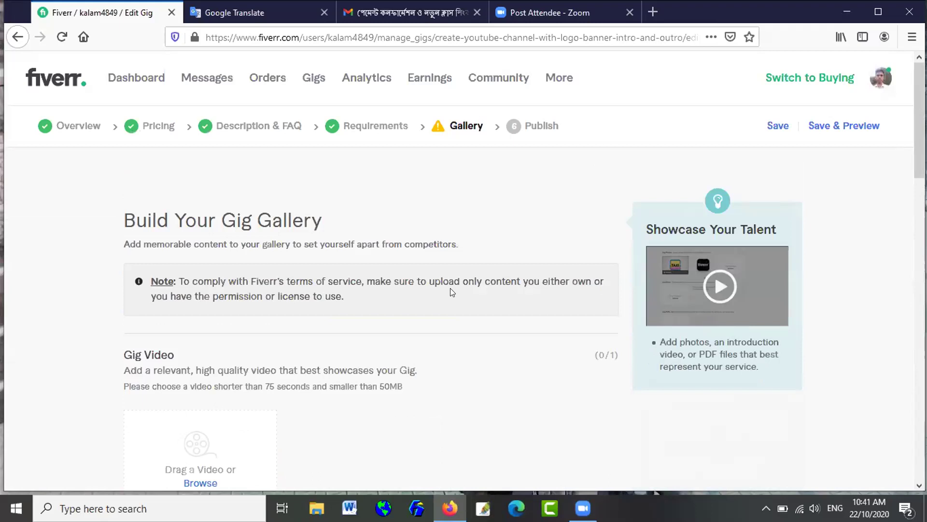
pyautogui.scroll(-2, 275, 331)
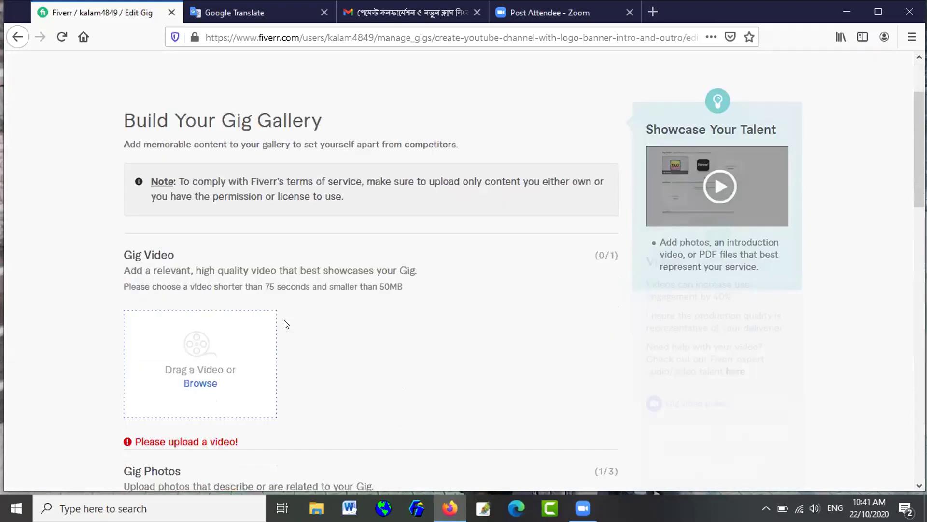
pyautogui.scroll(-6, 285, 324)
pyautogui.scroll(3, 289, 319)
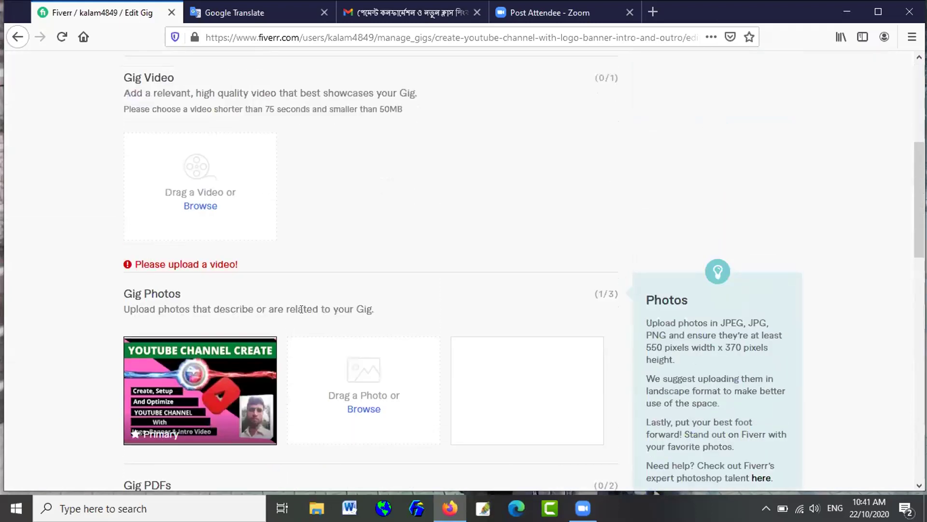
# Return to the gig's Requirements section and save it again with its two existing questions, continuing to the gallery.
pyautogui.scroll(4, 301, 309)
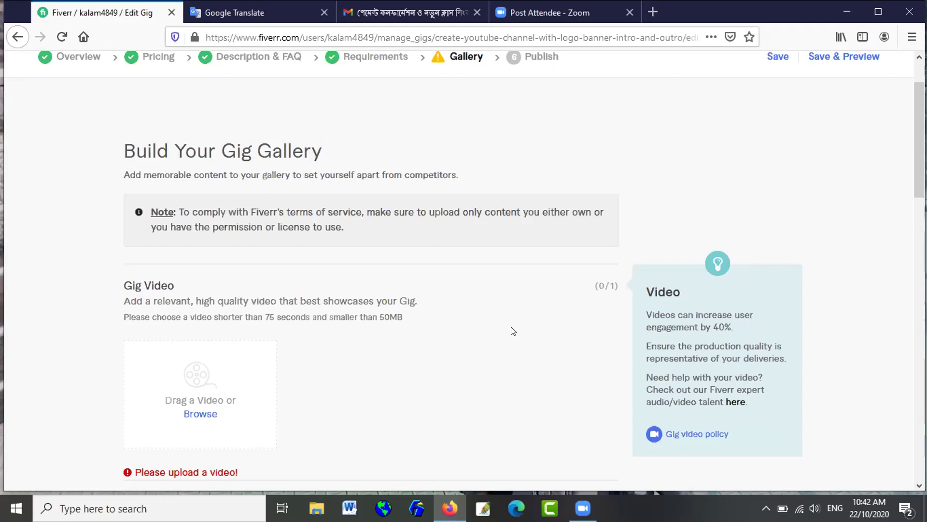
pyautogui.scroll(2, 513, 137)
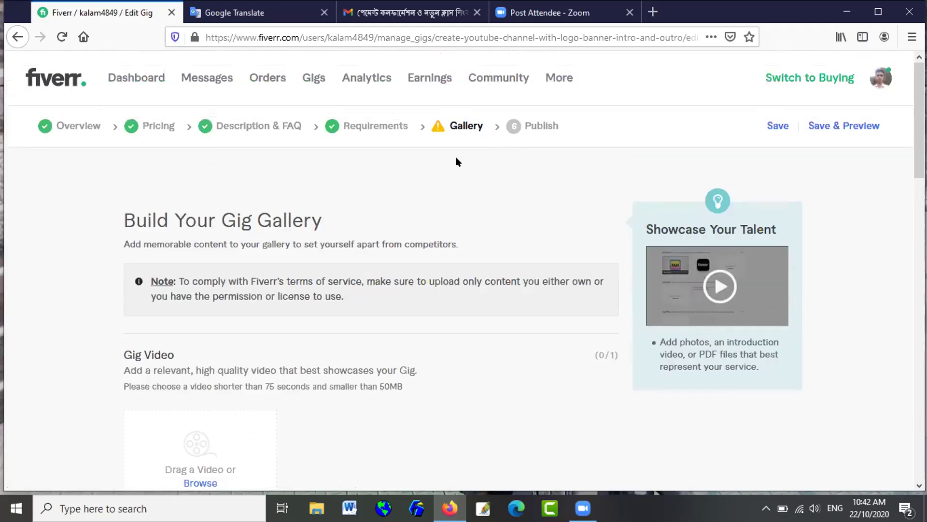
pyautogui.click(383, 126)
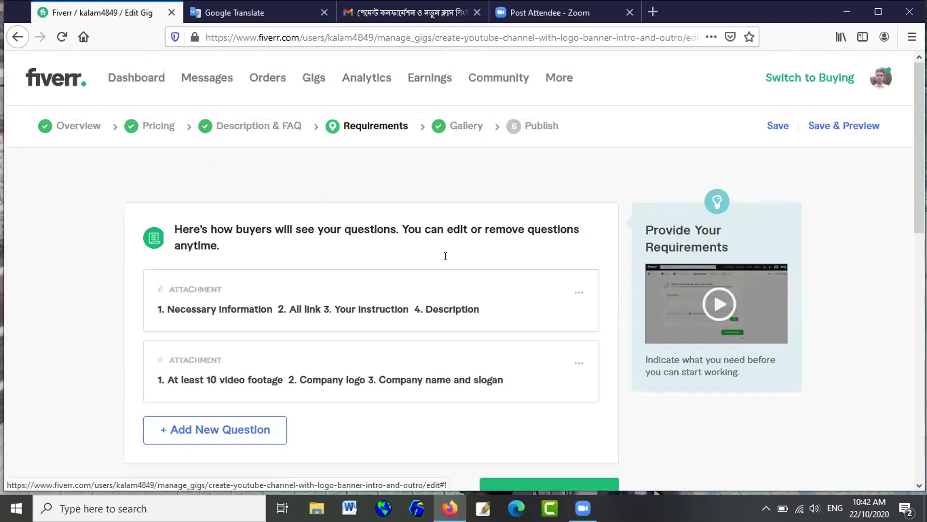
pyautogui.scroll(-3, 488, 366)
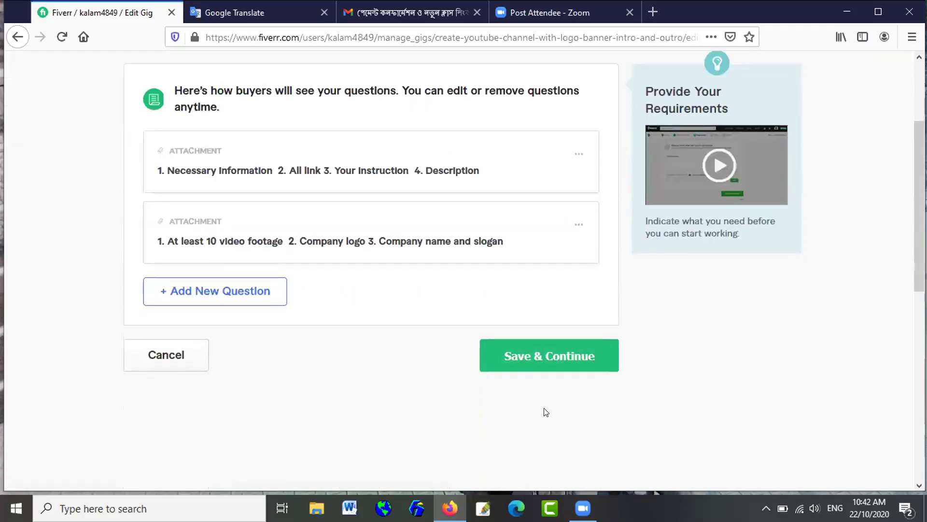
pyautogui.click(514, 345)
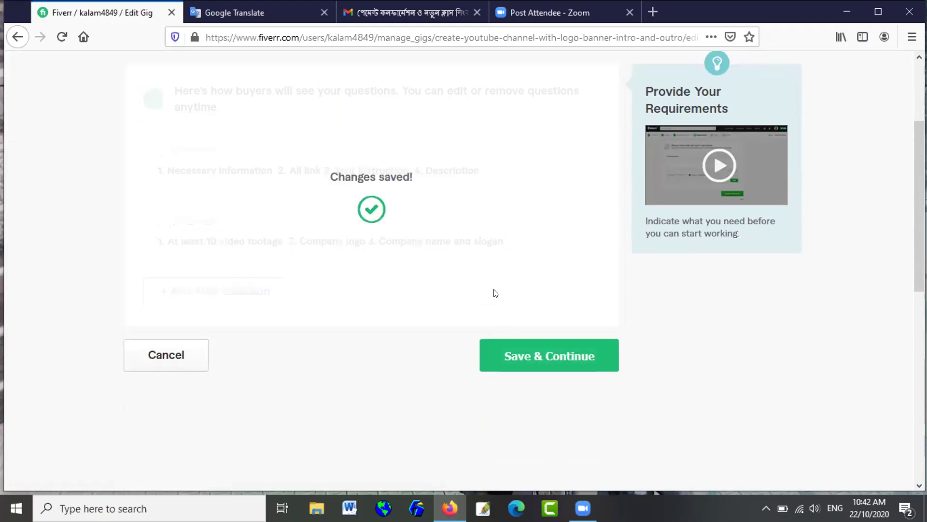
# Try again to save the gallery with the declaration accepted and no gig video, and check the section for errors.
pyautogui.scroll(-4, 403, 292)
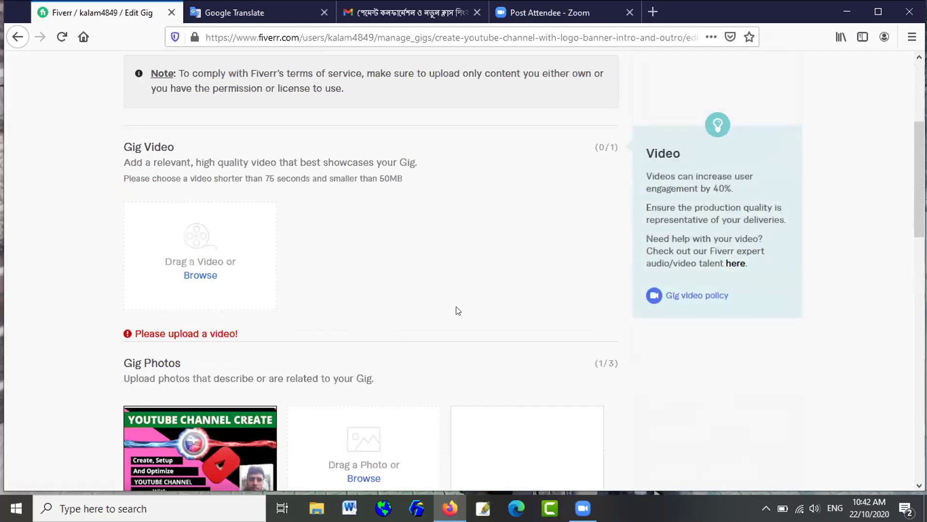
pyautogui.scroll(-7, 478, 297)
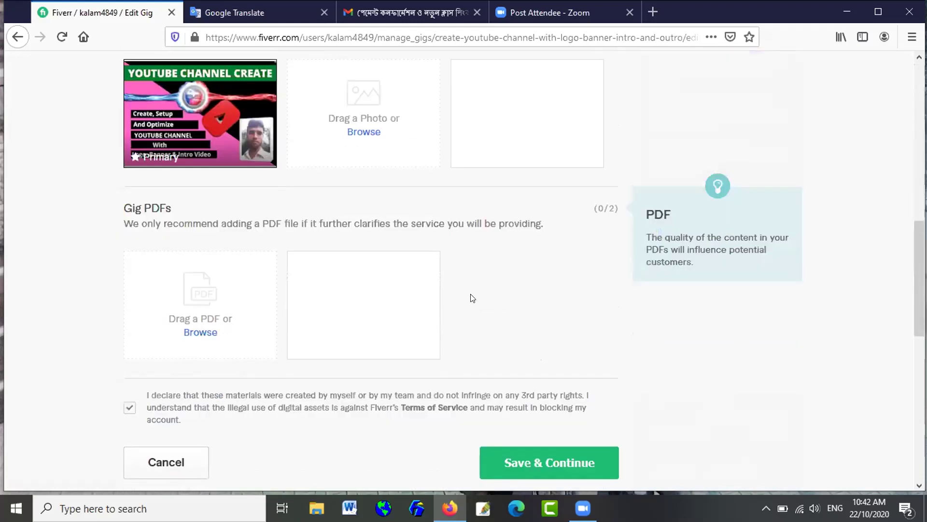
pyautogui.scroll(-4, 472, 298)
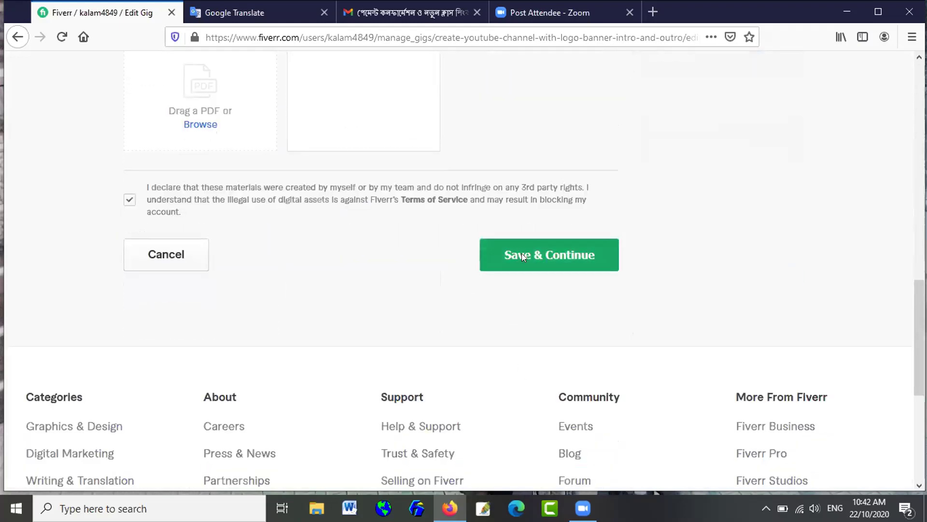
pyautogui.click(521, 254)
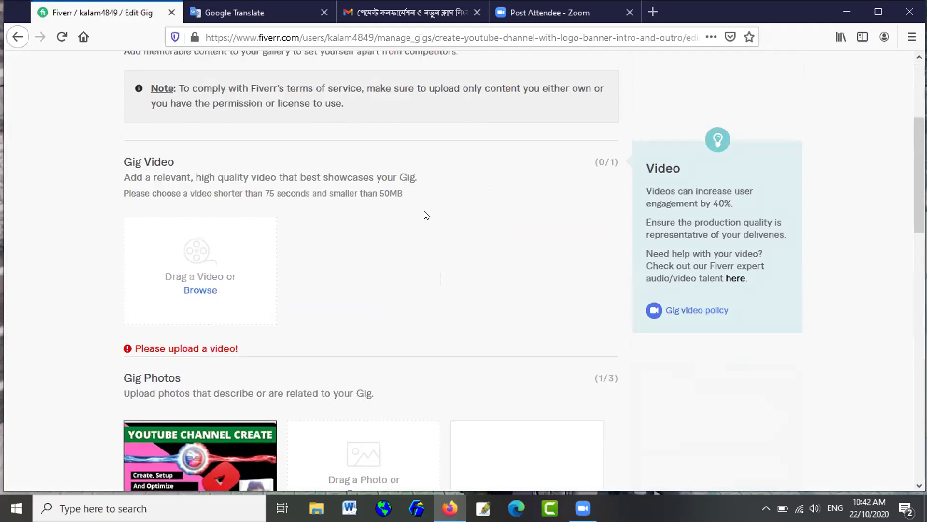
pyautogui.scroll(4, 422, 214)
pyautogui.scroll(-4, 419, 212)
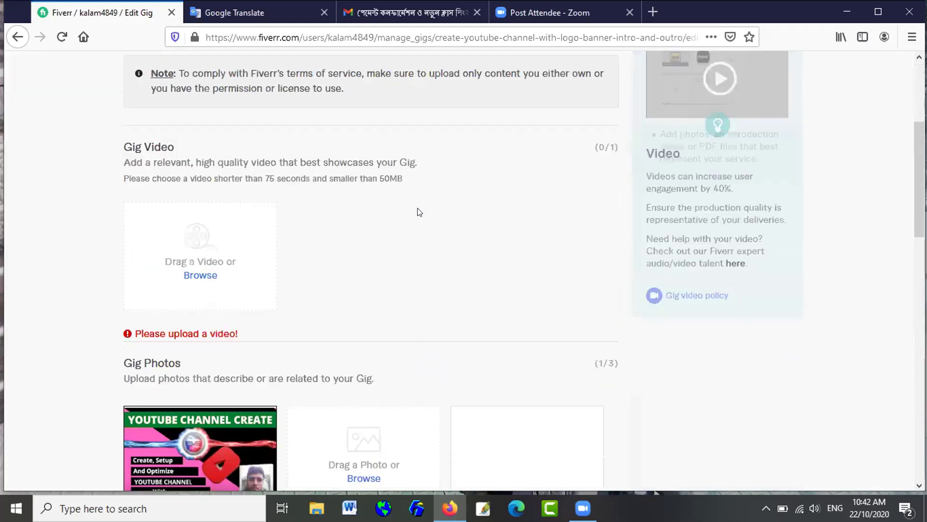
pyautogui.scroll(4, 419, 212)
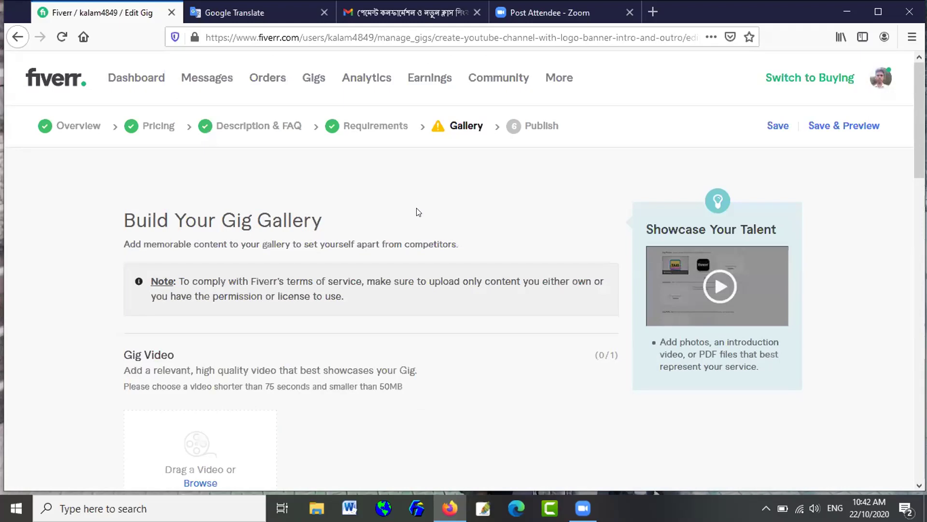
# Look through the Downloads folder for a gig video to upload, and close the file chooser without selecting one.
pyautogui.scroll(-3, 367, 242)
pyautogui.scroll(-3, 382, 254)
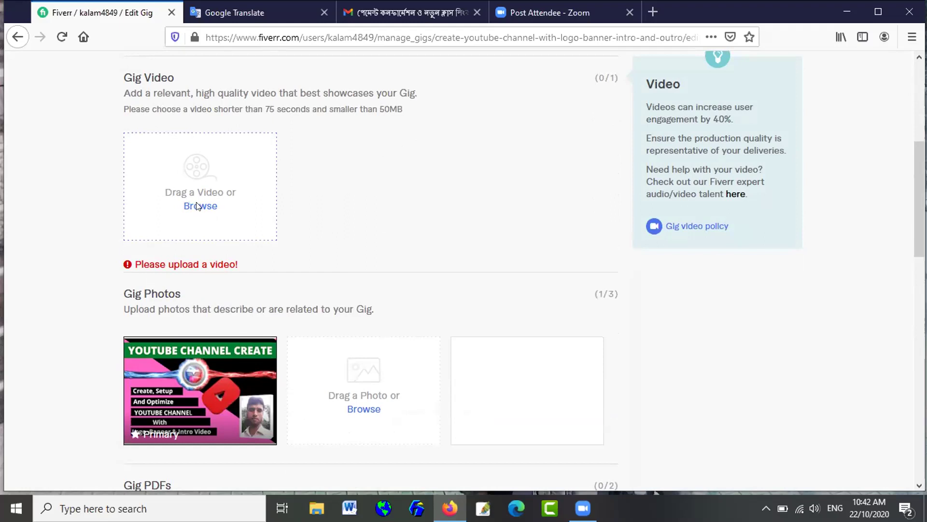
pyautogui.click(197, 206)
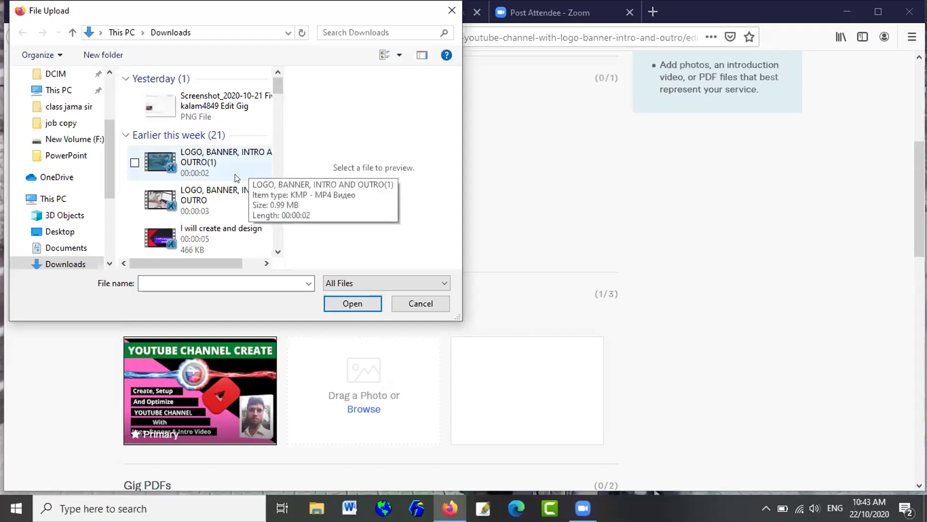
pyautogui.scroll(-3, 264, 192)
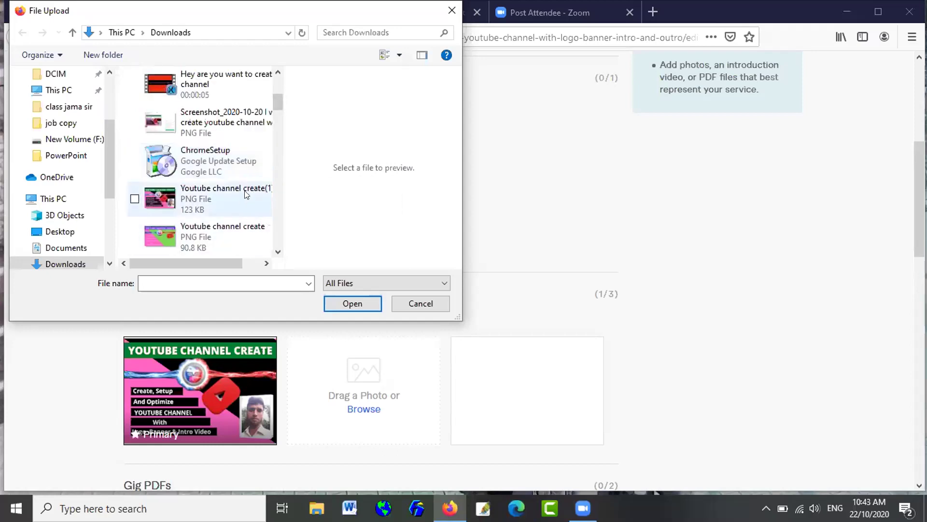
pyautogui.scroll(-3, 214, 227)
pyautogui.scroll(6, 227, 208)
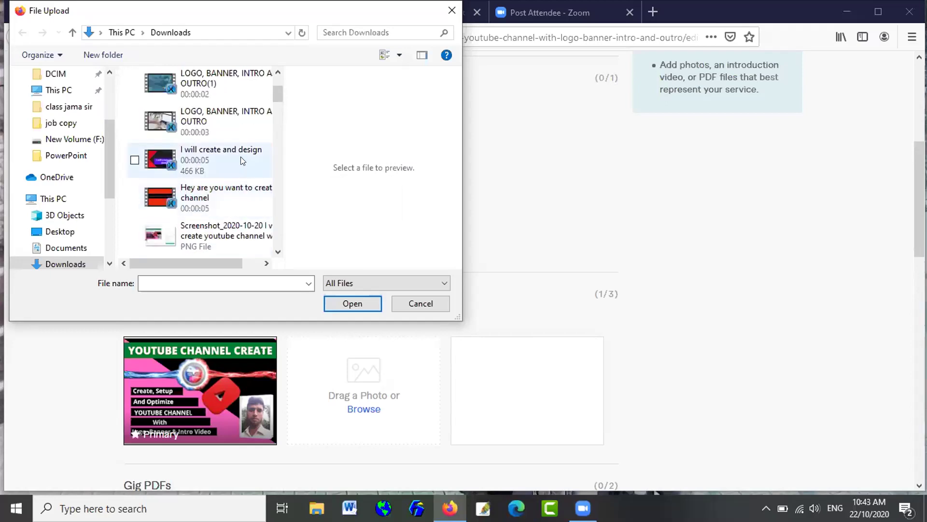
pyautogui.scroll(-3, 188, 166)
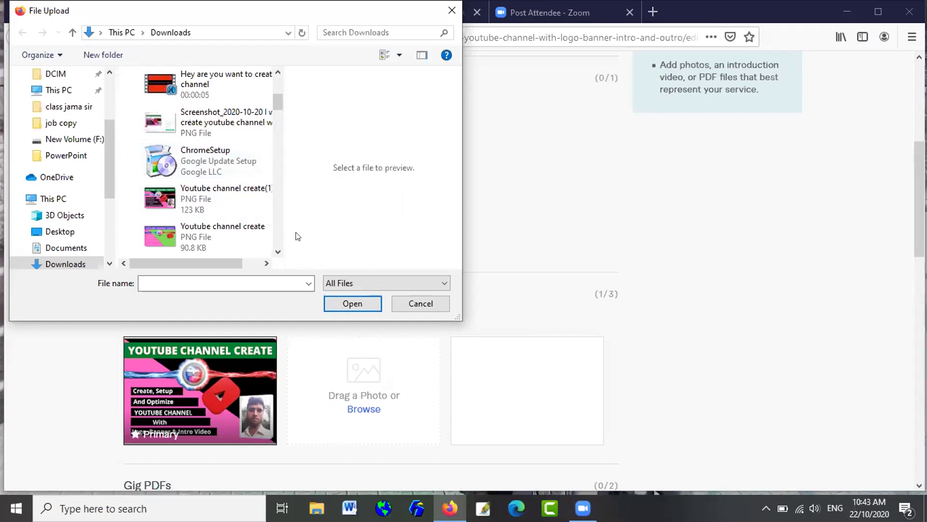
pyautogui.scroll(-1, 363, 347)
pyautogui.scroll(-2, 362, 347)
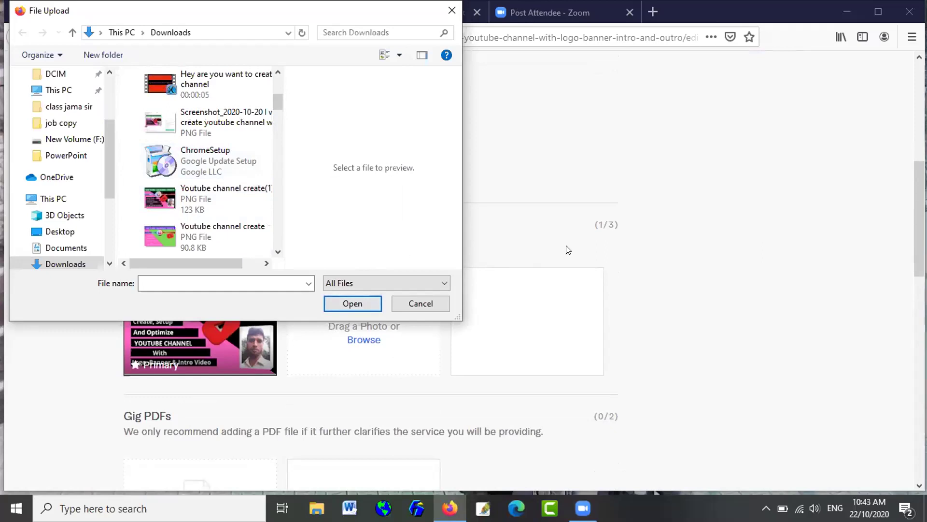
pyautogui.click(452, 9)
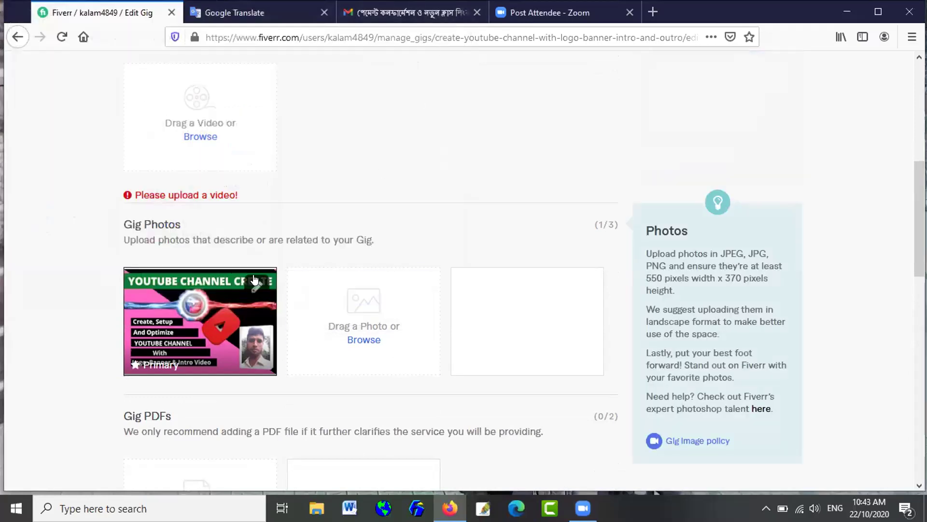
pyautogui.click(254, 282)
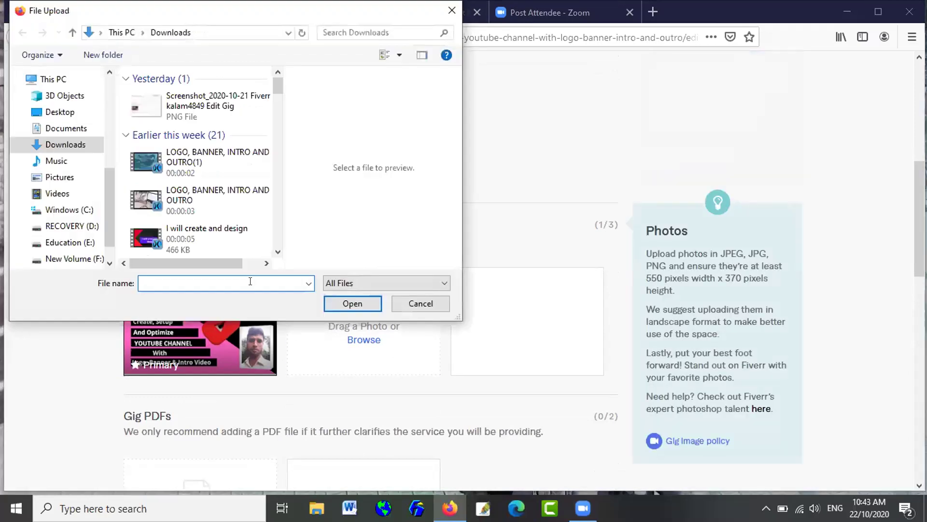
pyautogui.click(411, 304)
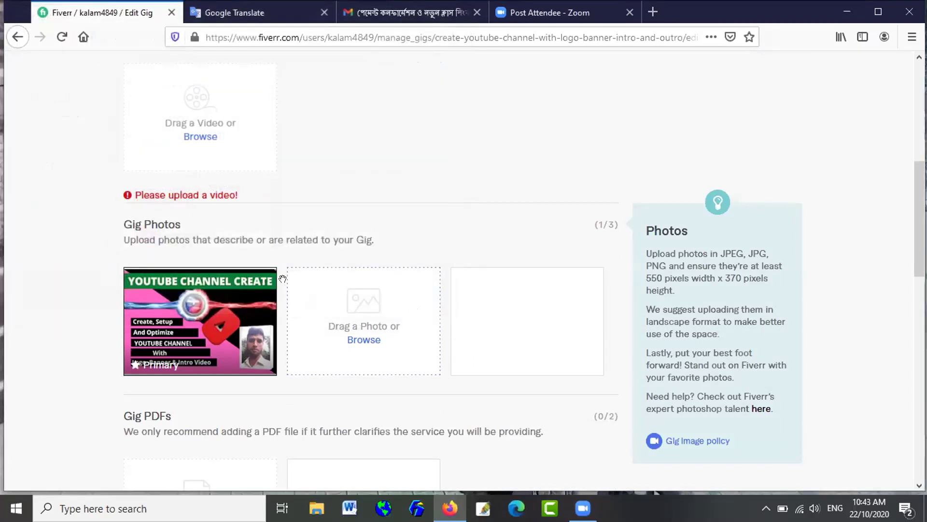
pyautogui.moveTo(253, 285)
pyautogui.click(254, 285)
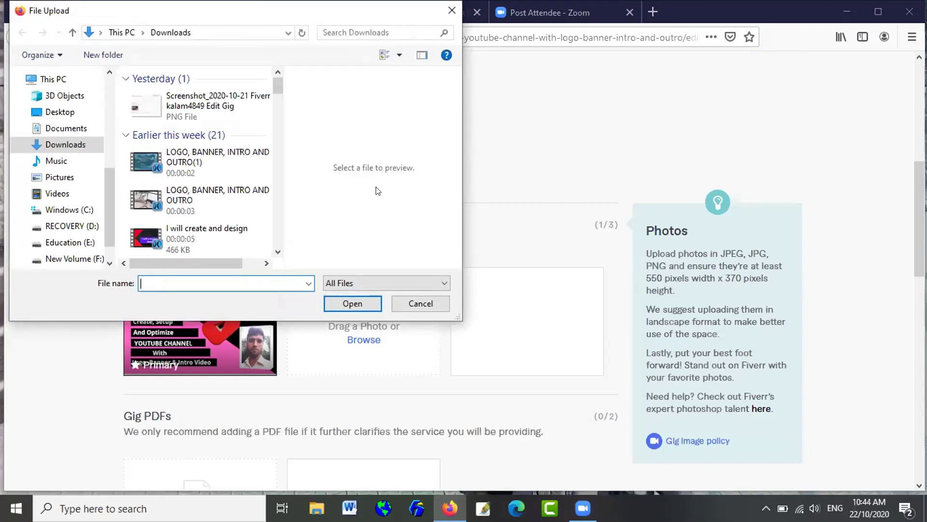
pyautogui.click(447, 15)
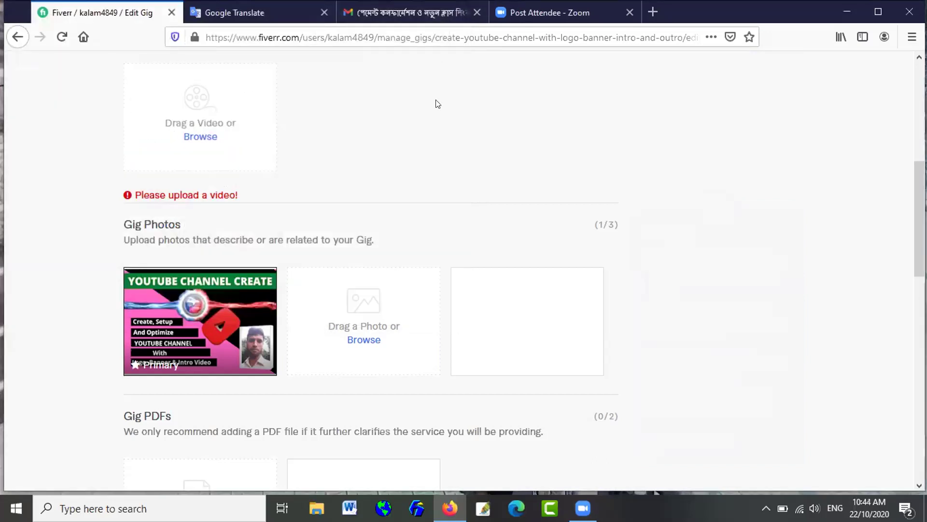
# Examine the gallery's video length and size limits, photo and PDF sections, and the materials declaration.
pyautogui.scroll(4, 289, 251)
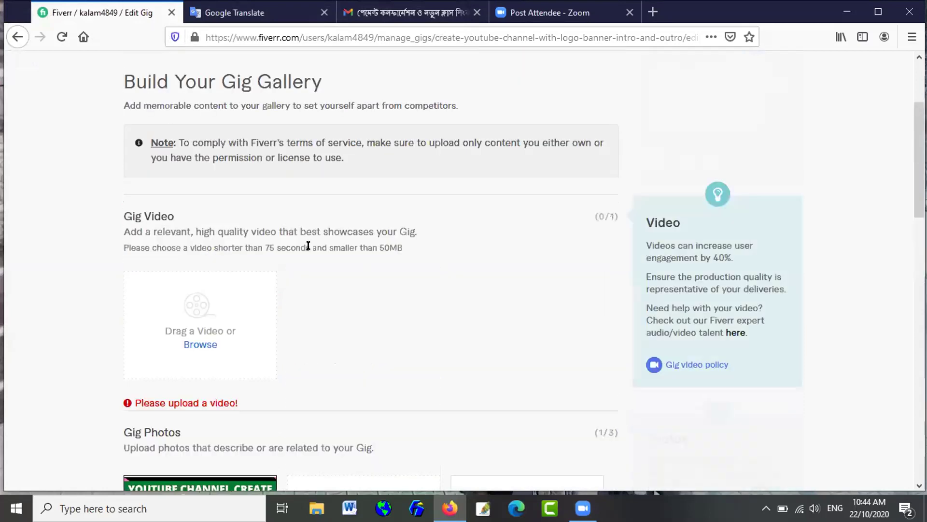
pyautogui.scroll(3, 328, 261)
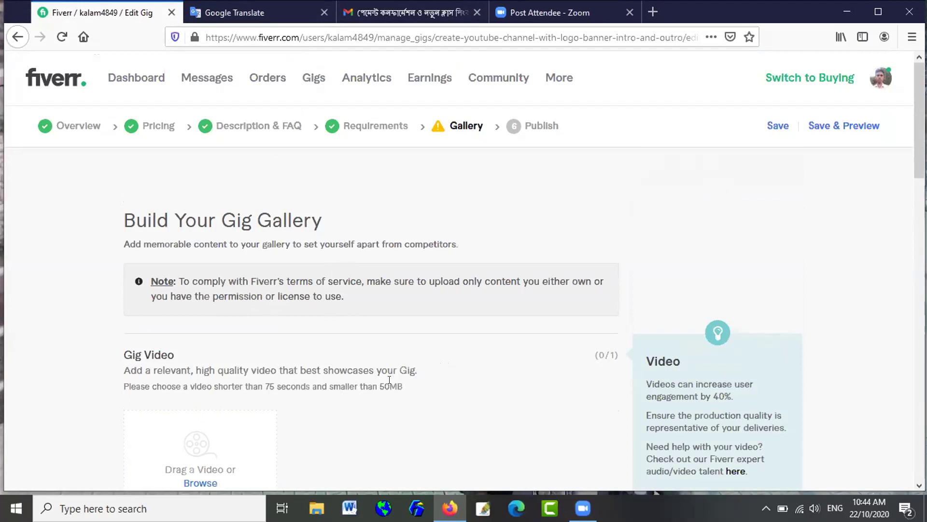
pyautogui.scroll(-4, 404, 377)
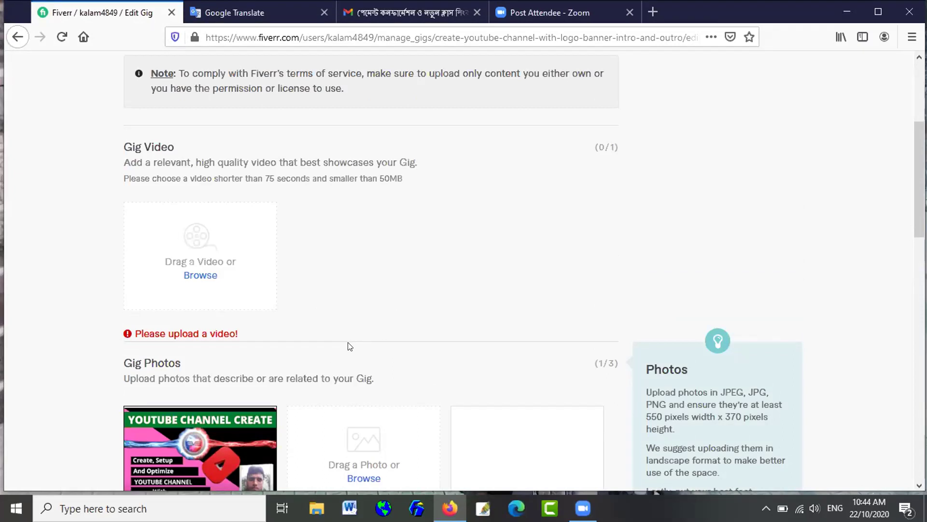
pyautogui.scroll(-1, 320, 343)
pyautogui.scroll(-4, 321, 343)
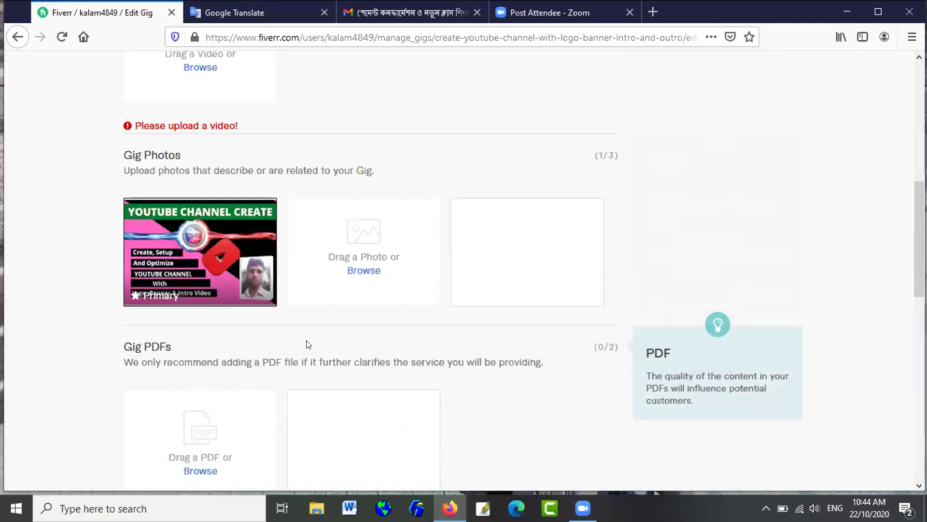
pyautogui.scroll(-1, 310, 331)
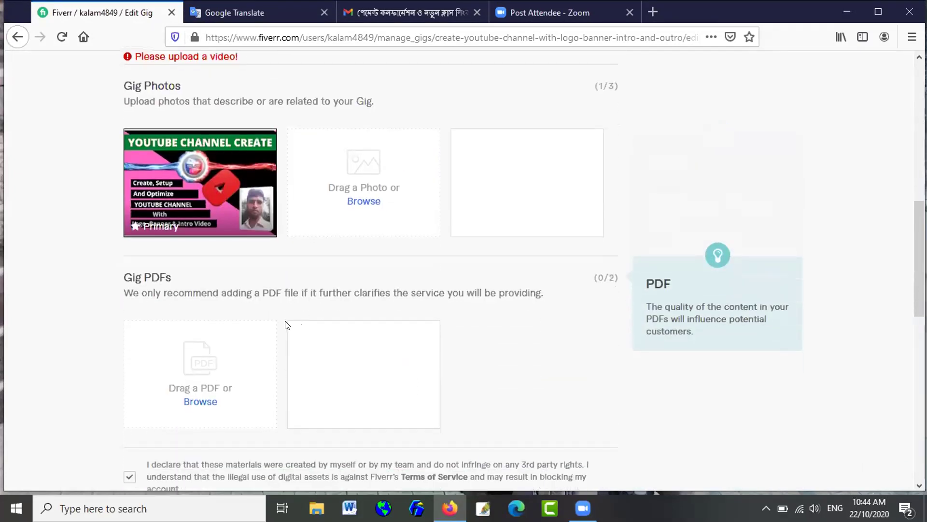
pyautogui.scroll(4, 286, 325)
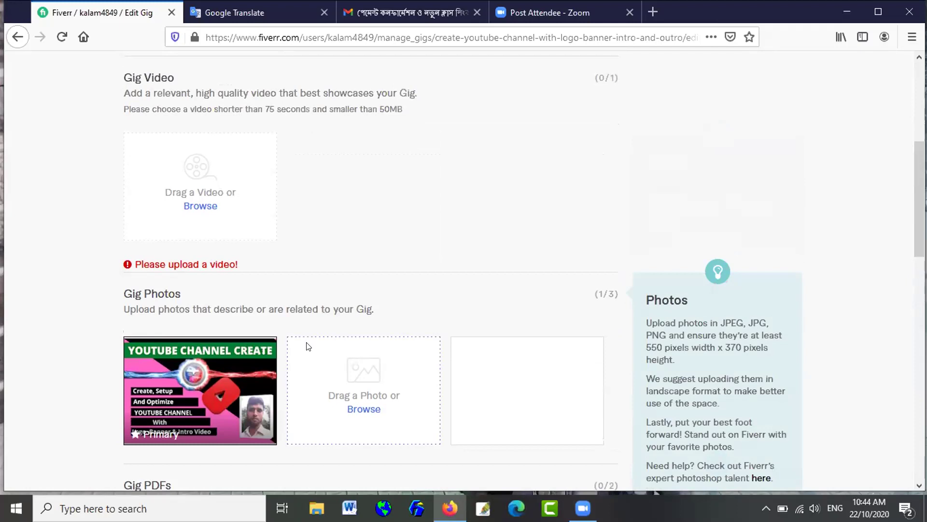
pyautogui.scroll(-3, 297, 346)
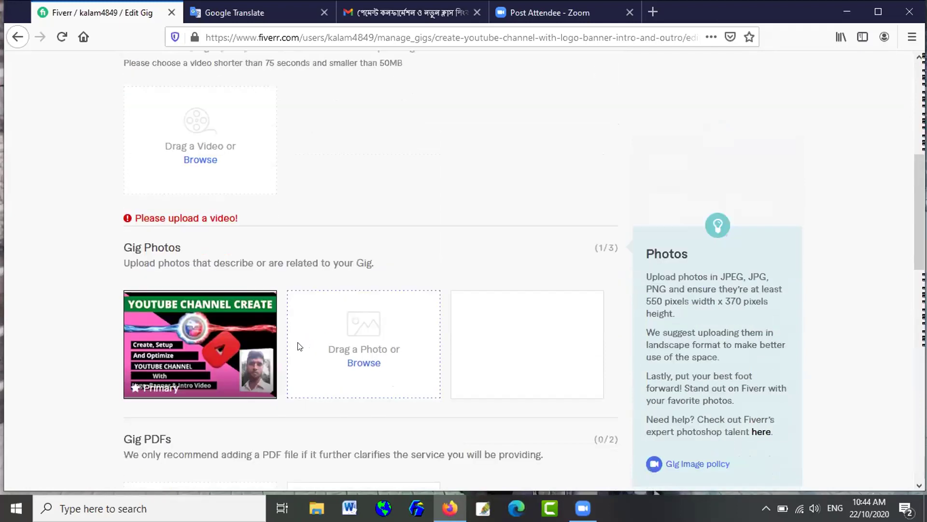
# Browse the Downloads folder for an image to replace the primary gig photo, and close the file chooser without selecting one.
pyautogui.click(252, 221)
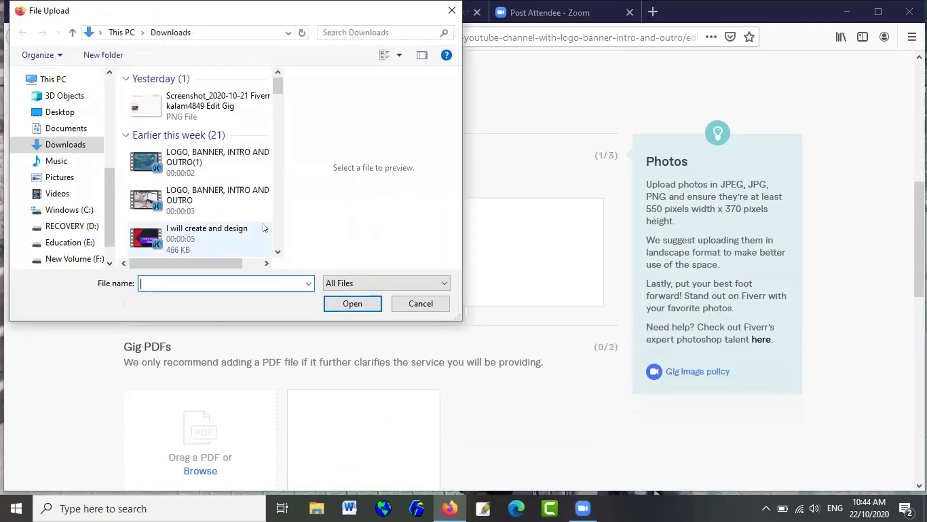
pyautogui.moveTo(273, 89); pyautogui.dragTo(262, 191)
pyautogui.scroll(5, 263, 191)
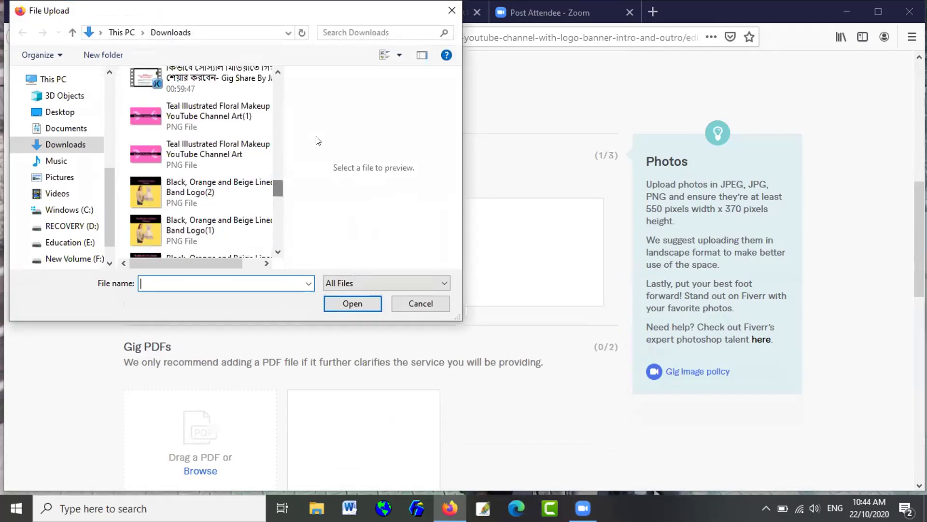
pyautogui.click(451, 11)
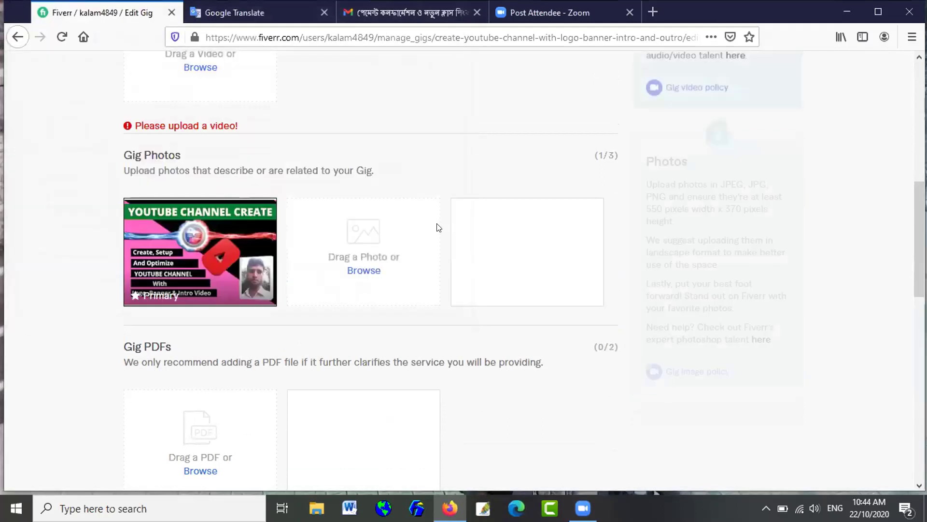
pyautogui.click(256, 214)
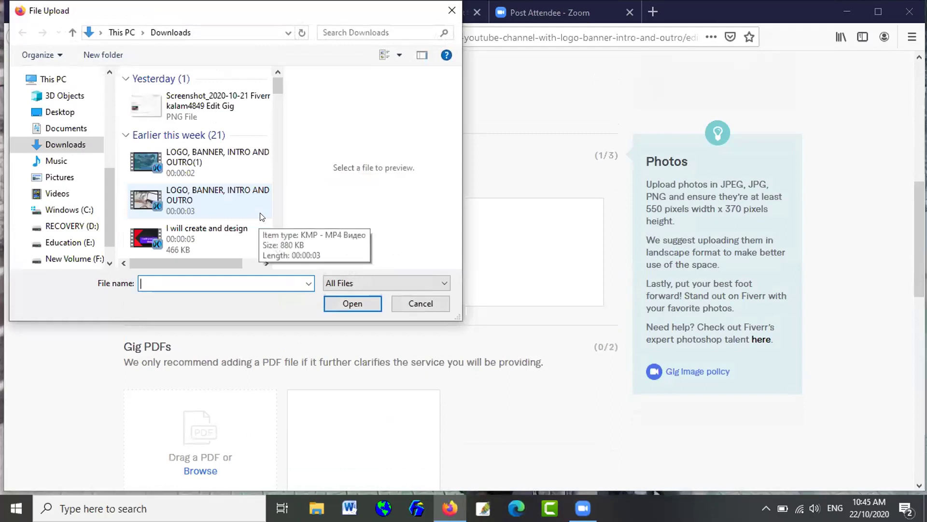
pyautogui.moveTo(275, 93); pyautogui.dragTo(279, 248)
pyautogui.click(207, 197)
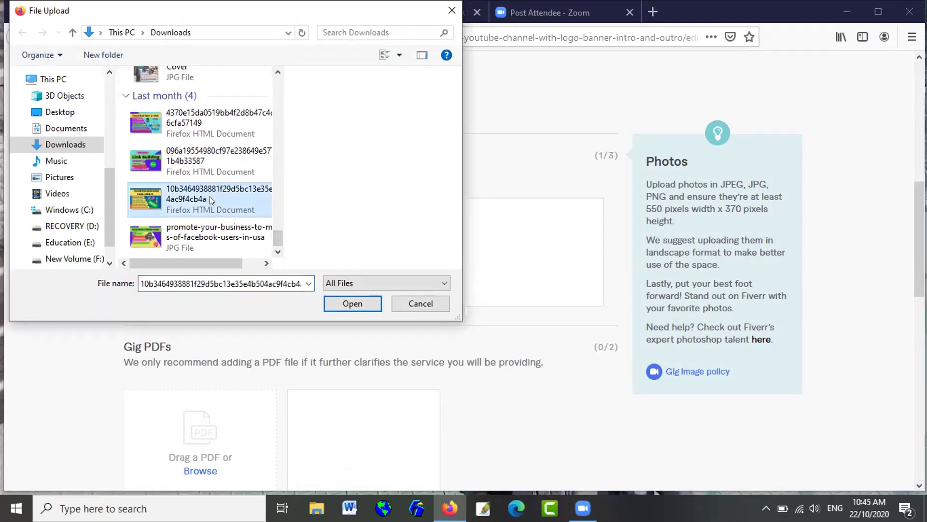
pyautogui.click(340, 306)
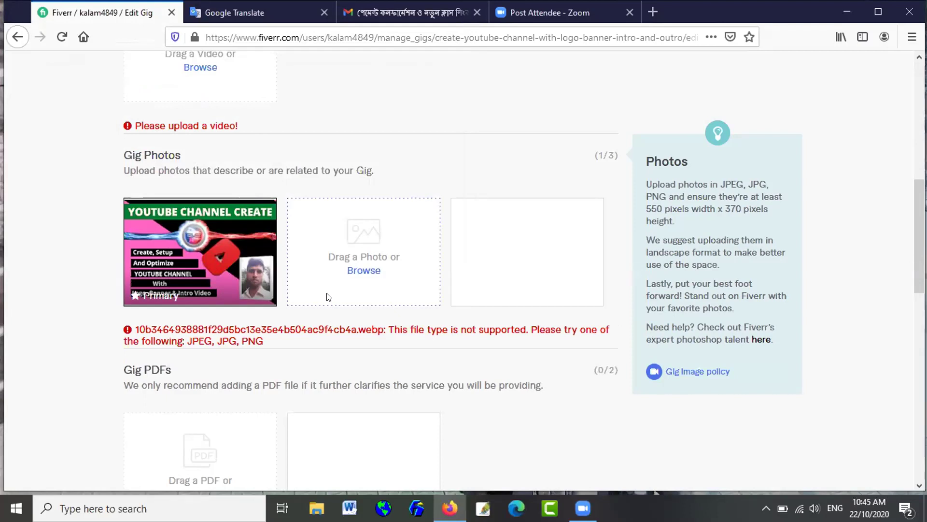
# Look through the Downloads folder again for a different gig photo, and close the file chooser without selecting one.
pyautogui.click(254, 222)
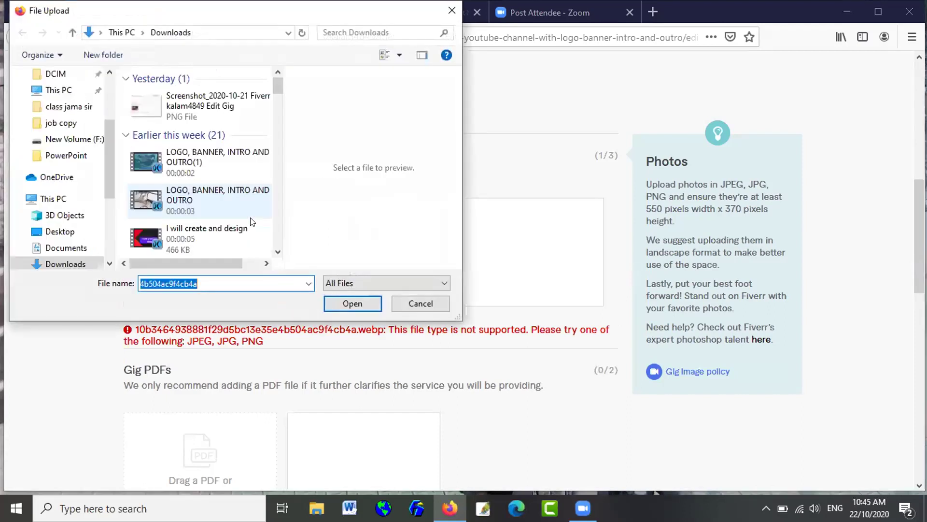
pyautogui.moveTo(277, 80); pyautogui.dragTo(278, 249)
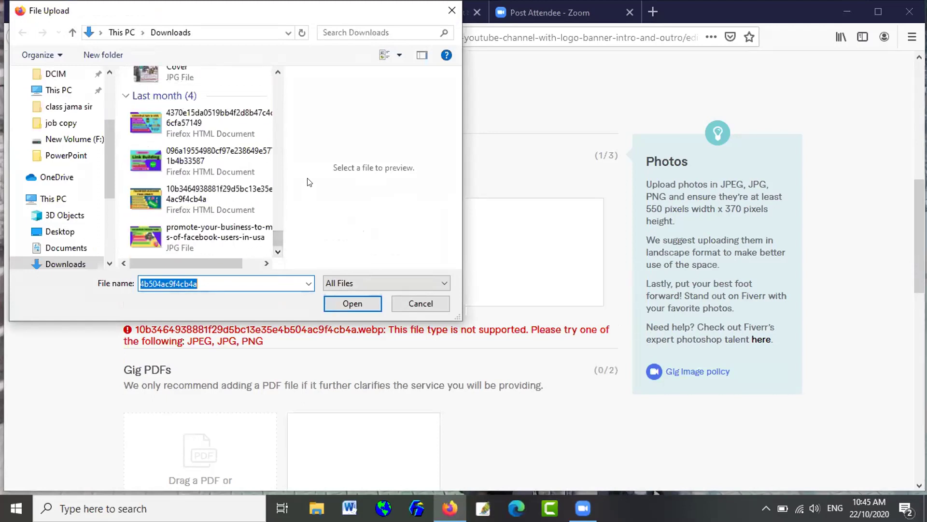
pyautogui.click(424, 301)
pyautogui.doubleClick(181, 213)
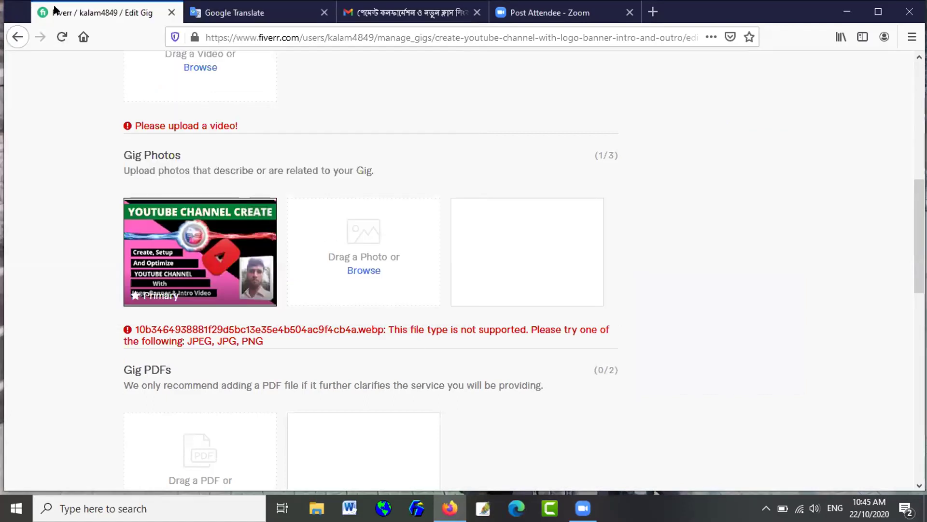
# Return to the gig's preview page and review its primary image, Basic package and About This Gig description.
pyautogui.click(17, 37)
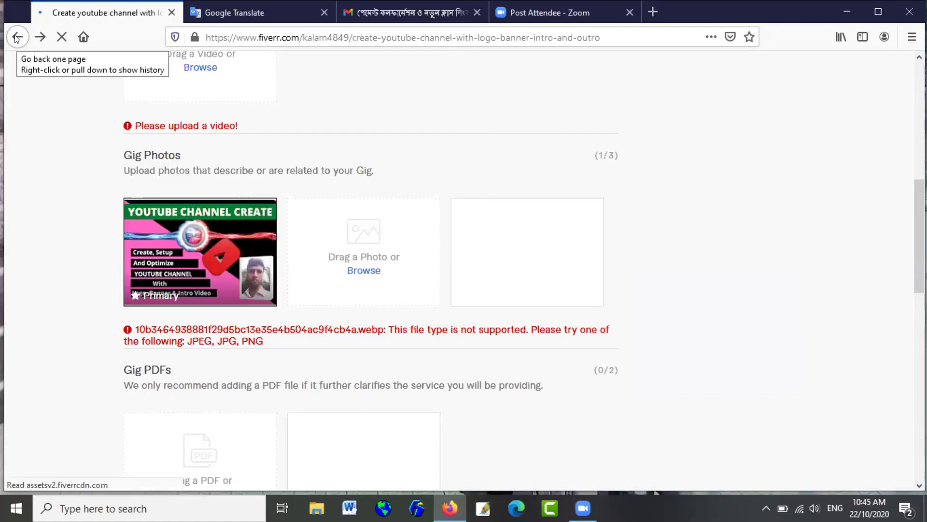
pyautogui.scroll(-5, 398, 273)
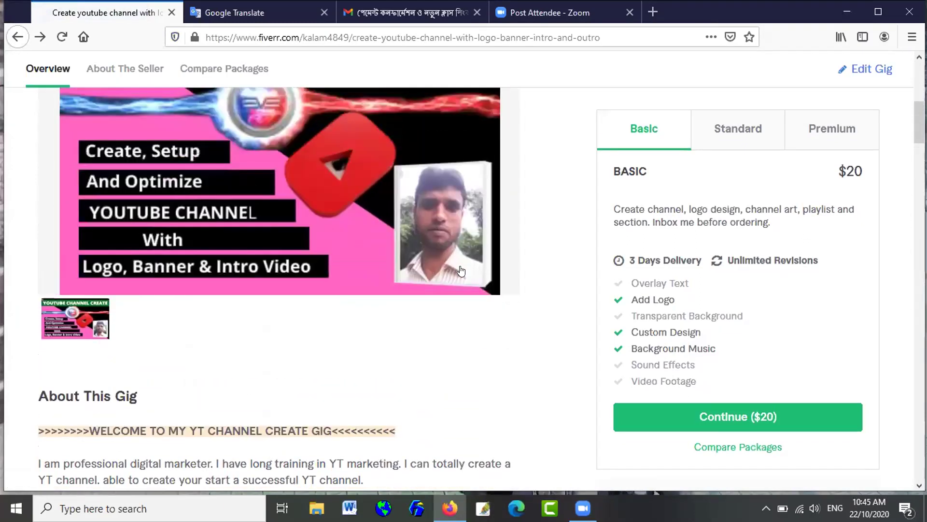
pyautogui.scroll(2, 461, 270)
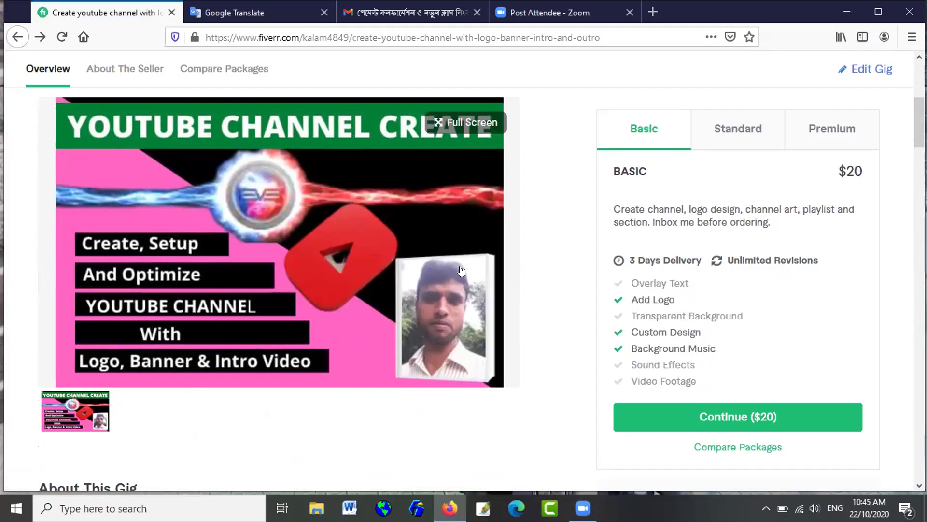
pyautogui.scroll(-5, 526, 261)
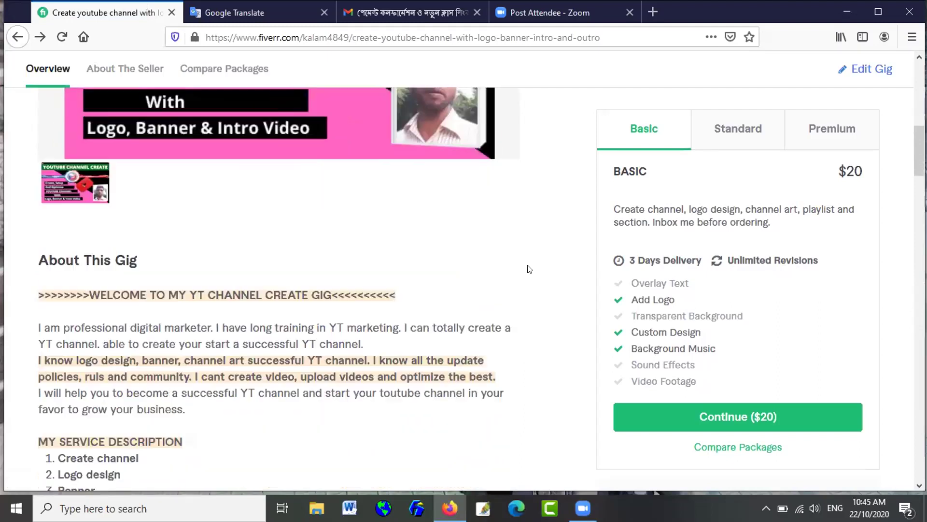
pyautogui.scroll(-2, 529, 269)
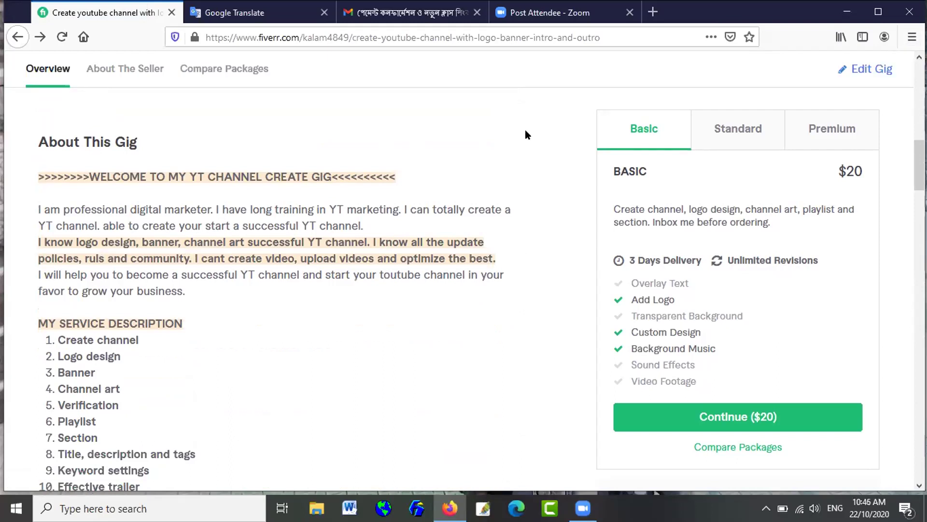
pyautogui.scroll(12, 526, 130)
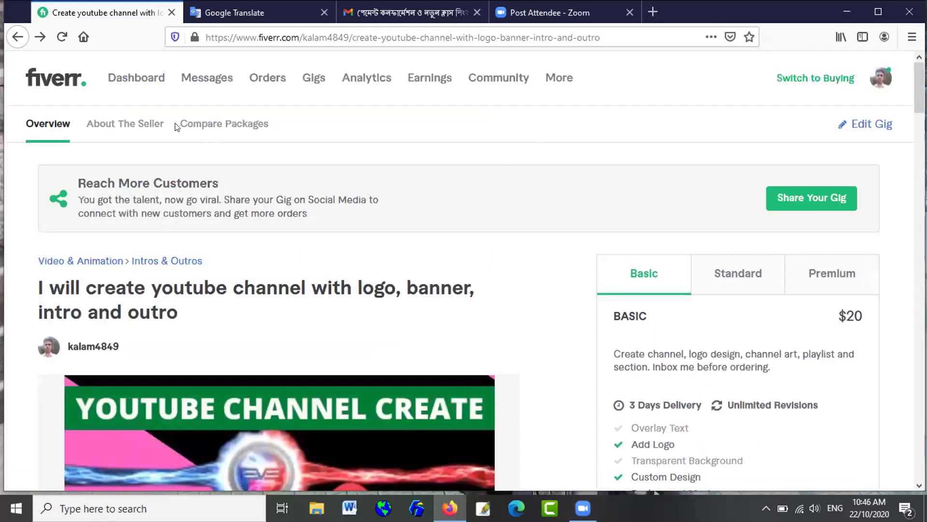
# Open the draft gig "create youtube channel with logo, banner, intro and outro" for editing from the list of draft gigs.
pyautogui.click(129, 77)
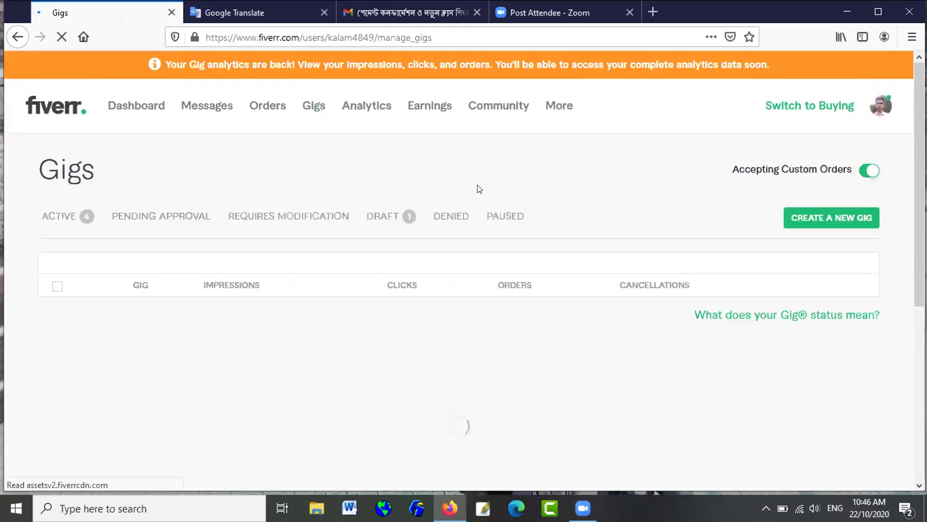
pyautogui.click(385, 217)
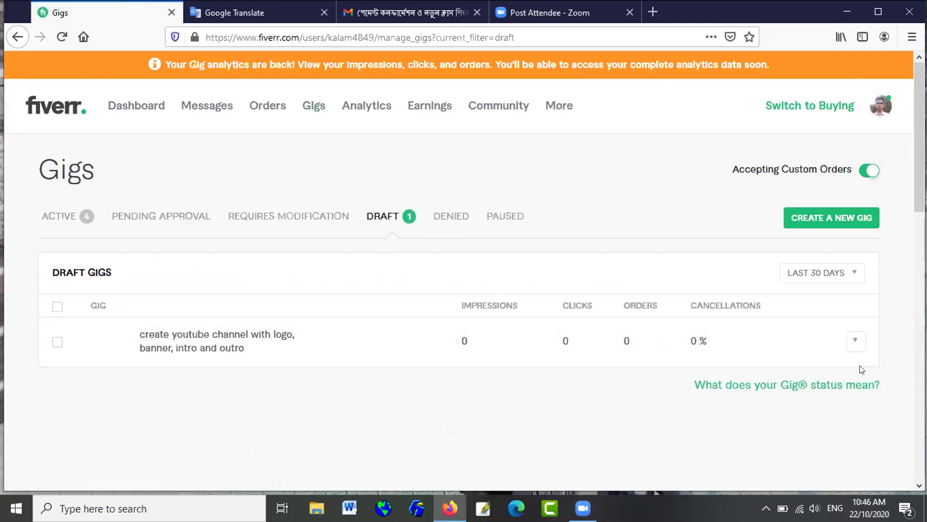
pyautogui.click(853, 341)
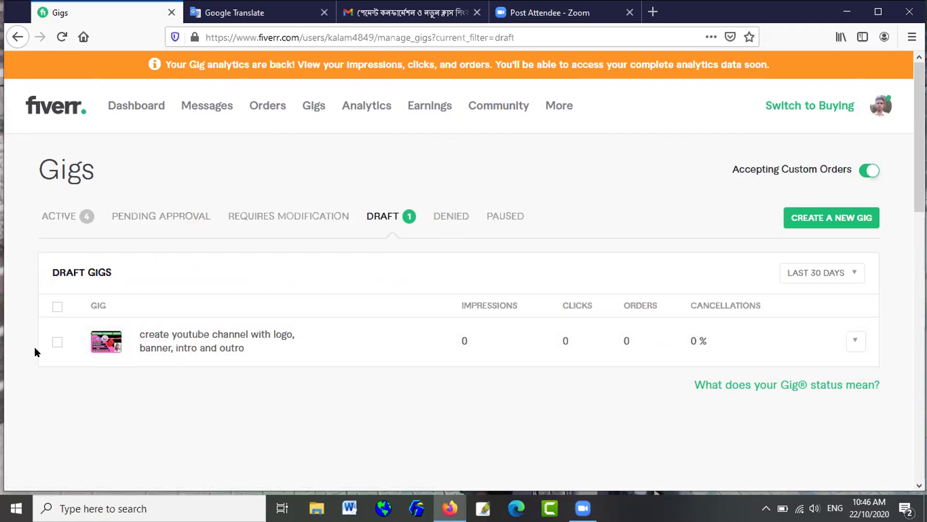
pyautogui.click(55, 342)
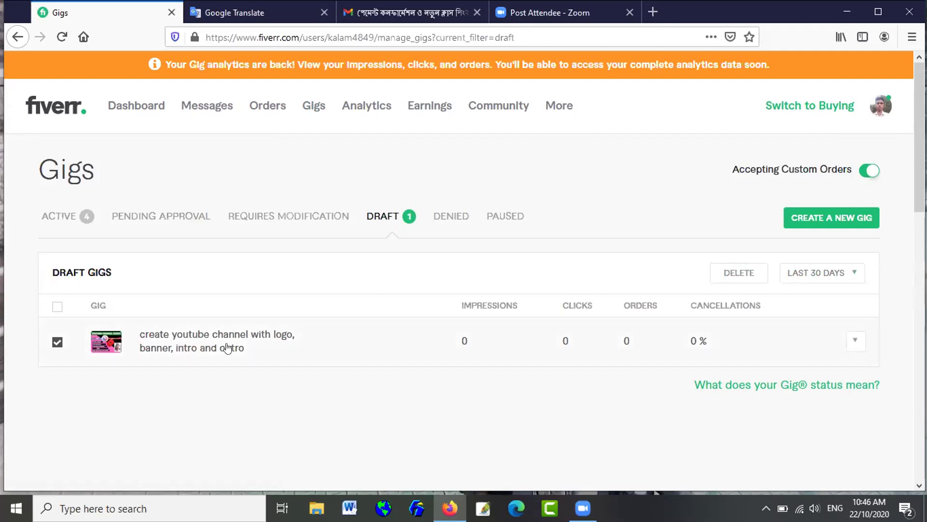
pyautogui.click(56, 342)
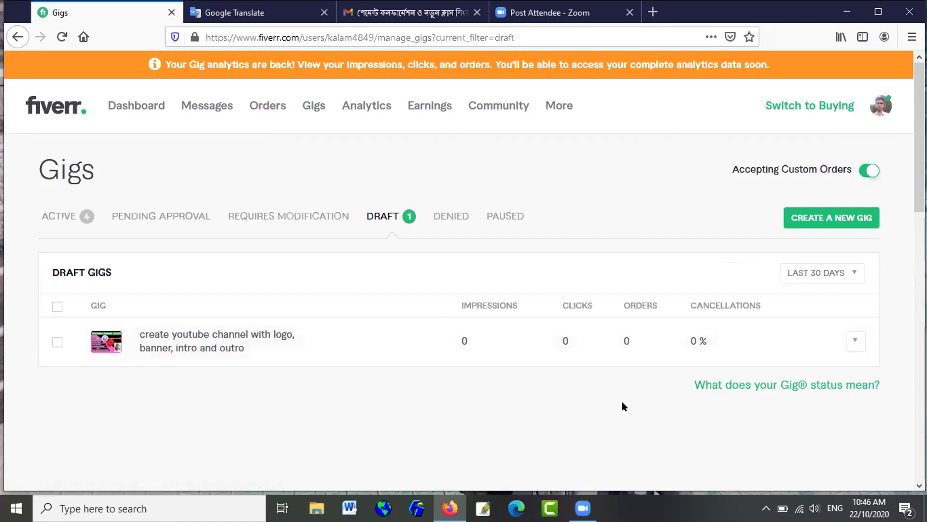
pyautogui.click(857, 343)
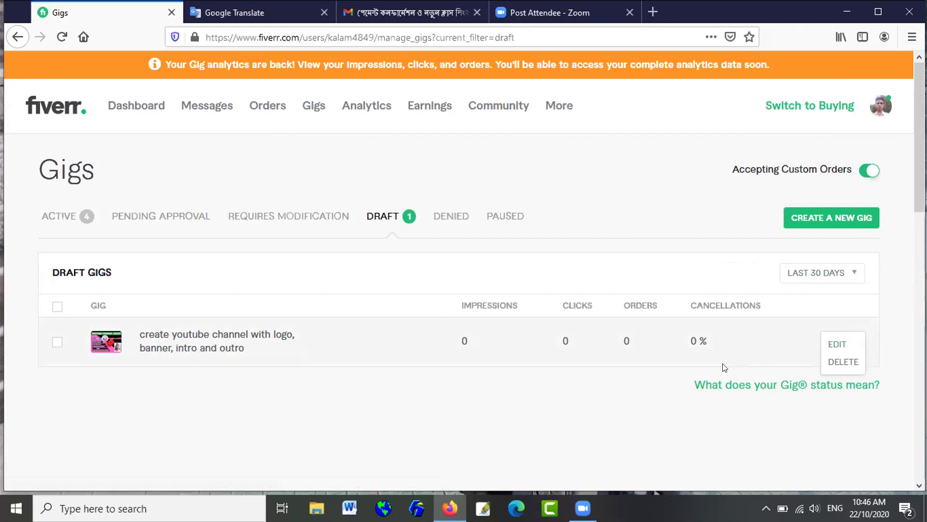
pyautogui.click(838, 343)
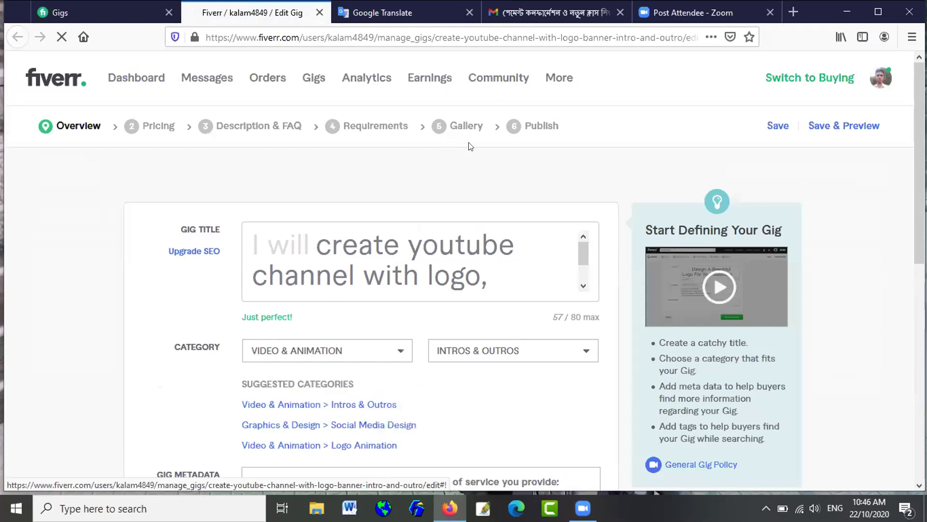
# Save the gig's Overview section, review the three packages and extra services, and save the Pricing section.
pyautogui.scroll(-10, 514, 321)
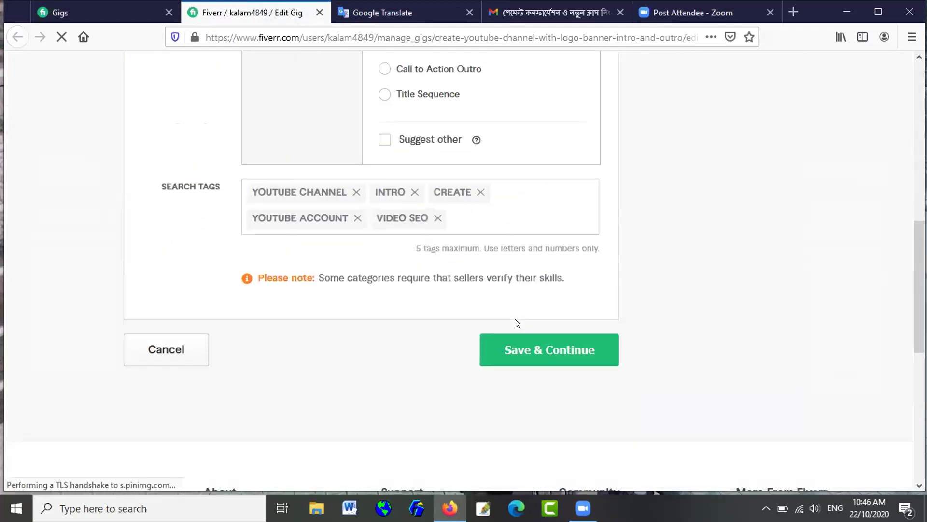
pyautogui.click(533, 347)
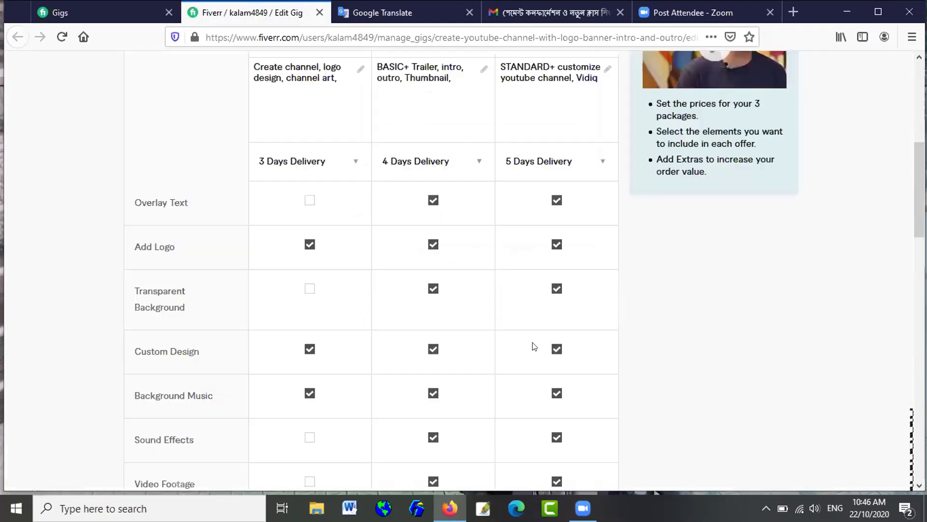
pyautogui.scroll(-5, 513, 317)
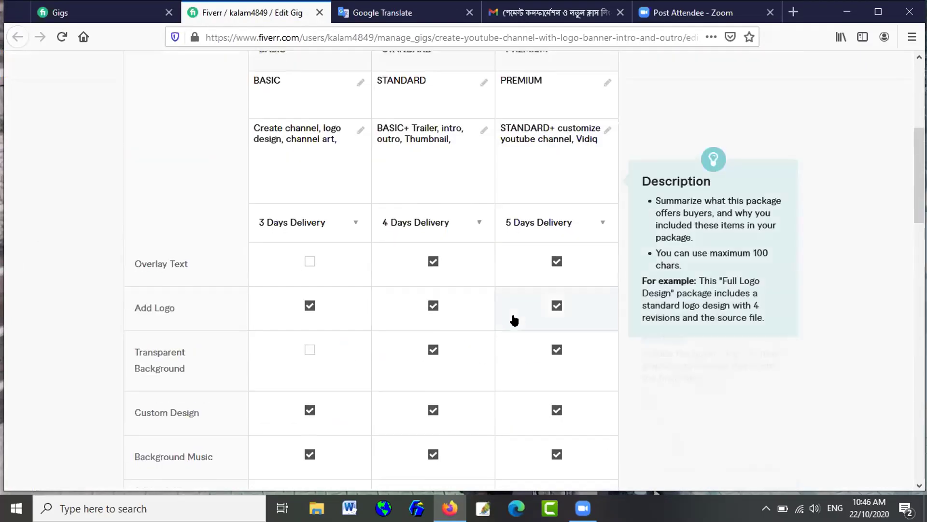
pyautogui.scroll(-3, 511, 314)
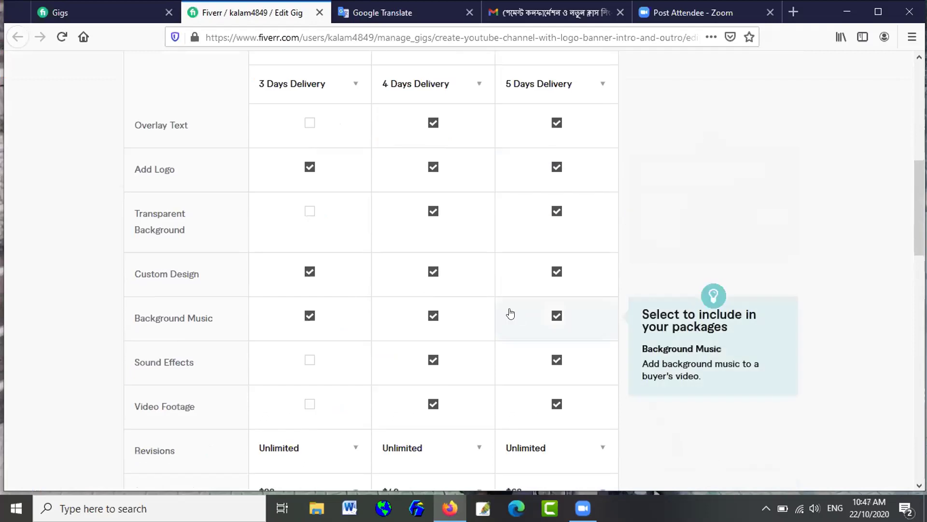
pyautogui.scroll(4, 508, 309)
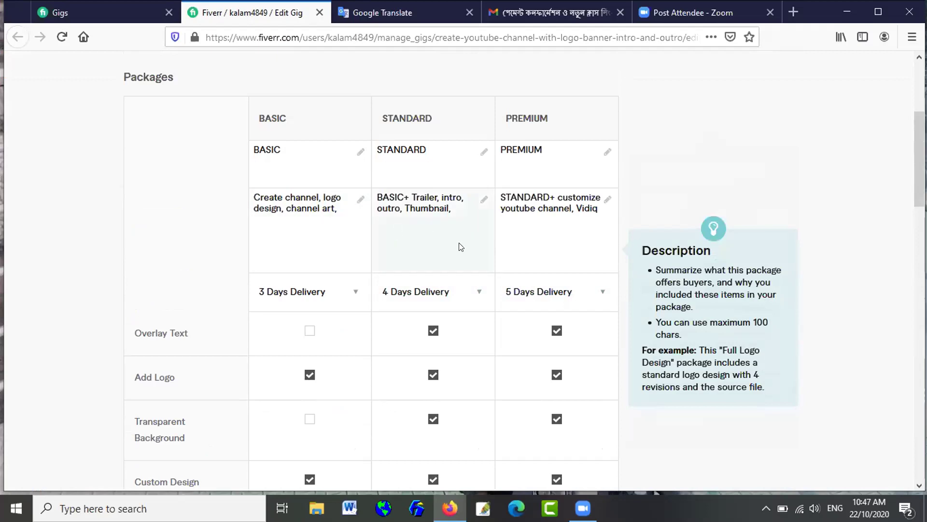
pyautogui.scroll(-10, 460, 246)
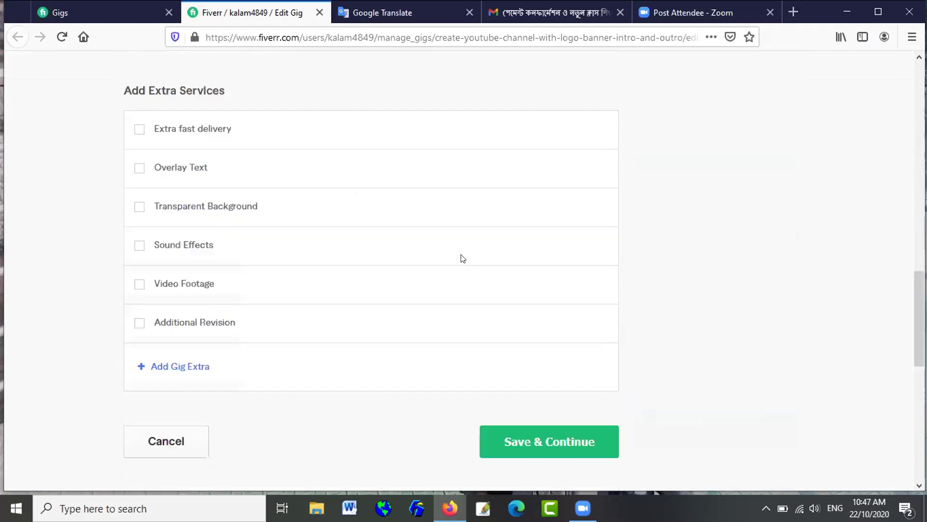
pyautogui.click(541, 430)
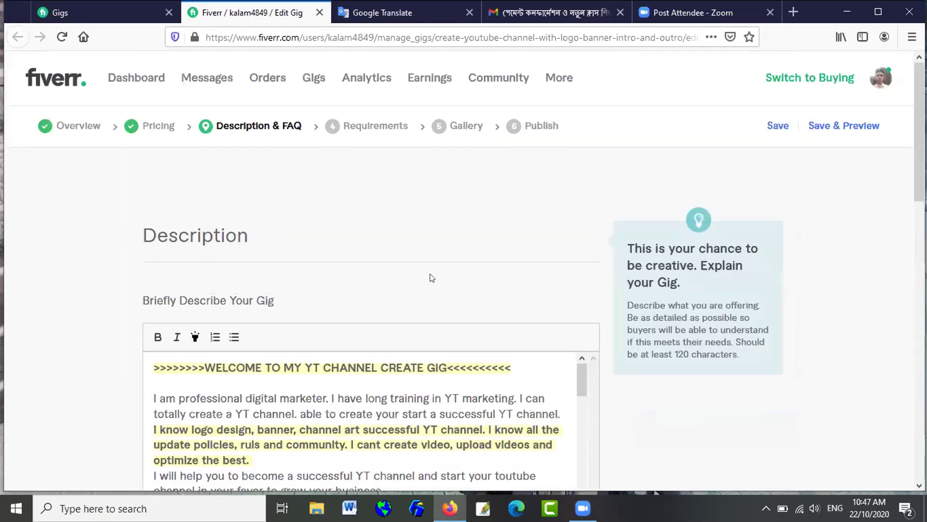
# Save the gig's Description & FAQ and Requirements sections to continue to the Gallery section.
pyautogui.scroll(-4, 464, 280)
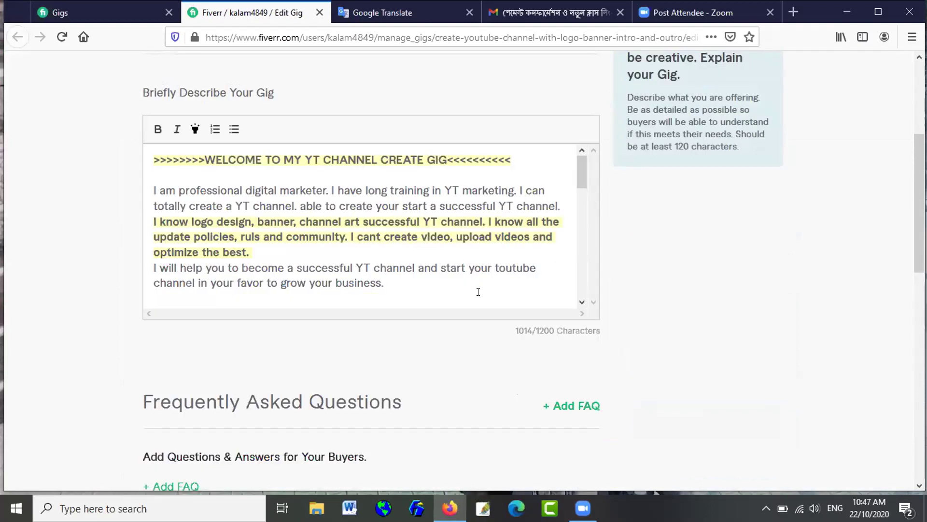
pyautogui.scroll(-6, 478, 291)
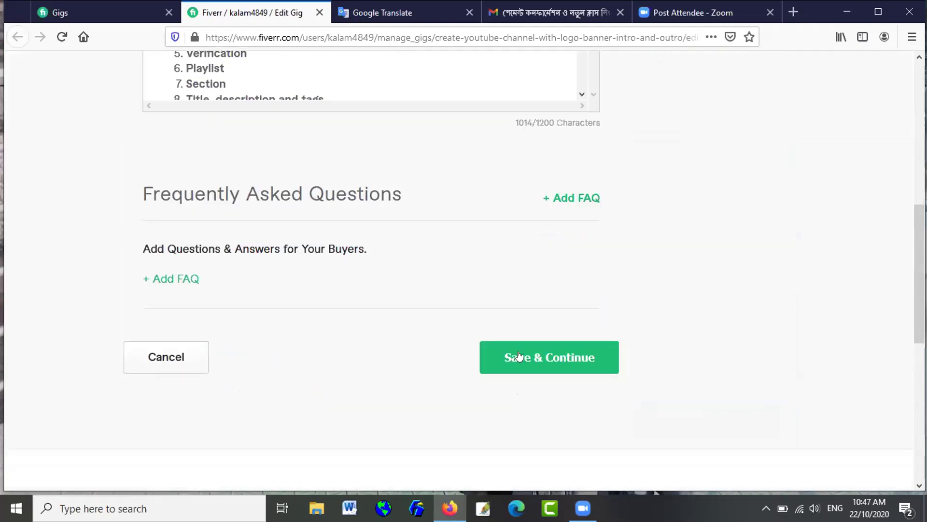
pyautogui.click(525, 358)
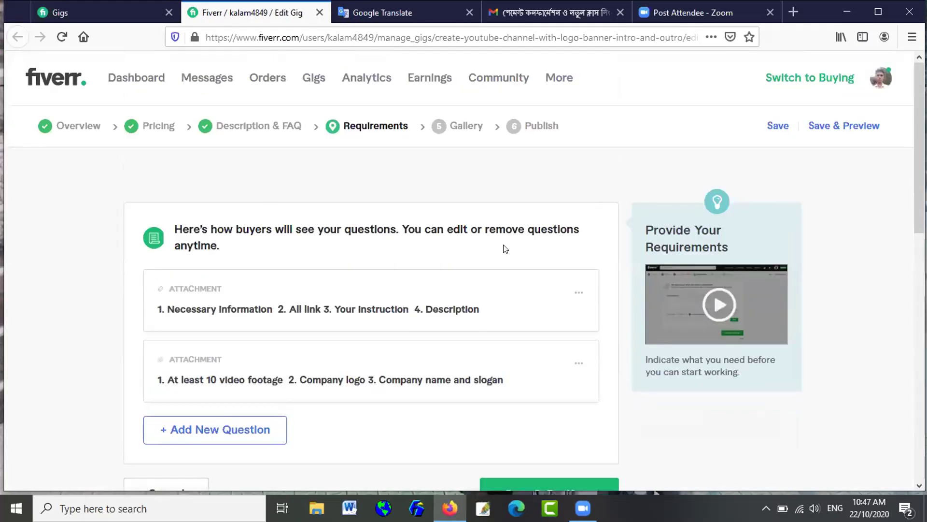
pyautogui.scroll(-4, 529, 316)
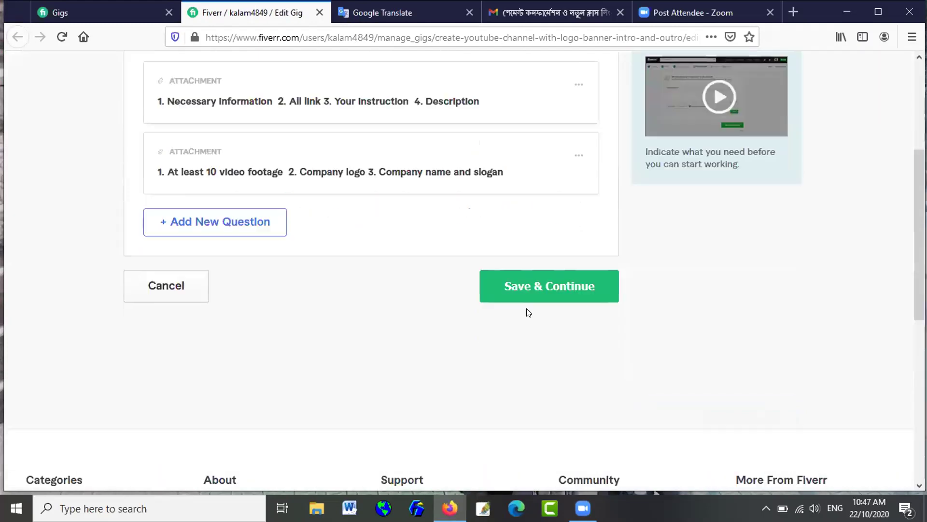
pyautogui.click(538, 285)
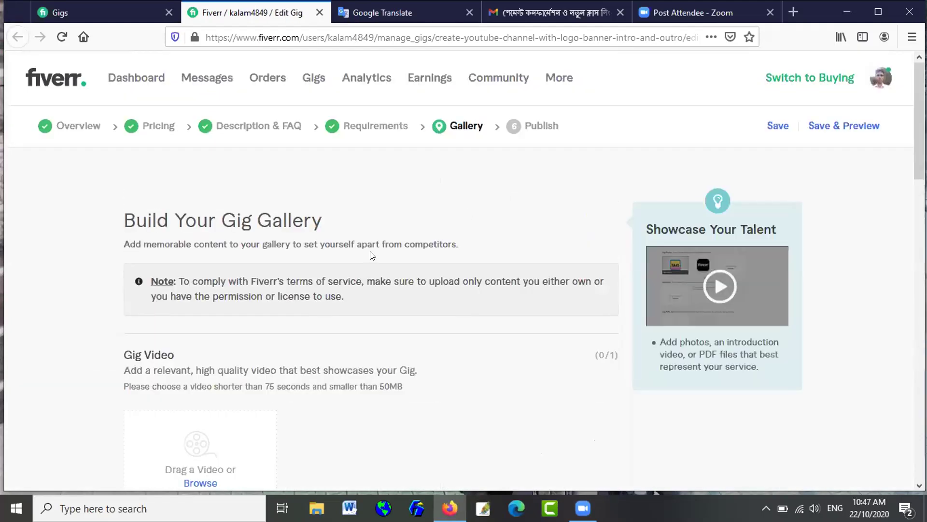
# Try to save the YouTube channel gig's gallery without a video, and check which required items are missing.
pyautogui.scroll(-5, 420, 239)
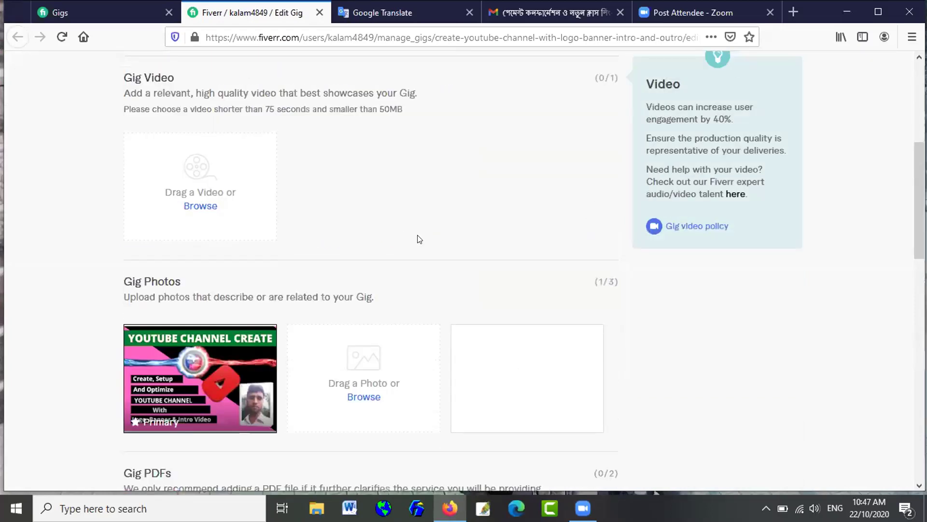
pyautogui.scroll(-6, 420, 240)
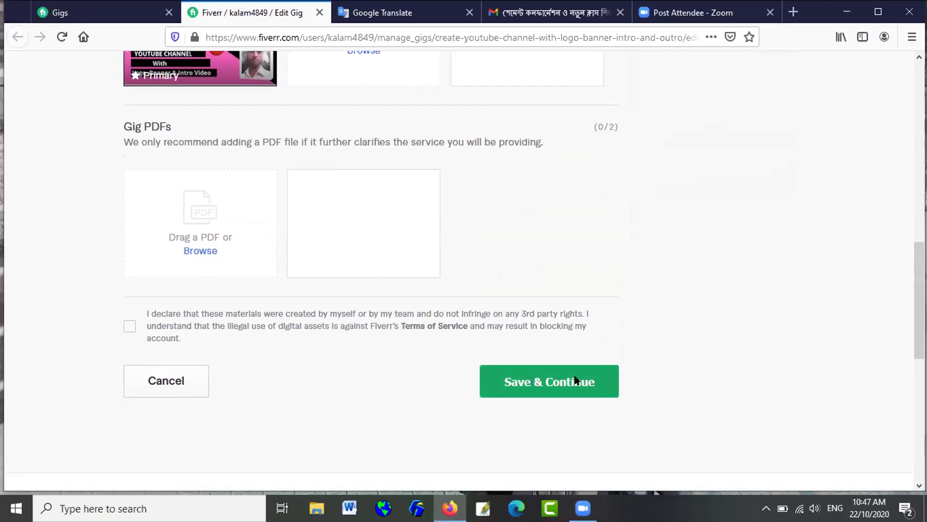
pyautogui.click(582, 382)
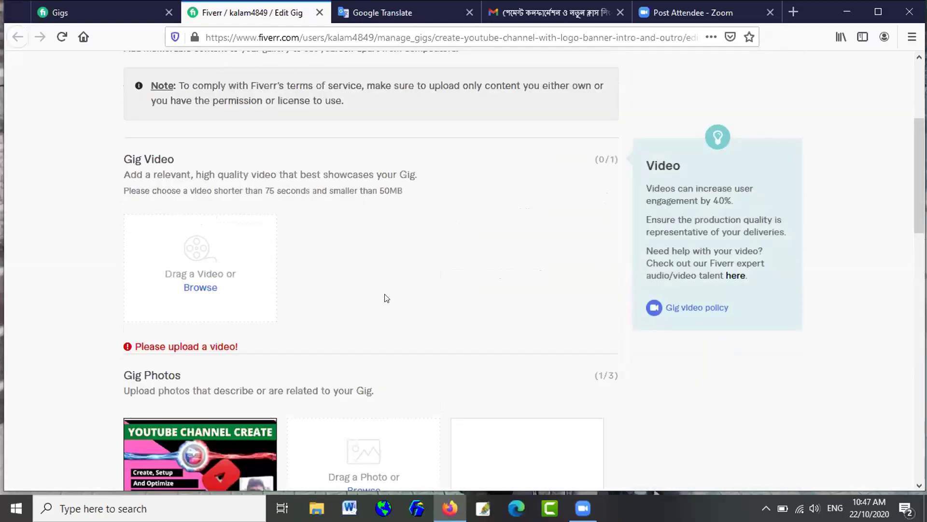
pyautogui.scroll(-5, 362, 295)
pyautogui.scroll(-1, 359, 294)
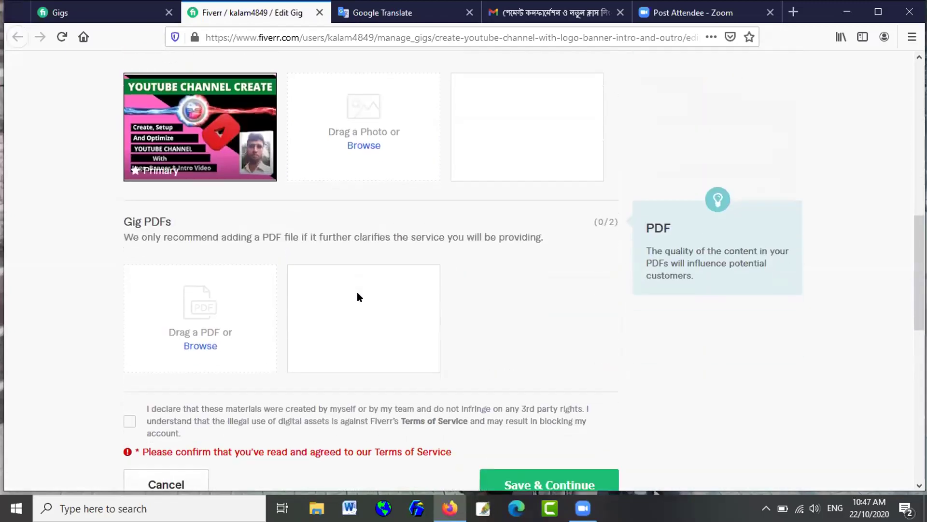
pyautogui.scroll(8, 326, 277)
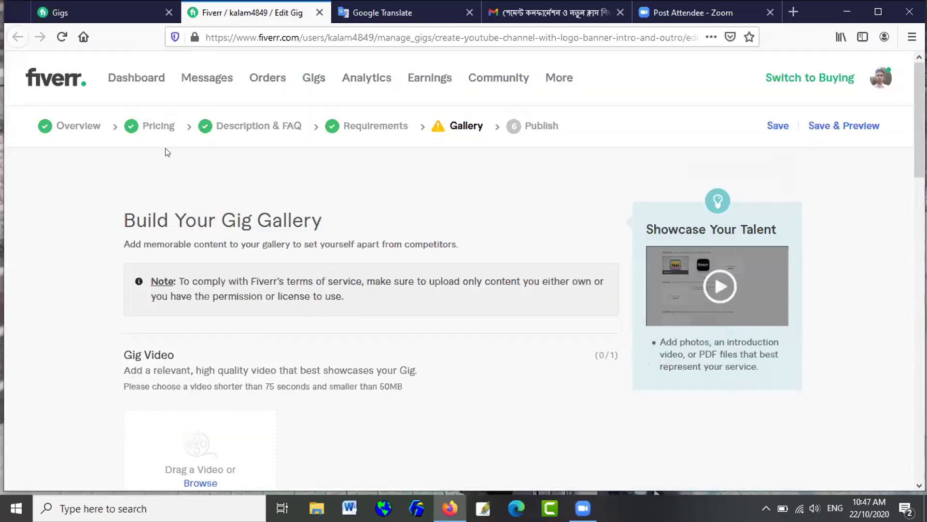
# Reload the gig editor and save the existing Overview and Pricing pages to move on to Description & FAQ.
pyautogui.click(61, 37)
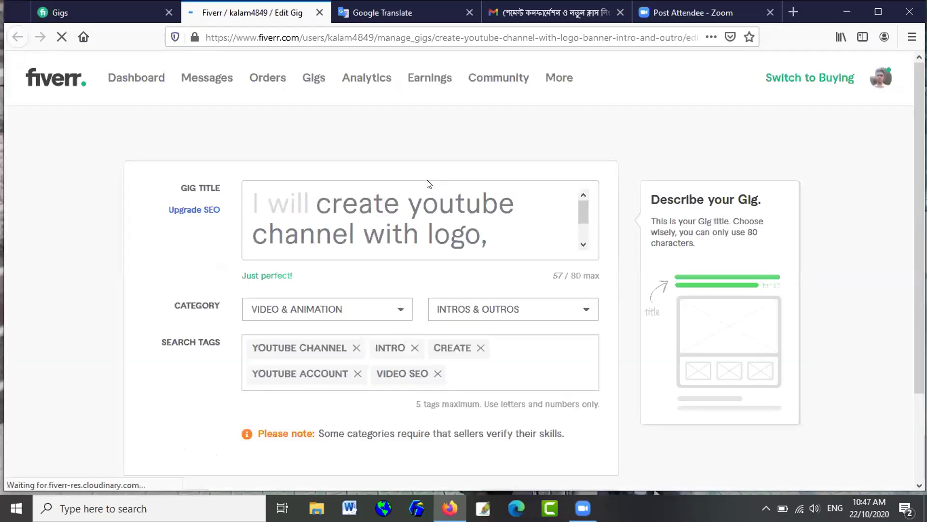
pyautogui.scroll(-6, 467, 365)
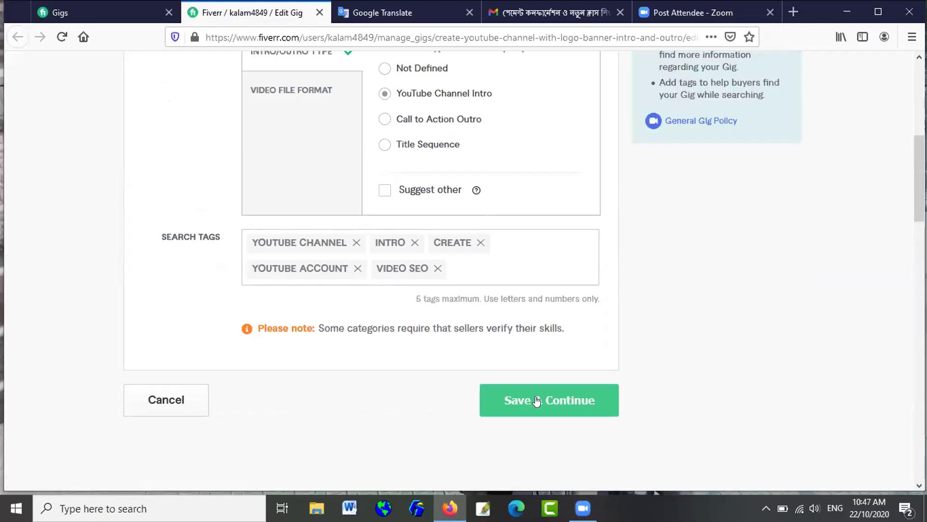
pyautogui.click(536, 400)
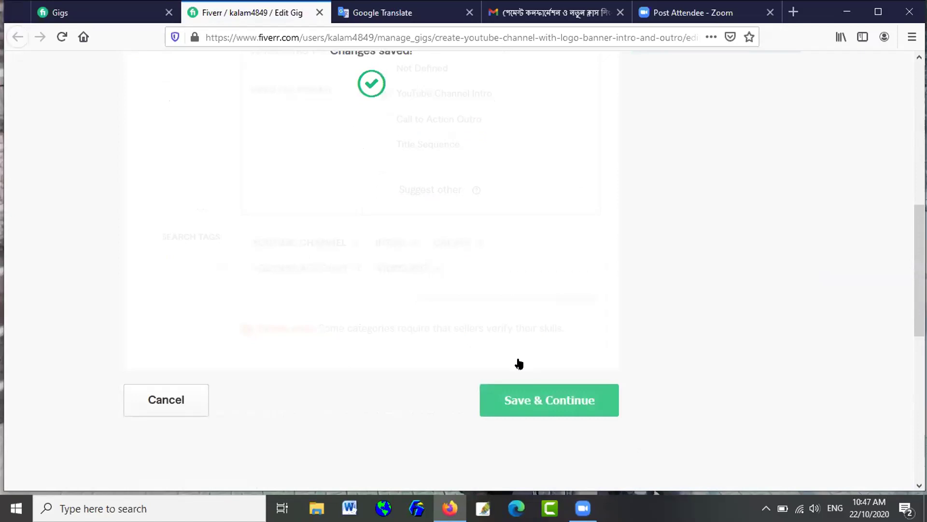
pyautogui.scroll(-10, 516, 317)
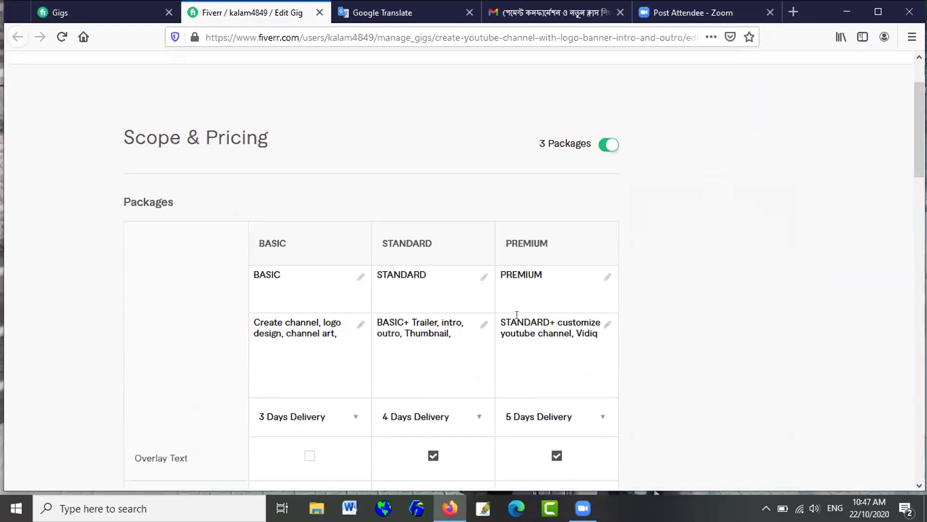
pyautogui.scroll(-4, 524, 354)
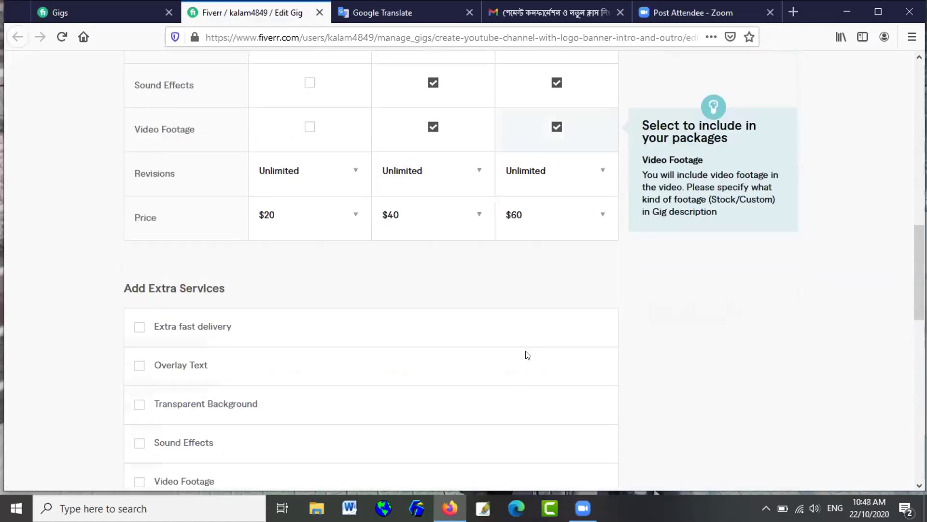
pyautogui.scroll(-4, 534, 401)
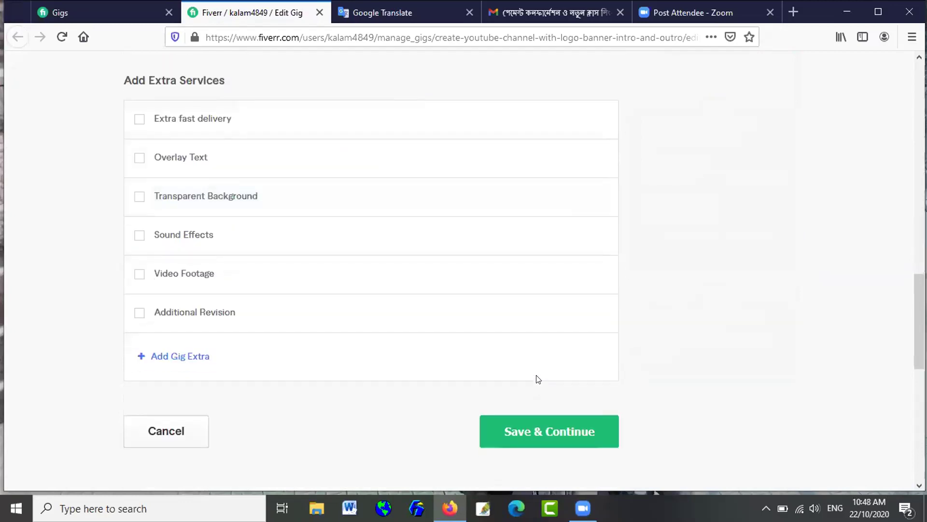
pyautogui.click(543, 418)
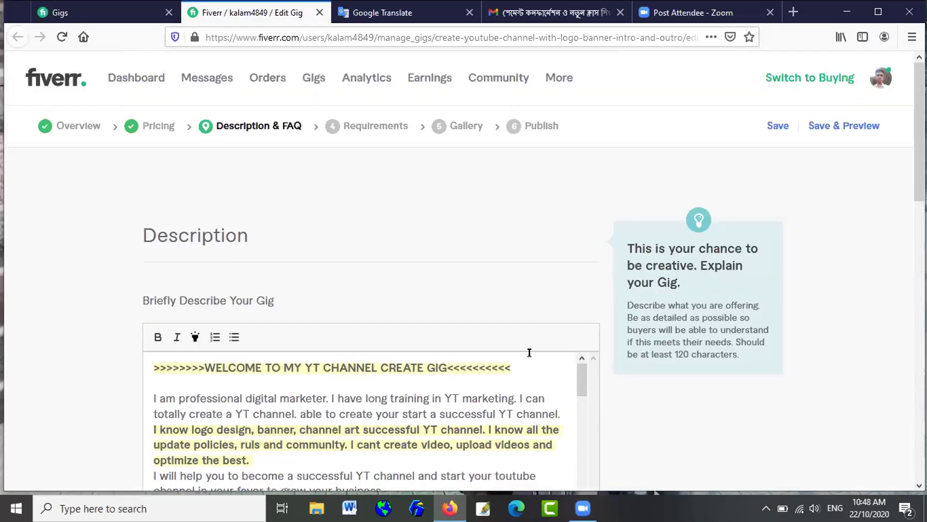
# Save the existing Description & FAQ and Requirements pages to return to the gig gallery.
pyautogui.scroll(-15, 530, 352)
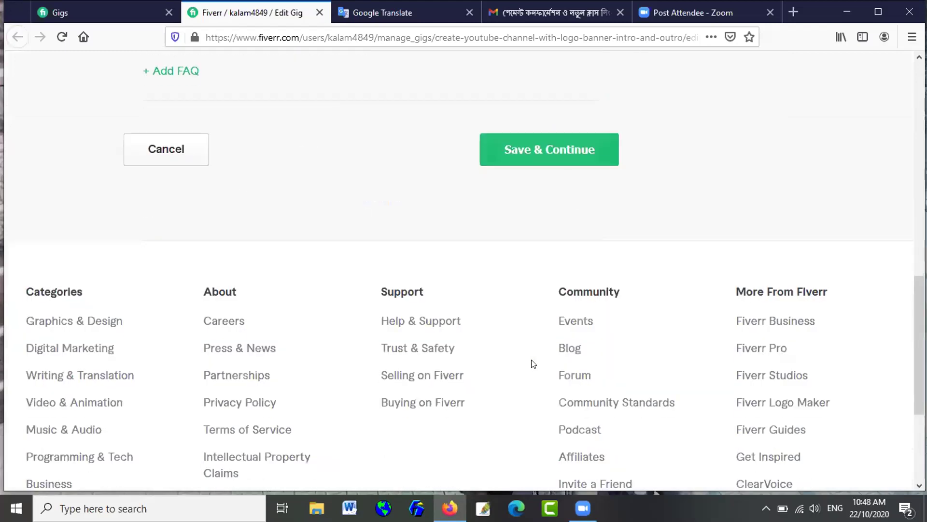
pyautogui.click(513, 151)
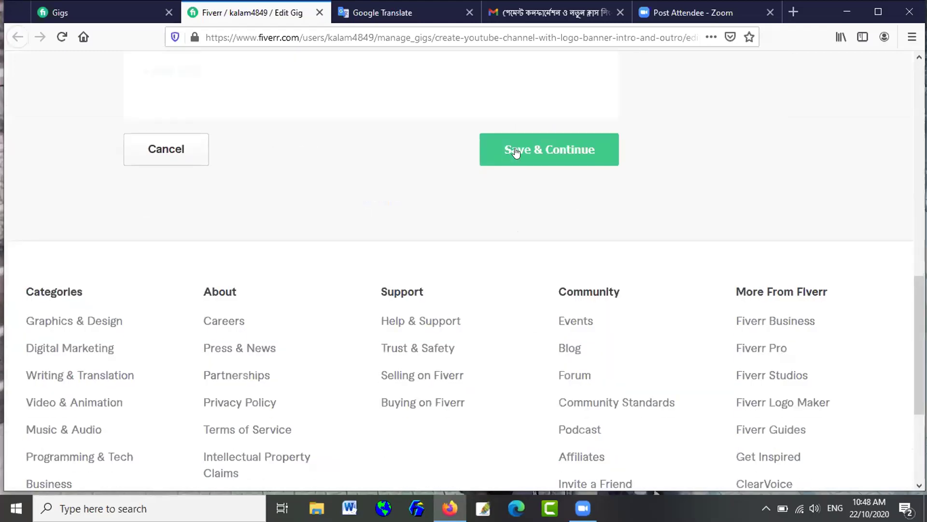
pyautogui.scroll(-6, 539, 336)
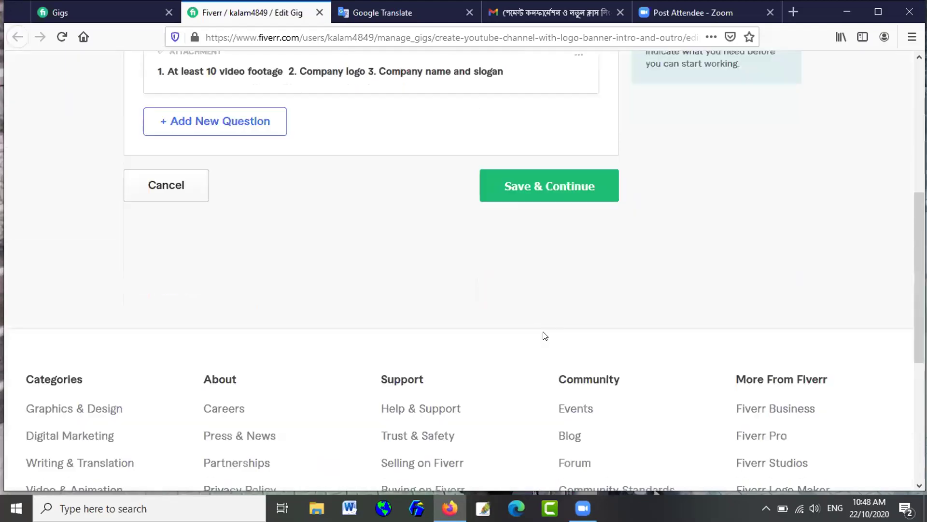
pyautogui.click(548, 152)
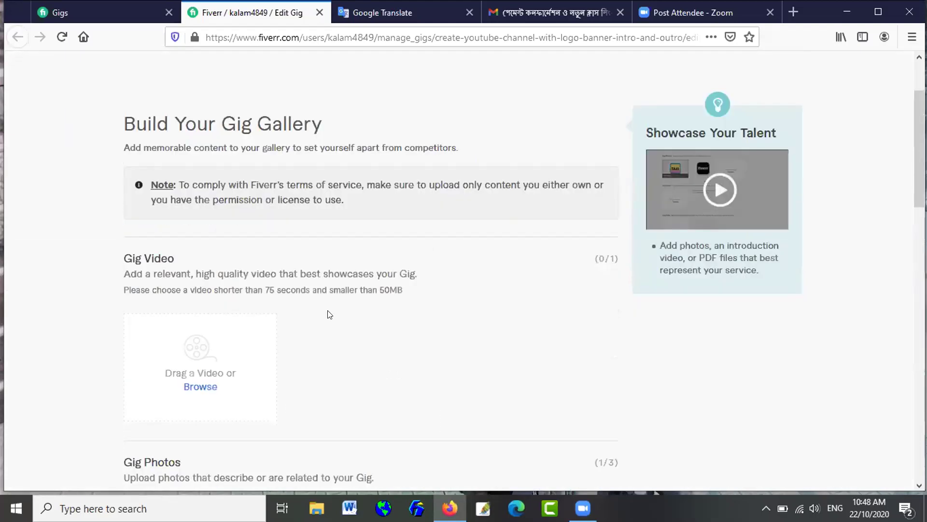
# Accept the declaration about original materials and try to save the gig gallery with only its photo.
pyautogui.scroll(-5, 328, 314)
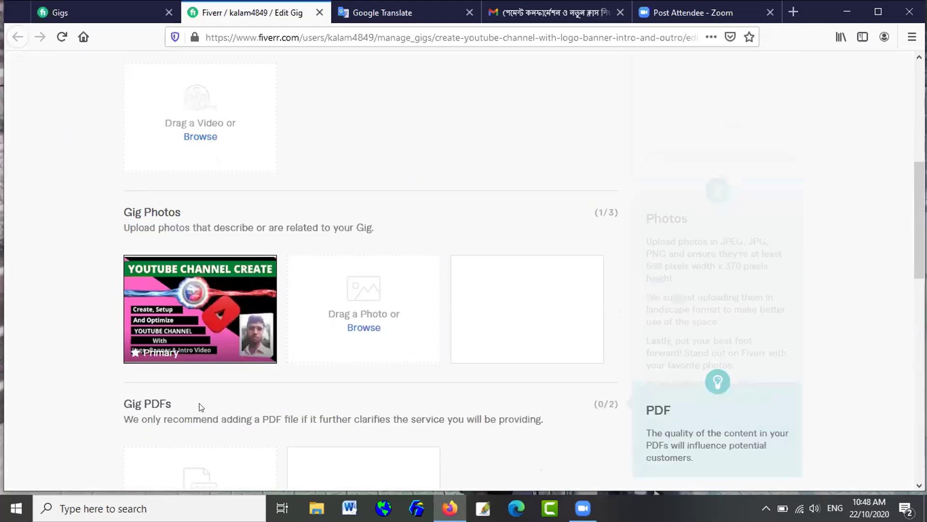
pyautogui.scroll(-4, 201, 407)
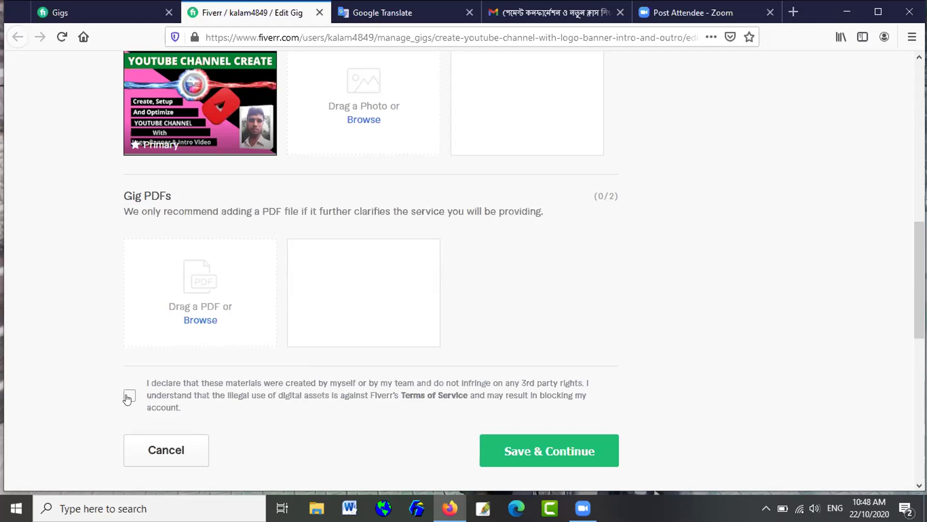
pyautogui.click(549, 447)
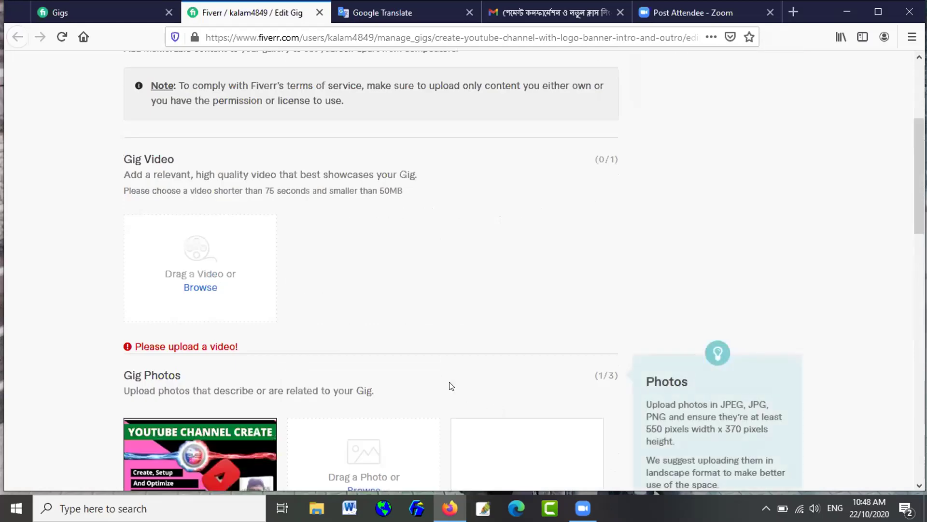
pyautogui.scroll(4, 462, 358)
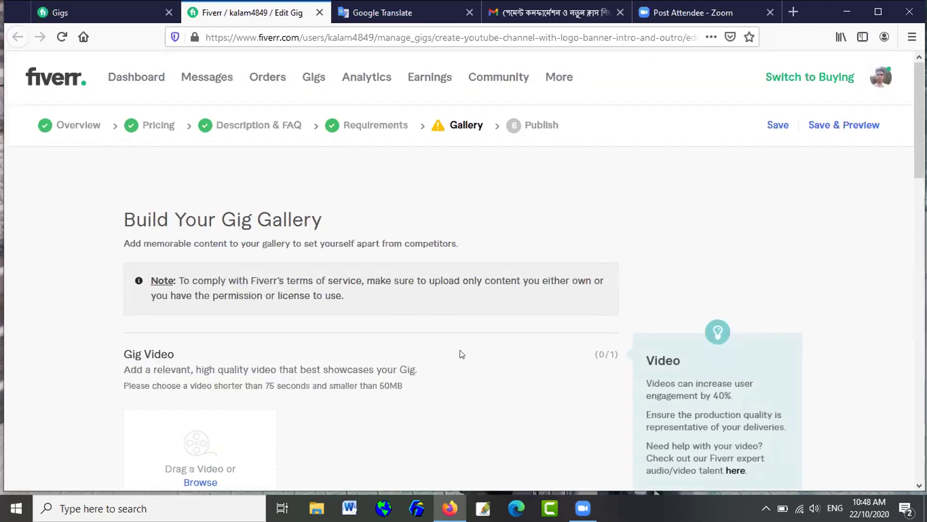
pyautogui.scroll(-4, 466, 350)
pyautogui.scroll(-7, 473, 334)
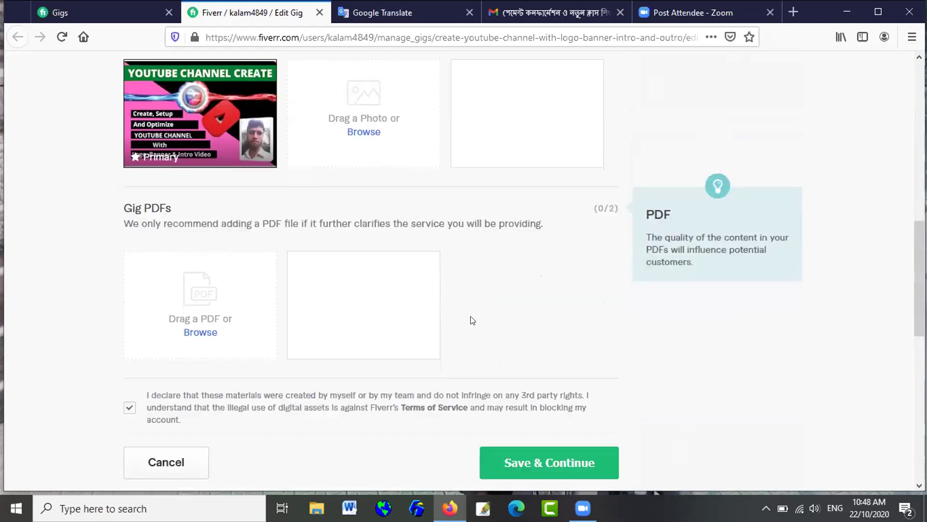
pyautogui.scroll(8, 471, 311)
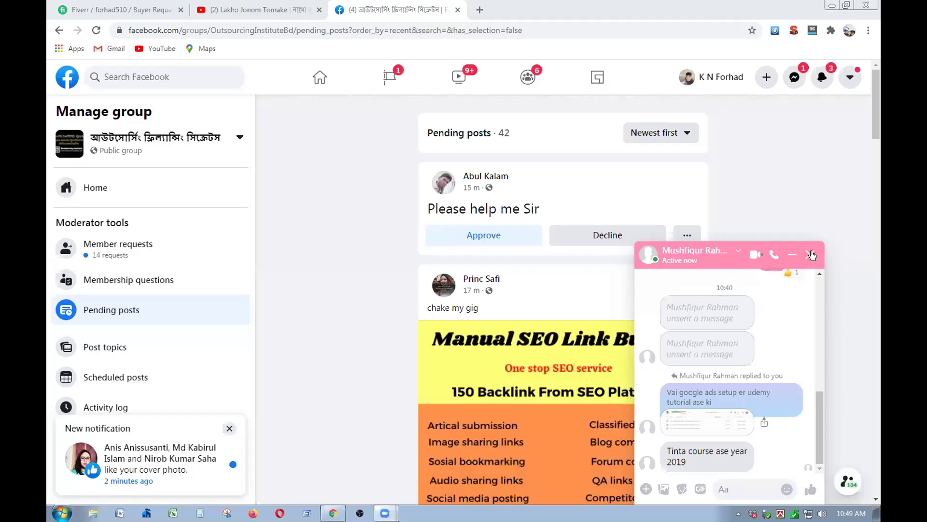
# Switch to the Facebook group's pending posts and look through them, closing the chat windows that cover them.
pyautogui.click(811, 254)
pyautogui.moveTo(436, 293)
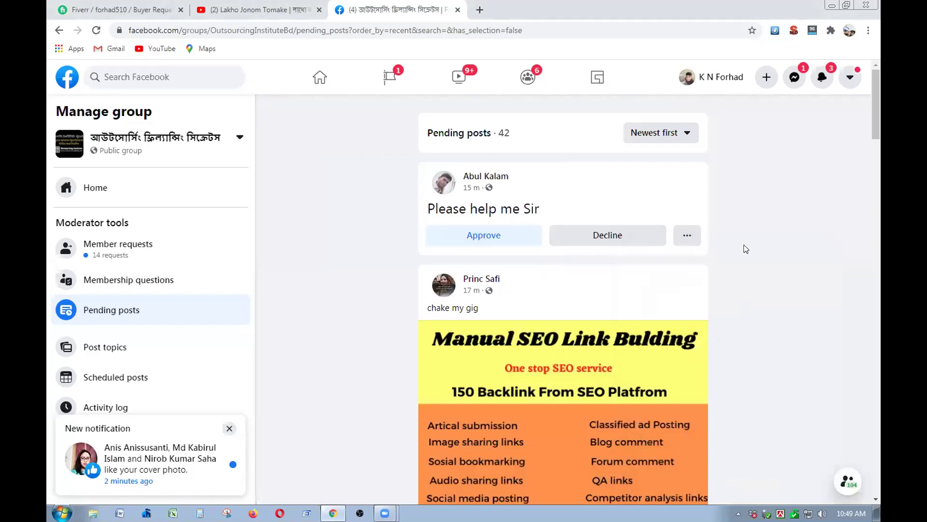
pyautogui.click(607, 235)
pyautogui.scroll(-6, 564, 322)
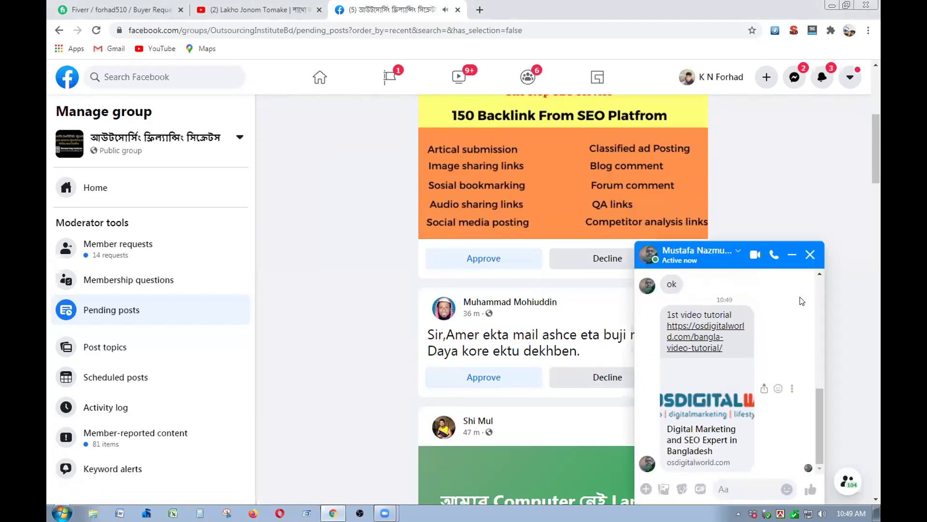
pyautogui.click(809, 254)
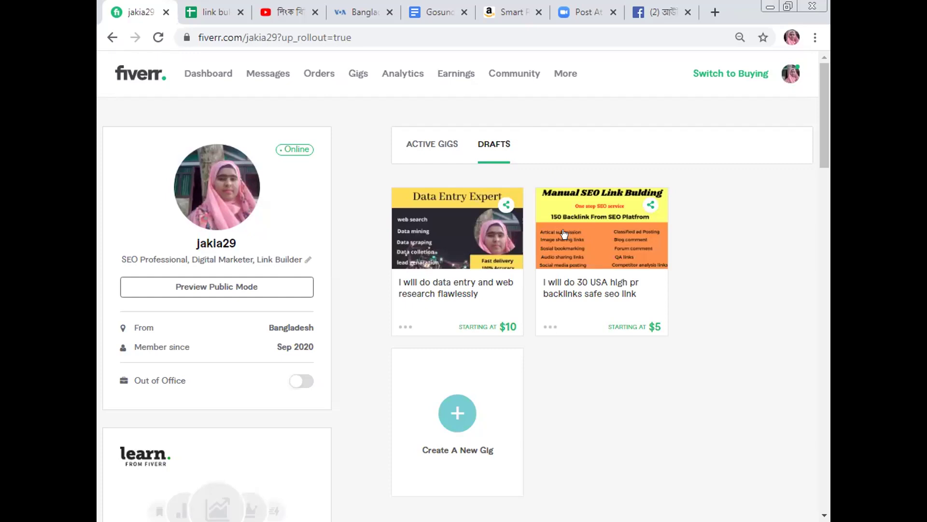
# Switch to the Fiverr drafts, open the "30 USA high pr backlinks safe seo link building" gig for editing, and read its full title.
pyautogui.click(596, 252)
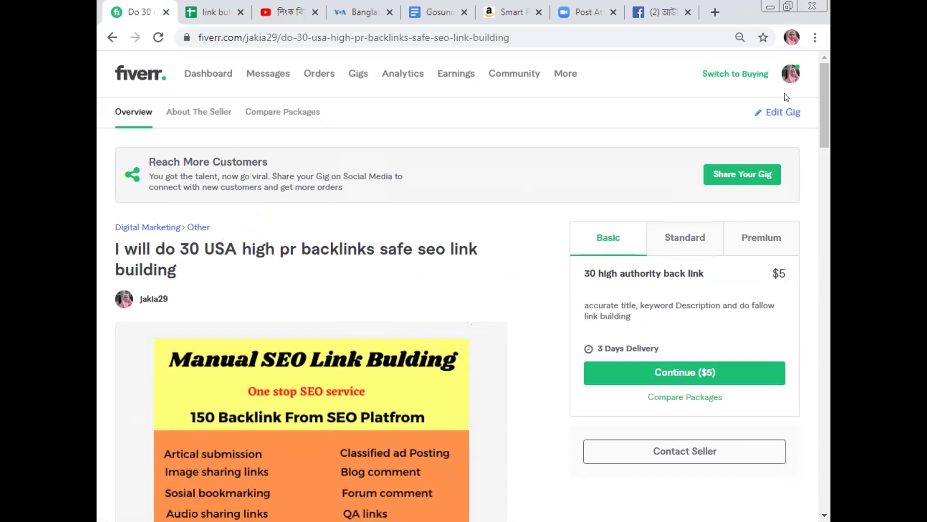
pyautogui.click(776, 112)
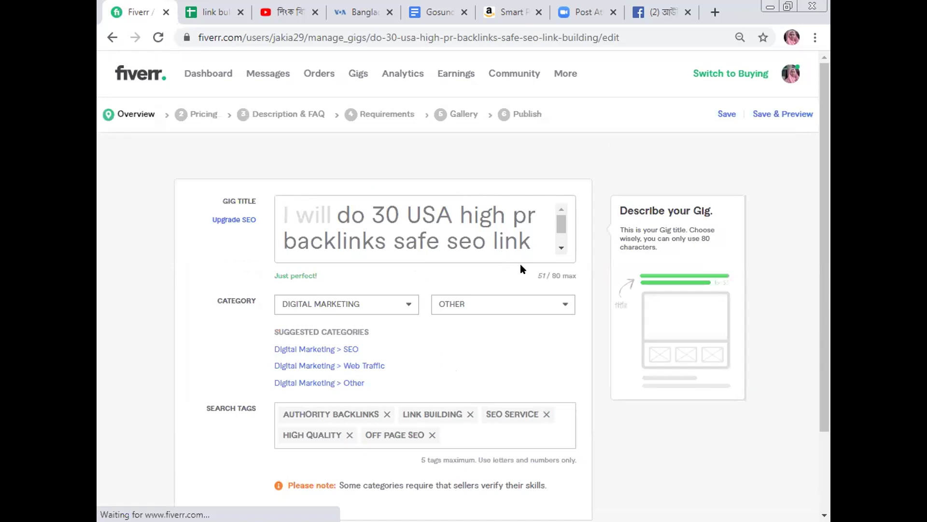
pyautogui.moveTo(560, 227); pyautogui.dragTo(561, 193)
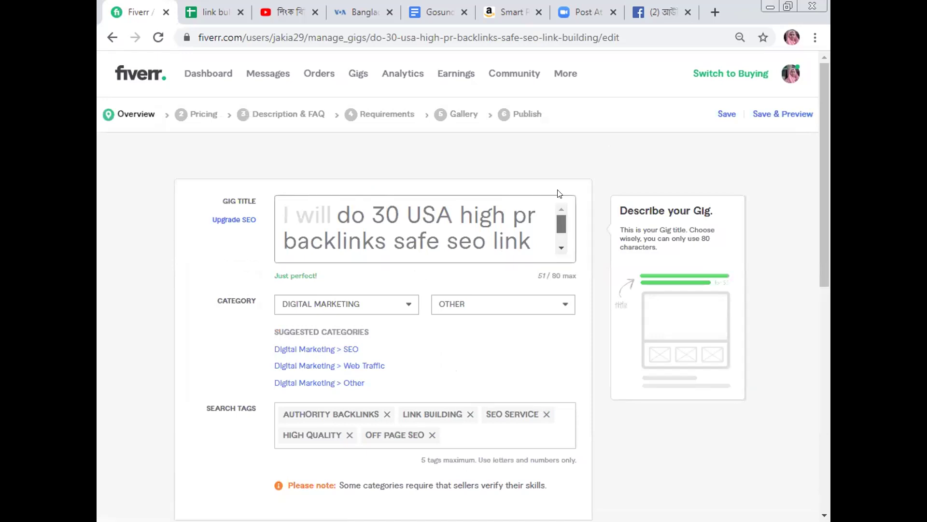
pyautogui.scroll(-1, 556, 222)
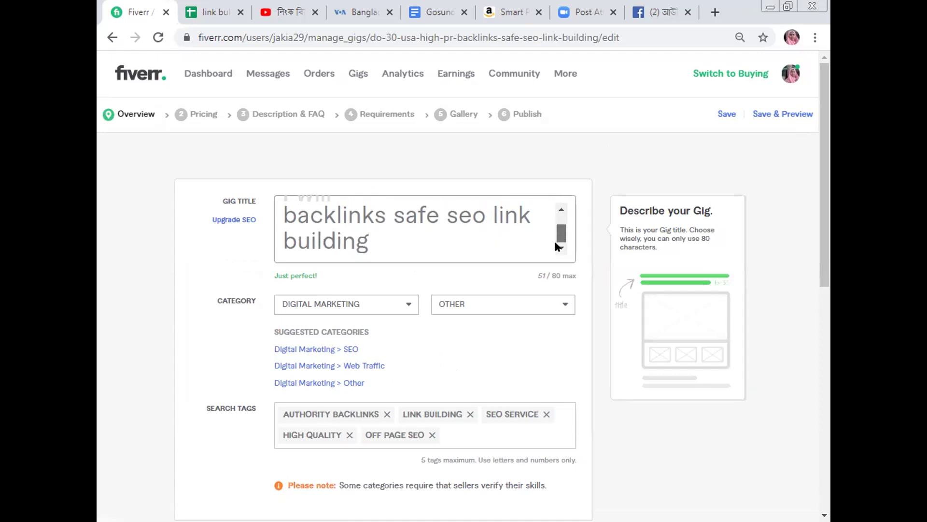
# Check the Digital Marketing subcategory options, keep Other, and save the Overview page to continue to pricing.
pyautogui.click(492, 309)
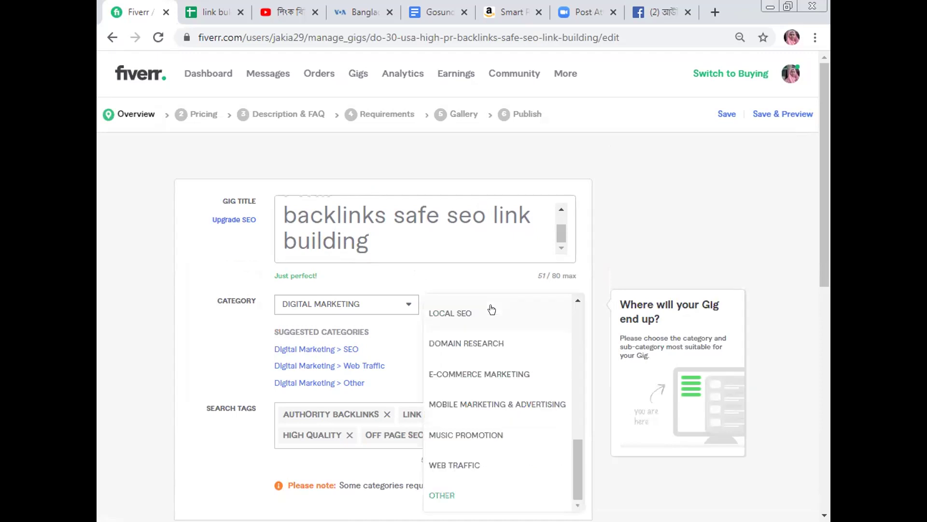
pyautogui.click(596, 248)
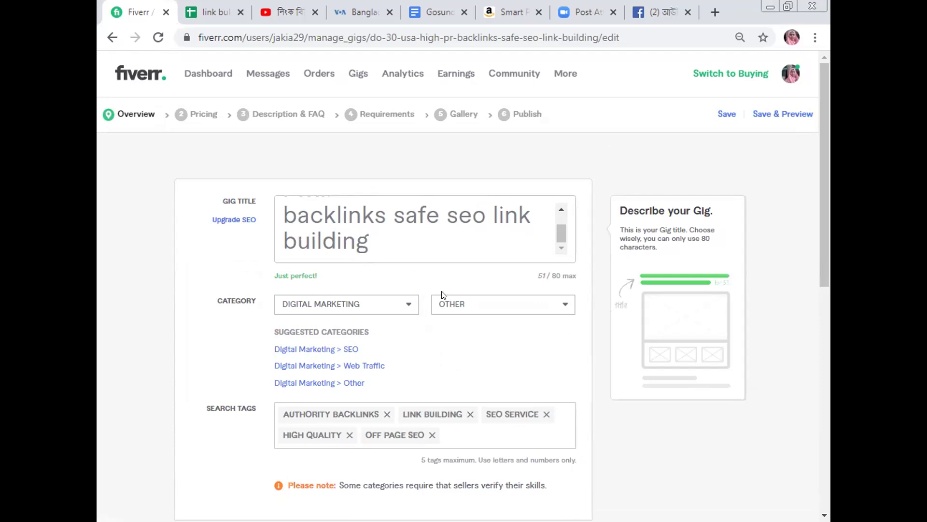
pyautogui.scroll(-2, 438, 297)
pyautogui.scroll(-3, 436, 295)
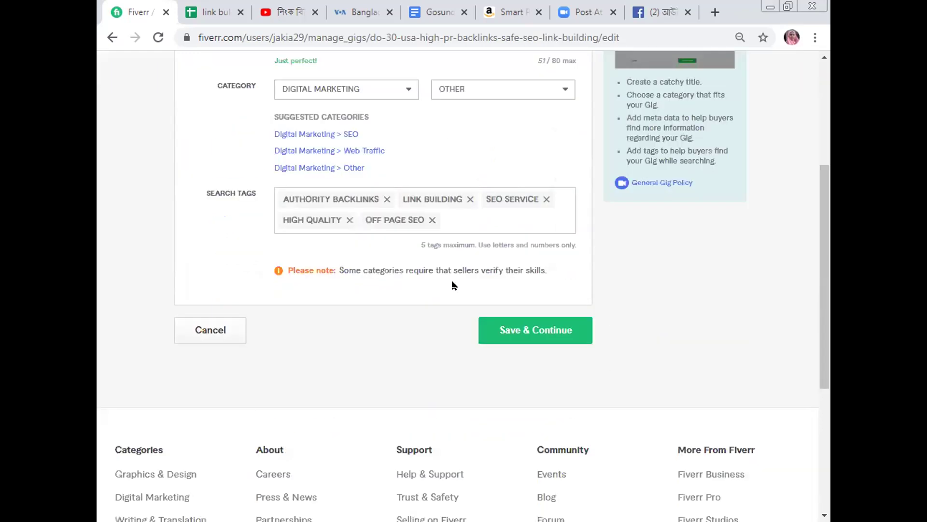
pyautogui.click(507, 328)
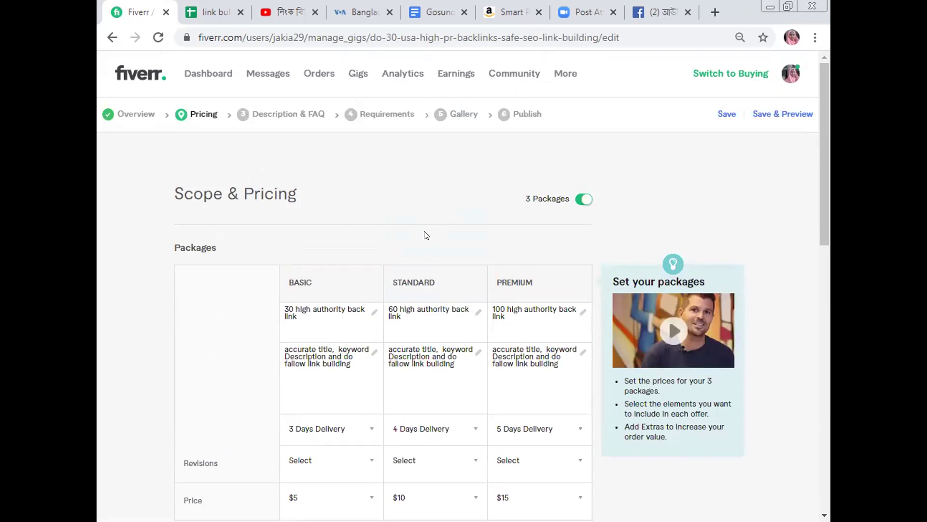
# Capitalize the first word of the Basic, Standard and Premium package descriptions so each begins with "Accurate title".
pyautogui.click(348, 314)
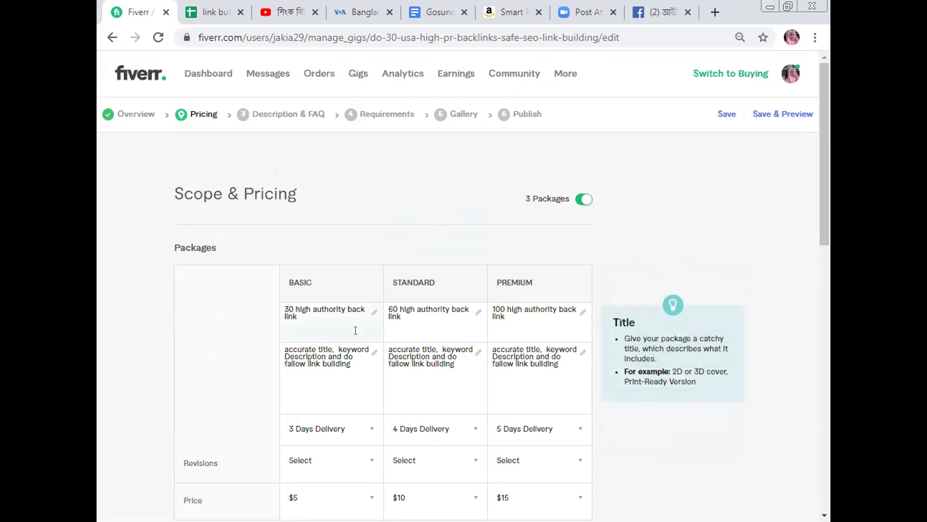
pyautogui.click(333, 353)
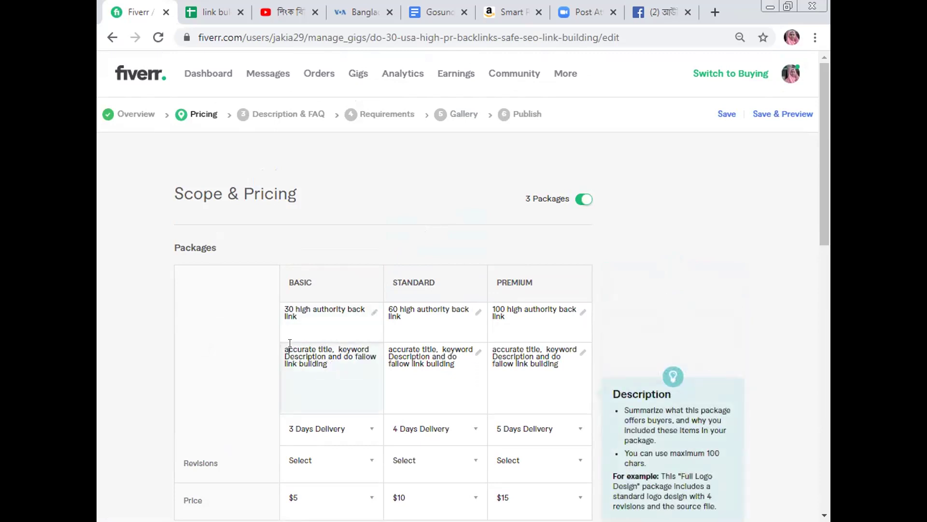
pyautogui.press('BackSpace')
pyautogui.write('A')
pyautogui.click(390, 349)
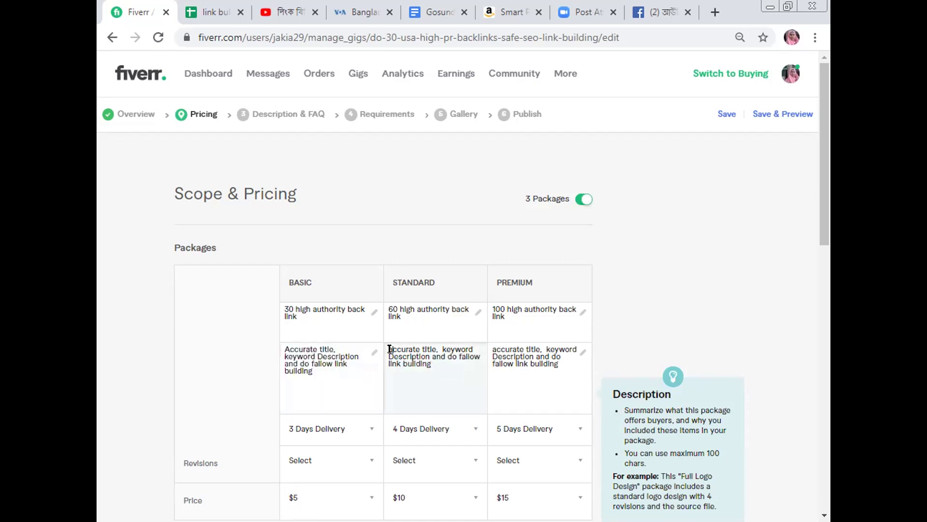
pyautogui.press('BackSpace')
pyautogui.write('A')
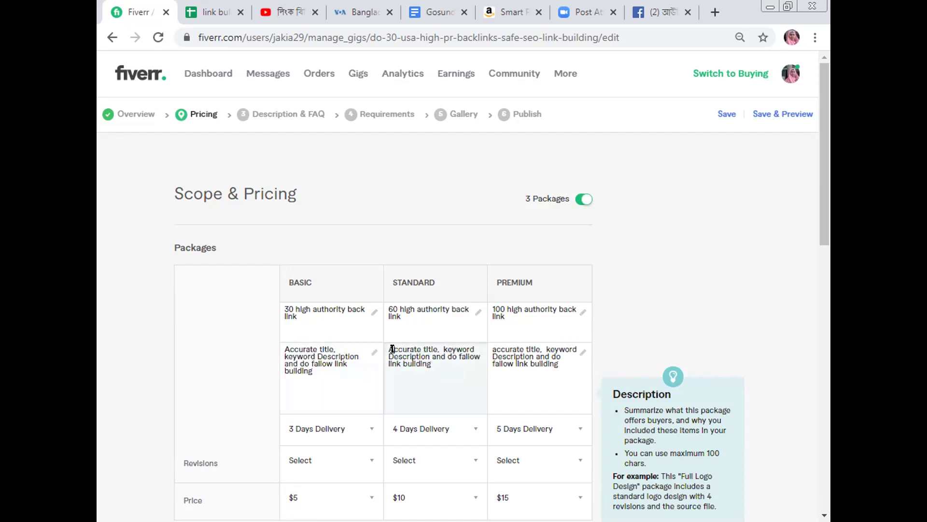
pyautogui.click(494, 348)
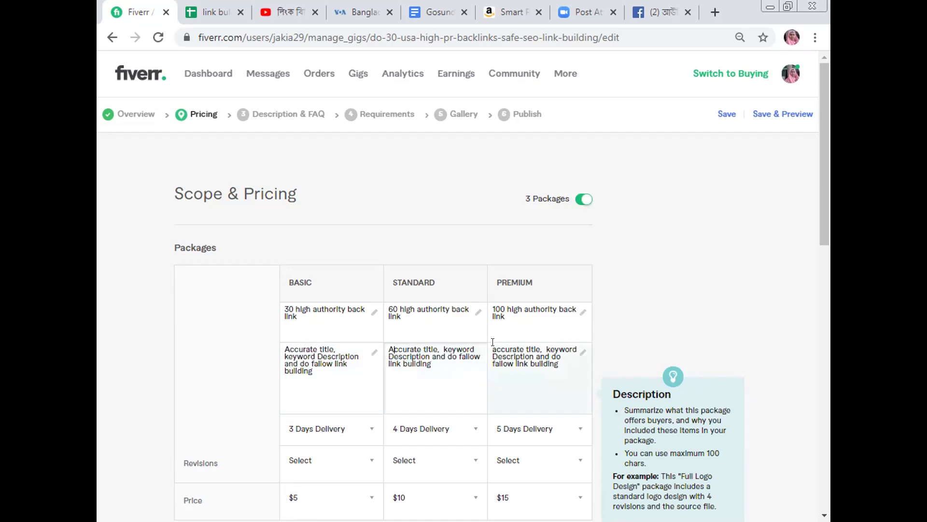
pyautogui.press('BackSpace')
pyautogui.write('A')
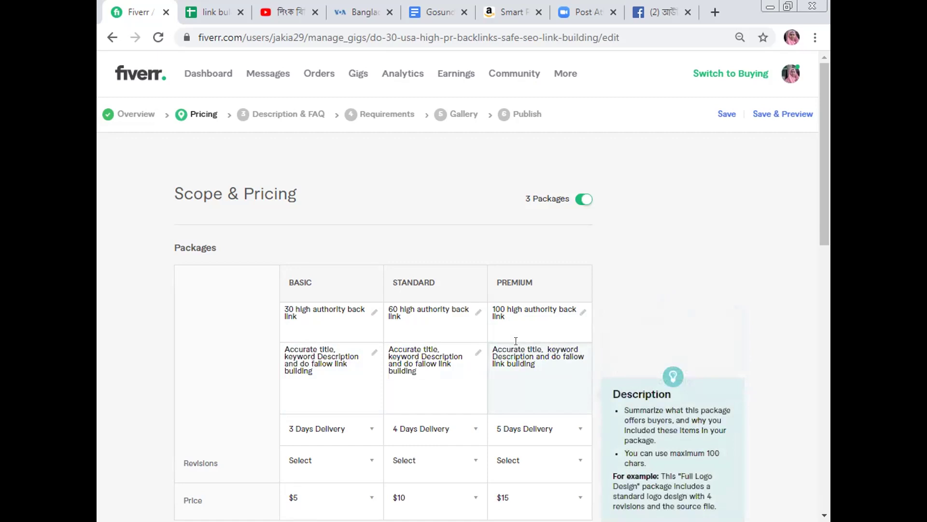
pyautogui.click(508, 332)
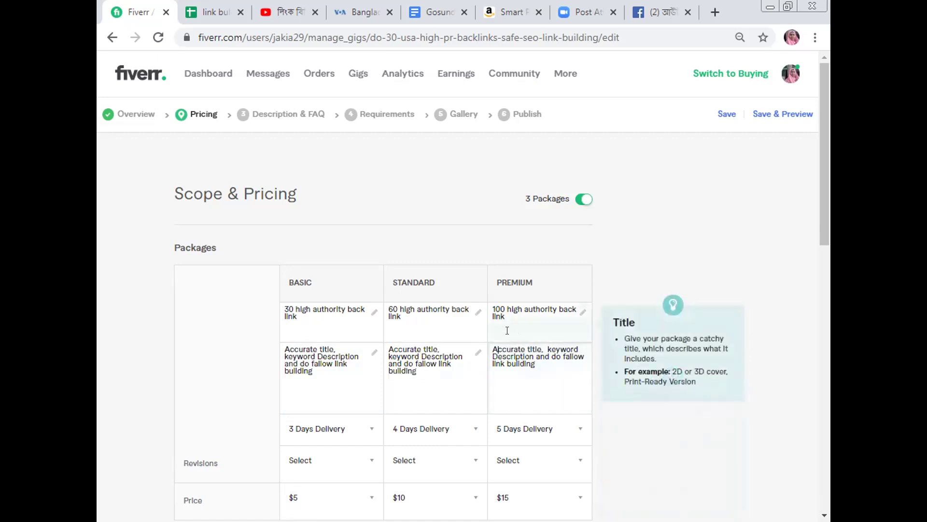
# Set the revisions to Unlimited for the Basic, Standard and Premium packages, and save the Pricing page to continue.
pyautogui.scroll(-3, 514, 326)
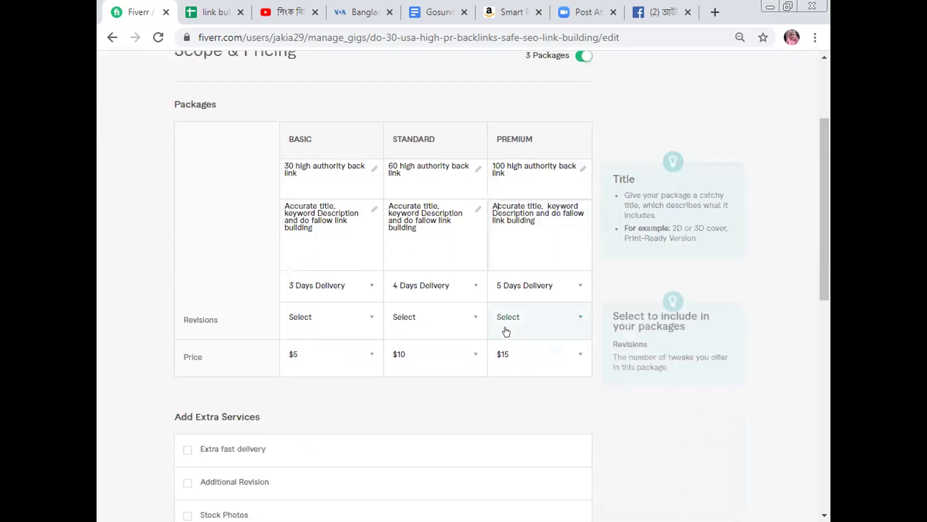
pyautogui.click(373, 314)
pyautogui.scroll(-3, 334, 387)
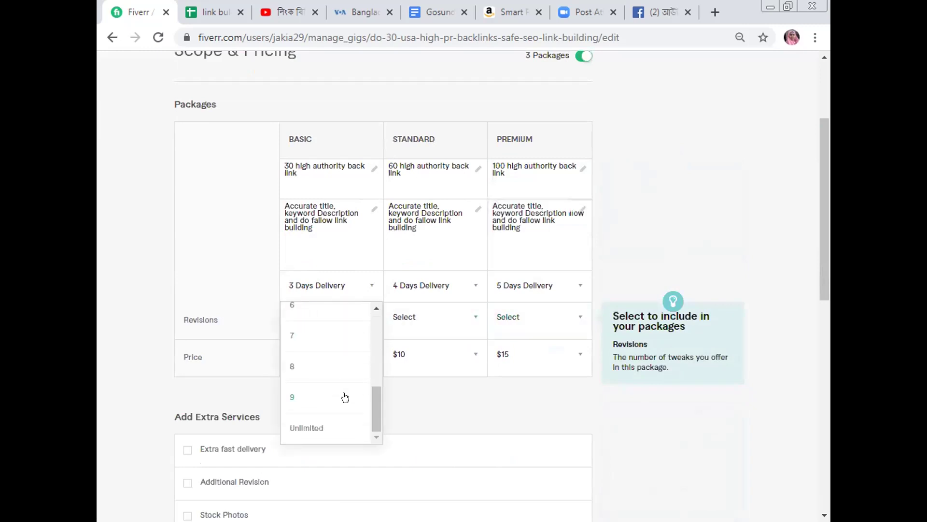
pyautogui.click(344, 427)
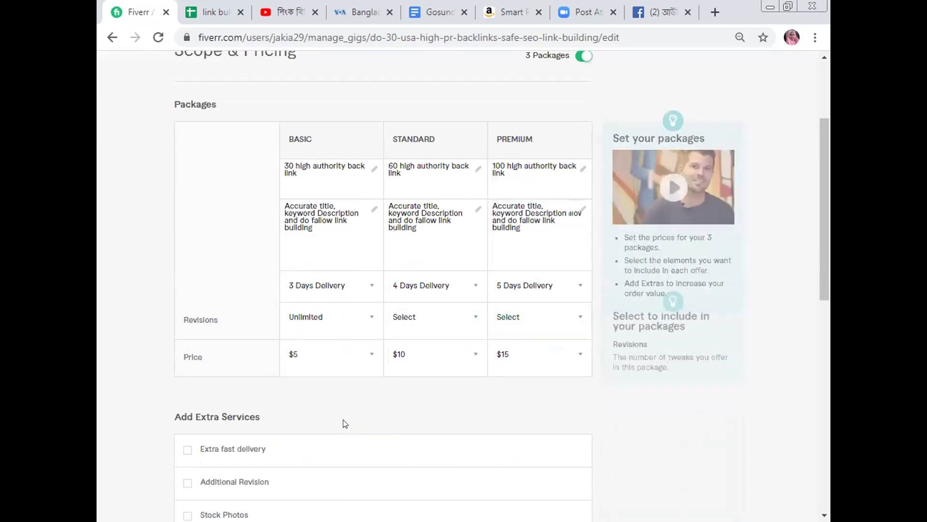
pyautogui.click(476, 317)
pyautogui.scroll(-10, 411, 389)
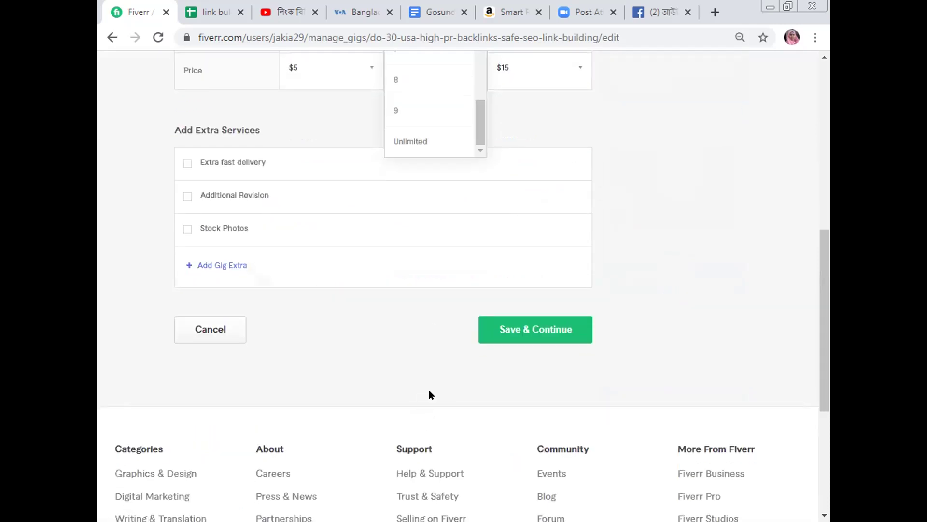
pyautogui.click(424, 144)
pyautogui.scroll(1, 516, 181)
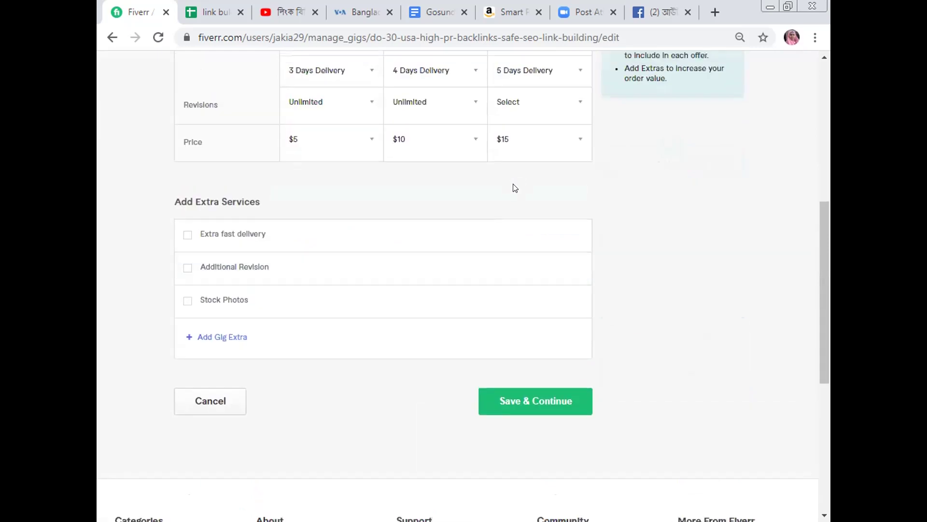
pyautogui.click(574, 100)
pyautogui.scroll(-3, 507, 203)
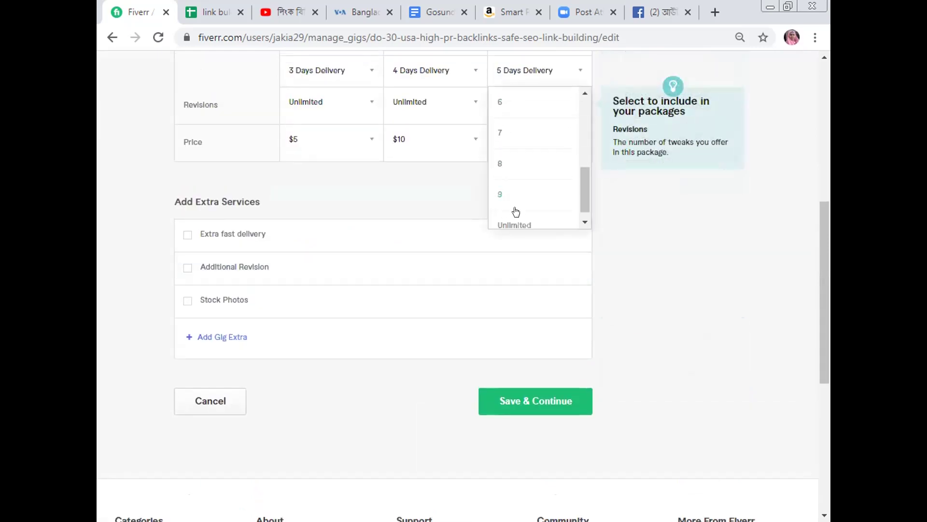
pyautogui.click(514, 224)
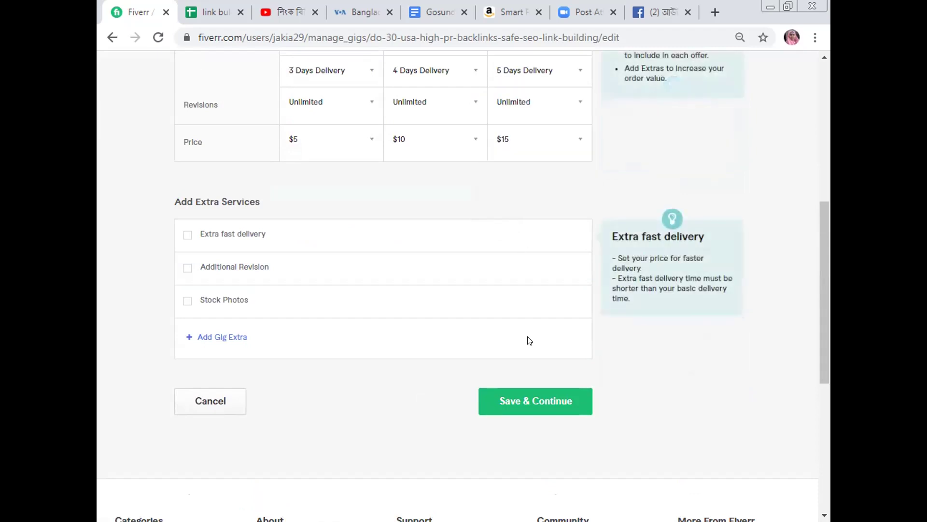
pyautogui.click(526, 405)
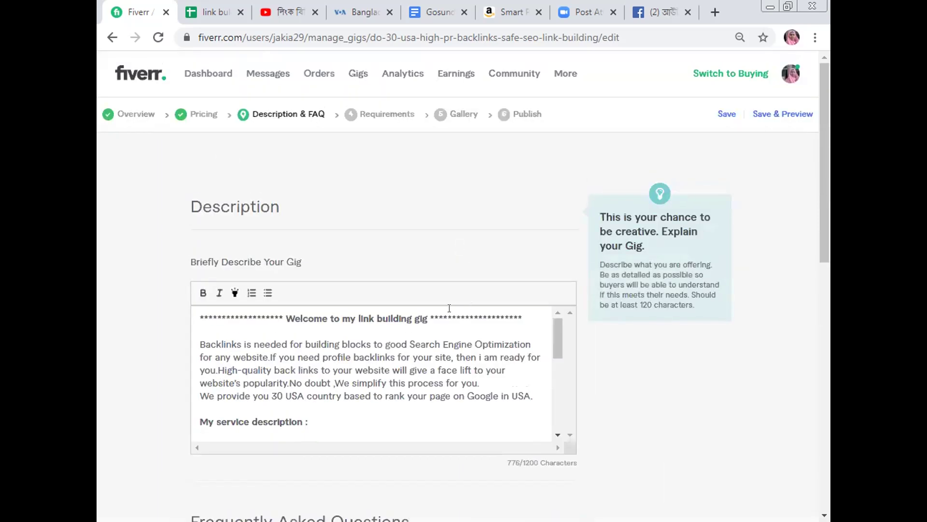
# Join "back links" into "backlinks" in the "High-quality" sentence of the gig description's opening paragraph.
pyautogui.click(507, 338)
pyautogui.click(297, 366)
pyautogui.press('BackSpace')
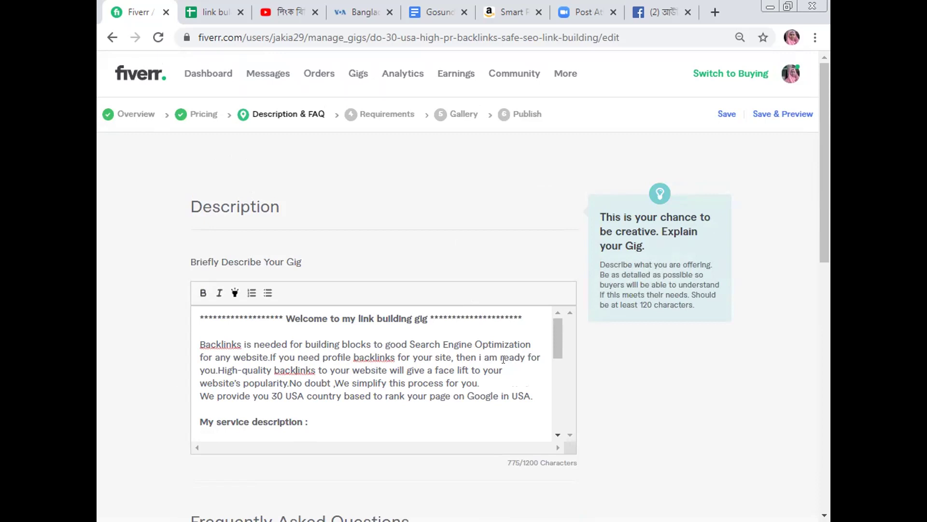
# Read through the gig description's service list and insert a blank line below the "Why you are hire me :" heading.
pyautogui.scroll(-3, 498, 353)
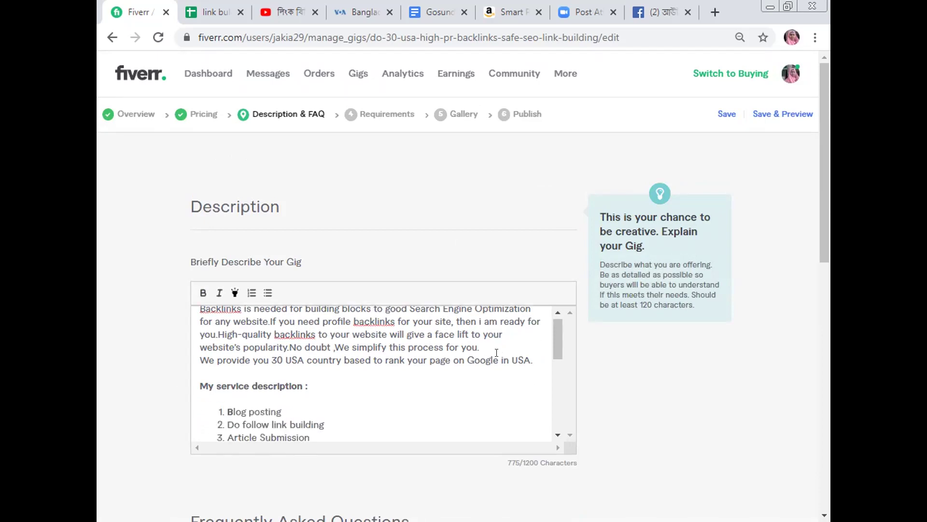
pyautogui.scroll(2, 496, 353)
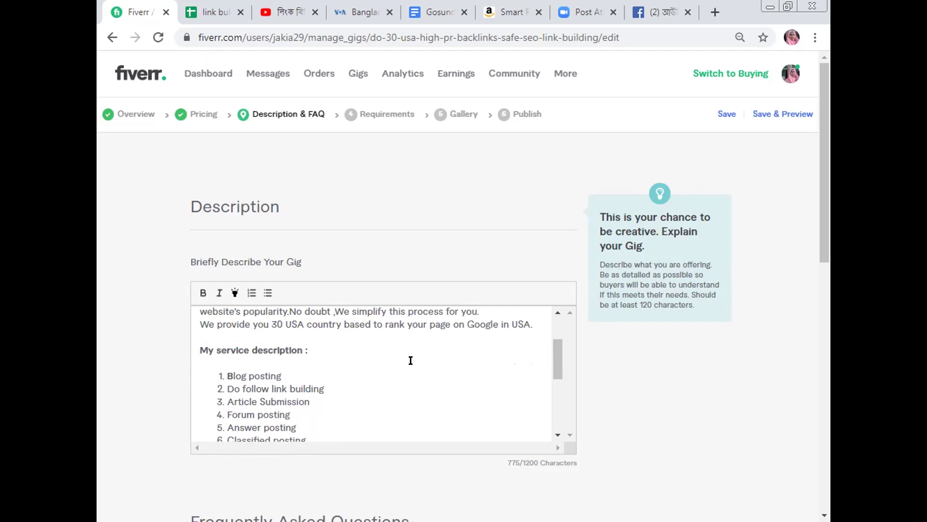
pyautogui.scroll(-3, 321, 373)
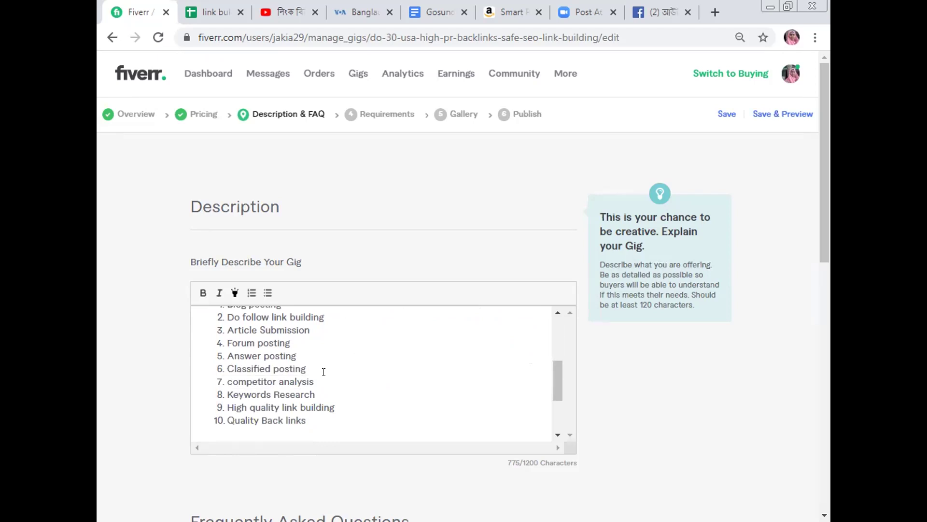
pyautogui.scroll(-3, 323, 371)
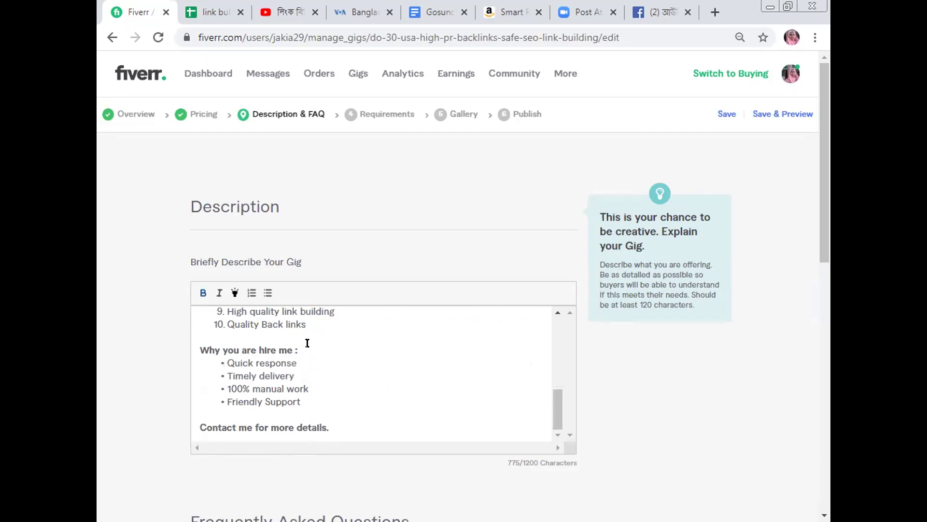
pyautogui.press('Return')
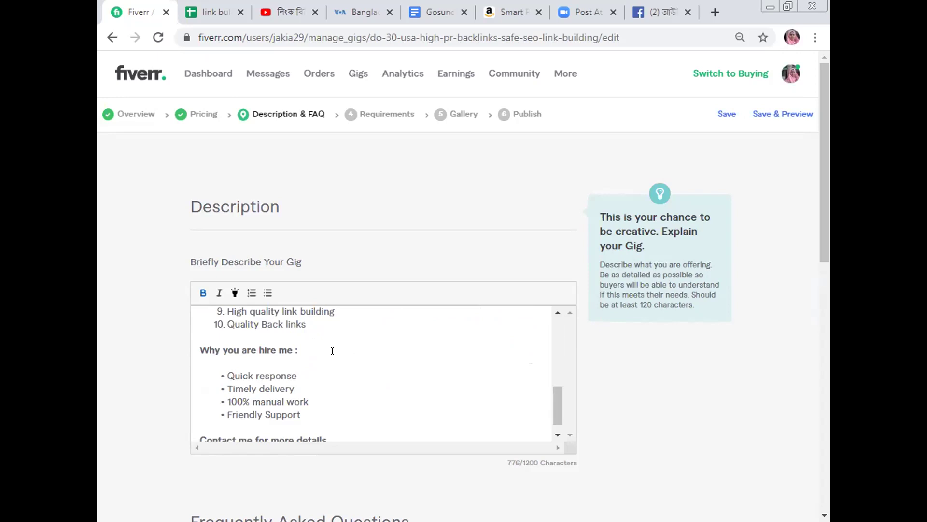
# Add a closing "Thank you" after a blank line below "Contact me for more details." and save the description to continue.
pyautogui.scroll(-1, 333, 351)
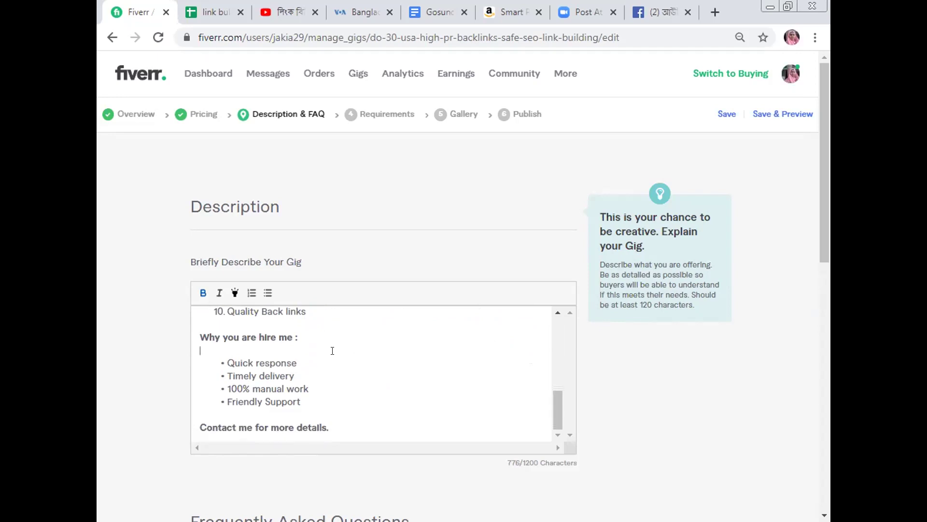
pyautogui.scroll(-3, 333, 351)
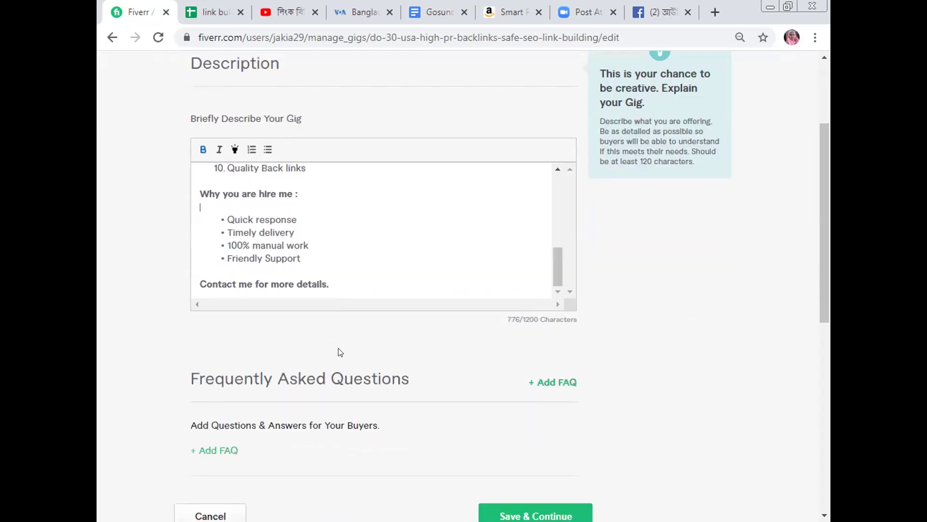
pyautogui.click(326, 281)
pyautogui.press('Return')
pyautogui.press('Return')
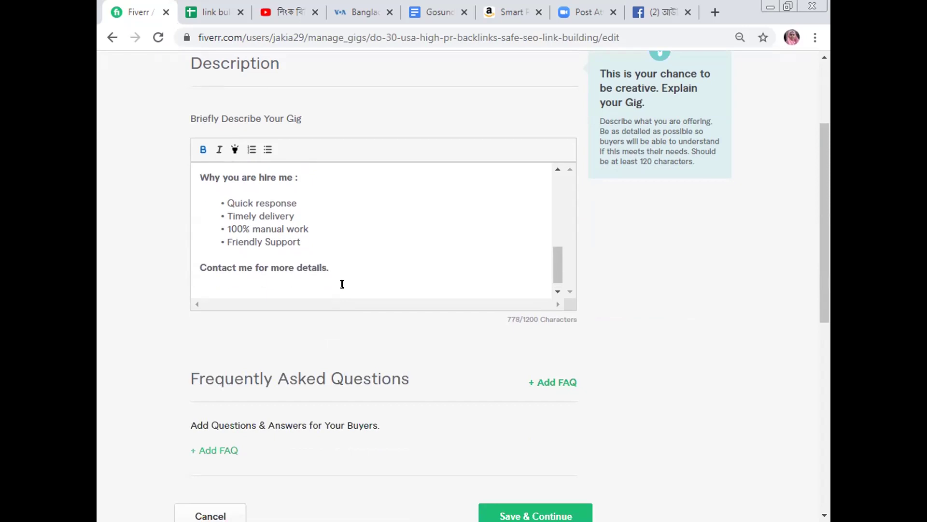
pyautogui.write('Thank')
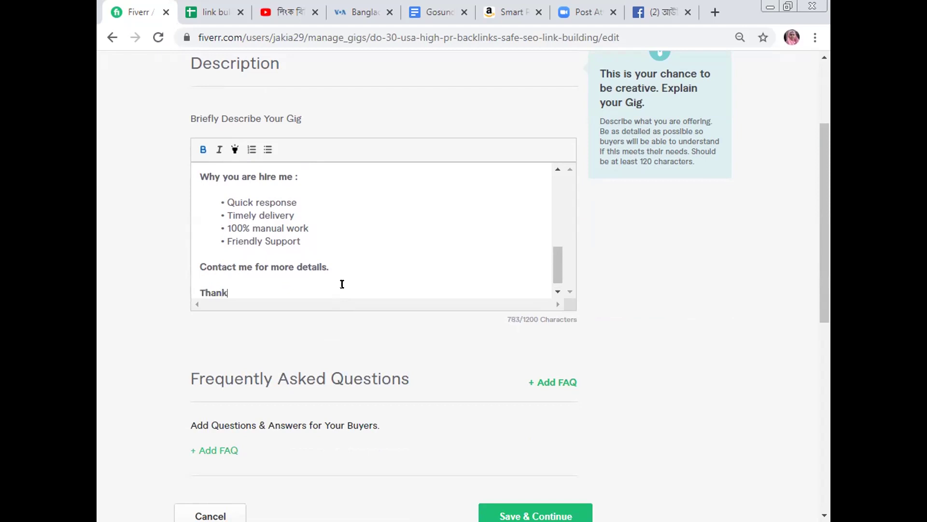
pyautogui.write(' you')
pyautogui.click(534, 514)
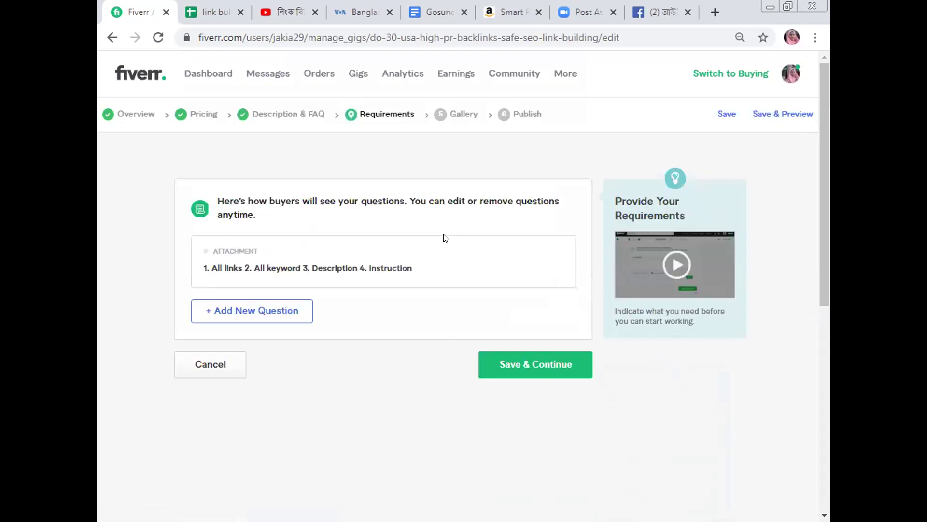
# Save the Requirements page with its existing question and check the gallery's video, photo and PDF sections.
pyautogui.click(508, 361)
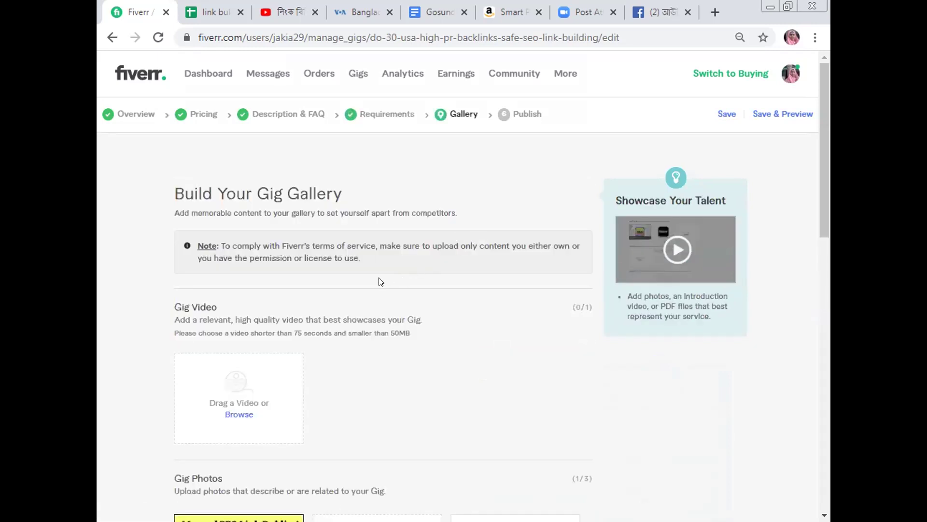
pyautogui.scroll(-4, 376, 279)
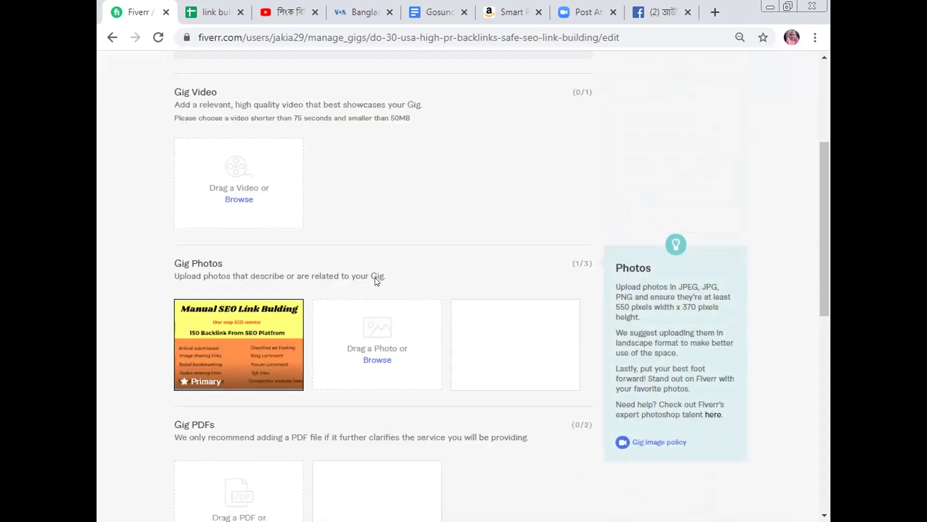
pyautogui.scroll(-3, 445, 277)
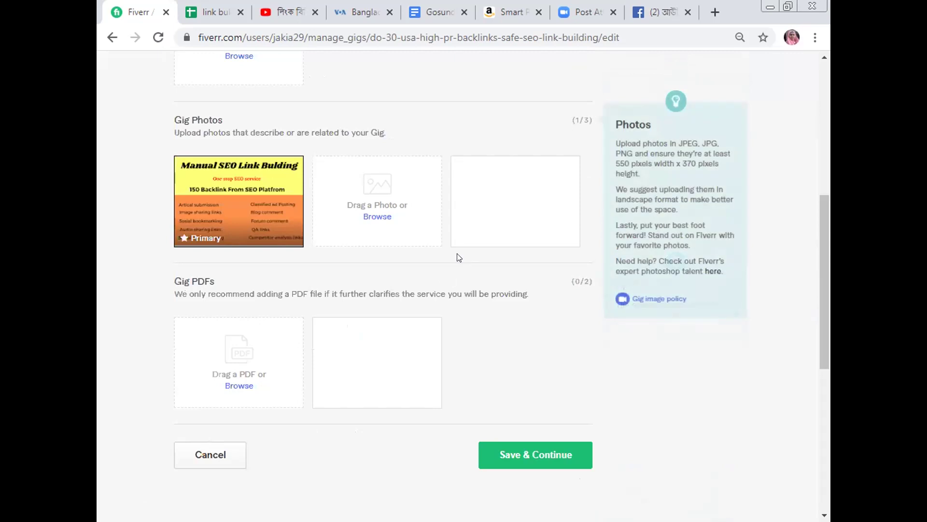
pyautogui.scroll(4, 457, 257)
pyautogui.scroll(3, 452, 237)
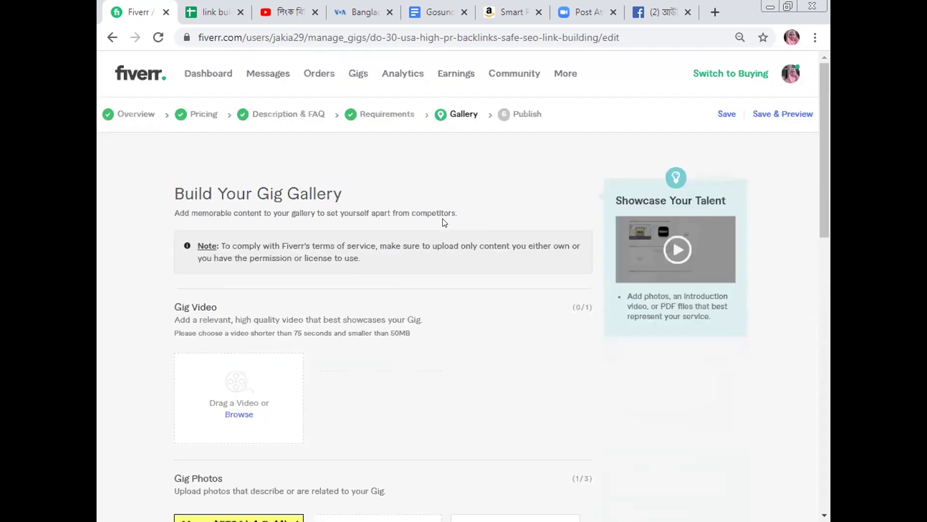
# Open the seller profile's drafts and view the "30 USA high pr backlinks safe seo link building" gig page with its image.
pyautogui.click(782, 78)
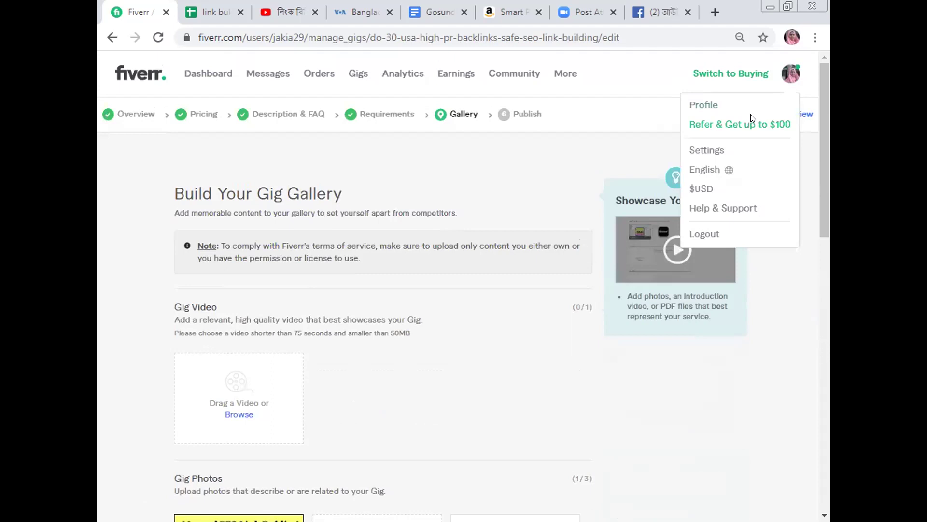
pyautogui.click(699, 105)
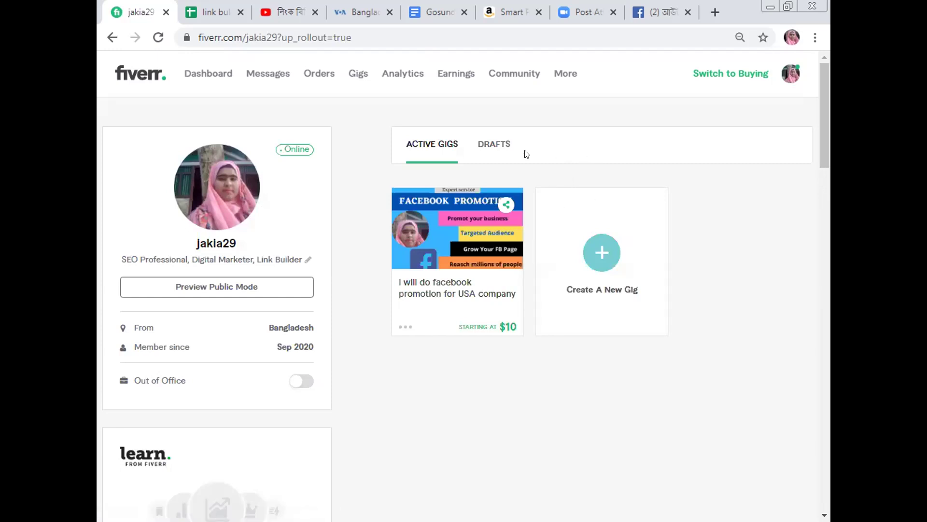
pyautogui.click(490, 144)
pyautogui.click(579, 232)
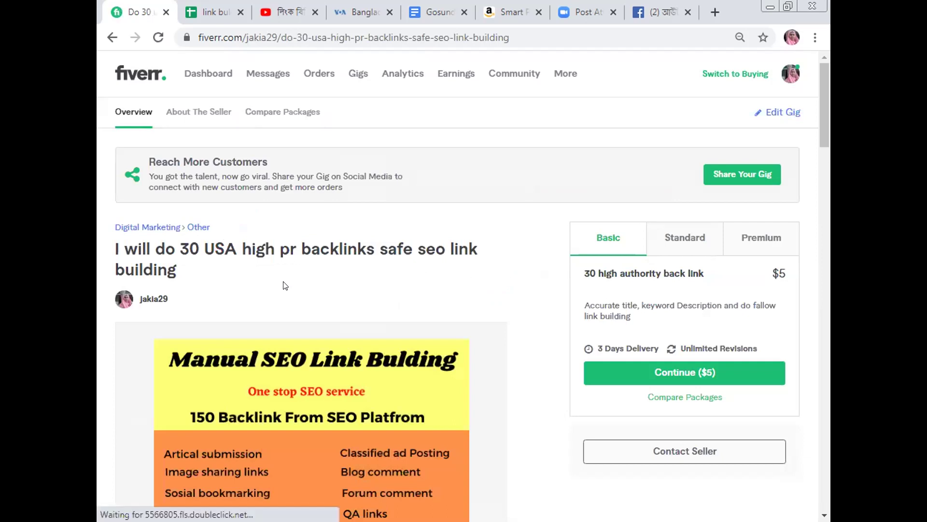
pyautogui.scroll(-3, 285, 285)
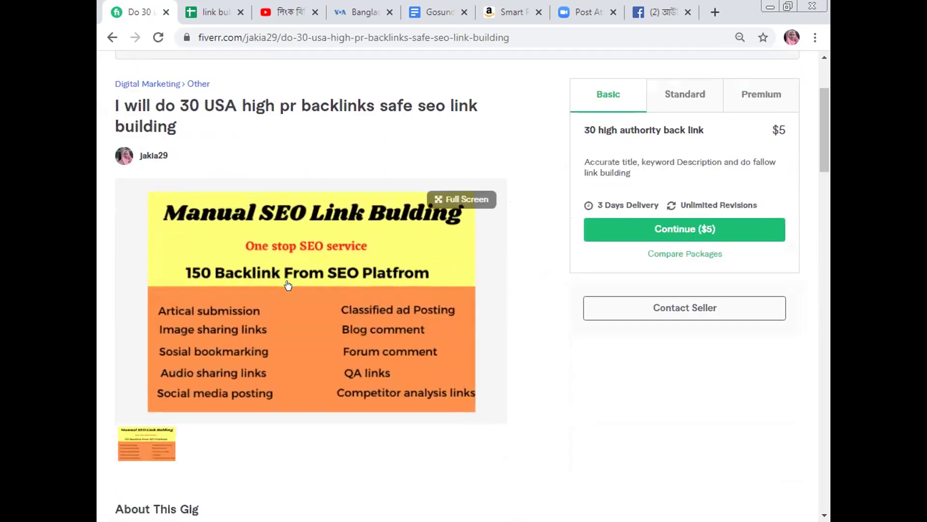
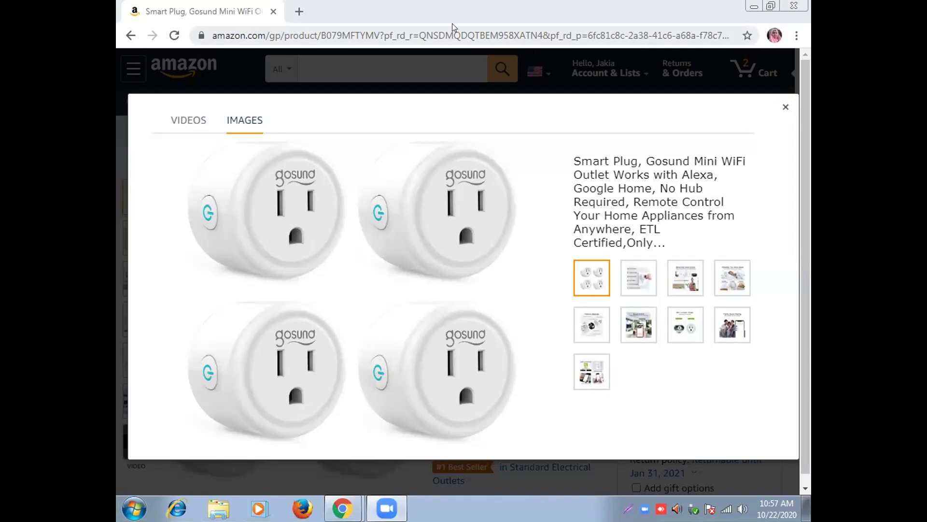
# Copy the full address of the Amazon Gosund smart plug product page and minimize that browser window.
pyautogui.doubleClick(322, 30)
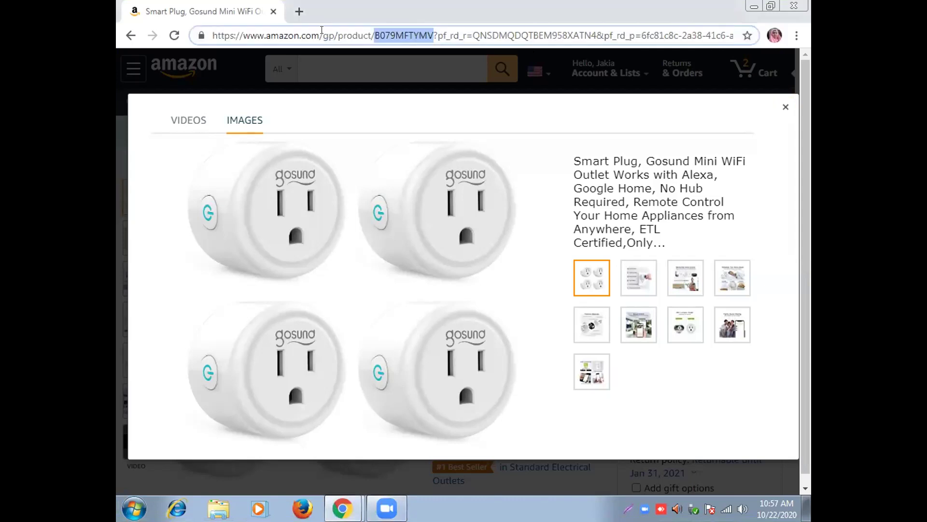
pyautogui.doubleClick(322, 29)
pyautogui.doubleClick(363, 38)
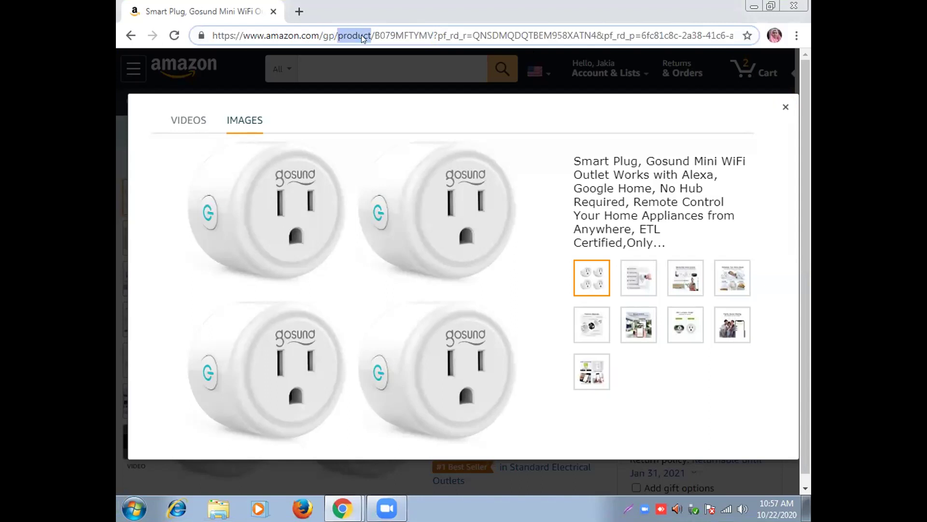
pyautogui.tripleClick(383, 35)
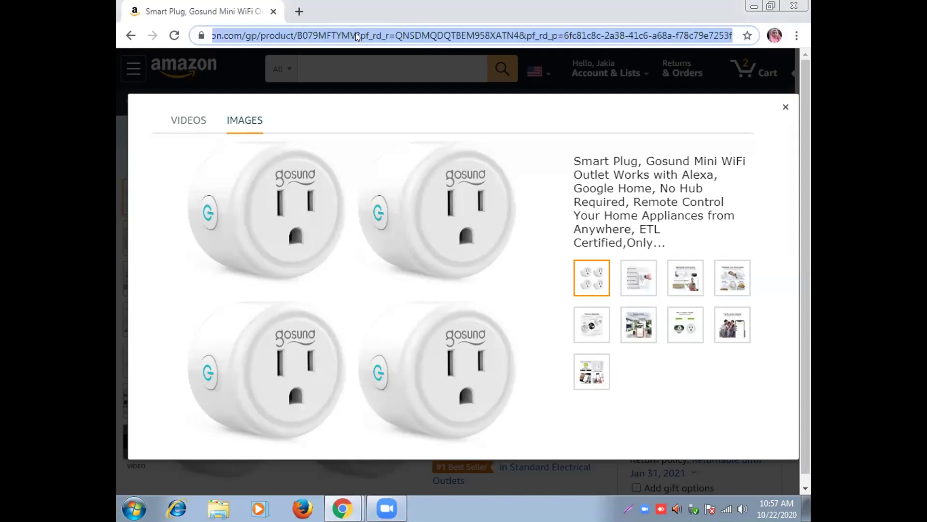
pyautogui.rightClick(355, 33)
pyautogui.click(412, 83)
pyautogui.click(754, 5)
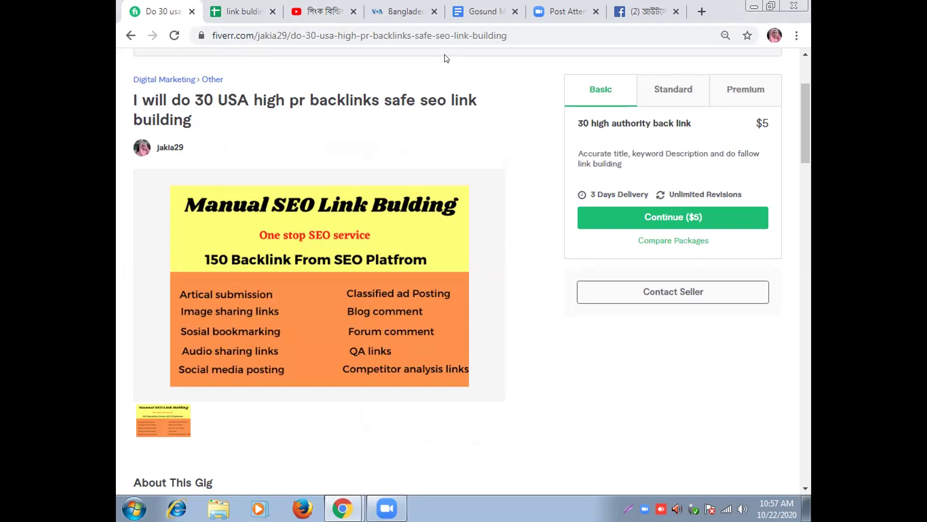
# Bring up the VOA News article about Bangladesh blogger murders and skim it from the headline to the footer and back.
pyautogui.click(405, 10)
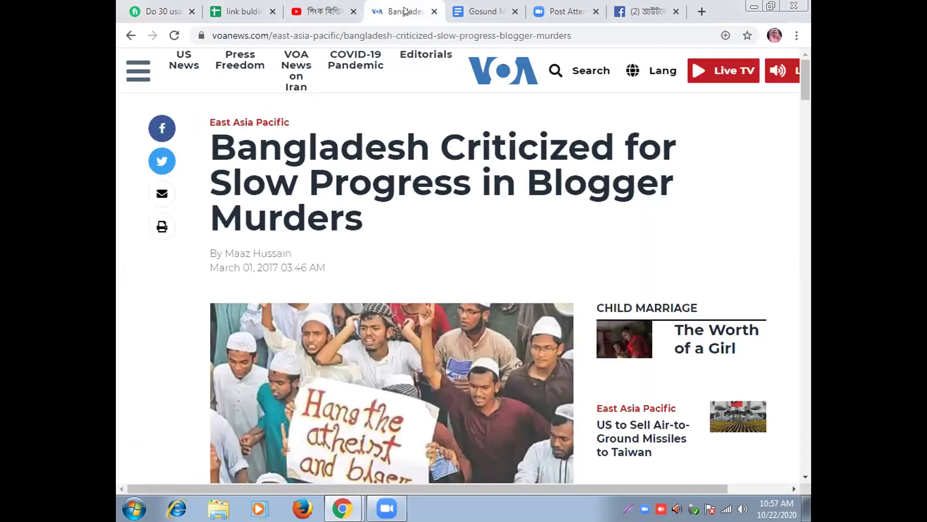
pyautogui.scroll(-6, 404, 215)
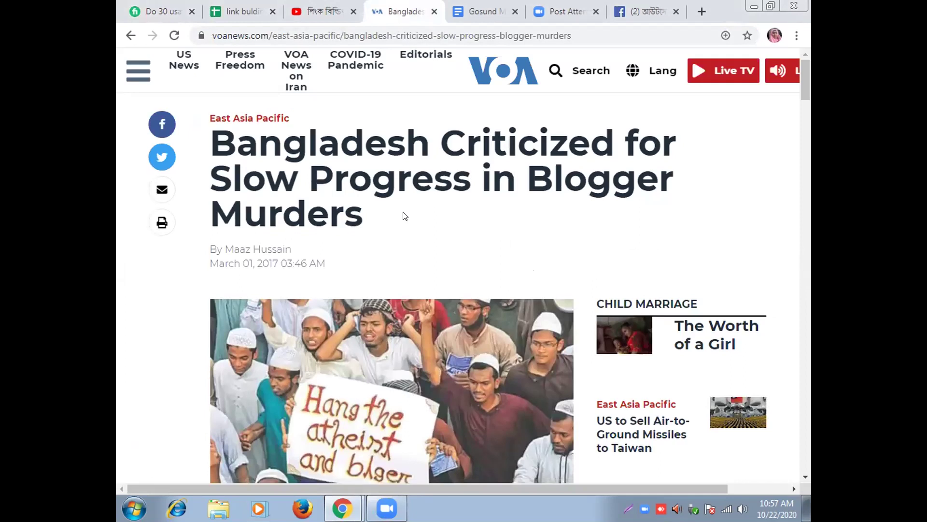
pyautogui.scroll(-6, 306, 269)
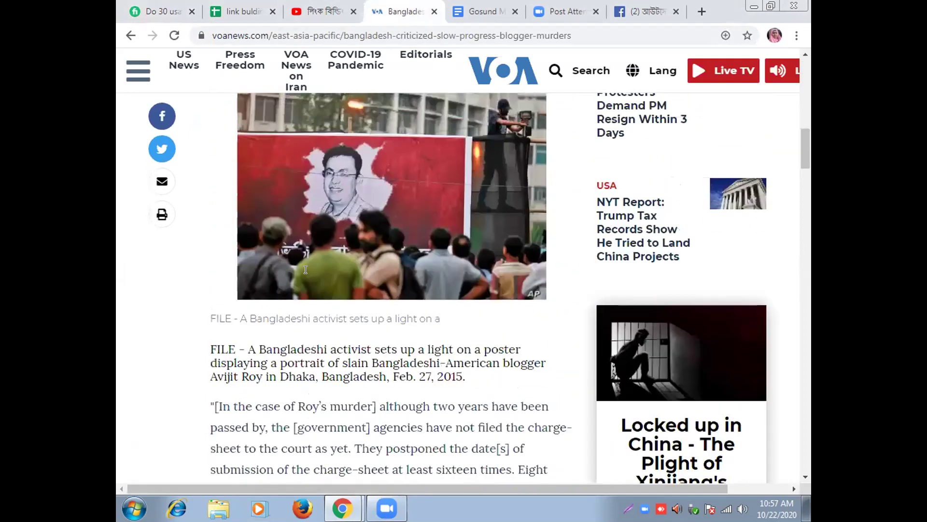
pyautogui.scroll(12, 272, 276)
pyautogui.scroll(-12, 274, 280)
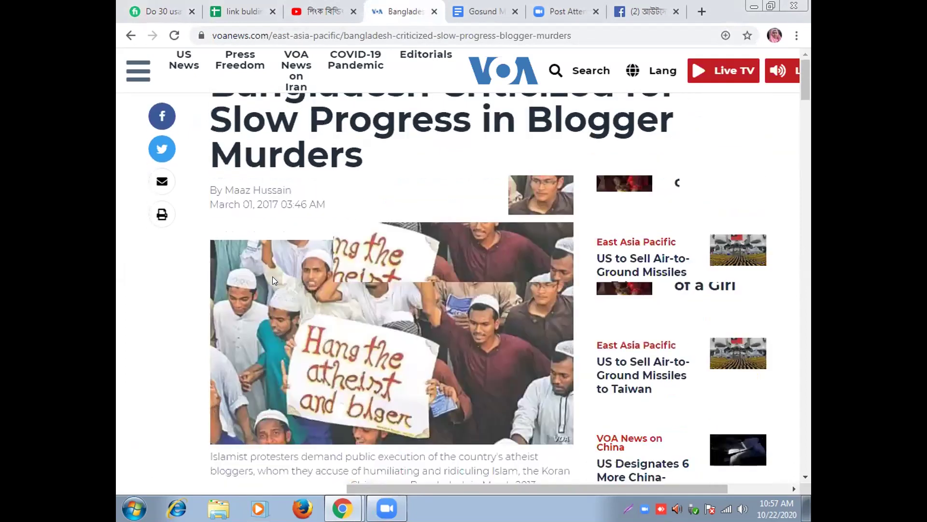
pyautogui.scroll(6, 186, 344)
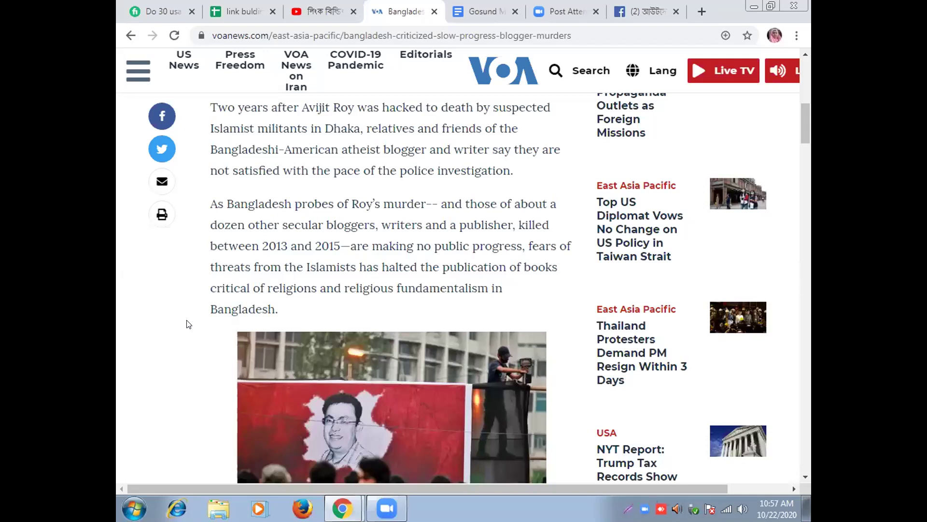
pyautogui.scroll(7, 188, 322)
pyautogui.scroll(3, 193, 322)
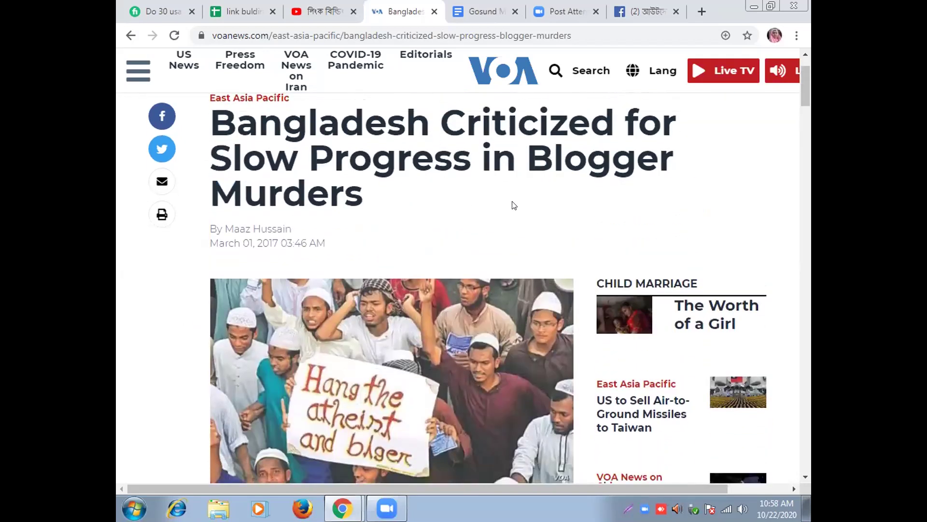
pyautogui.scroll(-20, 514, 206)
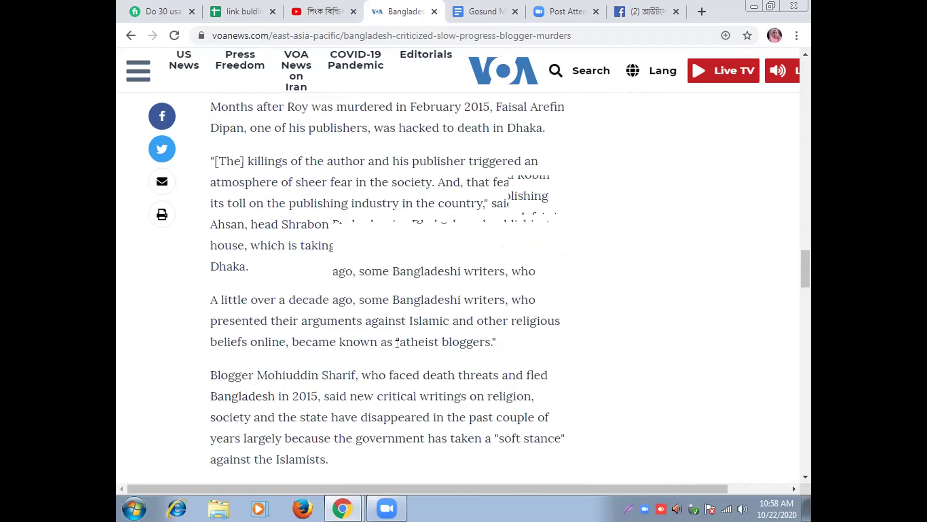
pyautogui.scroll(-20, 196, 399)
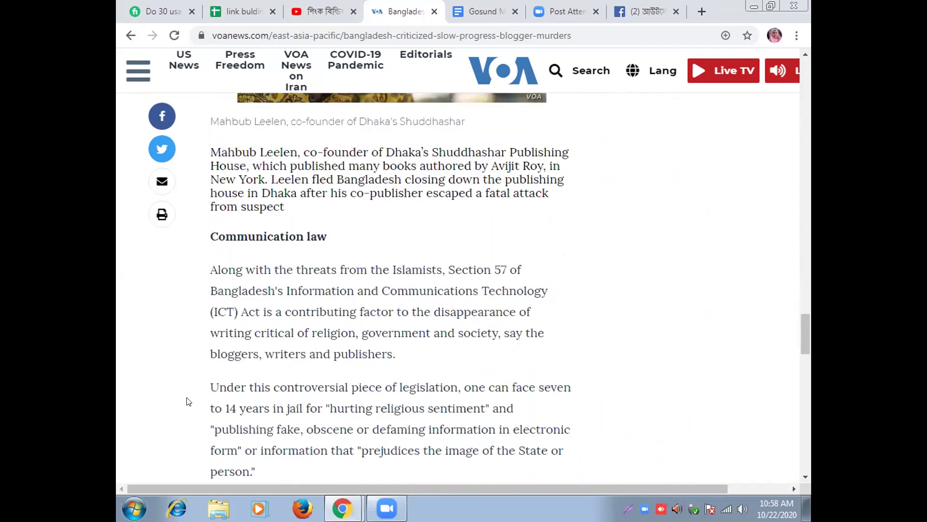
pyautogui.scroll(20, 515, 389)
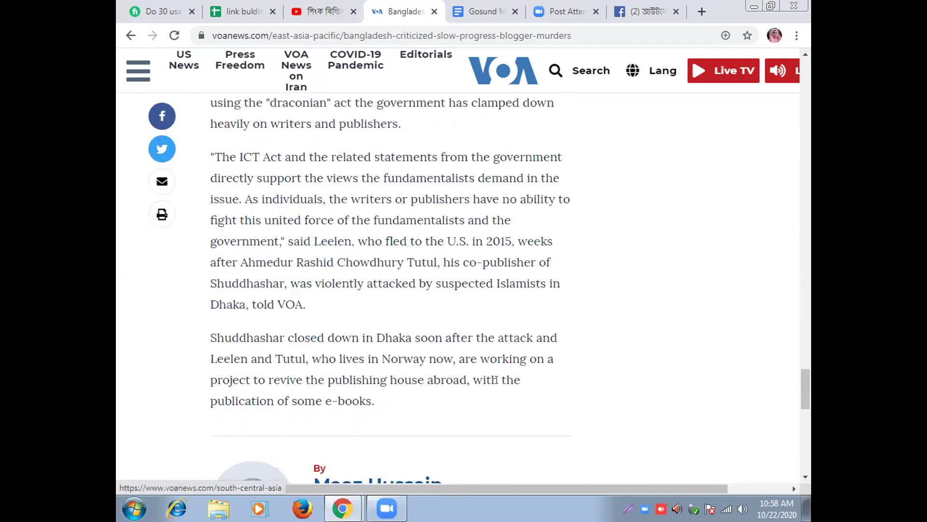
pyautogui.scroll(15, 280, 398)
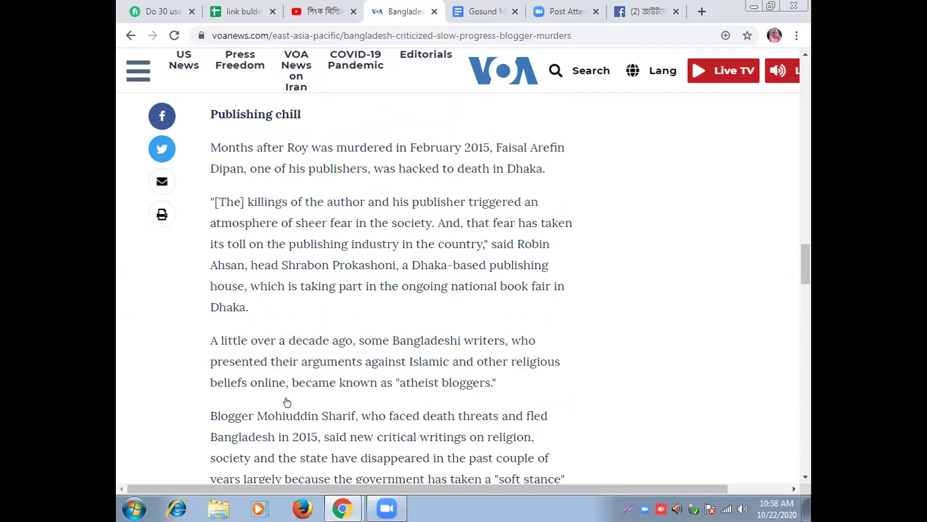
pyautogui.scroll(15, 419, 348)
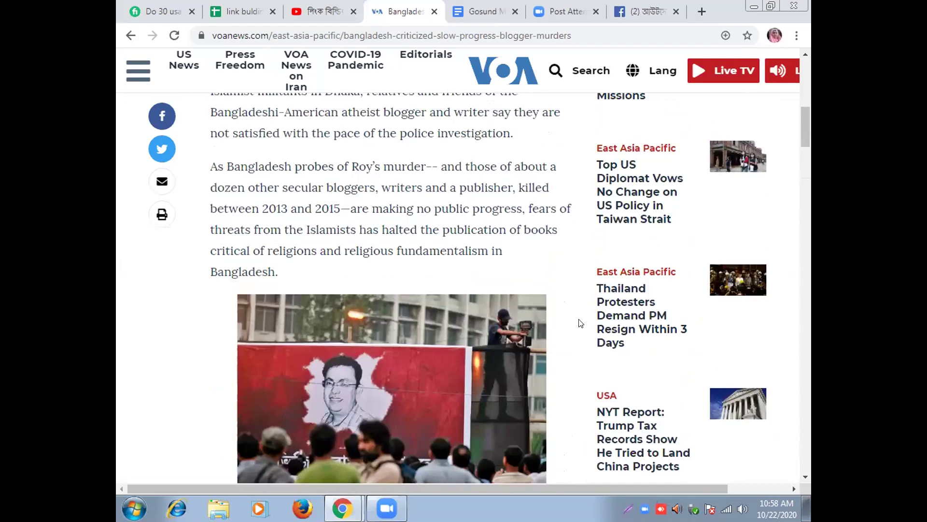
pyautogui.scroll(-5, 584, 322)
pyautogui.scroll(-15, 579, 322)
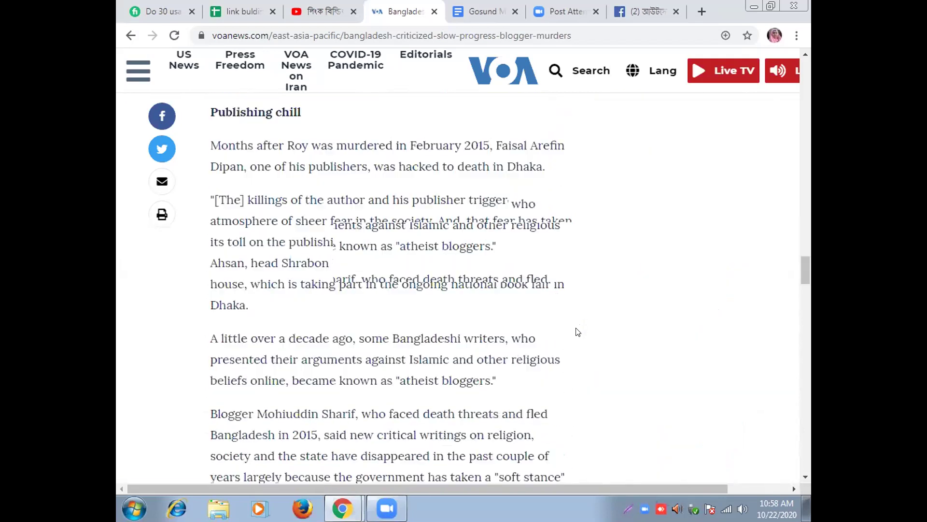
pyautogui.scroll(-15, 602, 333)
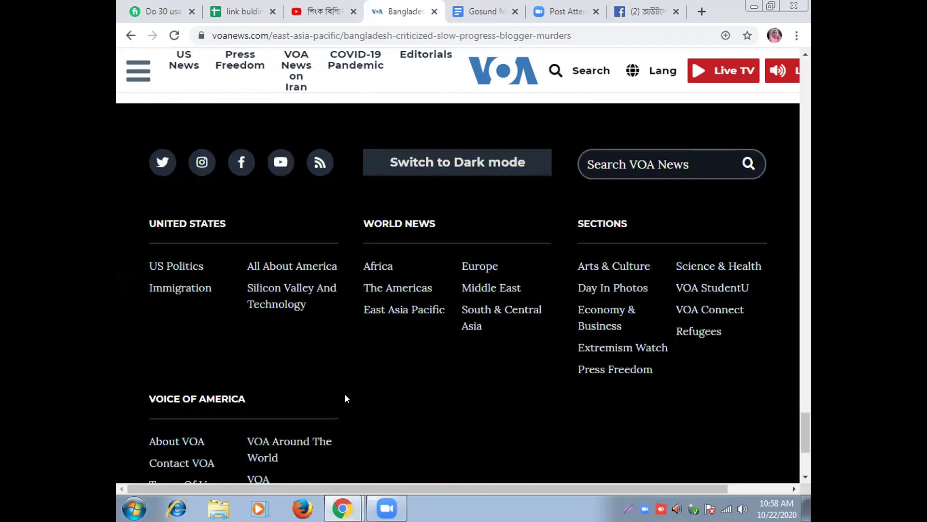
pyautogui.scroll(6, 346, 393)
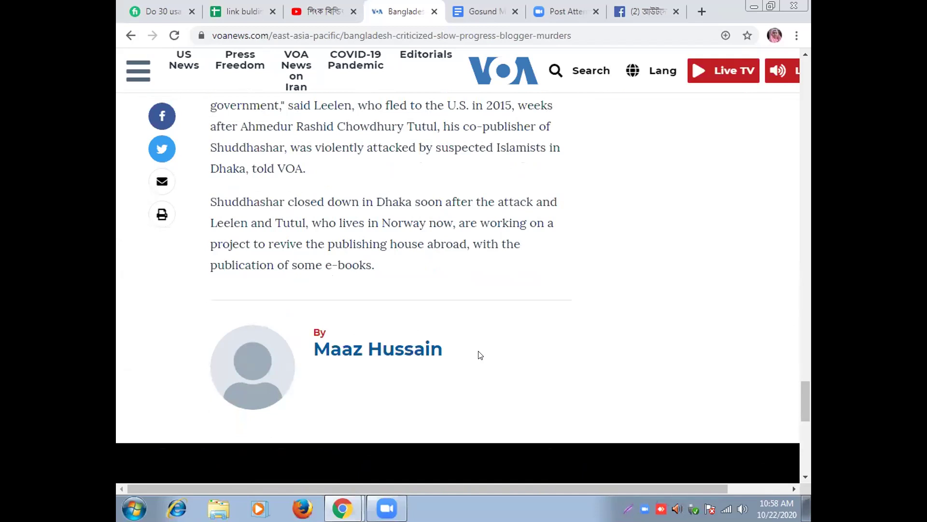
pyautogui.scroll(10, 455, 363)
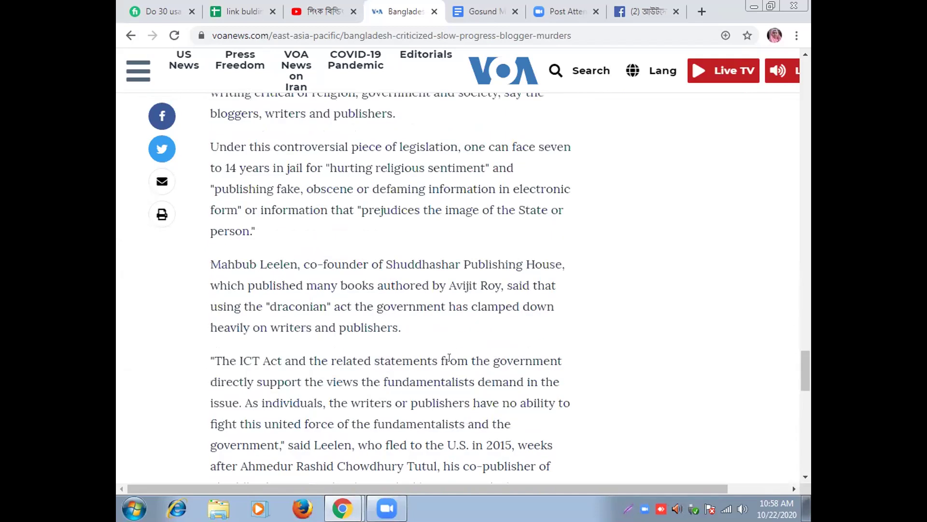
pyautogui.scroll(2, 412, 376)
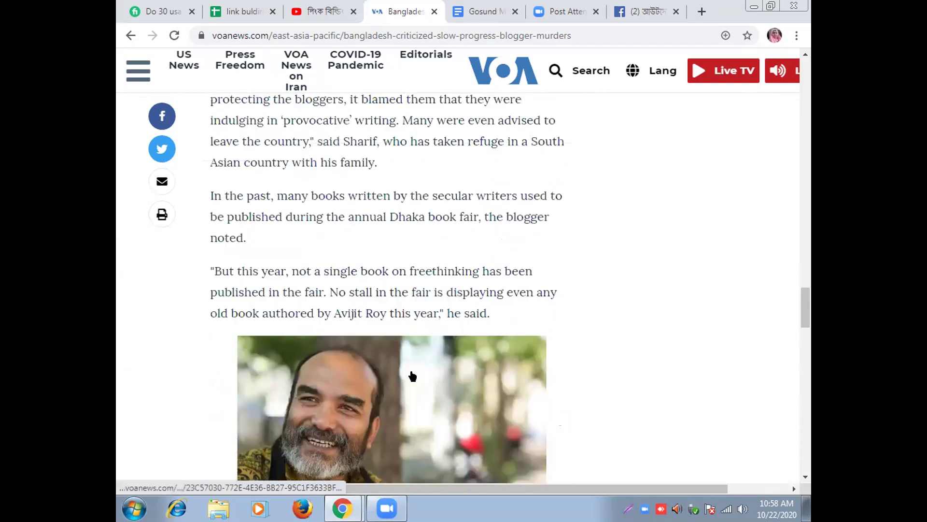
pyautogui.scroll(15, 412, 377)
pyautogui.scroll(20, 408, 375)
pyautogui.scroll(9, 392, 367)
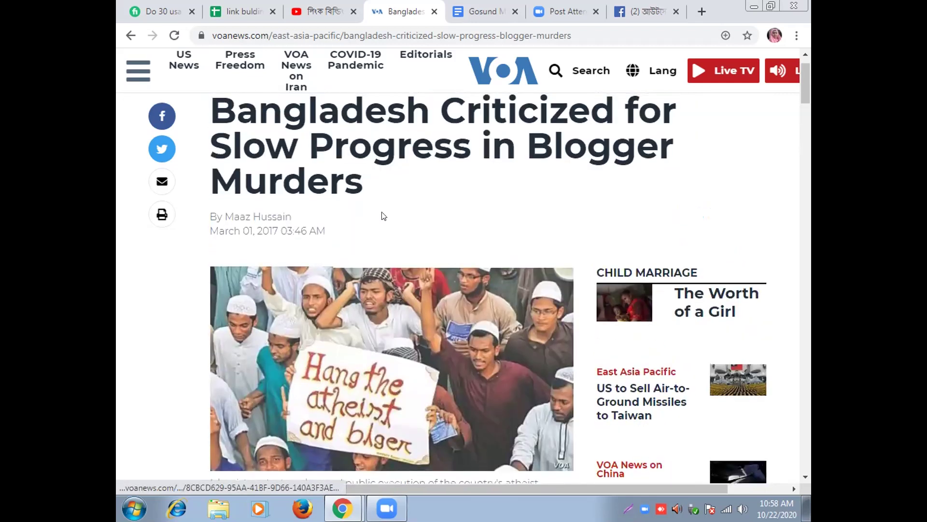
pyautogui.scroll(1, 384, 216)
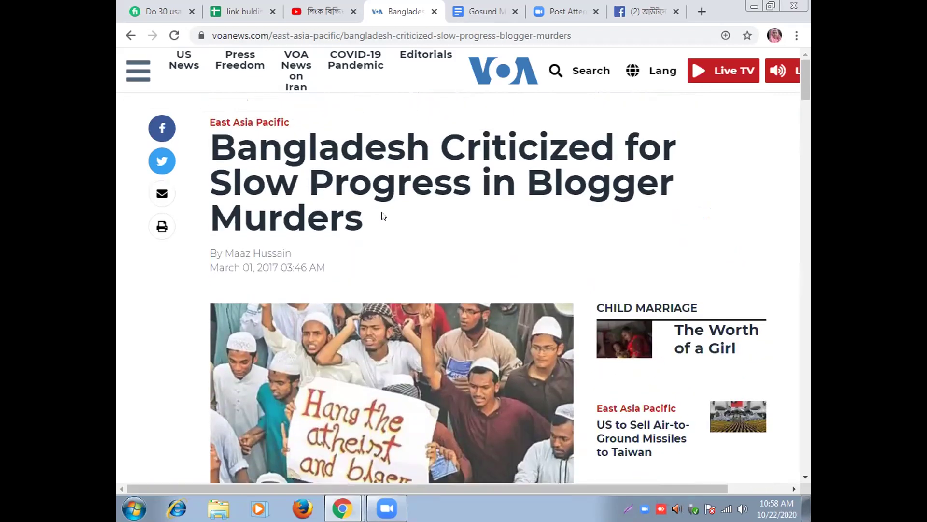
# Examine the article's opening paragraphs, the first photos and the related stories beside them.
pyautogui.scroll(-7, 384, 216)
pyautogui.scroll(-3, 383, 216)
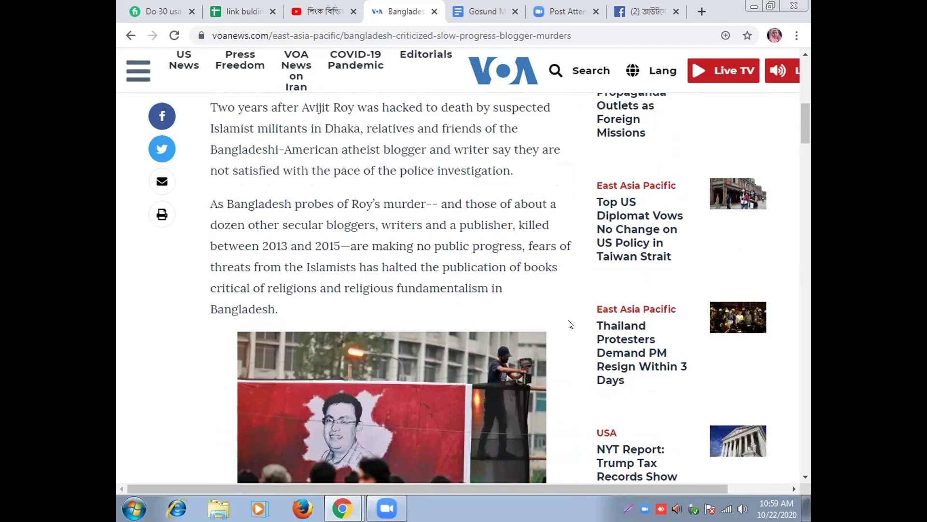
pyautogui.scroll(-1, 570, 324)
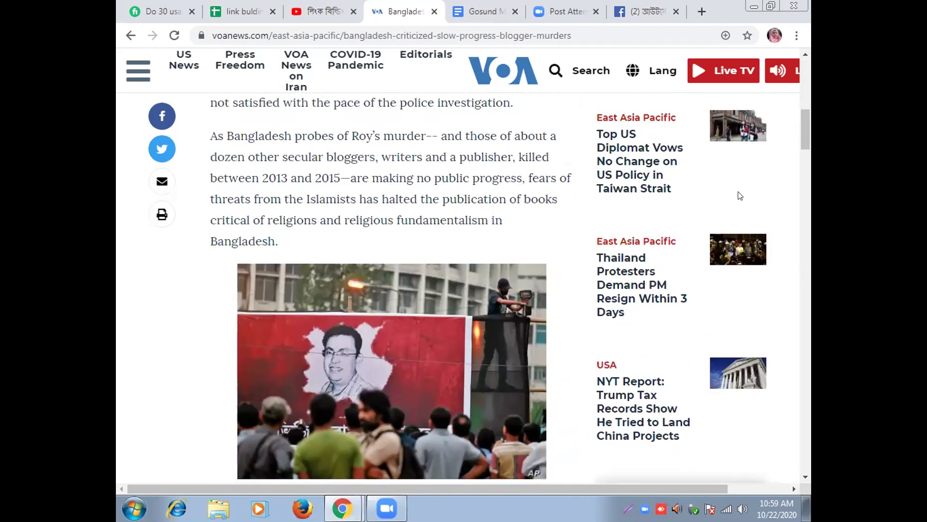
pyautogui.scroll(-3, 714, 227)
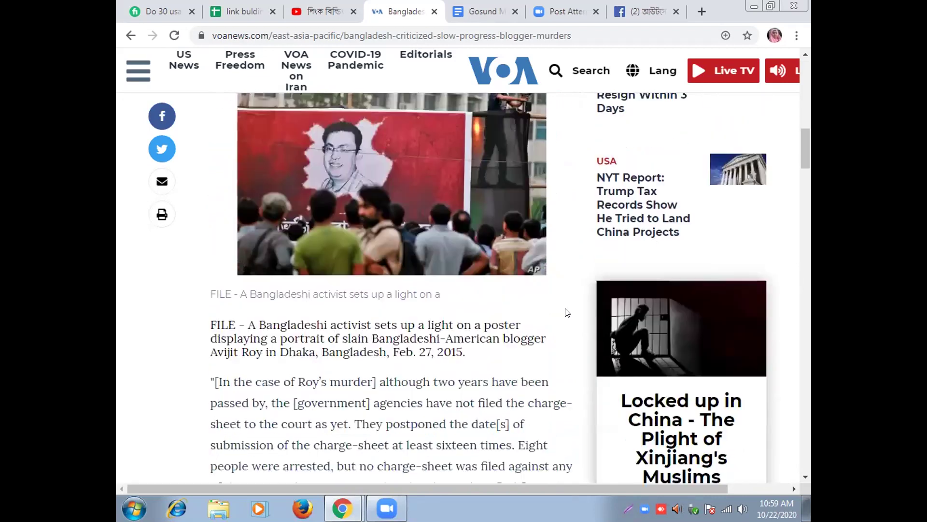
pyautogui.scroll(4, 551, 319)
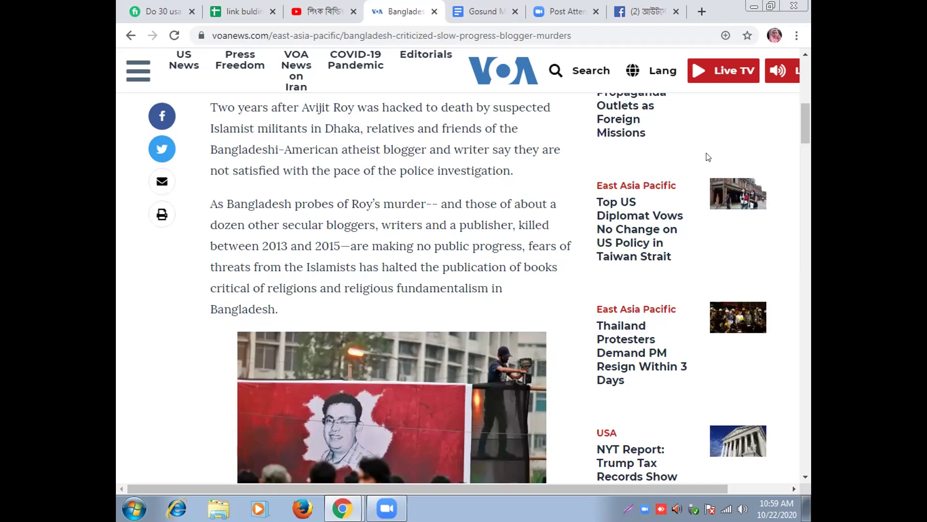
pyautogui.scroll(5, 708, 157)
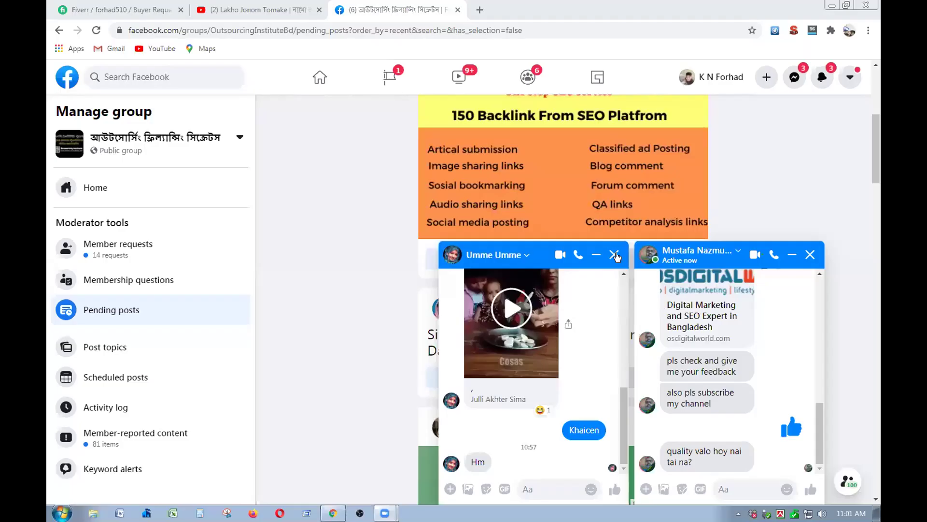
# On Facebook, close both open chats and approve all pending member requests from the group's join-request notification.
pyautogui.click(612, 264)
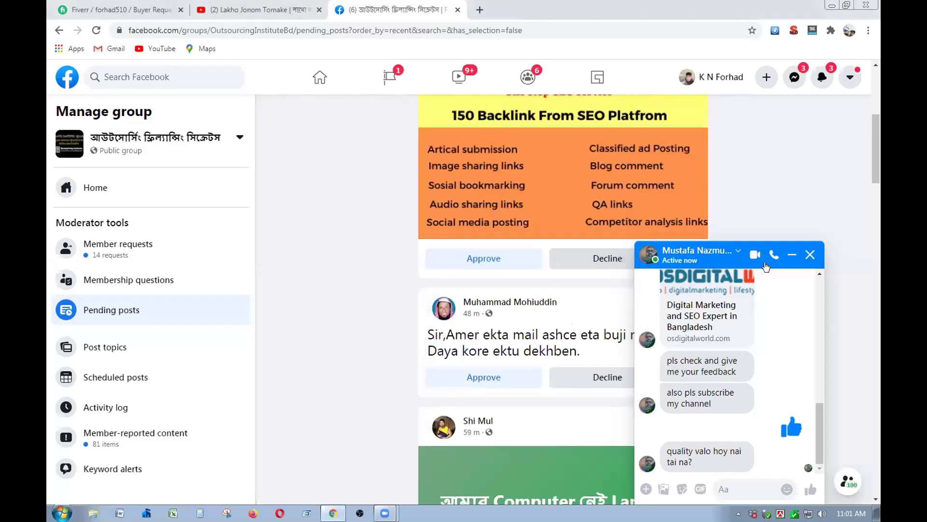
pyautogui.click(809, 255)
pyautogui.click(821, 80)
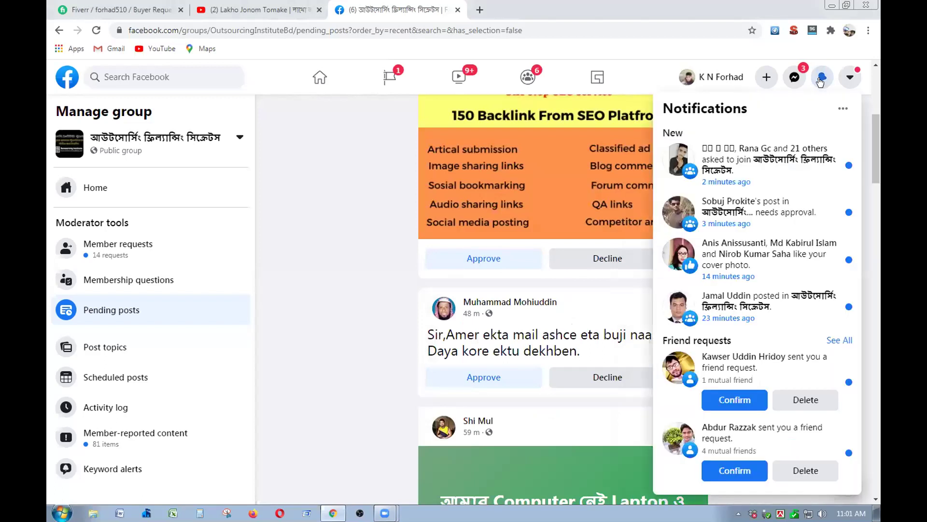
pyautogui.click(755, 153)
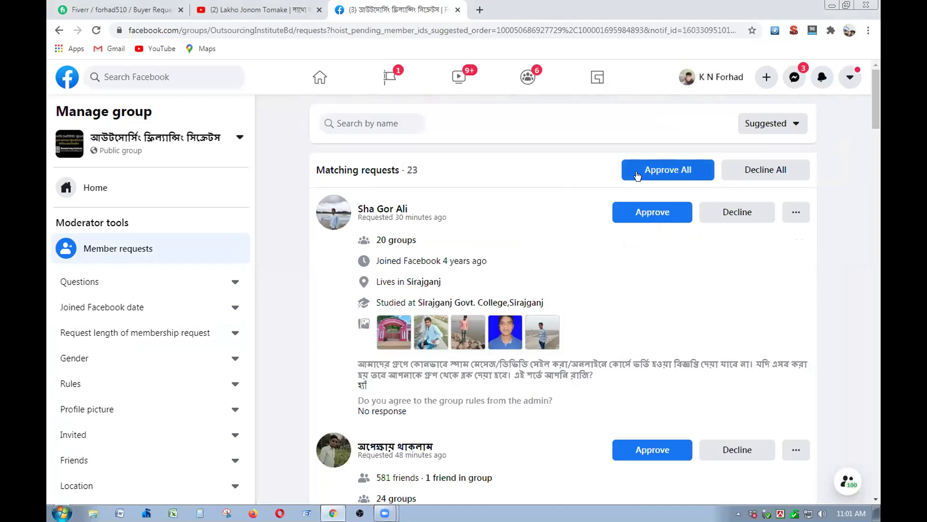
pyautogui.click(636, 175)
pyautogui.click(588, 310)
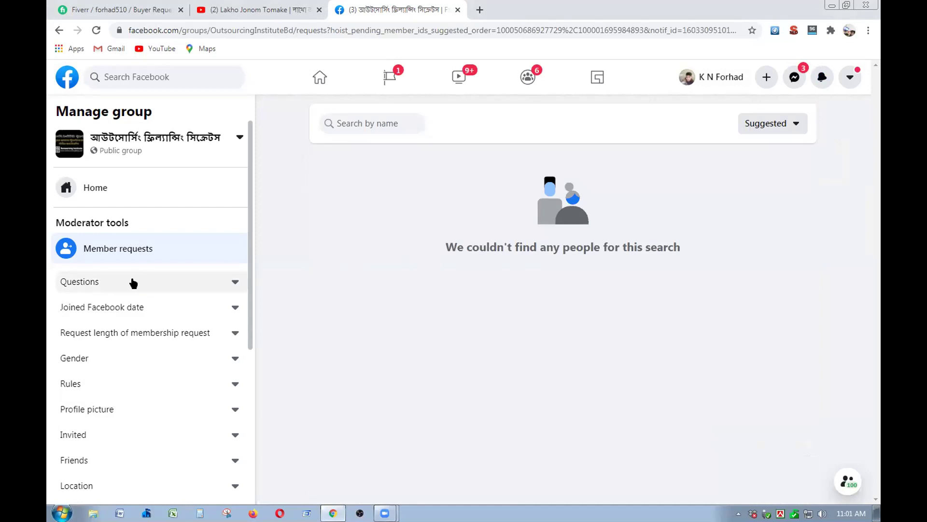
# Open the group's pending posts and decline promotional ones, including the link post advertising 500 taka daily mobile income.
pyautogui.scroll(-2, 128, 284)
pyautogui.scroll(-2, 134, 282)
pyautogui.click(132, 371)
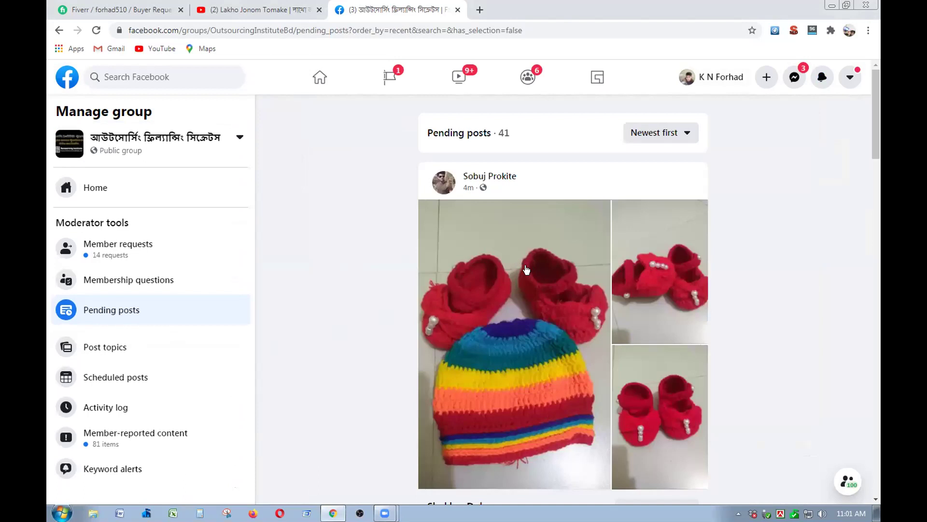
pyautogui.scroll(-2, 516, 269)
pyautogui.scroll(-2, 516, 269)
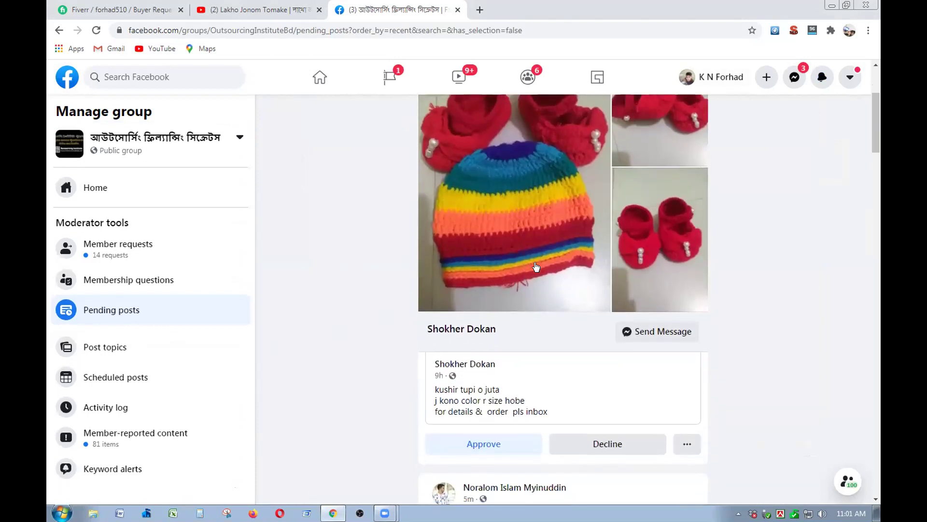
pyautogui.scroll(-3, 517, 265)
pyautogui.click(615, 328)
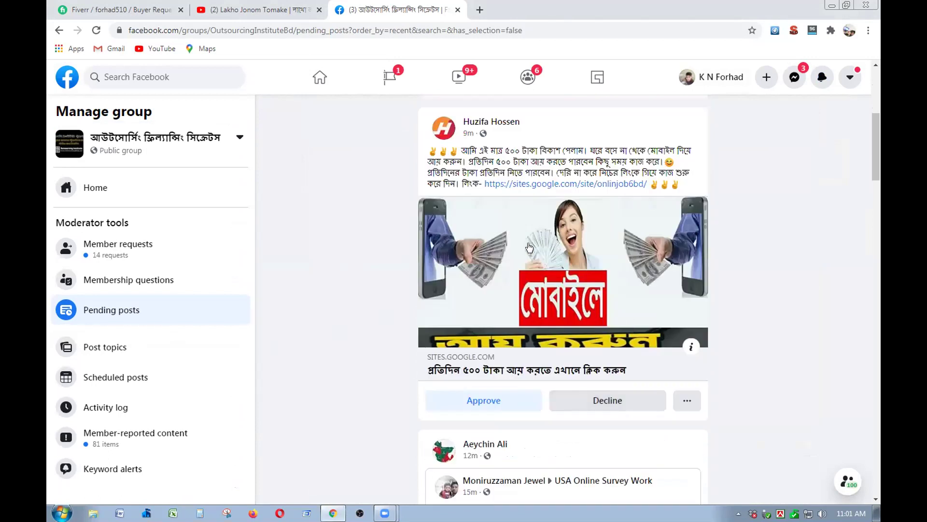
pyautogui.scroll(-3, 599, 309)
pyautogui.click(587, 284)
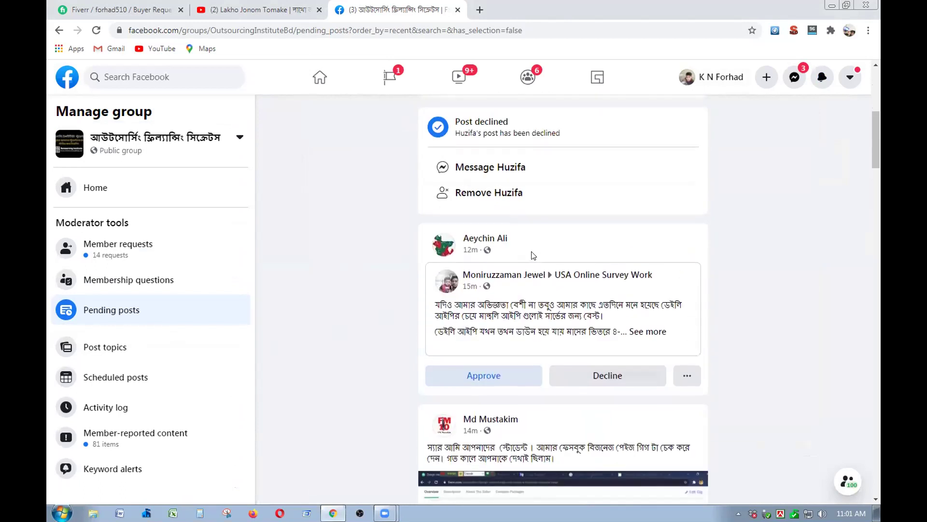
# Decline the pending post that shares an entry from the USA Online Survey Work group.
pyautogui.scroll(3, 564, 230)
pyautogui.scroll(3, 563, 230)
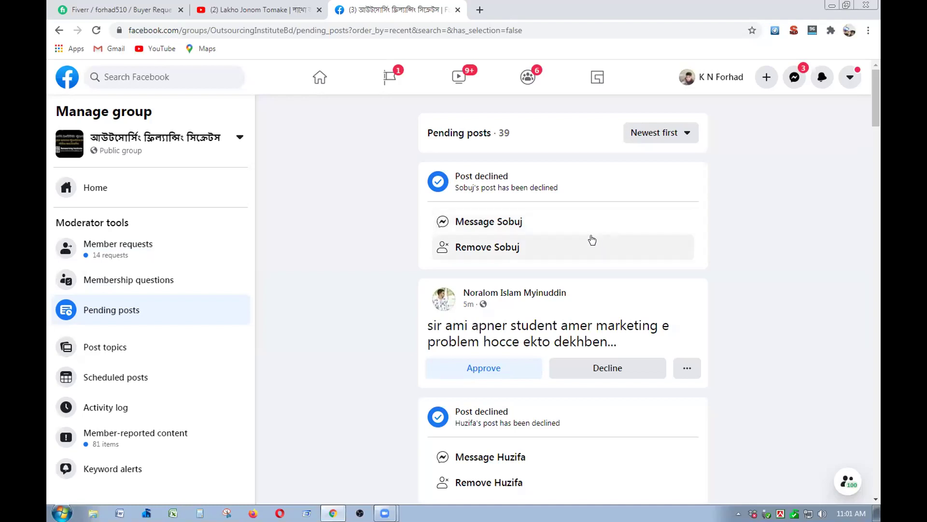
pyautogui.scroll(-4, 579, 257)
pyautogui.scroll(-6, 575, 257)
pyautogui.click(572, 264)
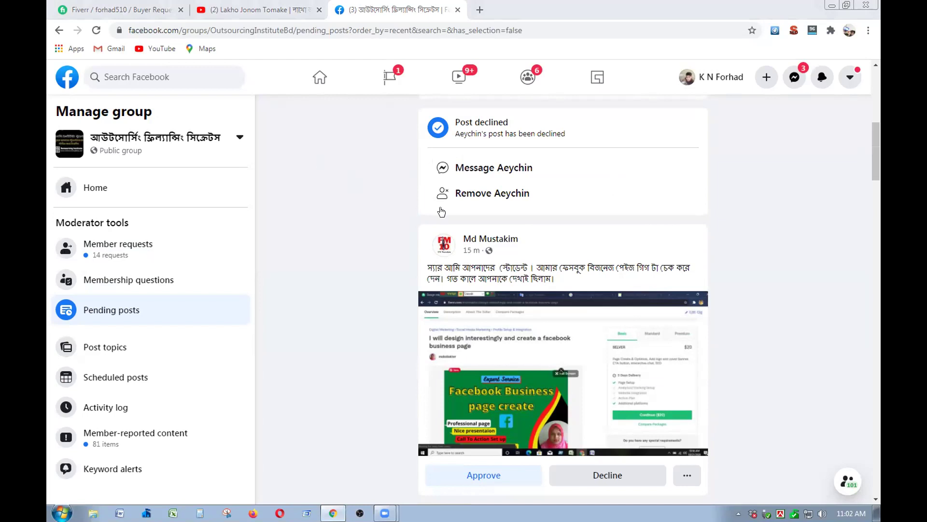
# Check the recent messages, read the latest message in the support team chat, and close the chat.
pyautogui.scroll(7, 543, 211)
pyautogui.scroll(1, 545, 213)
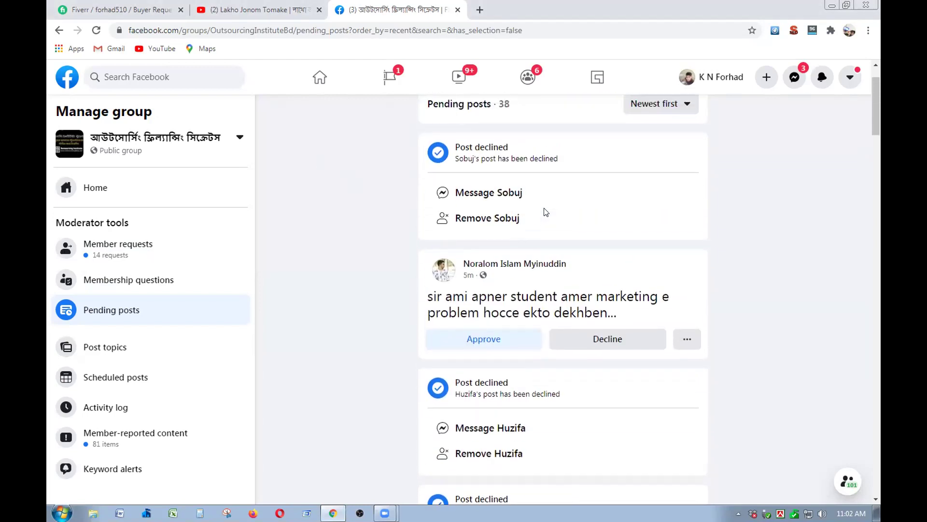
pyautogui.click(794, 86)
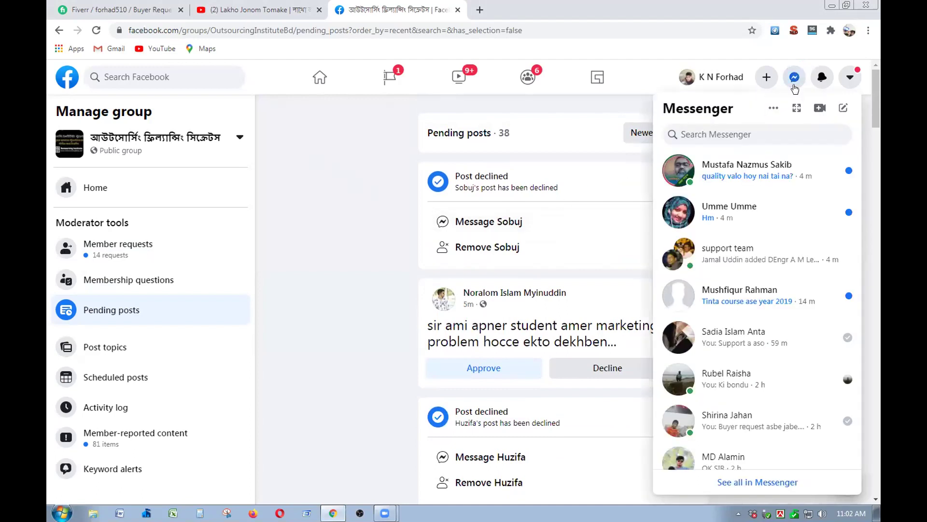
pyautogui.click(794, 77)
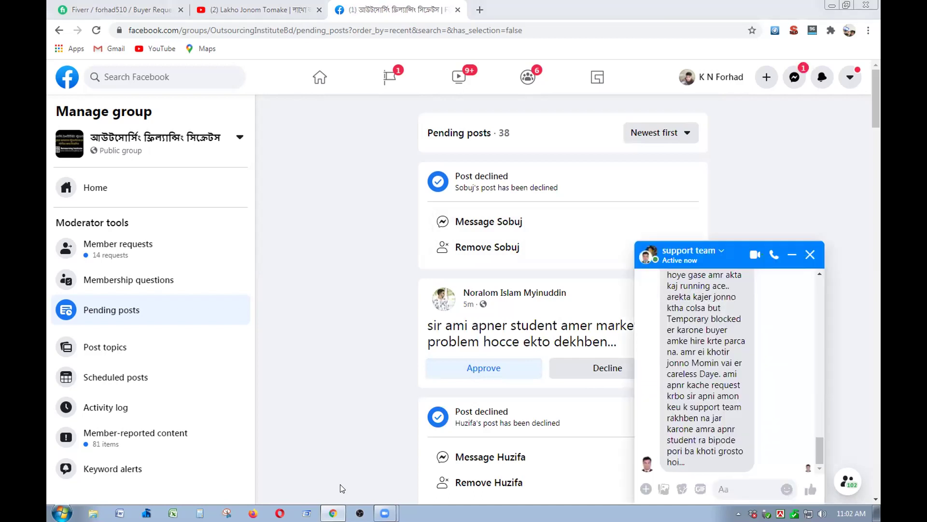
pyautogui.click(809, 255)
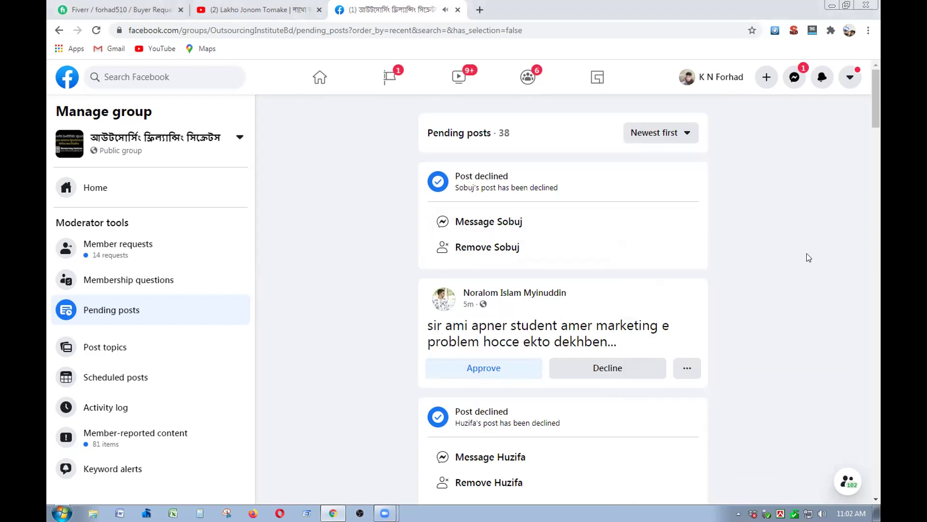
pyautogui.moveTo(361, 175); pyautogui.dragTo(482, 179)
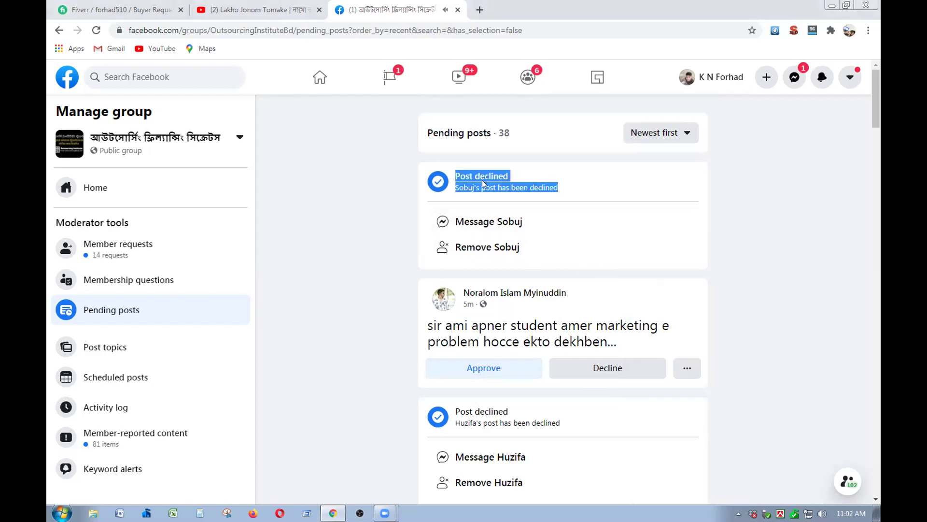
pyautogui.click(727, 182)
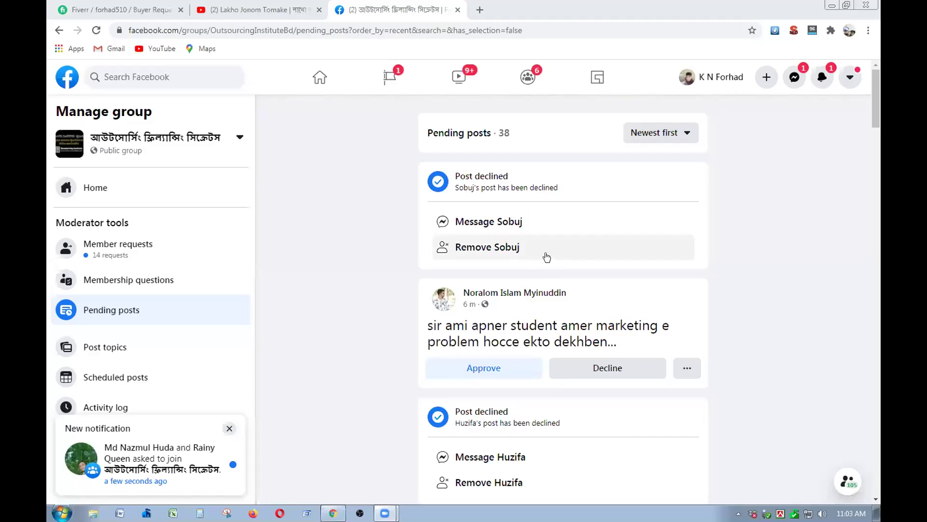
# Decline the pending post in which a student asks for a check of a Facebook business page gig.
pyautogui.scroll(-5, 359, 287)
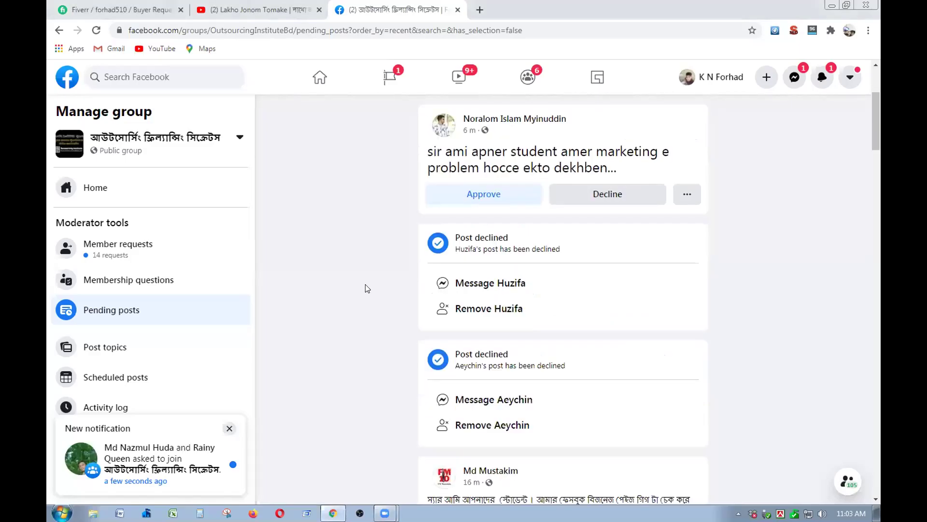
pyautogui.scroll(-4, 365, 282)
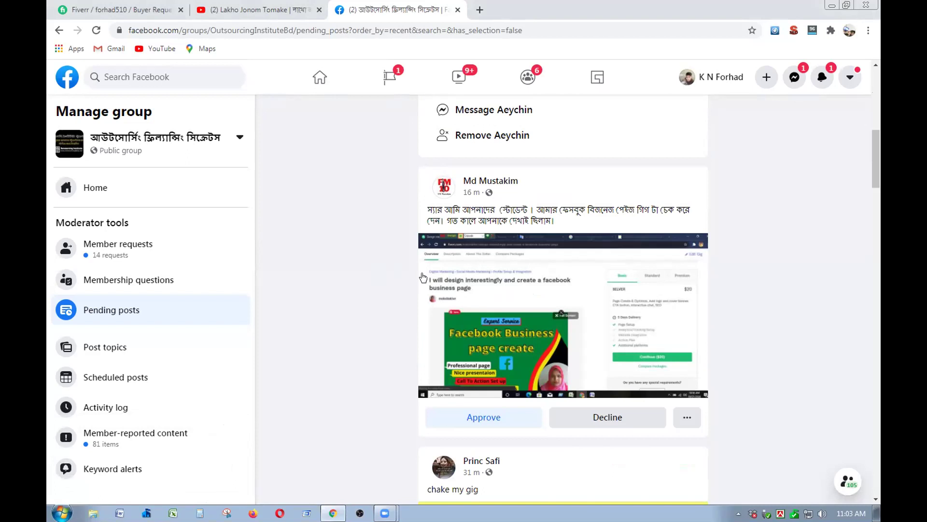
pyautogui.click(597, 420)
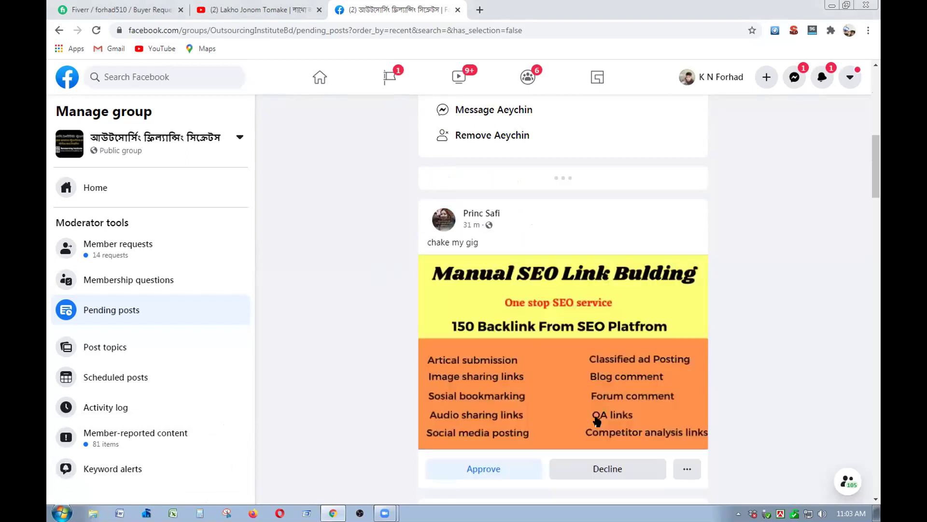
pyautogui.click(604, 379)
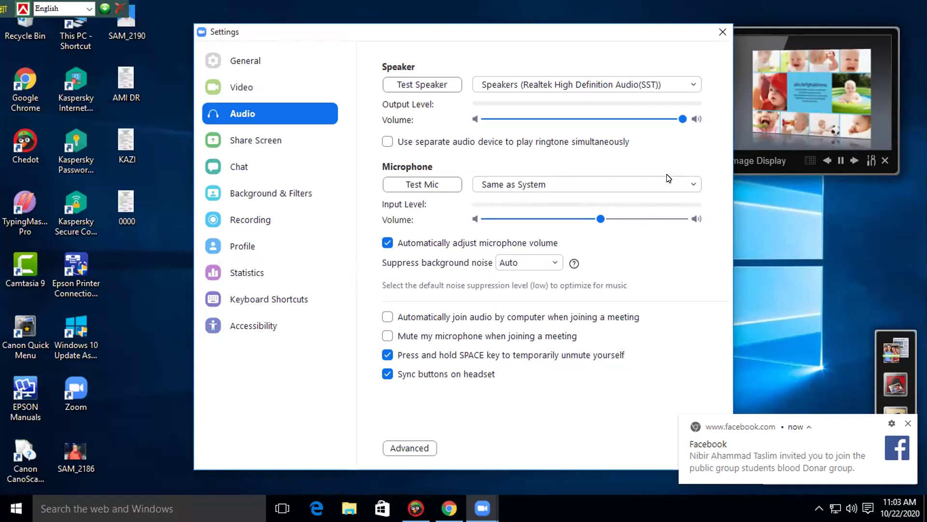
# In Zoom's audio settings, set the microphone to Microphone (GENERAL WEBCAM) and close the settings window.
pyautogui.click(587, 184)
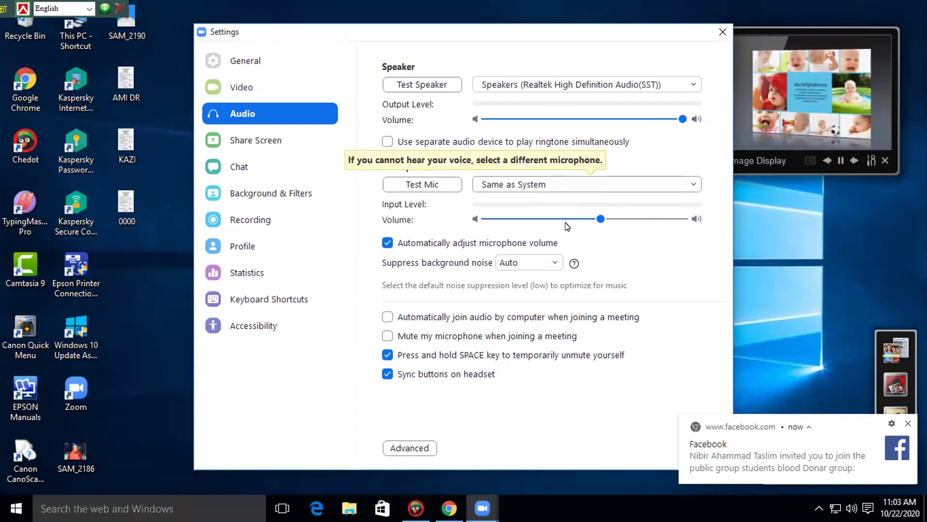
pyautogui.click(568, 225)
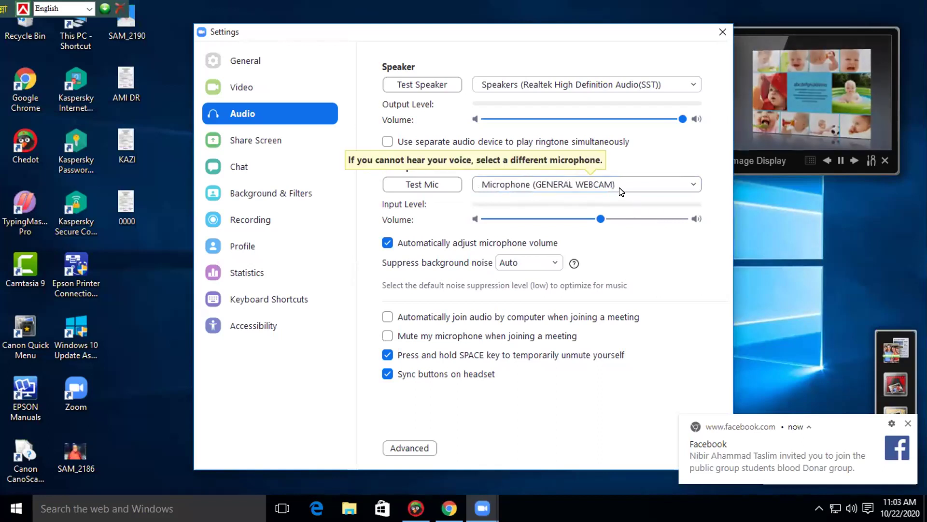
pyautogui.click(909, 420)
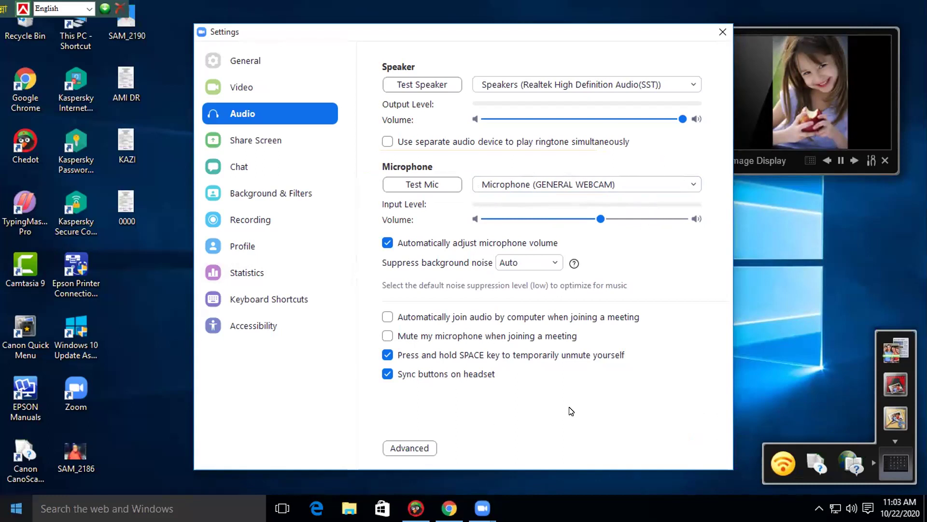
pyautogui.press('super')
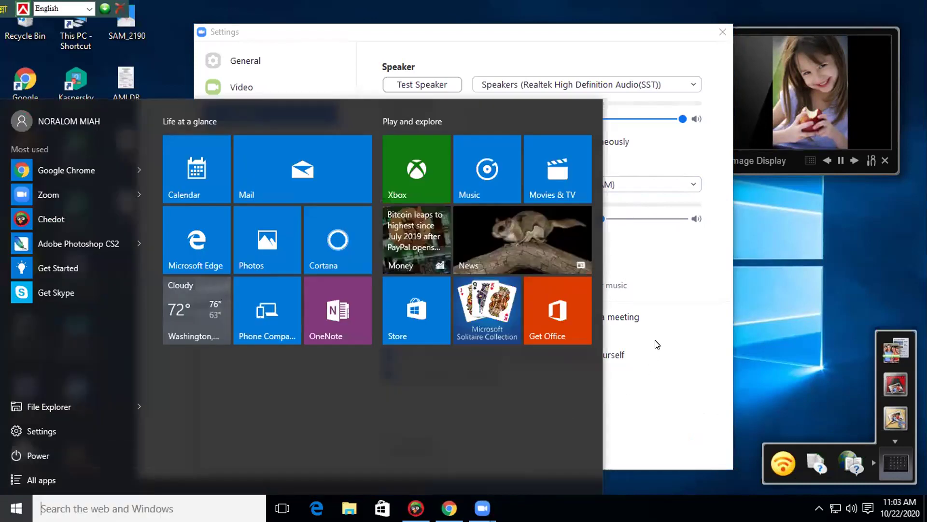
pyautogui.press('super')
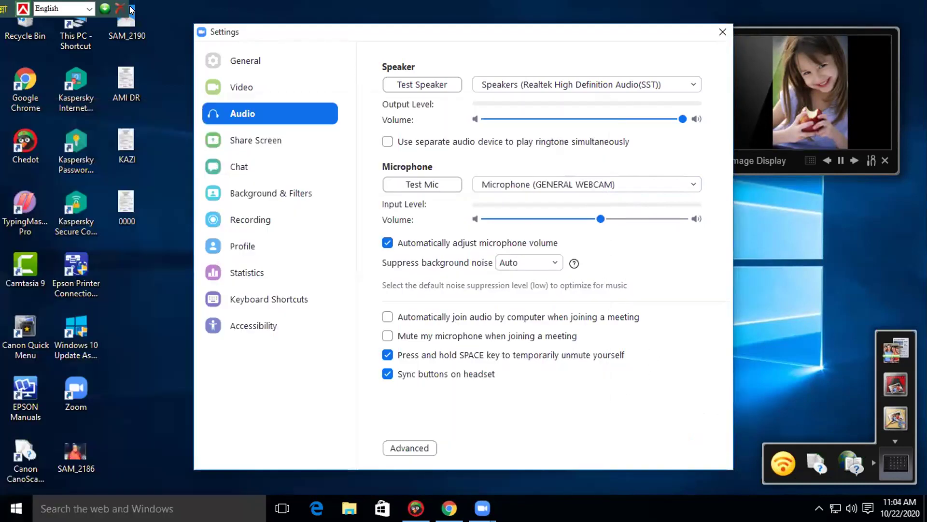
pyautogui.click(723, 32)
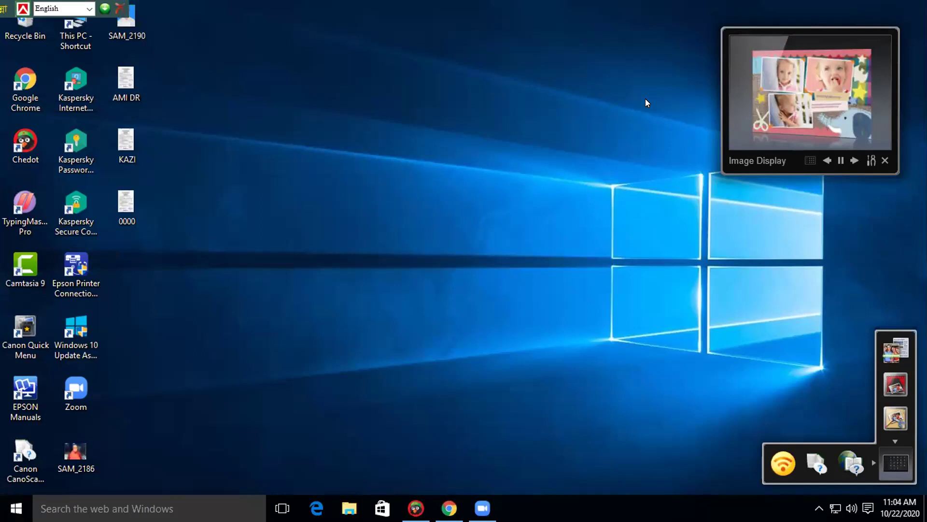
# Refresh the Windows desktop.
pyautogui.rightClick(367, 133)
pyautogui.click(461, 174)
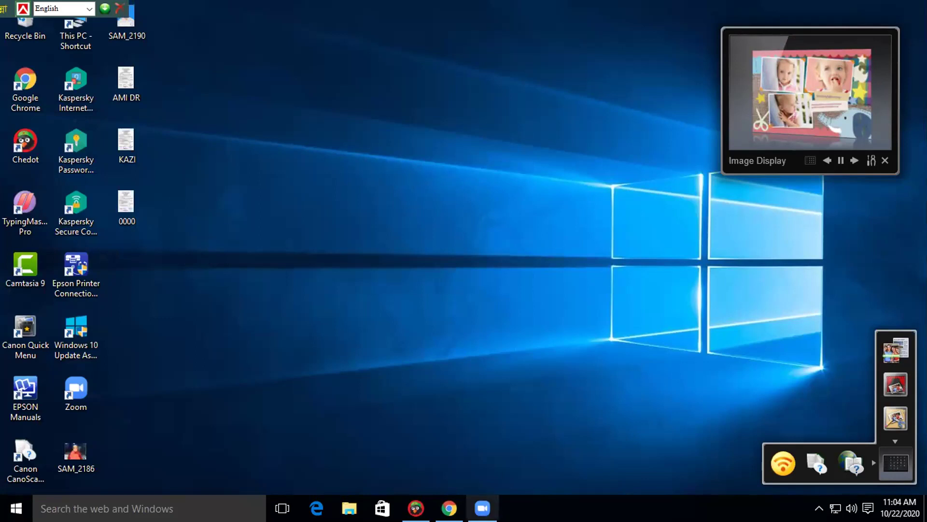
pyautogui.rightClick(349, 239)
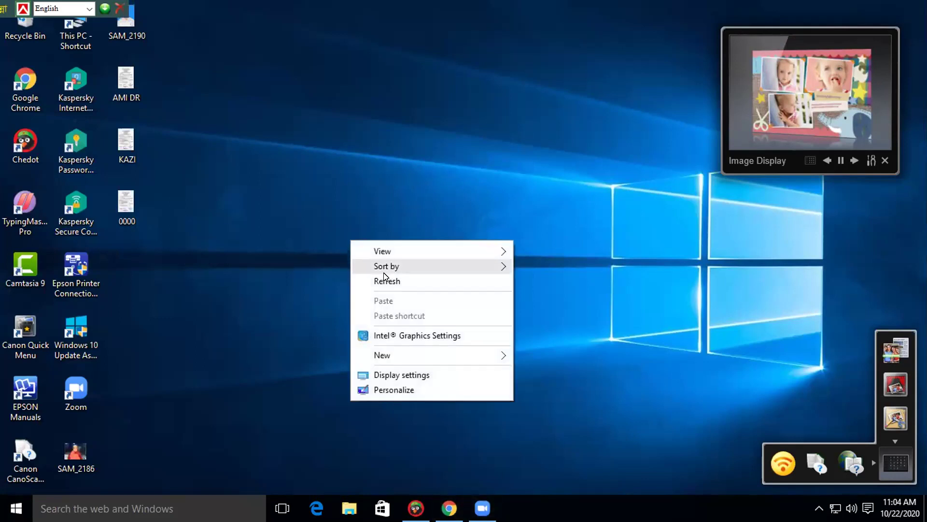
pyautogui.click(386, 281)
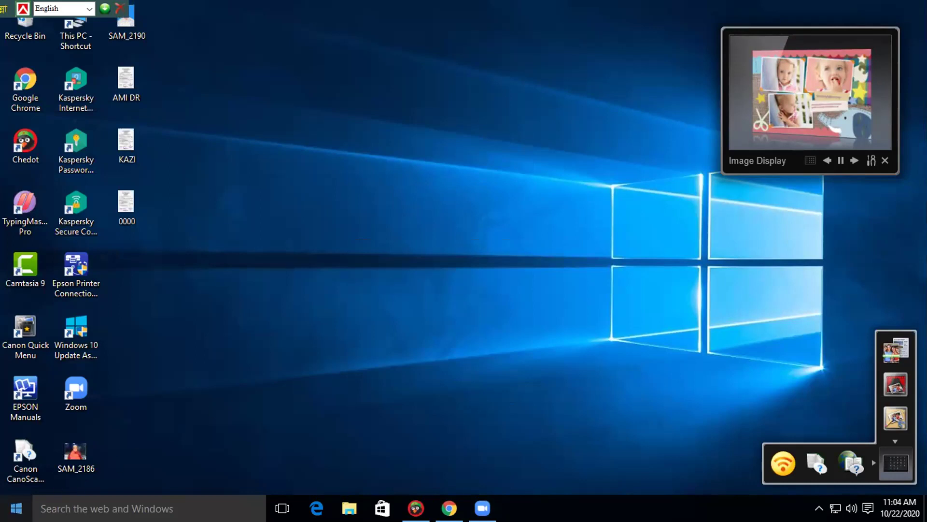
# Look through the alphabetical list of all installed apps, from 3D Builder down past Google Chrome.
pyautogui.press('super')
pyautogui.click(675, 438)
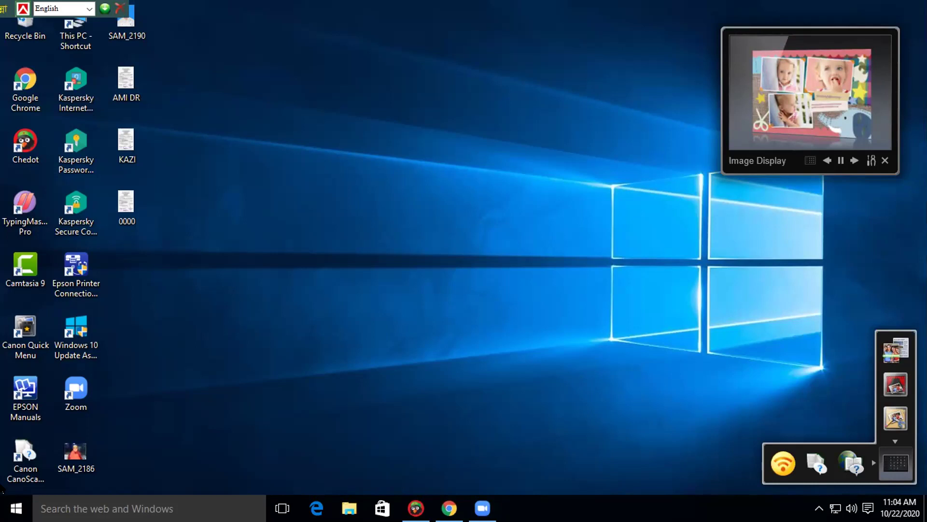
pyautogui.click(16, 508)
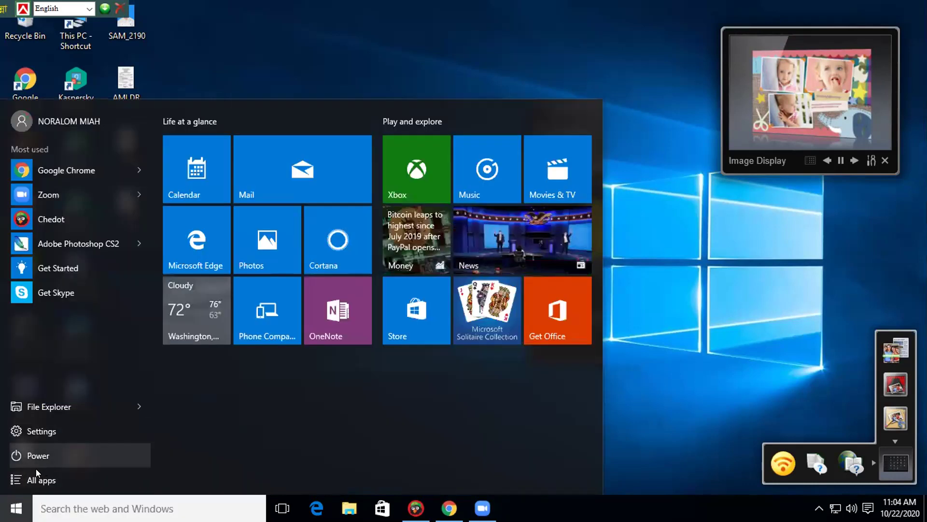
pyautogui.click(61, 468)
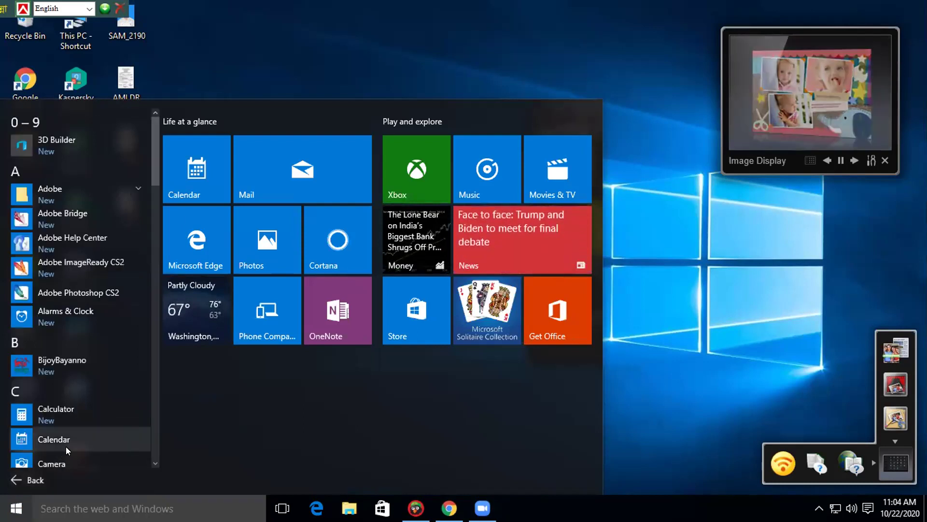
pyautogui.scroll(-3, 70, 415)
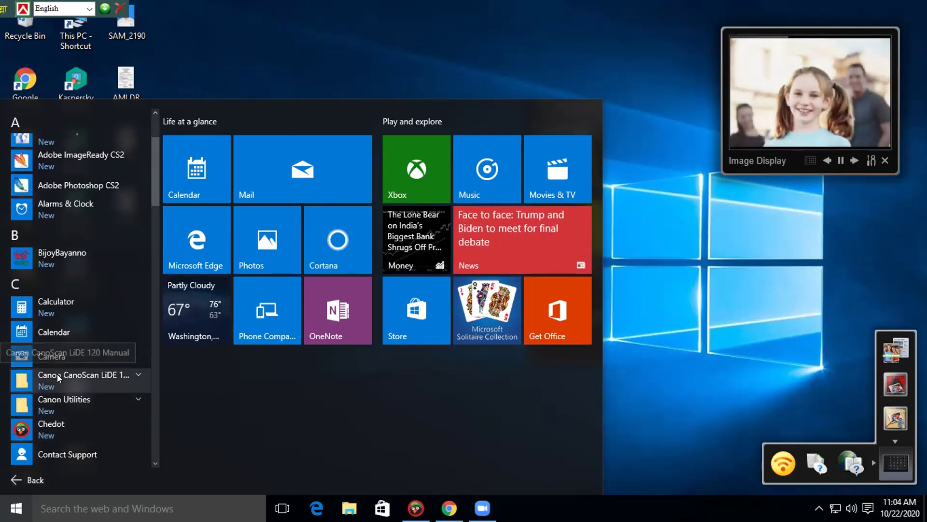
pyautogui.scroll(-3, 58, 375)
pyautogui.scroll(-5, 80, 396)
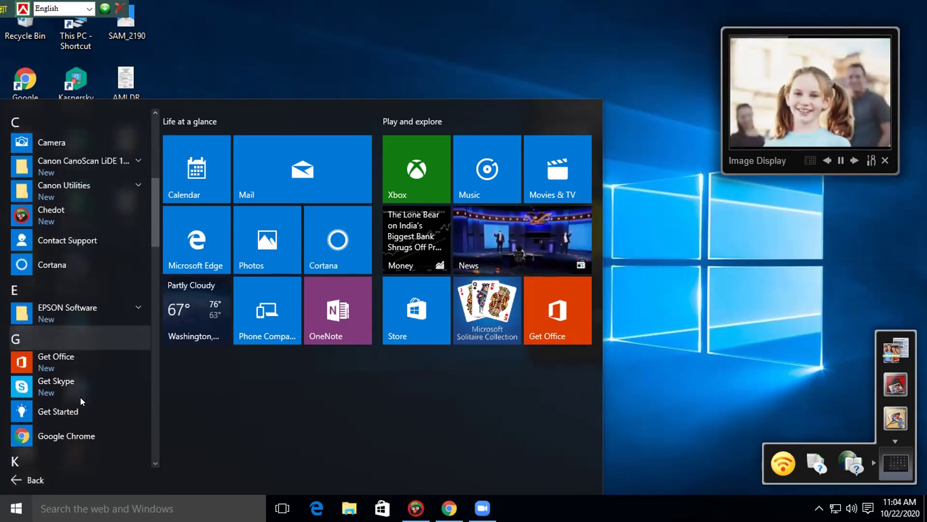
pyautogui.scroll(-1, 80, 397)
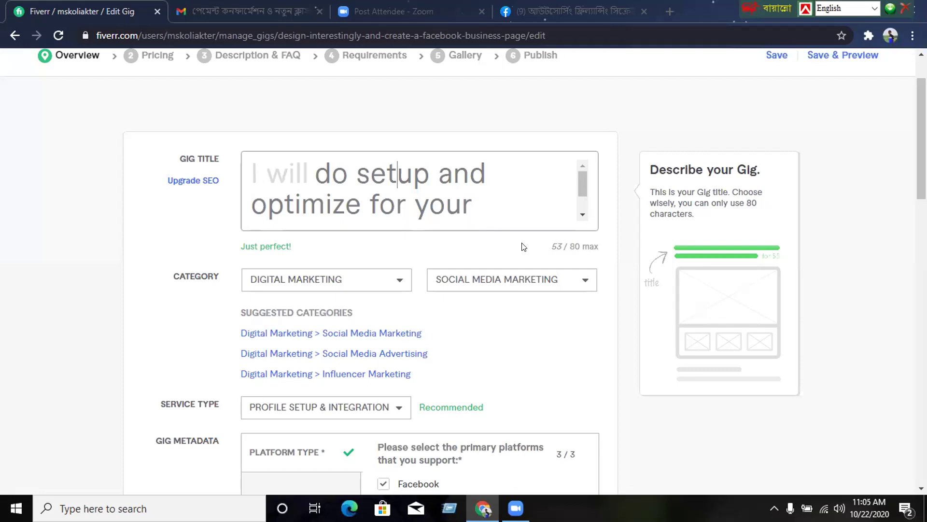
# On the Fiverr gig's overview page, check the full title, category, platforms and search tags, and save to continue.
pyautogui.click(511, 263)
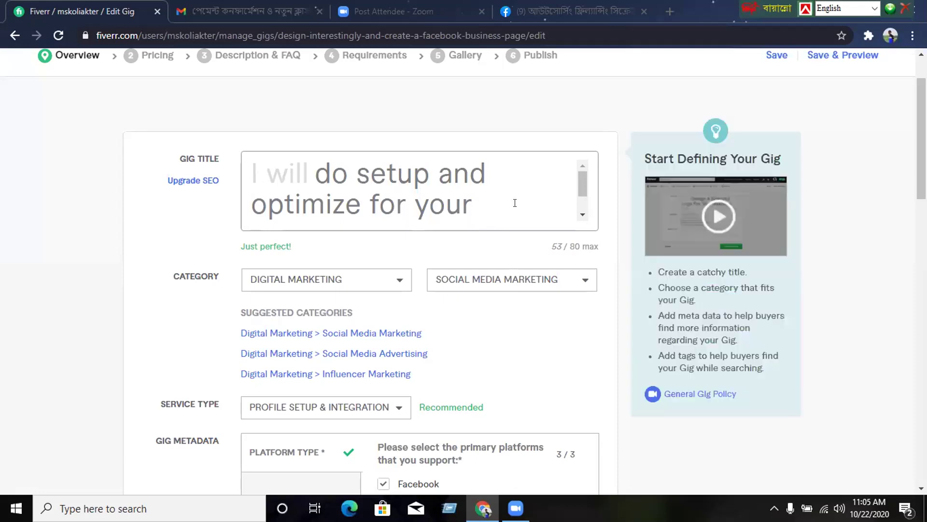
pyautogui.click(579, 187)
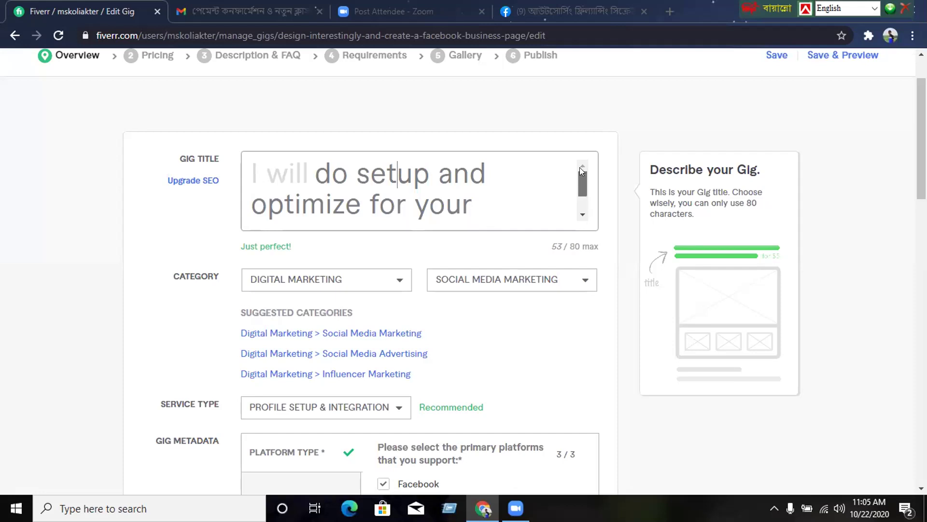
pyautogui.moveTo(576, 180); pyautogui.dragTo(574, 212)
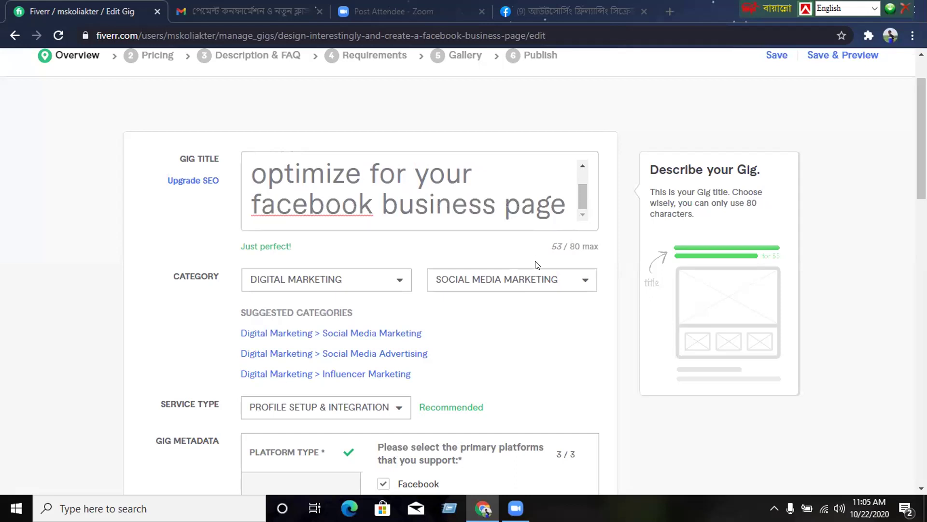
pyautogui.scroll(-1, 493, 249)
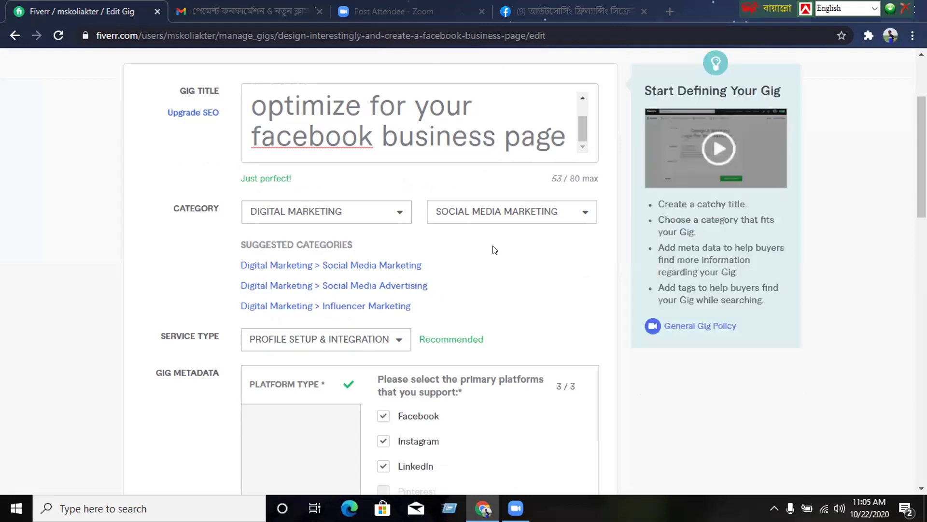
pyautogui.scroll(-2, 502, 255)
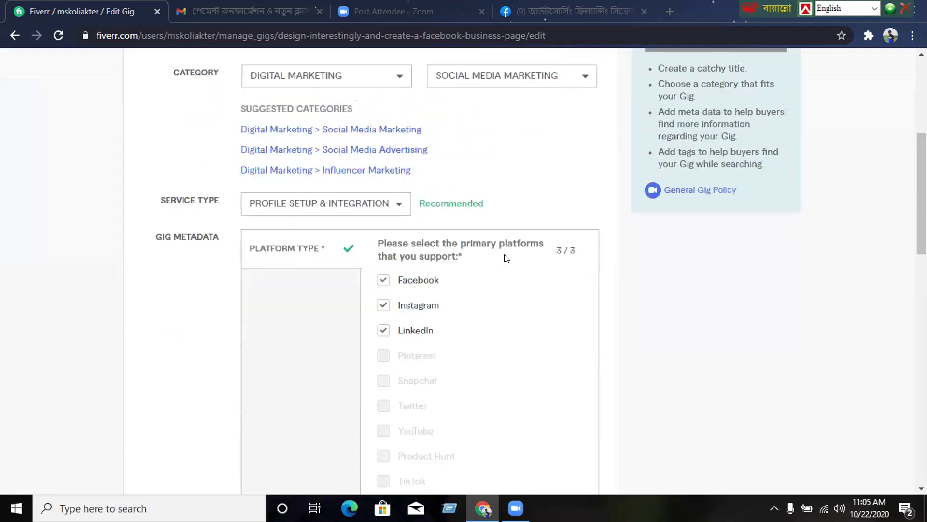
pyautogui.scroll(-8, 509, 258)
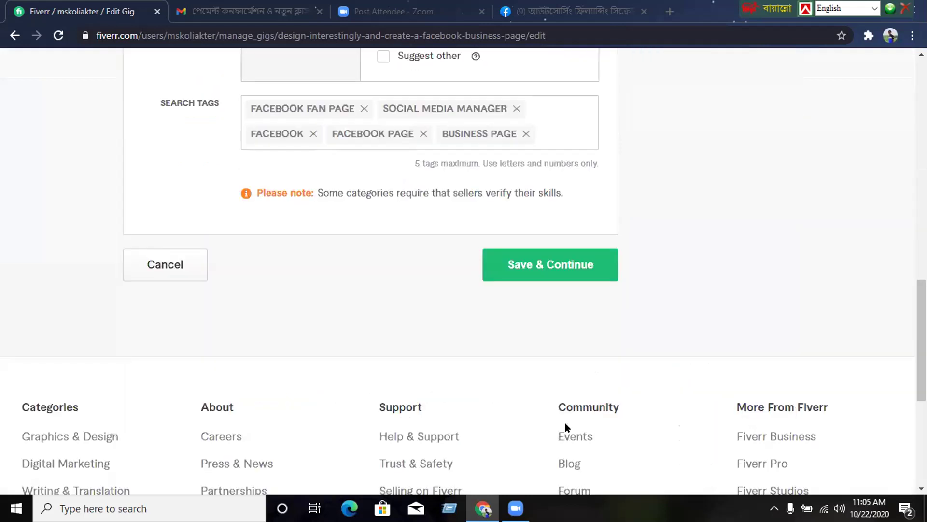
pyautogui.click(531, 266)
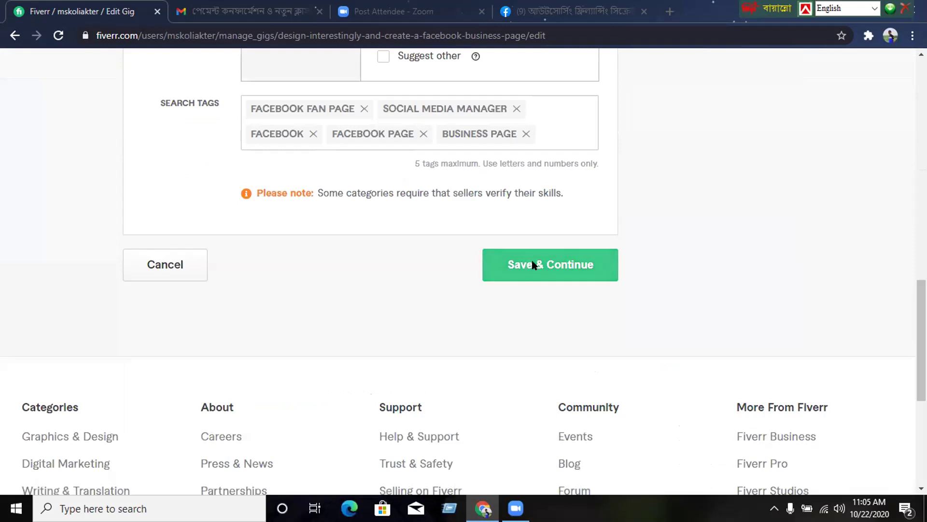
pyautogui.click(534, 265)
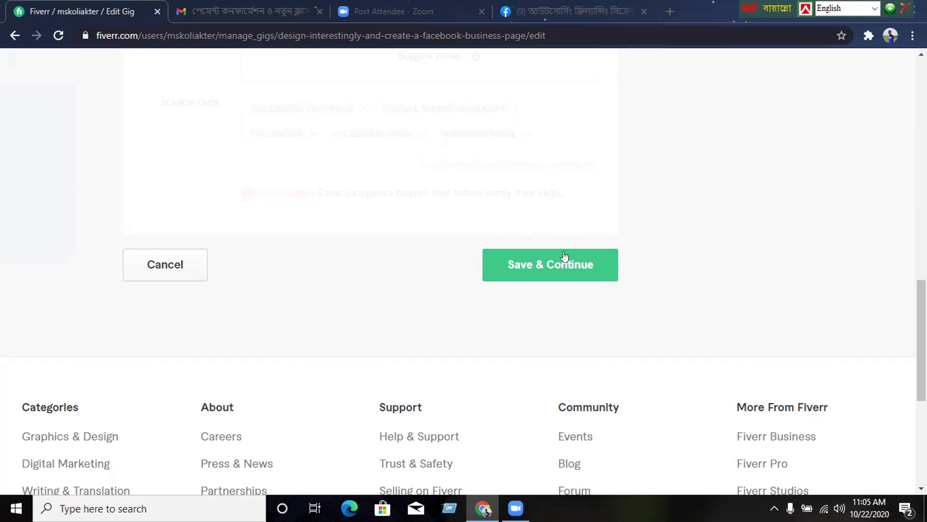
# Check the gig's three pricing packages, their included features, prices and extra services, and save to continue.
pyautogui.scroll(4, 620, 200)
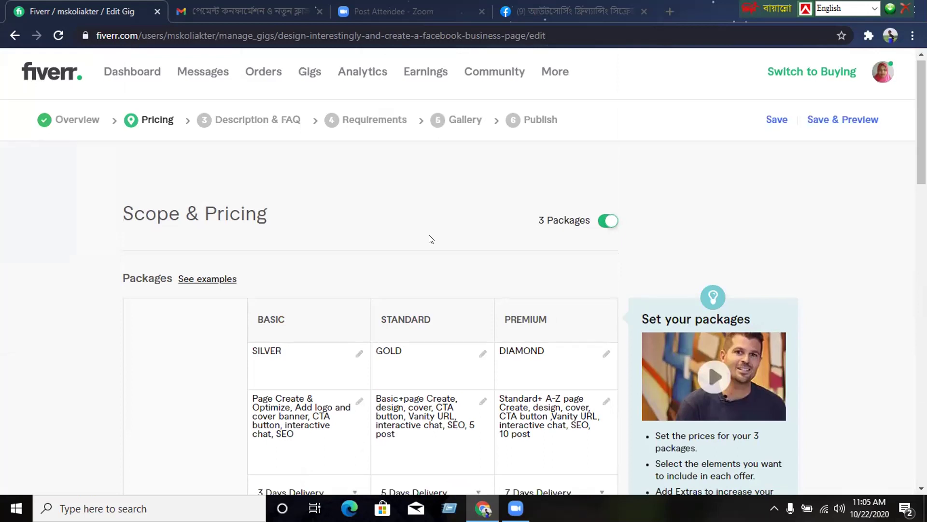
pyautogui.scroll(-3, 431, 239)
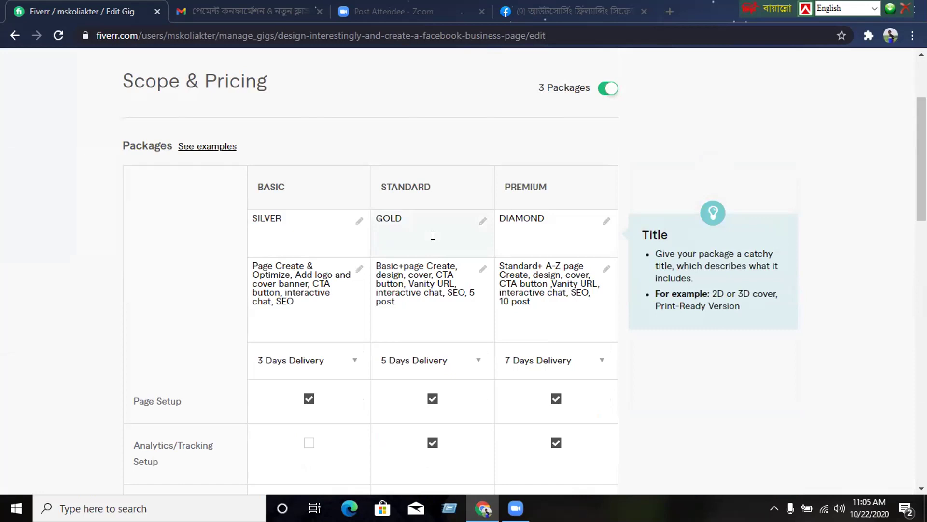
pyautogui.scroll(-3, 432, 236)
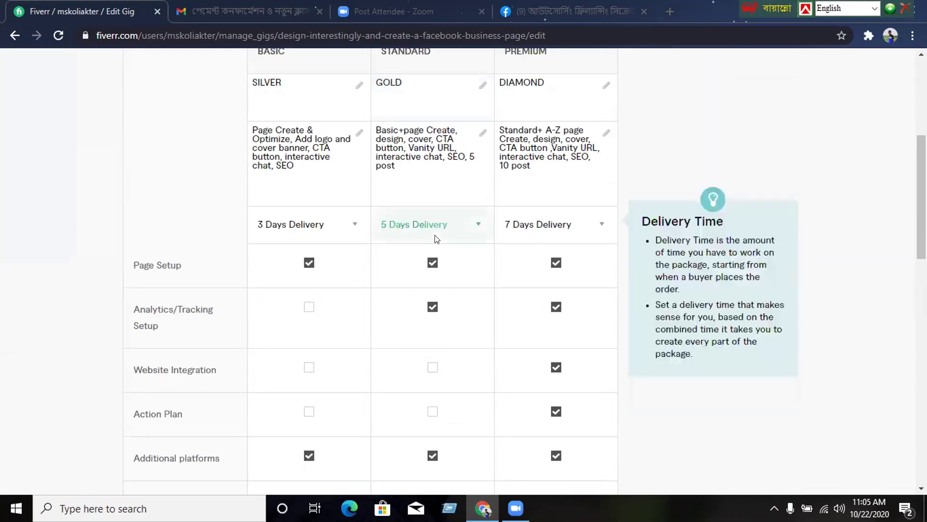
pyautogui.scroll(-3, 434, 239)
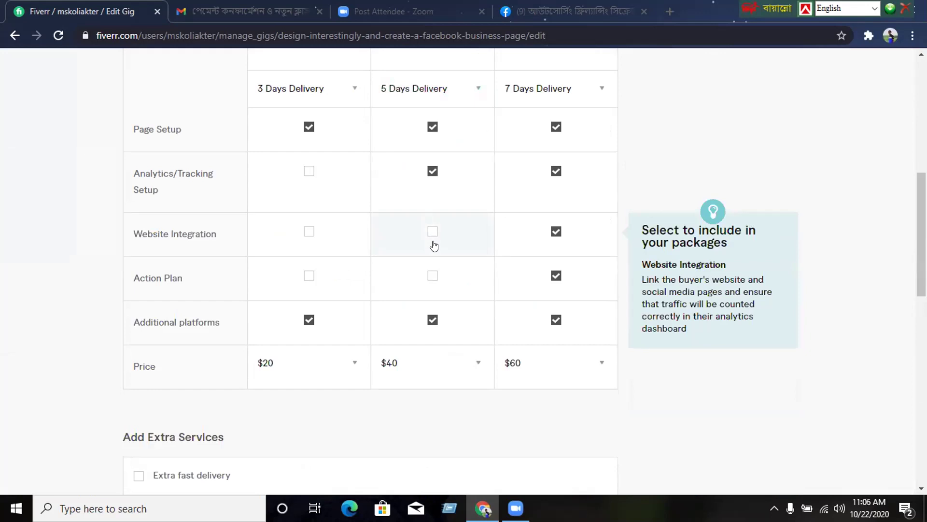
pyautogui.scroll(-6, 437, 247)
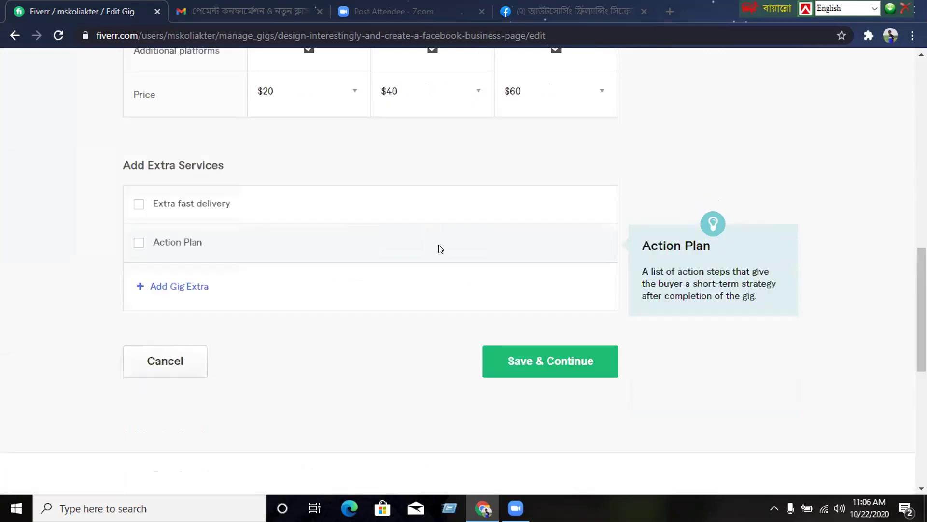
pyautogui.scroll(-3, 493, 292)
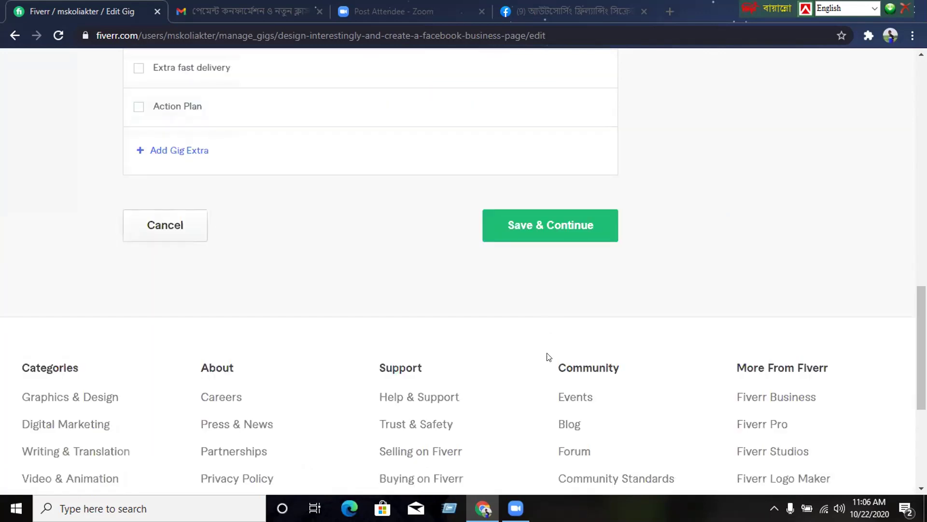
pyautogui.click(535, 229)
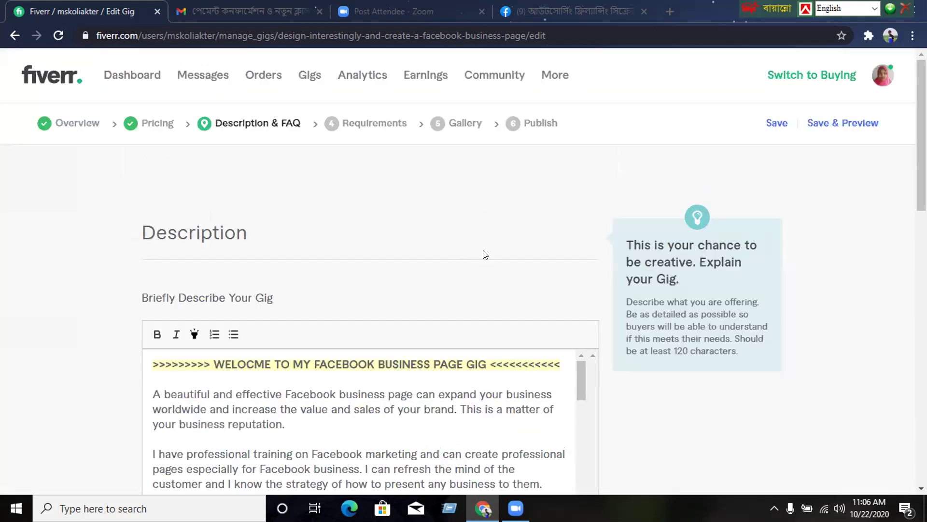
# Read through the gig description from the welcome heading past the service list and specialties to the closing lines.
pyautogui.click(530, 360)
pyautogui.scroll(-1, 362, 424)
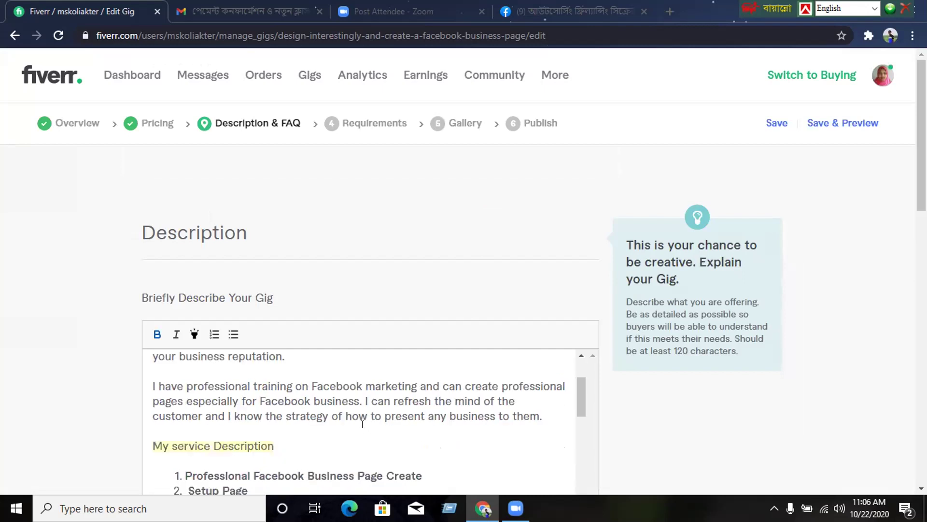
pyautogui.scroll(-1, 362, 422)
pyautogui.scroll(-1, 362, 420)
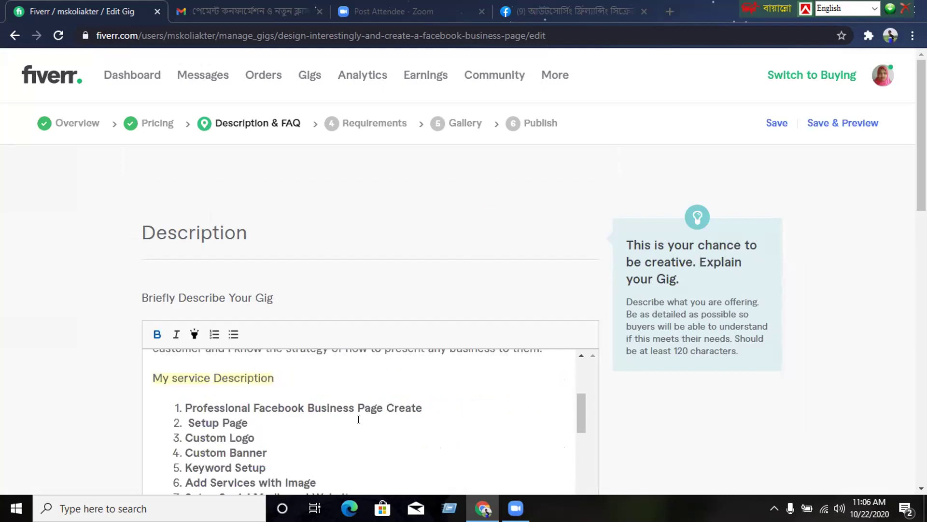
pyautogui.scroll(1, 358, 419)
pyautogui.scroll(1, 358, 420)
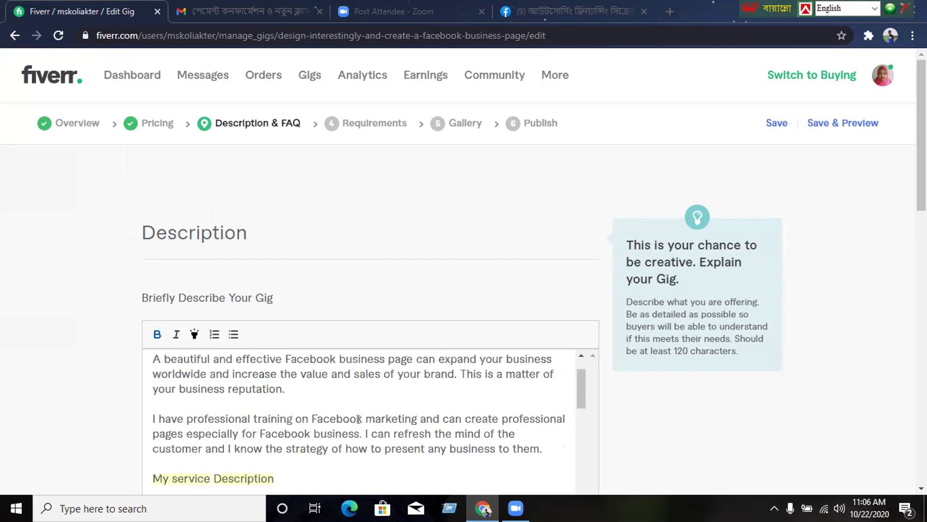
pyautogui.scroll(1, 358, 419)
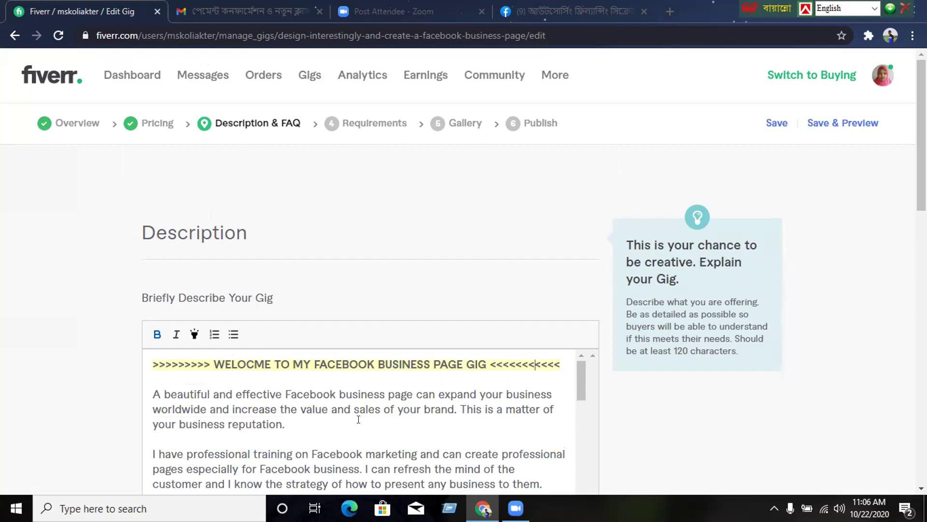
pyautogui.scroll(-2, 358, 420)
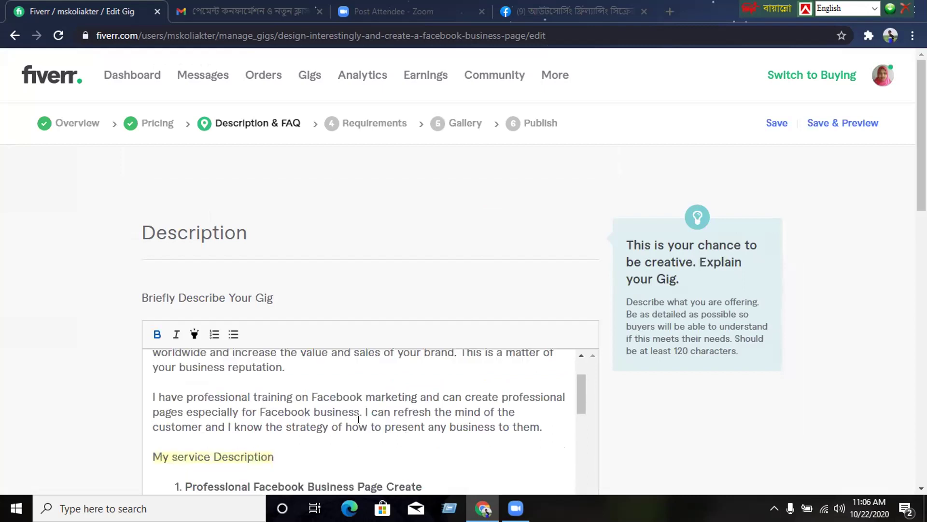
pyautogui.scroll(-1, 358, 419)
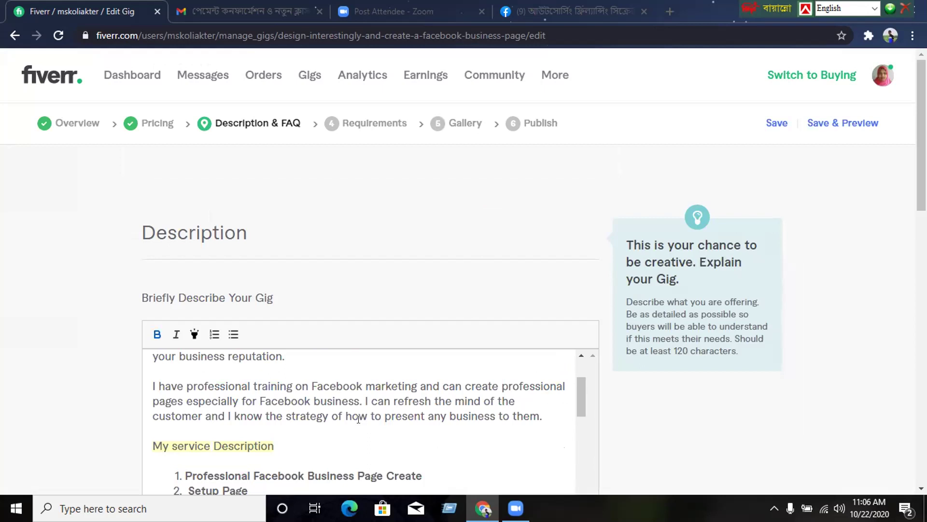
pyautogui.scroll(-2, 358, 419)
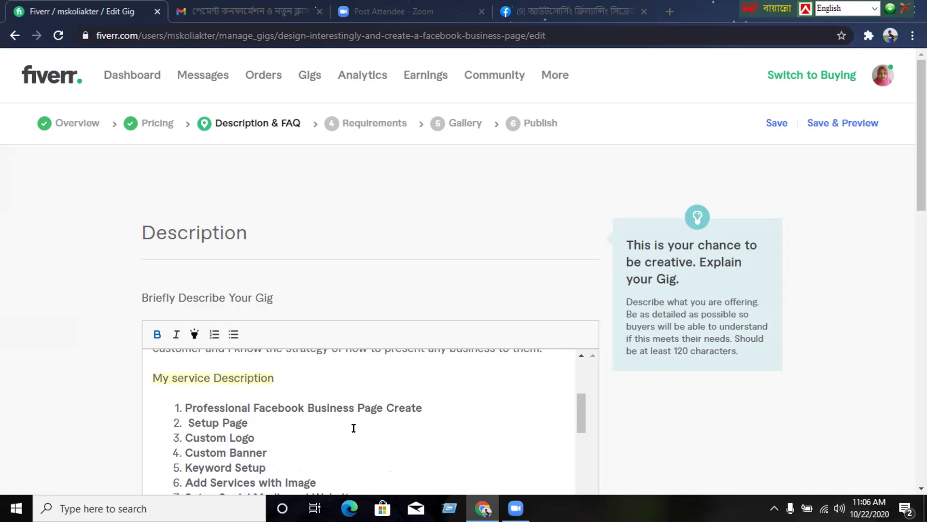
pyautogui.scroll(-2, 347, 423)
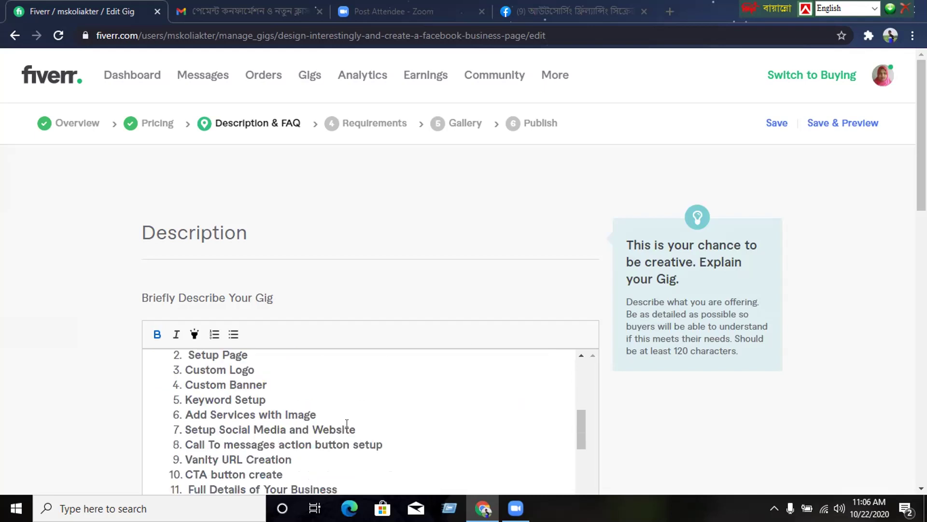
pyautogui.scroll(-2, 347, 423)
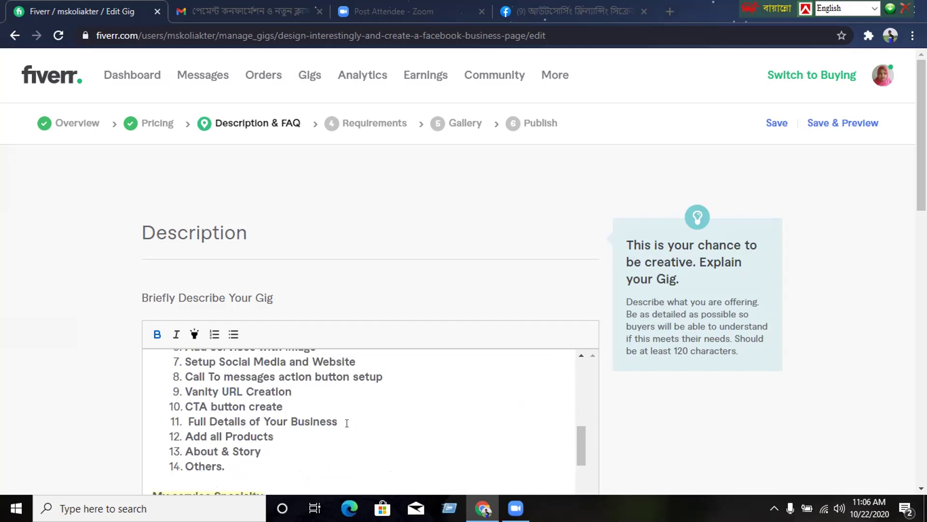
pyautogui.scroll(-2, 346, 423)
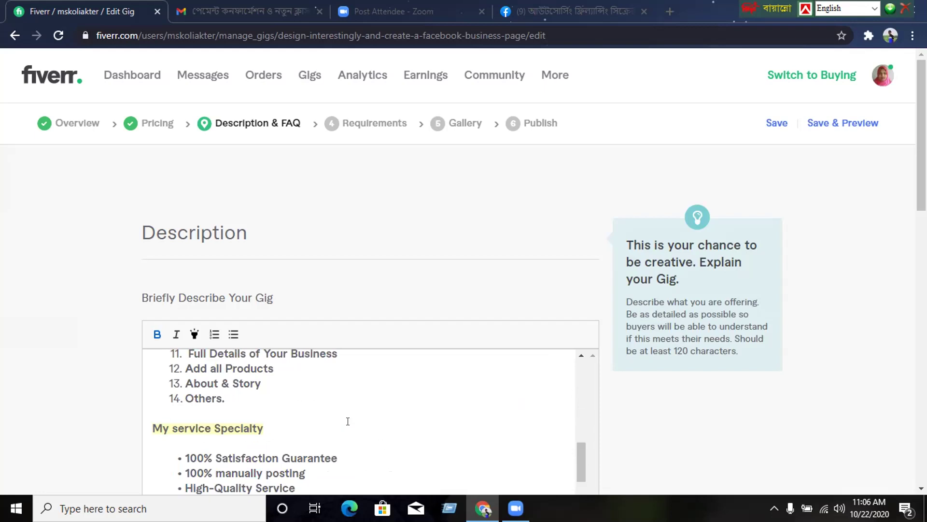
pyautogui.scroll(-2, 352, 420)
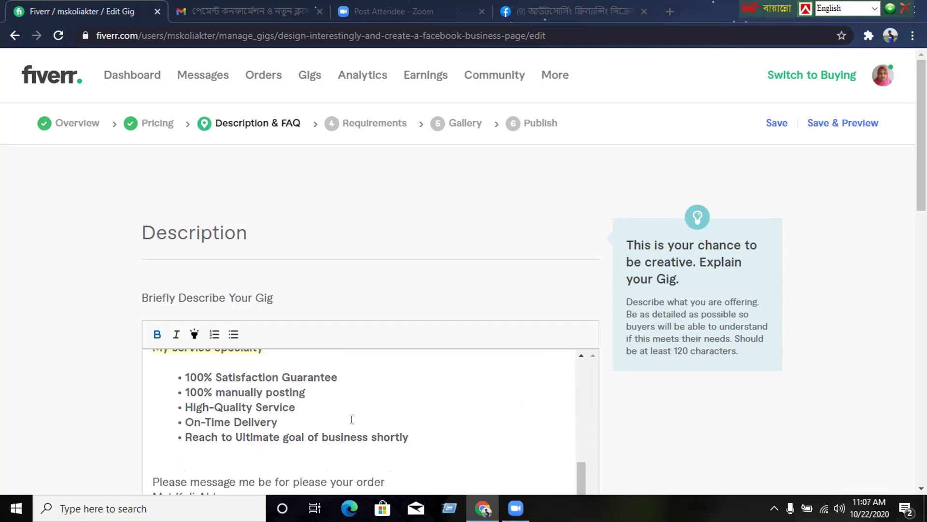
pyautogui.scroll(-2, 415, 411)
pyautogui.scroll(-2, 418, 411)
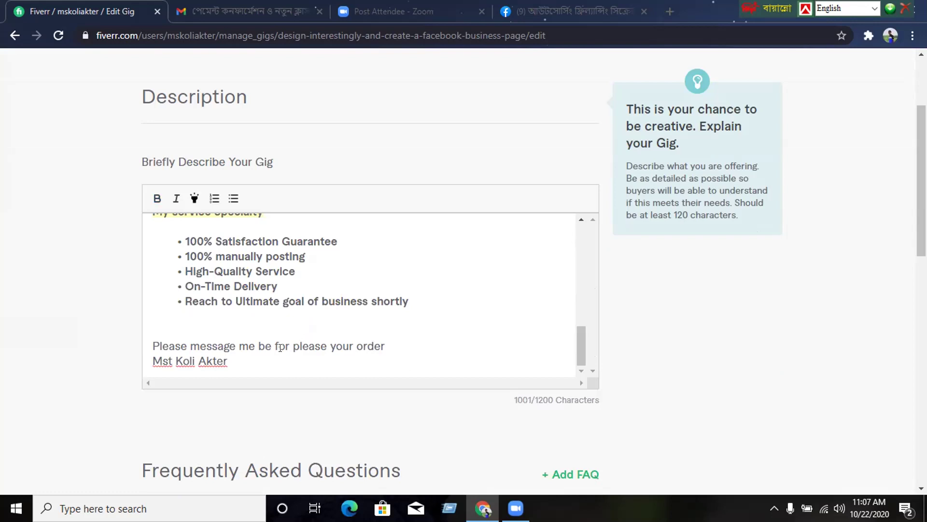
# Correct the description's closing sentence to read "Please message me before please your order".
pyautogui.write('fore')
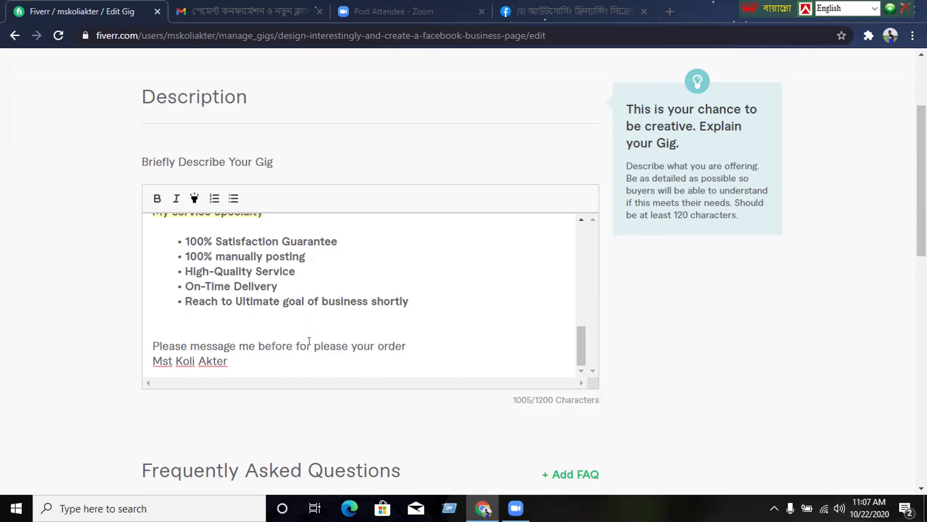
pyautogui.click(315, 354)
pyautogui.press('BackSpace')
pyautogui.press('BackSpace')
pyautogui.press('BackSpace')
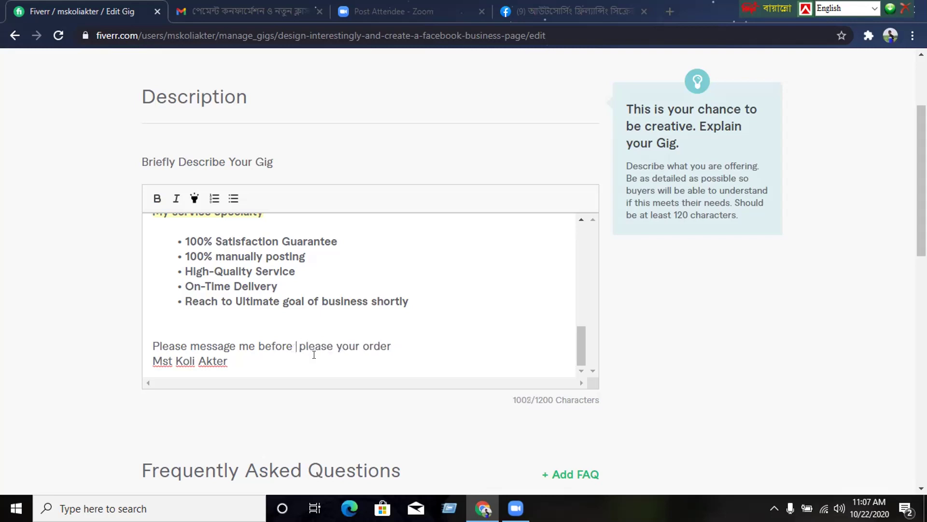
pyautogui.press('BackSpace')
pyautogui.press('BackSpace')
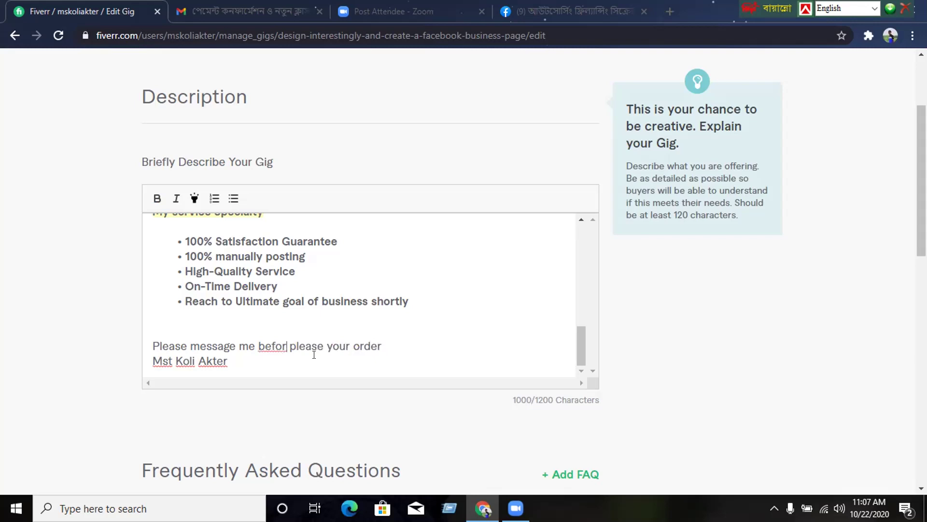
pyautogui.write('e')
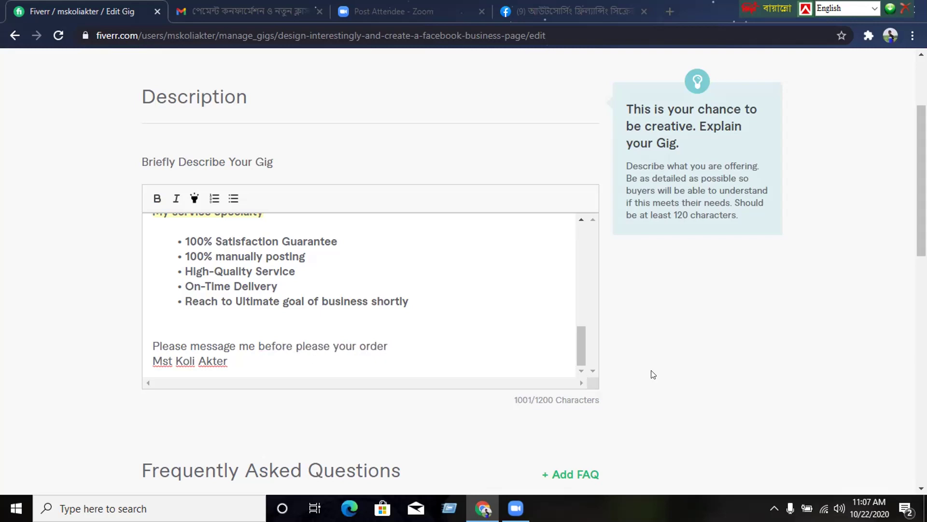
# Insert a blank line between the description's closing sentence and the seller's name, and save to continue.
pyautogui.scroll(-5, 650, 375)
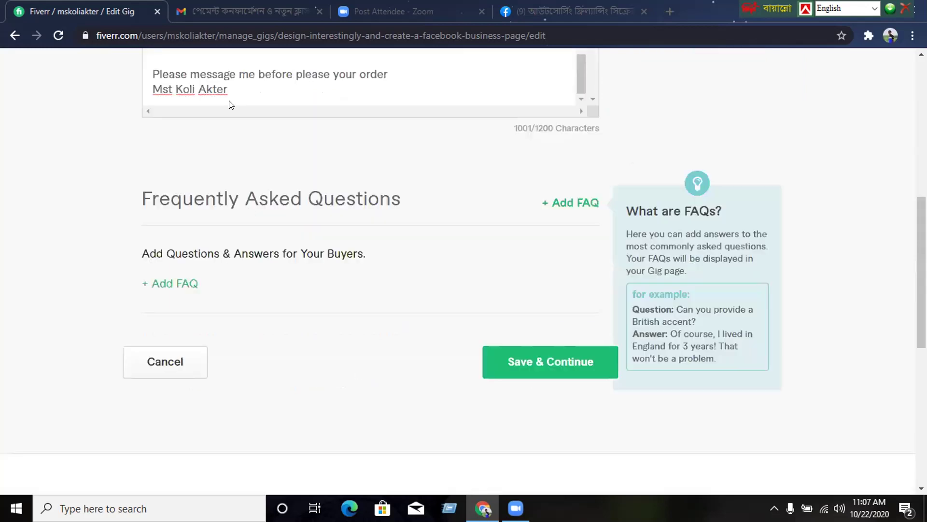
pyautogui.click(389, 74)
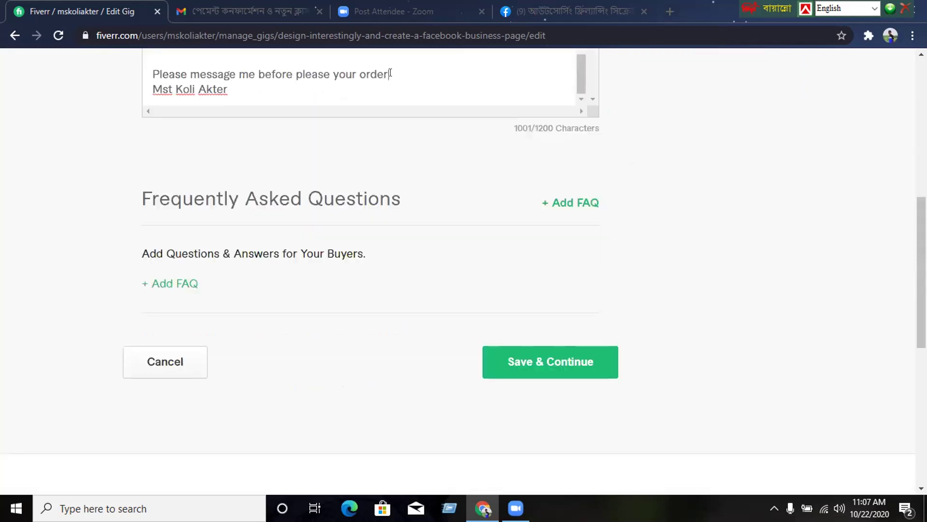
pyautogui.press('Return')
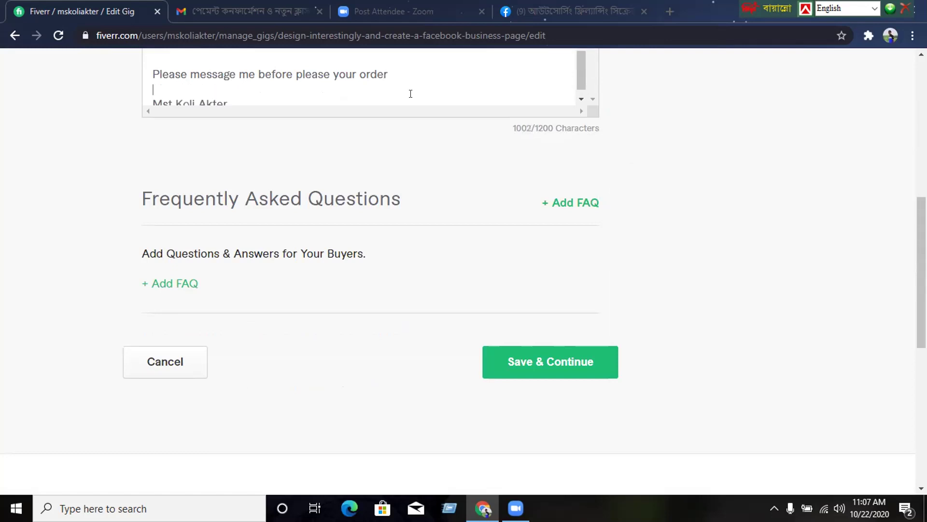
pyautogui.click(558, 367)
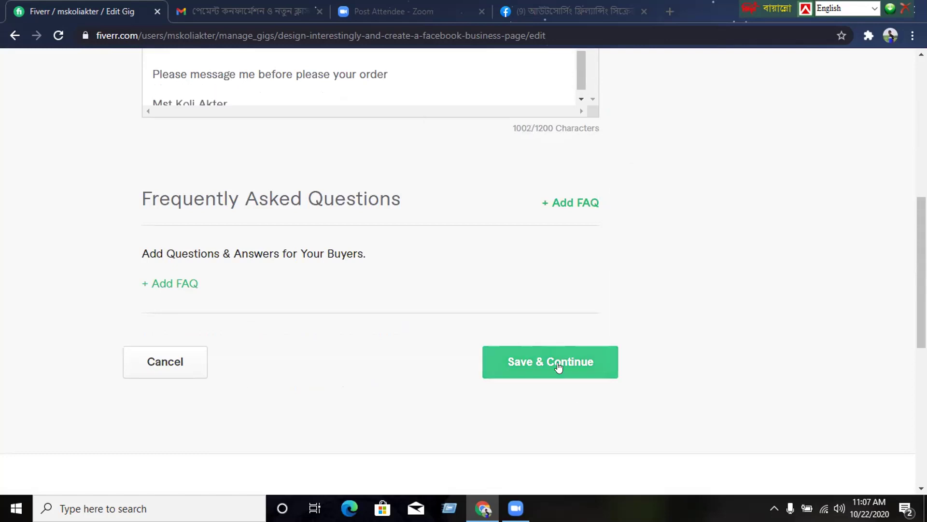
pyautogui.click(549, 354)
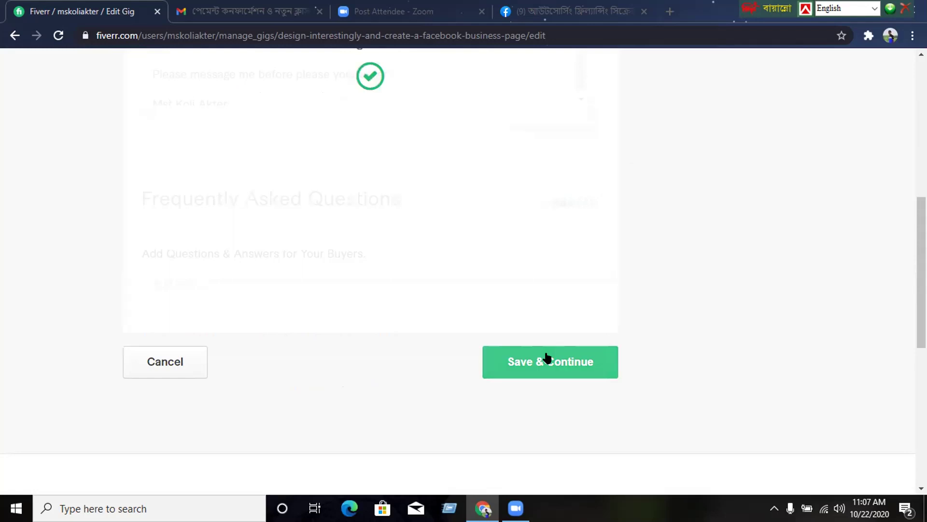
# Remove the buyer requirement that starts with "1. Logo, 2. Product photo", and save to continue.
pyautogui.scroll(3, 546, 357)
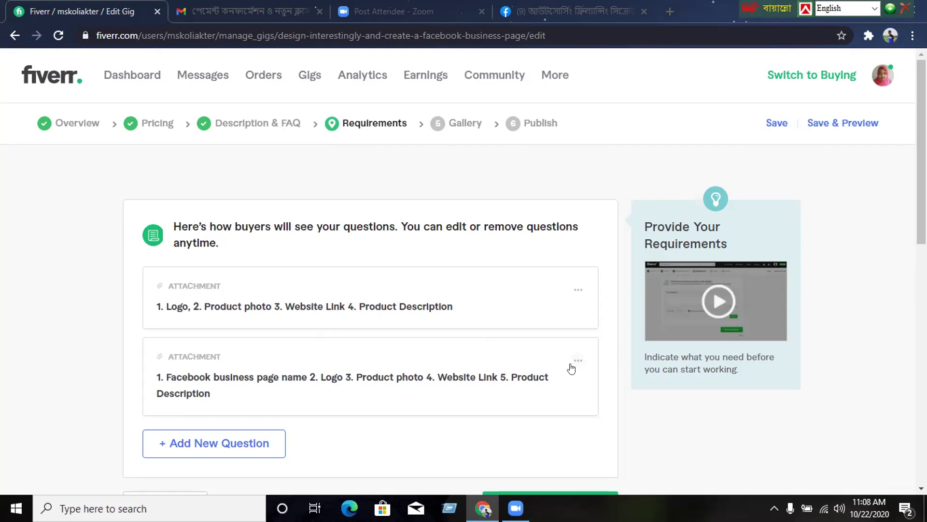
pyautogui.click(574, 290)
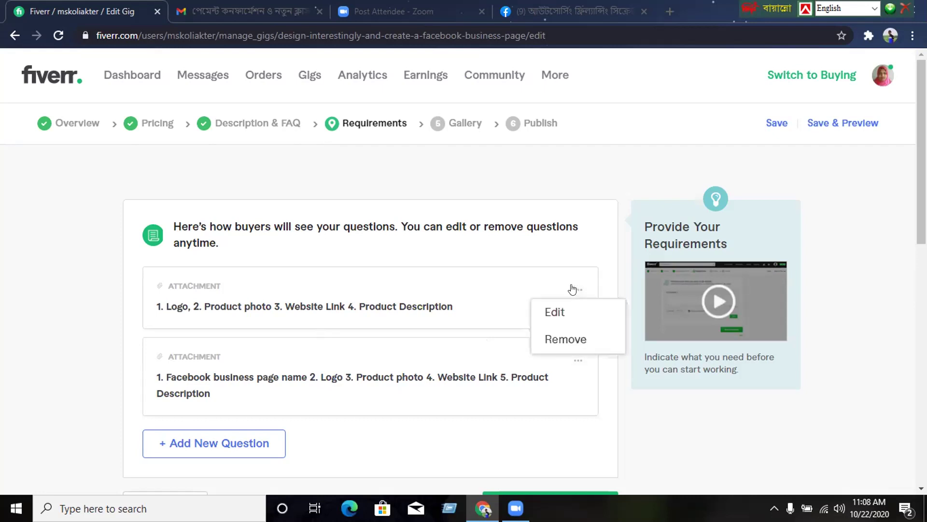
pyautogui.click(558, 337)
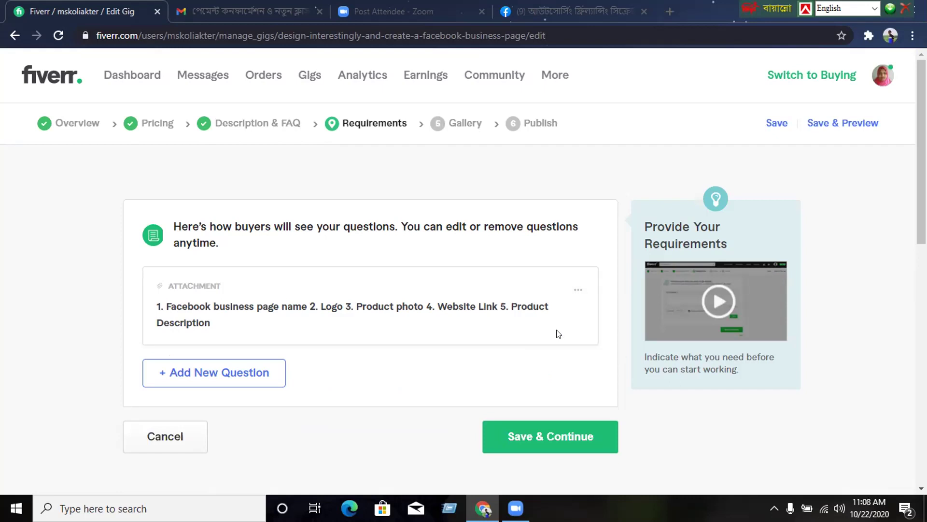
pyautogui.click(540, 438)
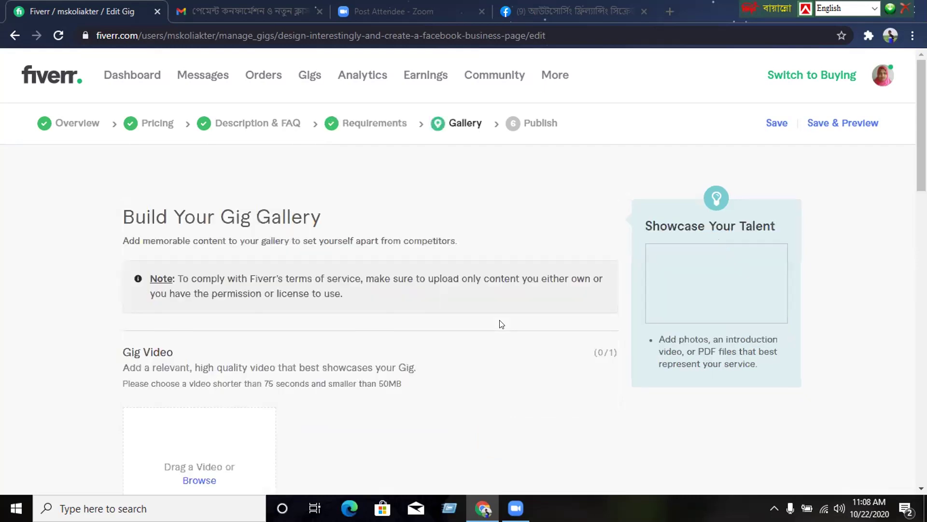
# Review the gig gallery's video, photo and PDF sections without adding files, and save to continue.
pyautogui.scroll(-4, 493, 322)
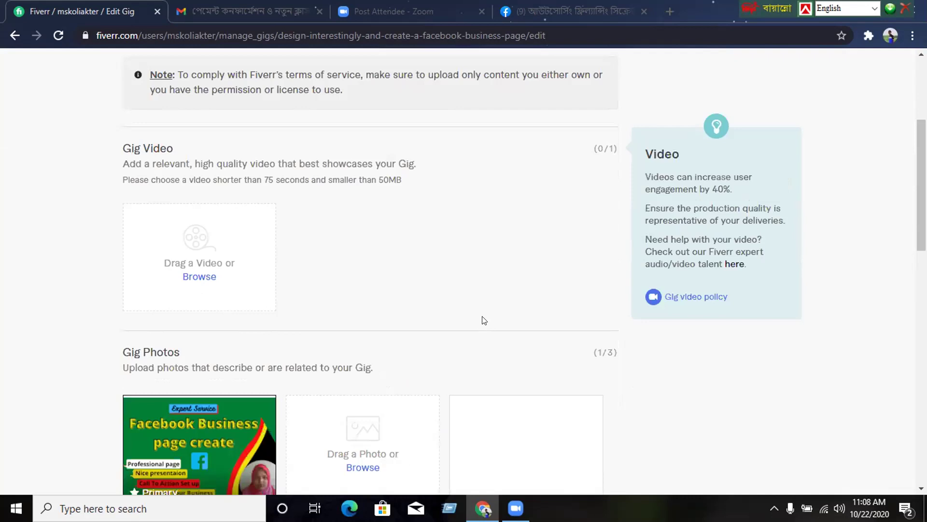
pyautogui.scroll(-3, 484, 320)
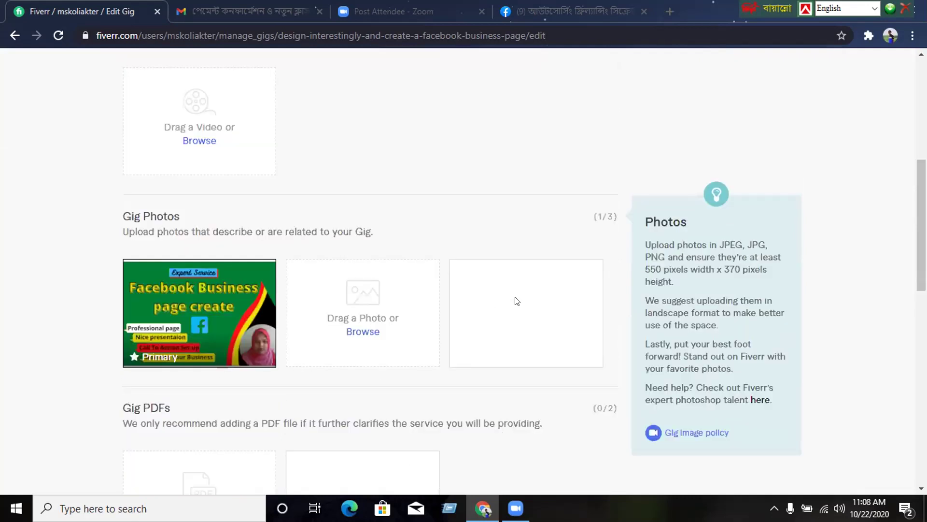
pyautogui.scroll(-5, 517, 349)
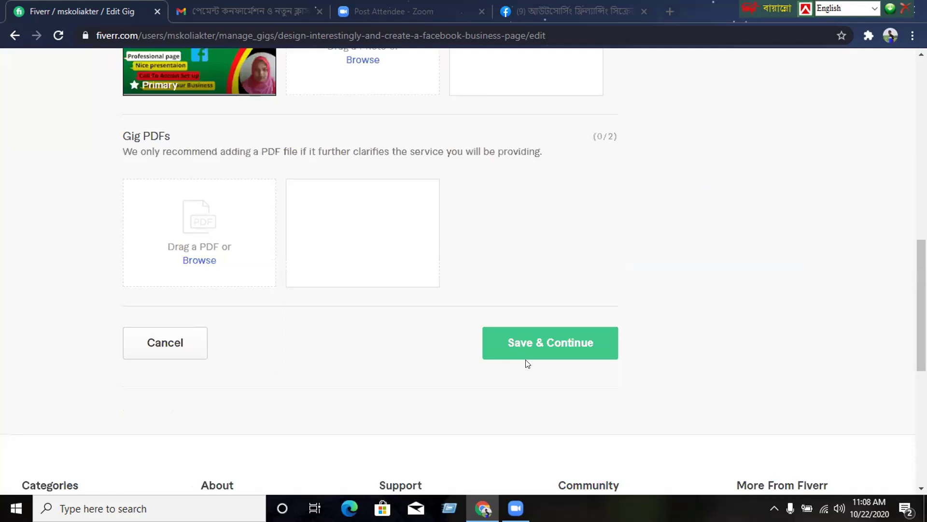
pyautogui.click(531, 344)
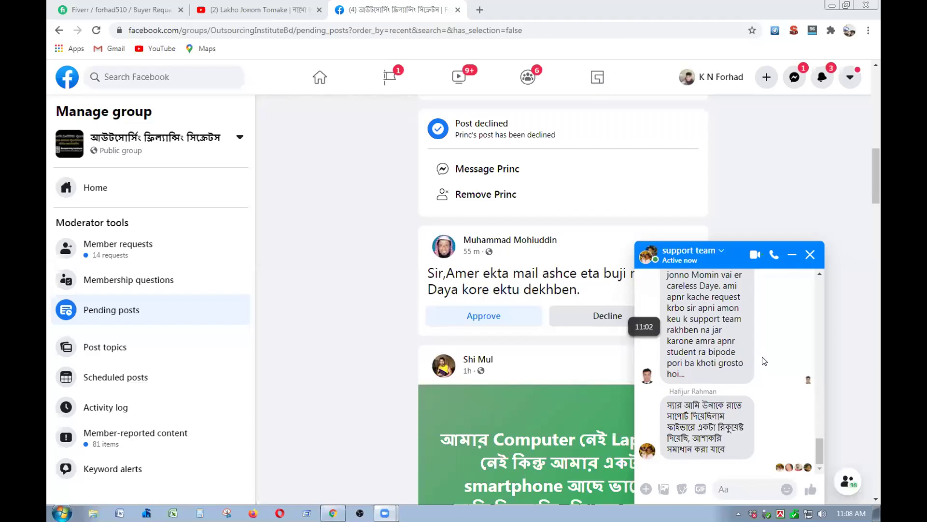
# Read back through the support team chat, close it, and look over the new notifications.
pyautogui.moveTo(778, 431)
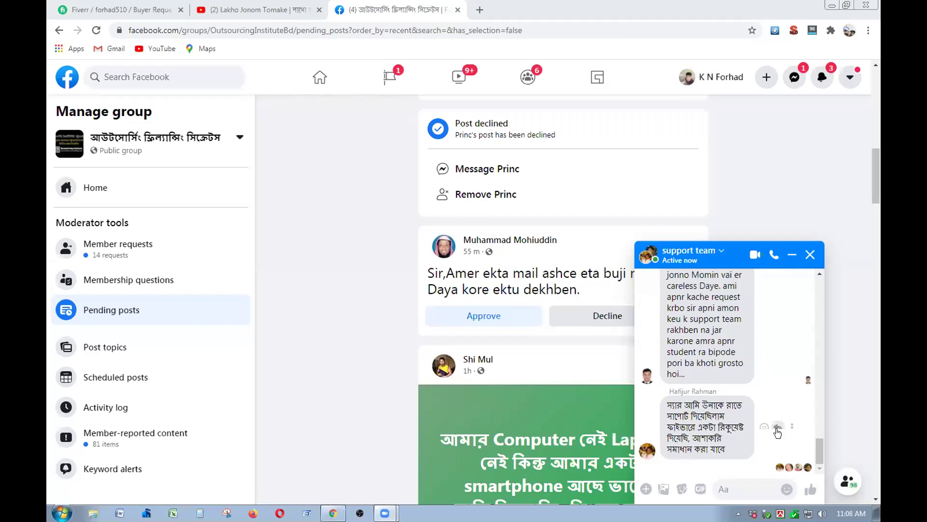
pyautogui.click(724, 438)
pyautogui.scroll(3, 725, 438)
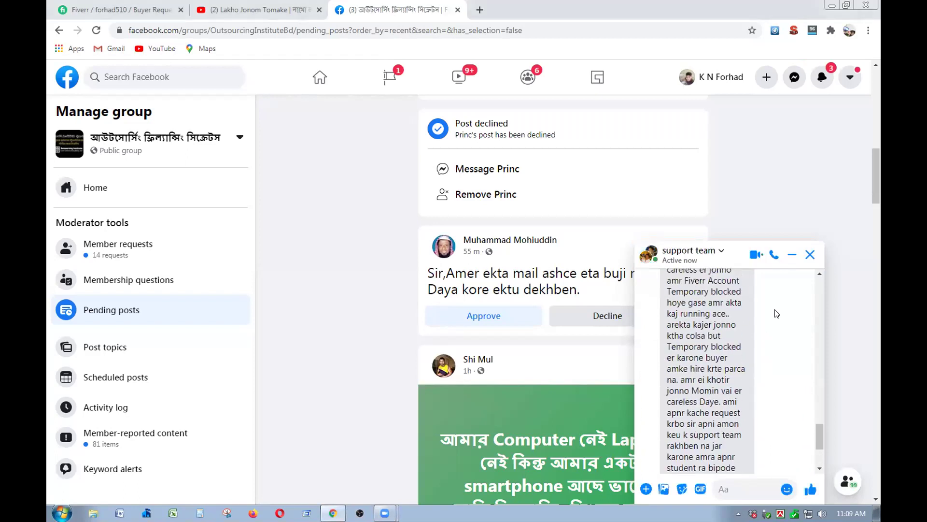
pyautogui.click(810, 255)
pyautogui.click(820, 80)
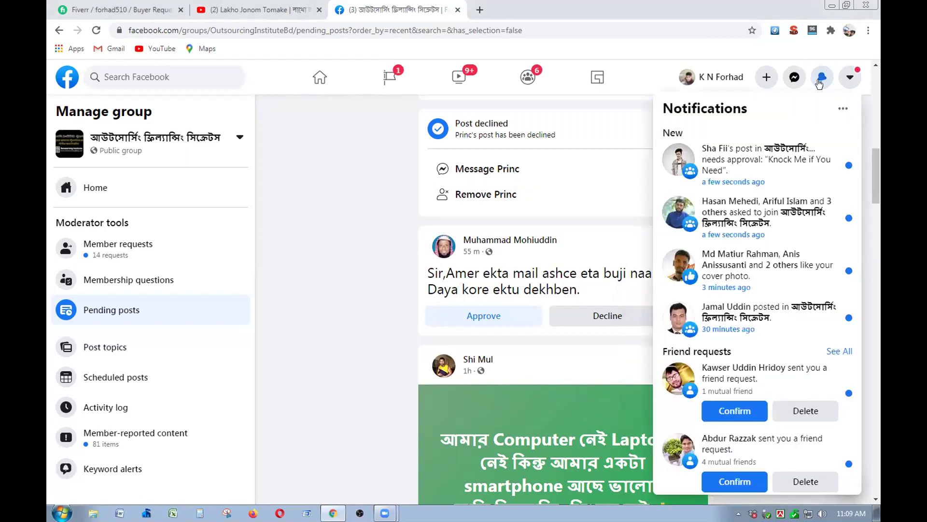
pyautogui.click(750, 153)
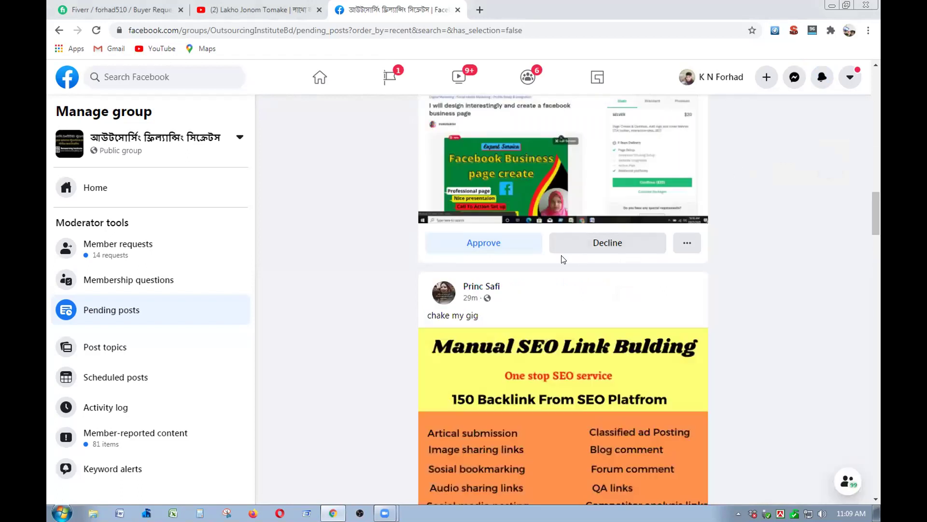
# Decline the pending posts showing the Facebook business page gig and the Manual SEO Link Building gig.
pyautogui.scroll(3, 532, 259)
pyautogui.scroll(-2, 539, 280)
pyautogui.click(595, 304)
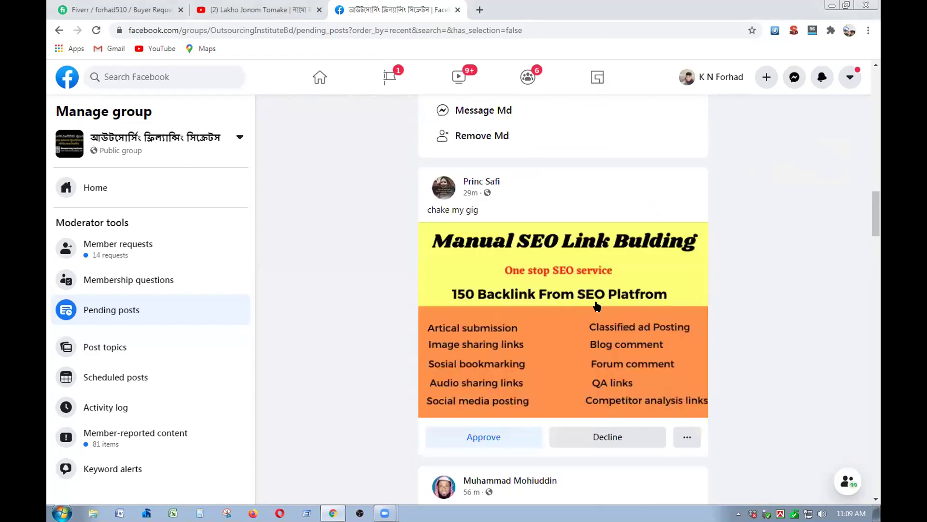
pyautogui.click(619, 437)
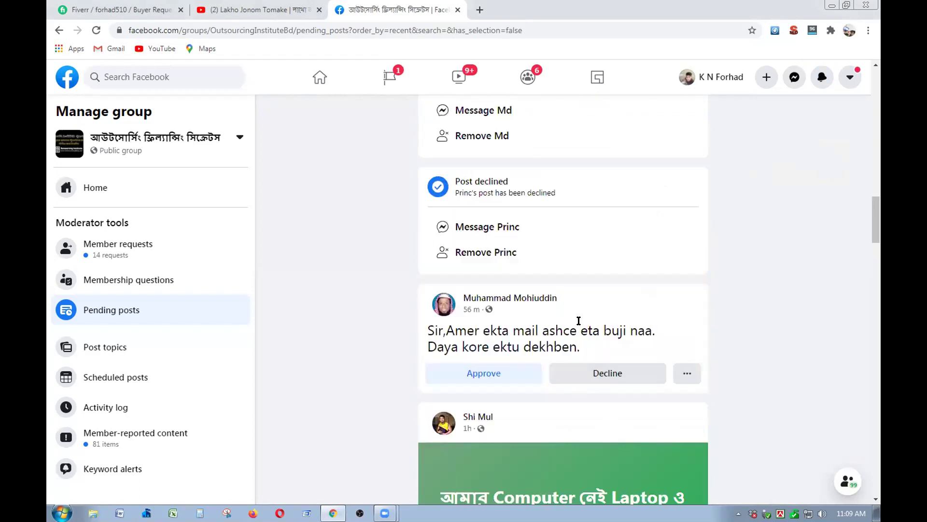
# Approve the pending posts about learning freelancing with only a smartphone and about verifying Fiverr and Payoneer with a temporary National ID Card.
pyautogui.scroll(3, 571, 307)
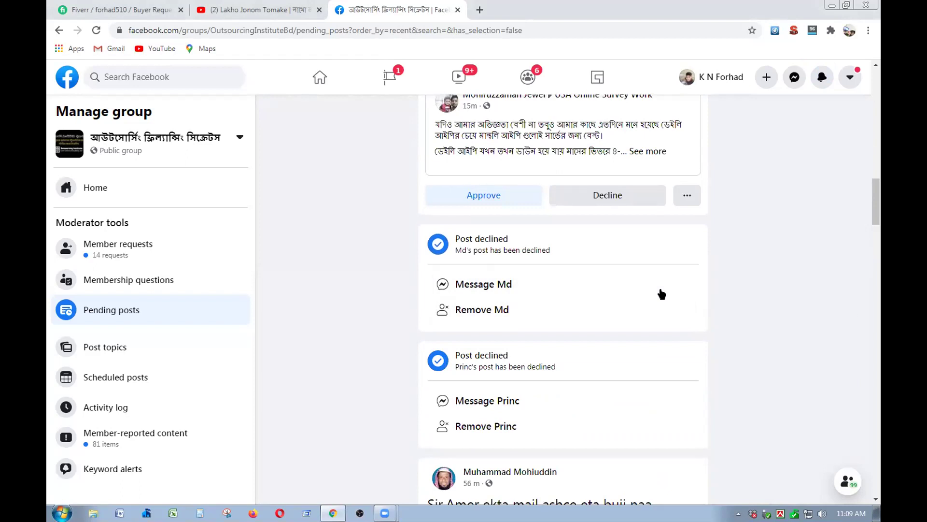
pyautogui.scroll(-6, 552, 314)
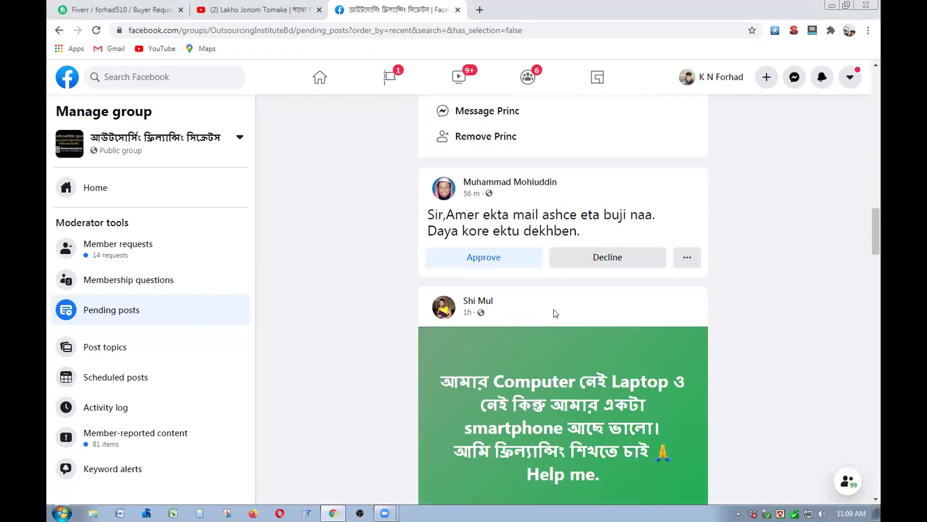
pyautogui.scroll(-4, 556, 314)
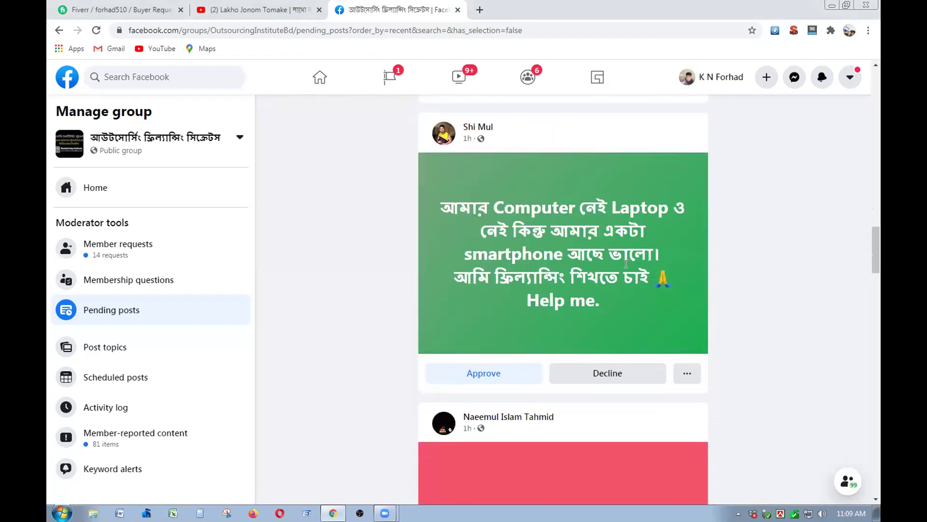
pyautogui.scroll(-3, 625, 263)
pyautogui.click(486, 256)
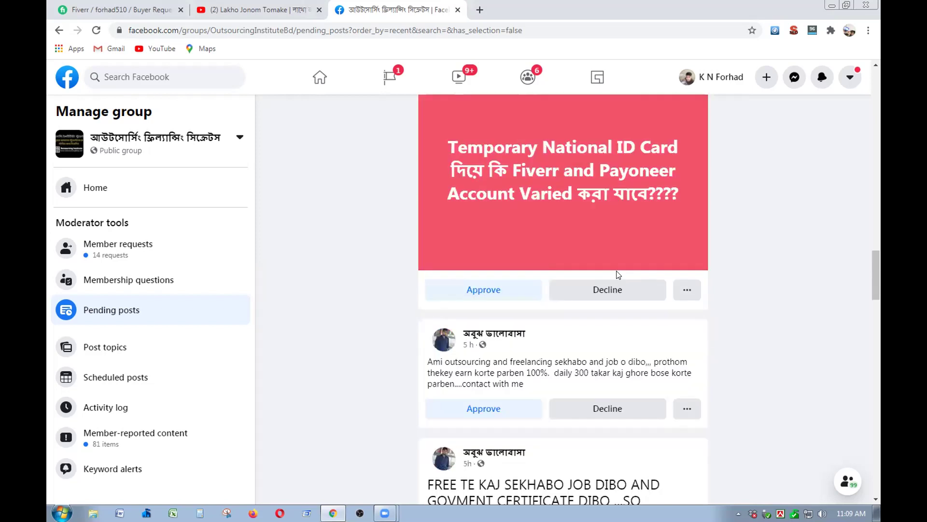
pyautogui.scroll(1, 618, 276)
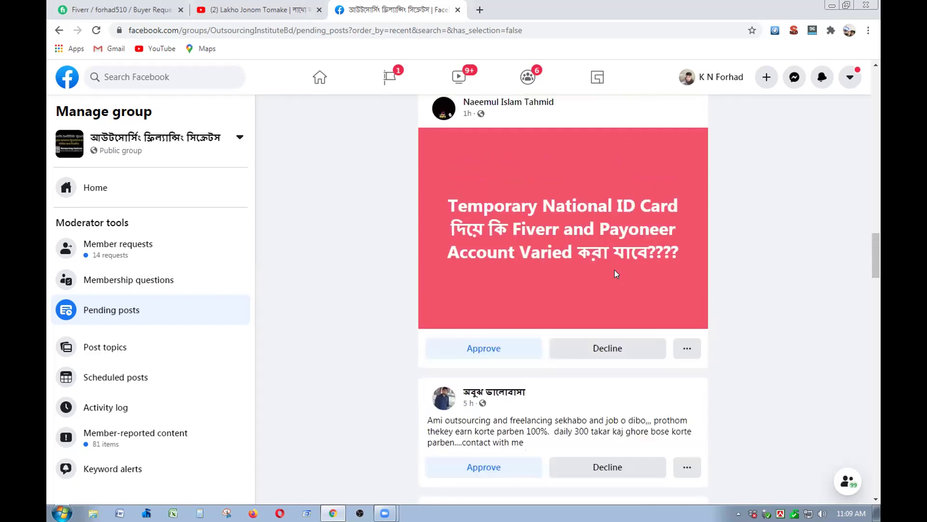
pyautogui.click(497, 348)
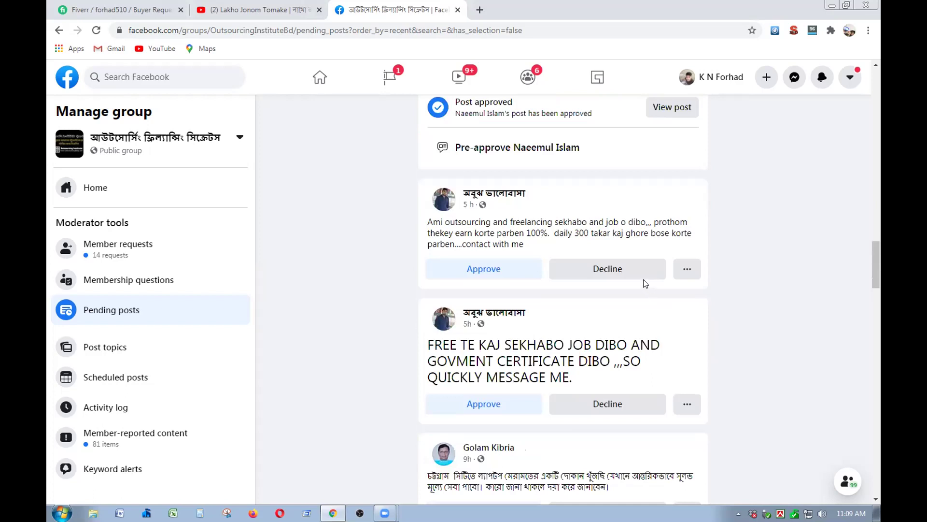
# Decline the two pending posts offering job training and the post looking for a laptop repair shop.
pyautogui.scroll(-1, 640, 280)
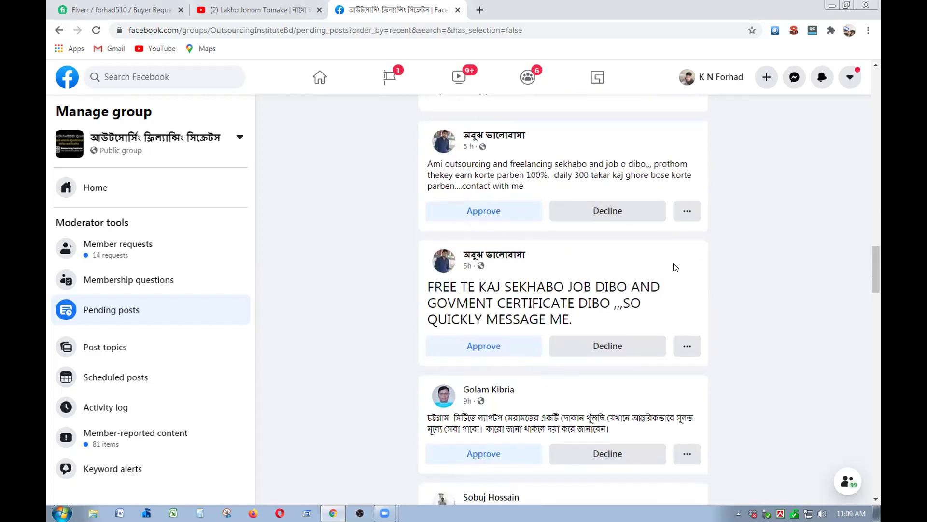
pyautogui.click(625, 211)
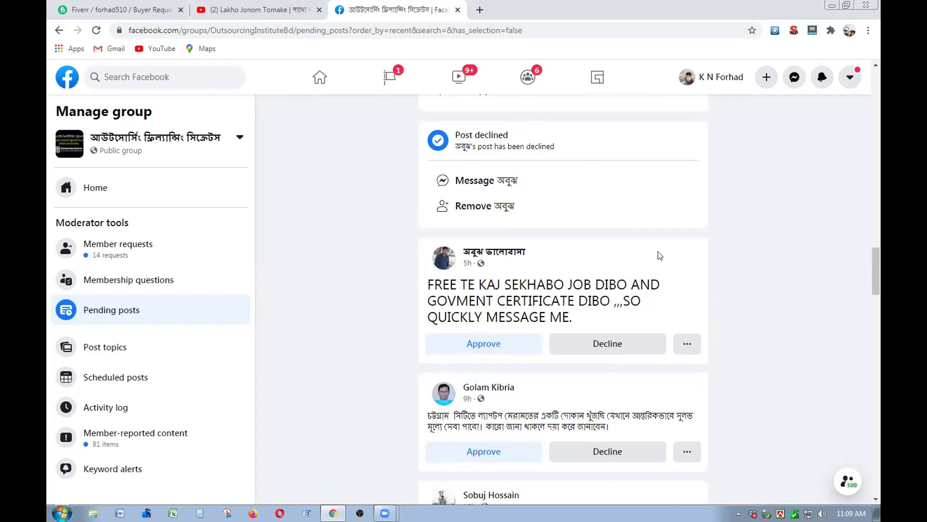
pyautogui.scroll(-1, 654, 249)
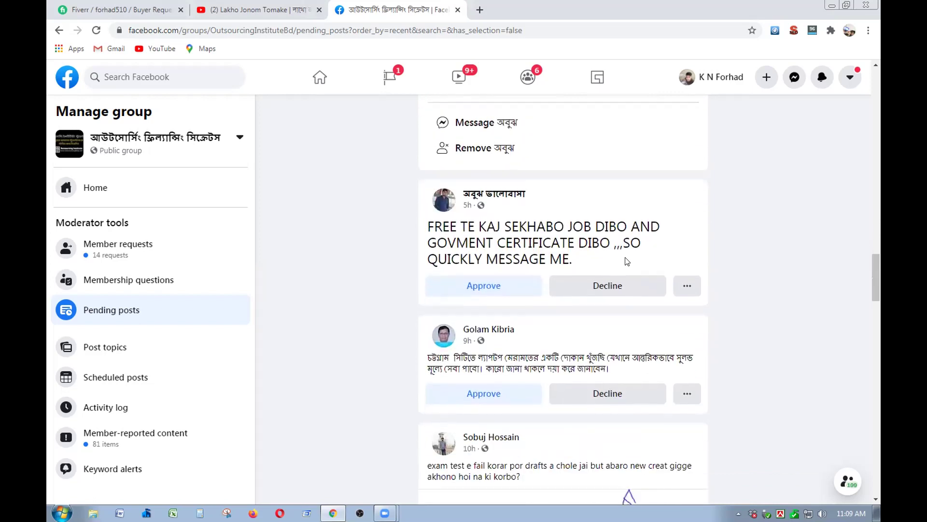
pyautogui.click(611, 285)
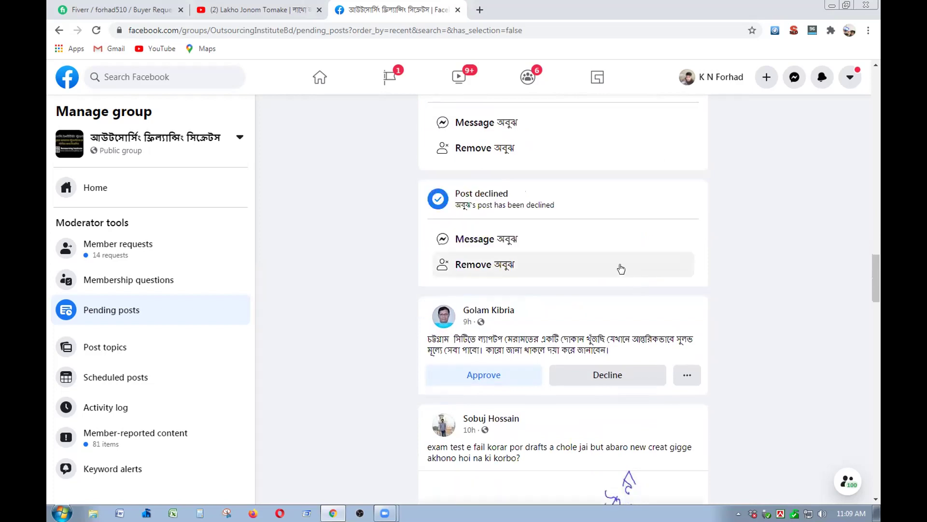
pyautogui.click(619, 264)
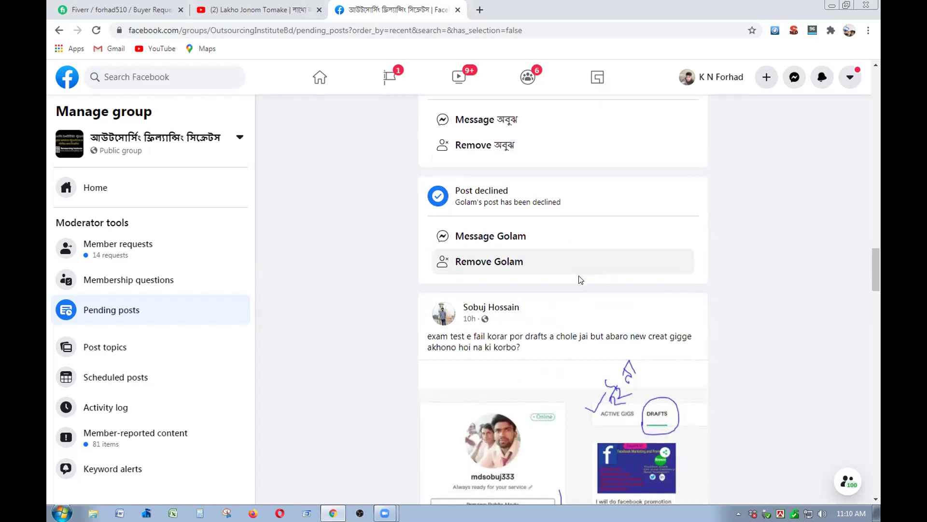
# Decline the pending post shared from USA Online Survey Work and the sites.google.com post advertising 500 taka daily mobile income.
pyautogui.scroll(-7, 580, 279)
pyautogui.scroll(5, 572, 273)
pyautogui.scroll(10, 569, 268)
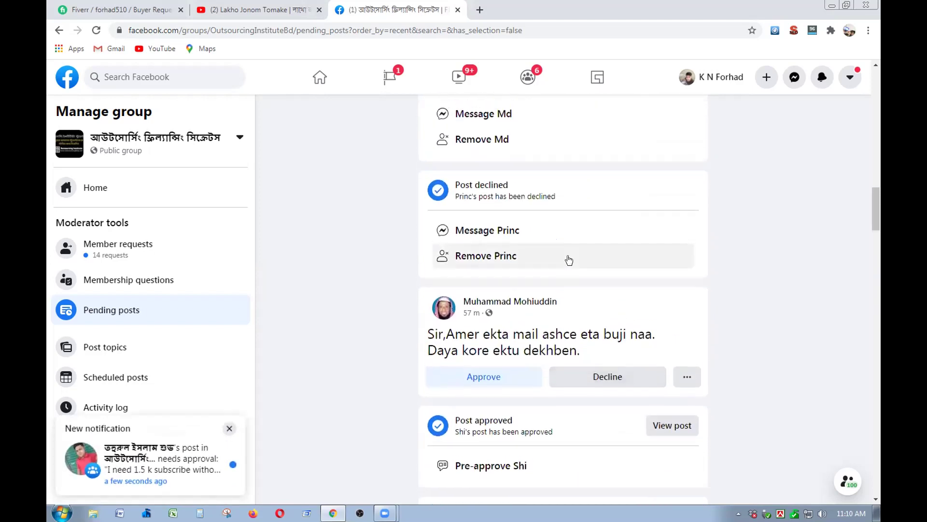
pyautogui.scroll(3, 562, 259)
pyautogui.scroll(2, 598, 268)
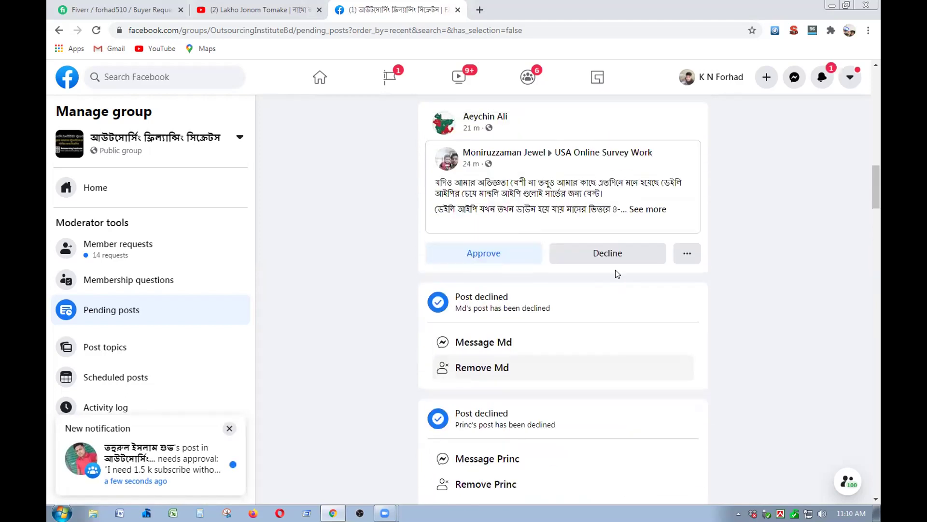
pyautogui.scroll(3, 617, 273)
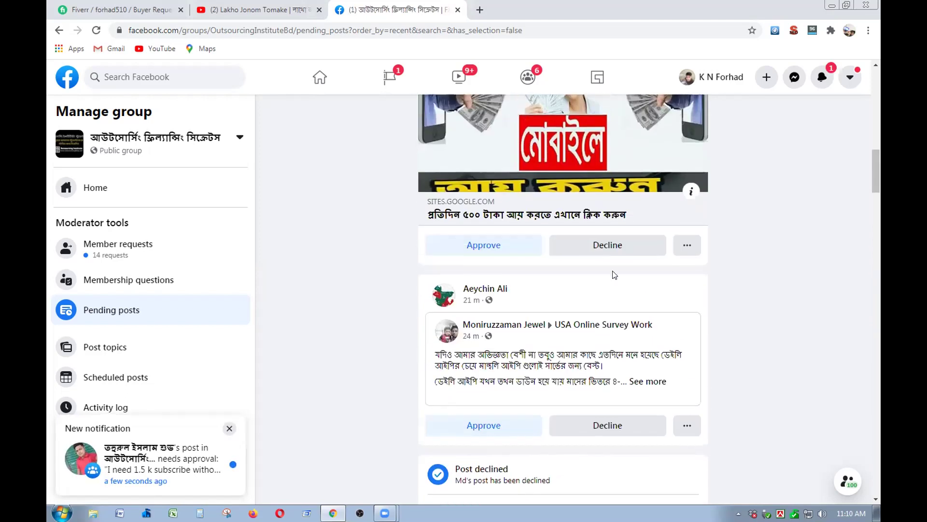
pyautogui.click(591, 426)
pyautogui.scroll(4, 583, 372)
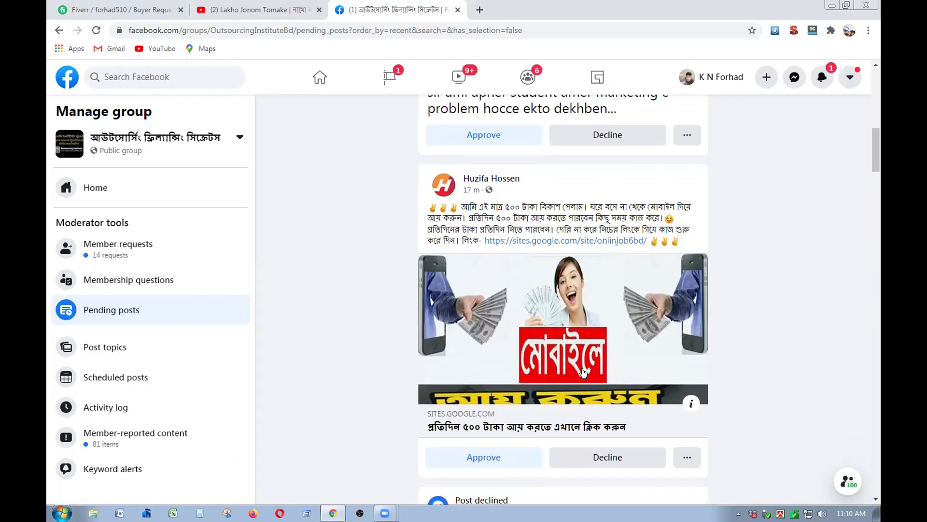
pyautogui.scroll(-2, 594, 367)
pyautogui.click(606, 362)
# Decline the pending post sharing Shokher Dokan's crocheted hat and shoes.
pyautogui.scroll(10, 570, 312)
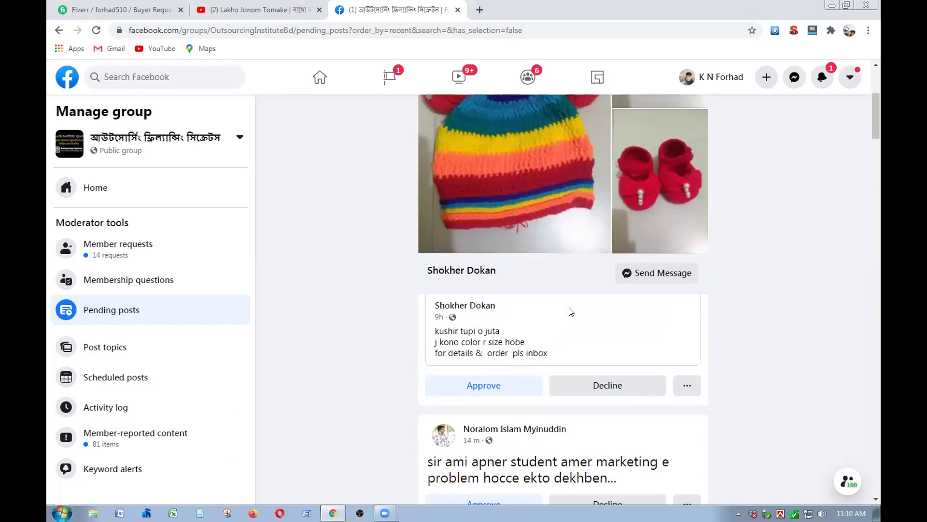
pyautogui.scroll(-5, 571, 311)
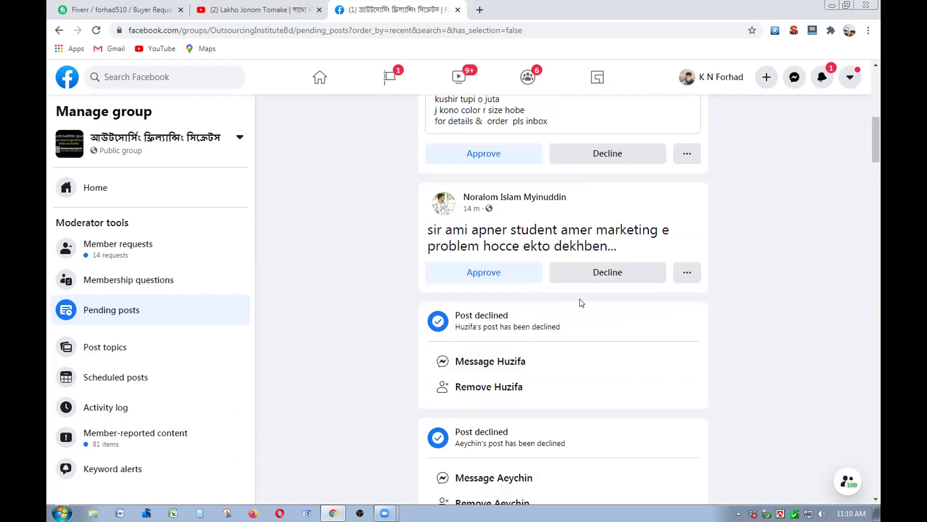
pyautogui.scroll(8, 580, 299)
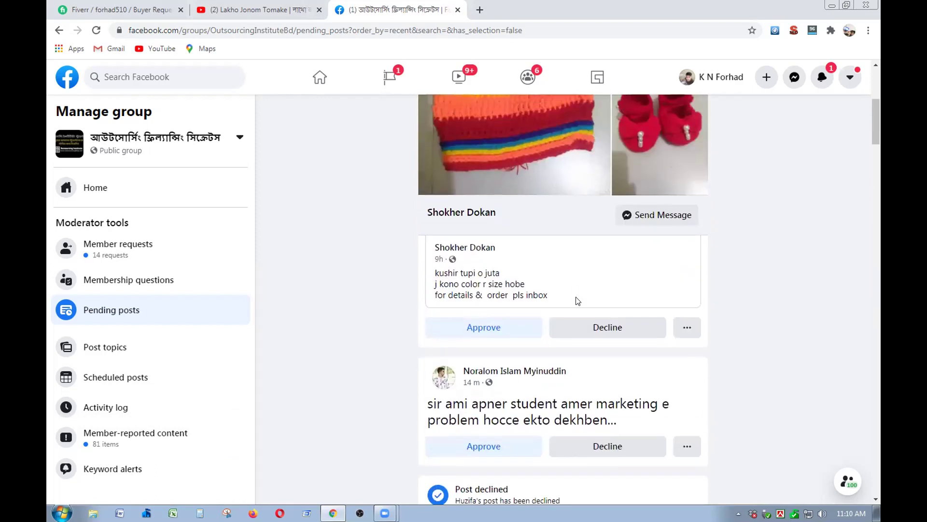
pyautogui.scroll(2, 577, 297)
pyautogui.scroll(-3, 603, 372)
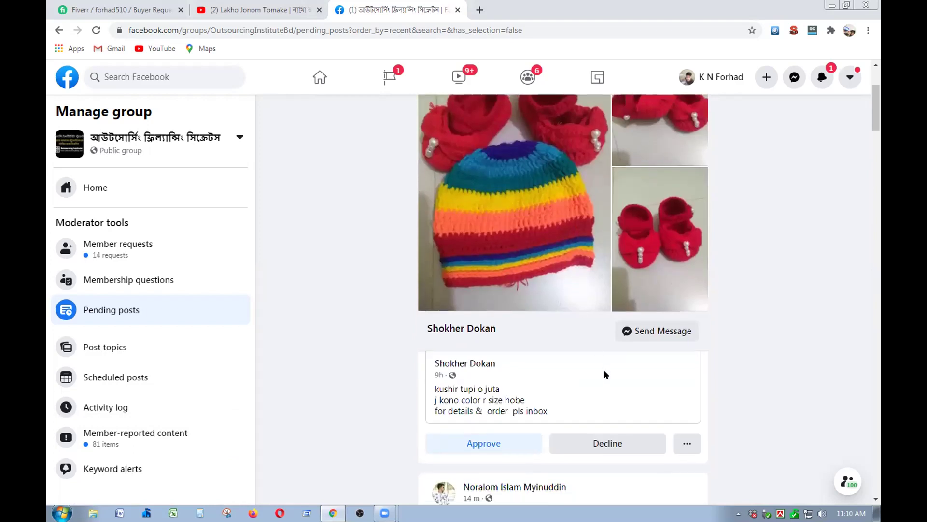
pyautogui.click(624, 445)
pyautogui.scroll(3, 555, 309)
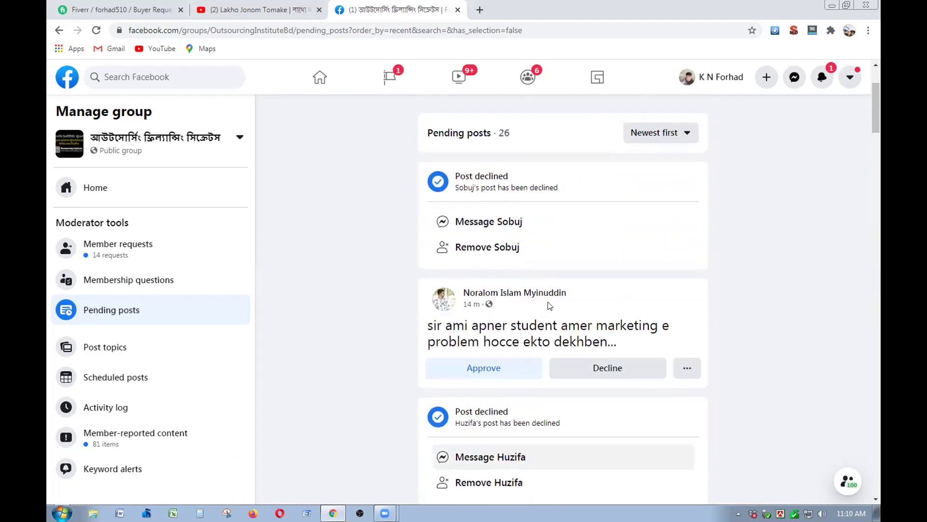
# Refresh the pending posts list, and approve the newest post asking for 1.5 k subscribers within 3 days.
pyautogui.click(96, 30)
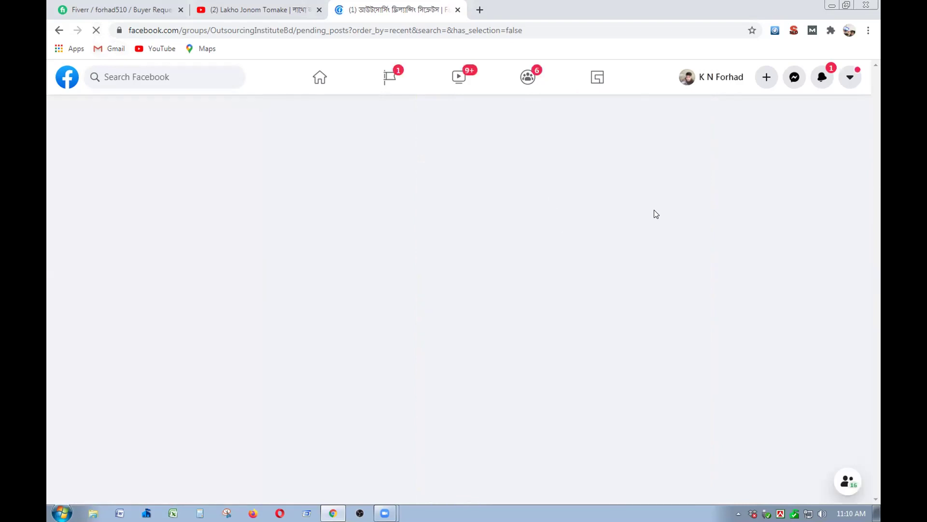
pyautogui.click(822, 77)
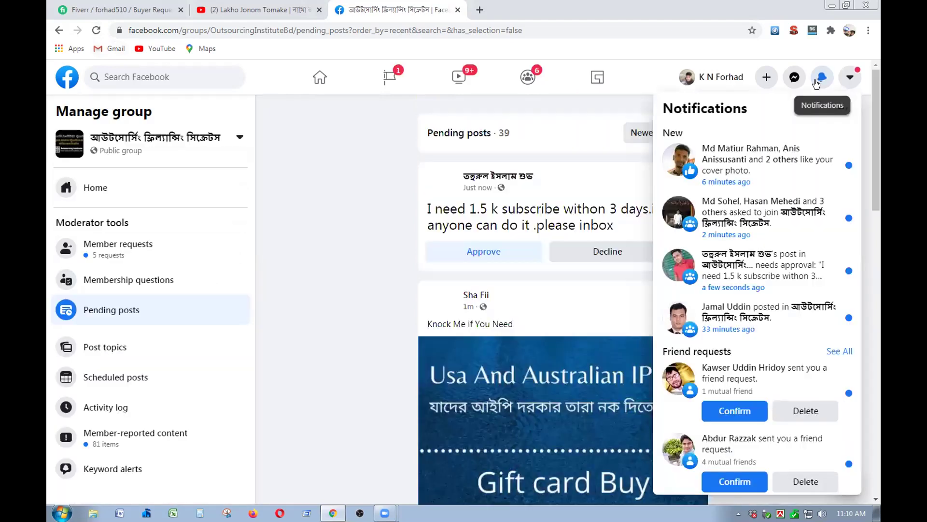
pyautogui.click(822, 76)
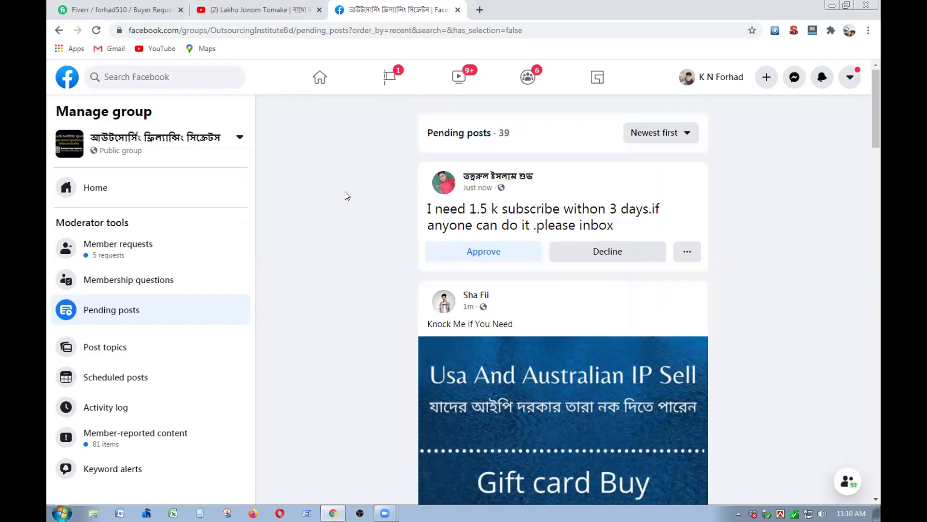
pyautogui.click(484, 251)
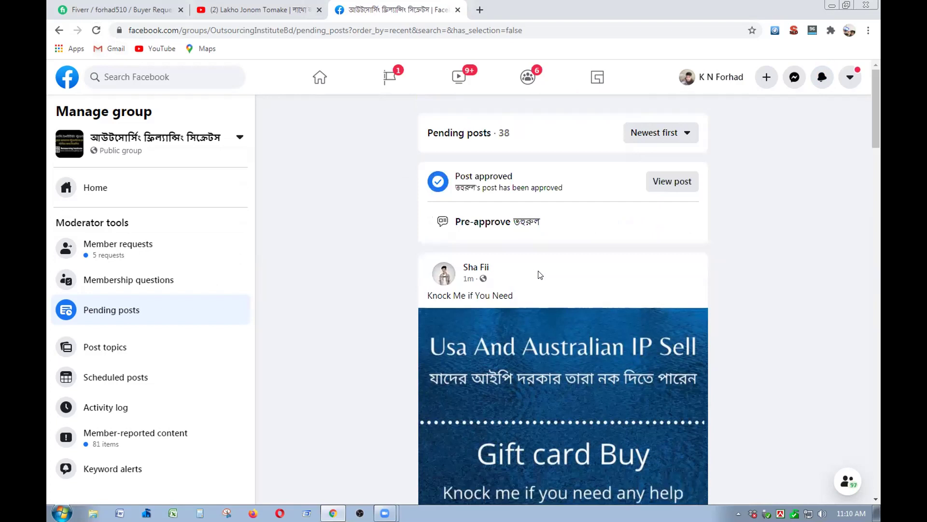
pyautogui.scroll(-4, 539, 274)
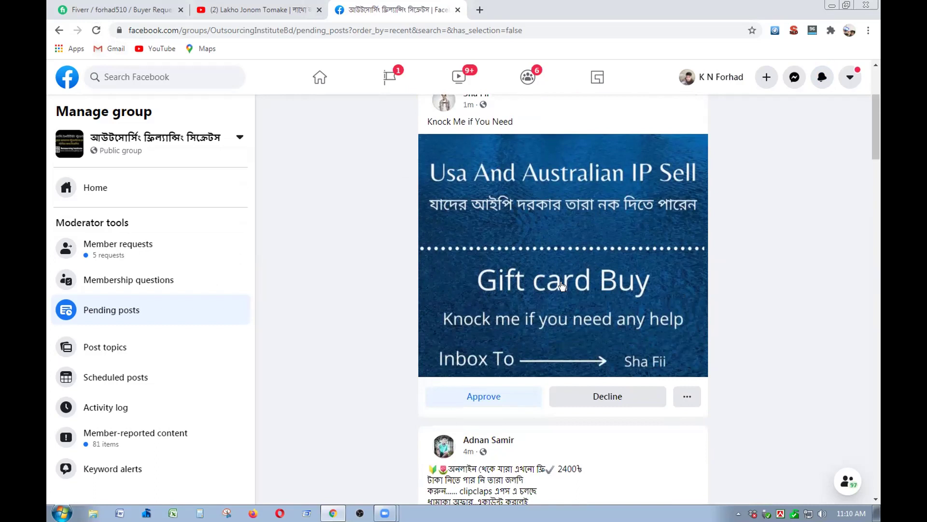
# Approve the pending post advertising USA and Australian IP sales and gift card buying.
pyautogui.scroll(4, 562, 287)
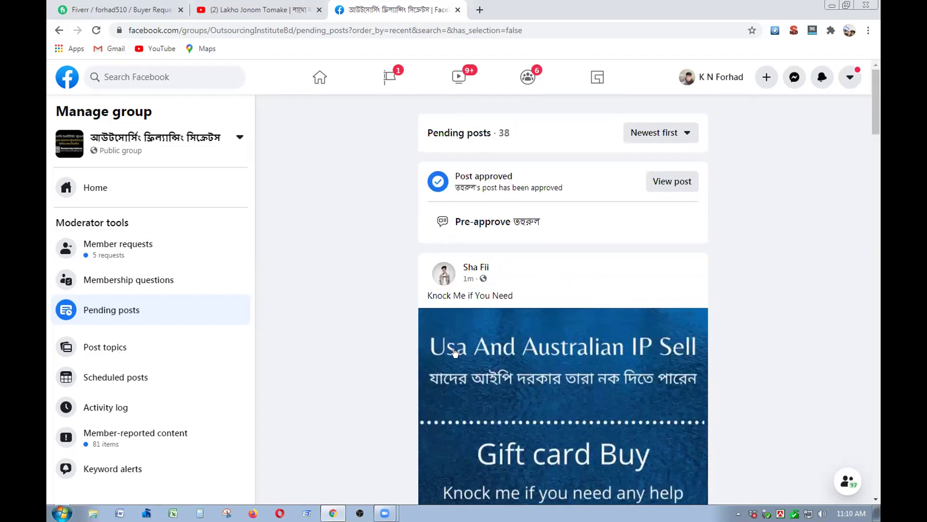
pyautogui.scroll(-4, 483, 357)
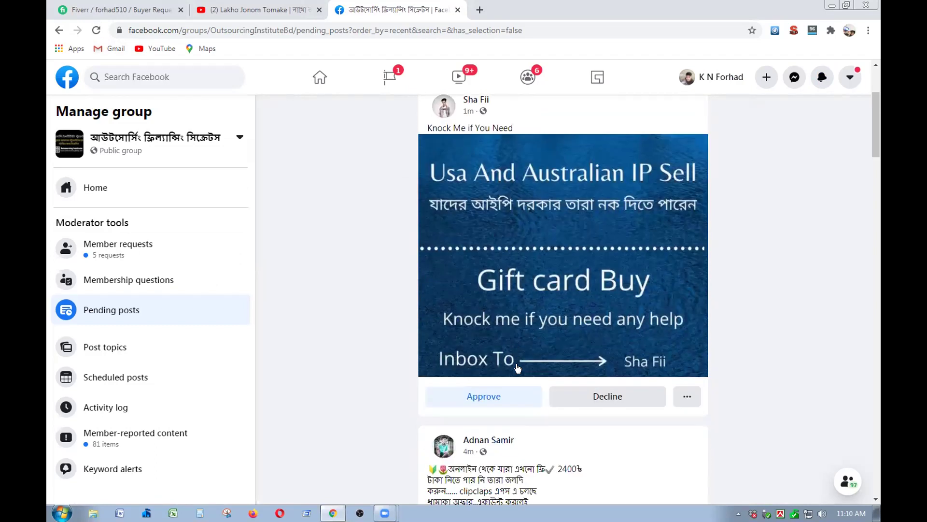
pyautogui.scroll(-1, 490, 367)
pyautogui.click(483, 337)
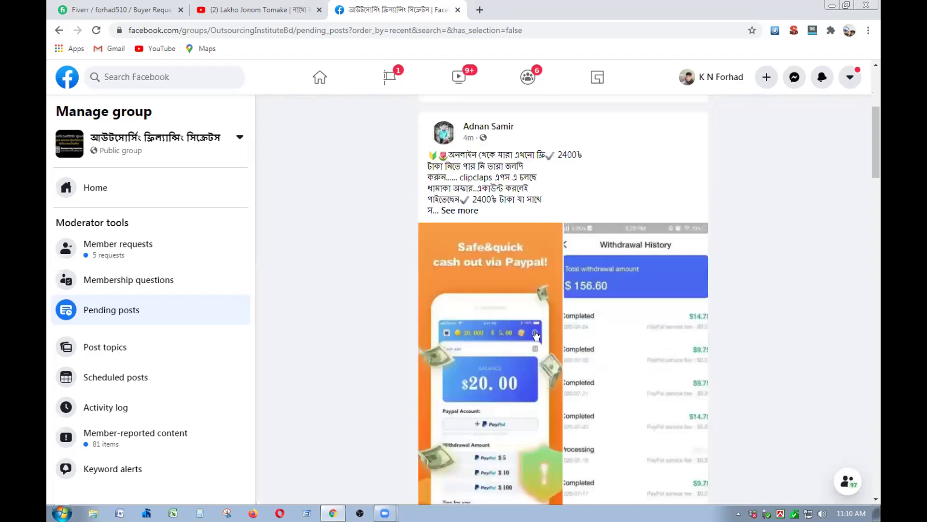
# Decline the pending post promoting the clipclaps app's 2400 taka offer.
pyautogui.scroll(-4, 563, 325)
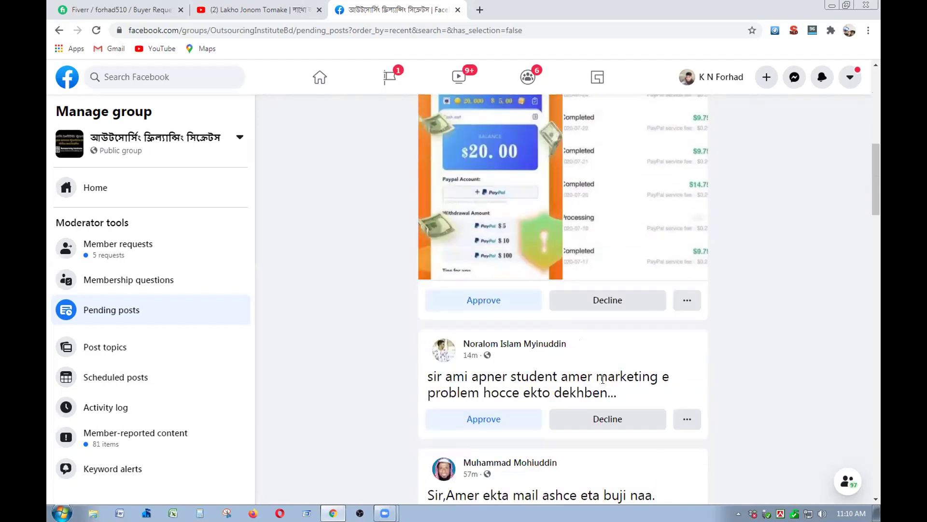
pyautogui.click(603, 305)
pyautogui.scroll(5, 557, 293)
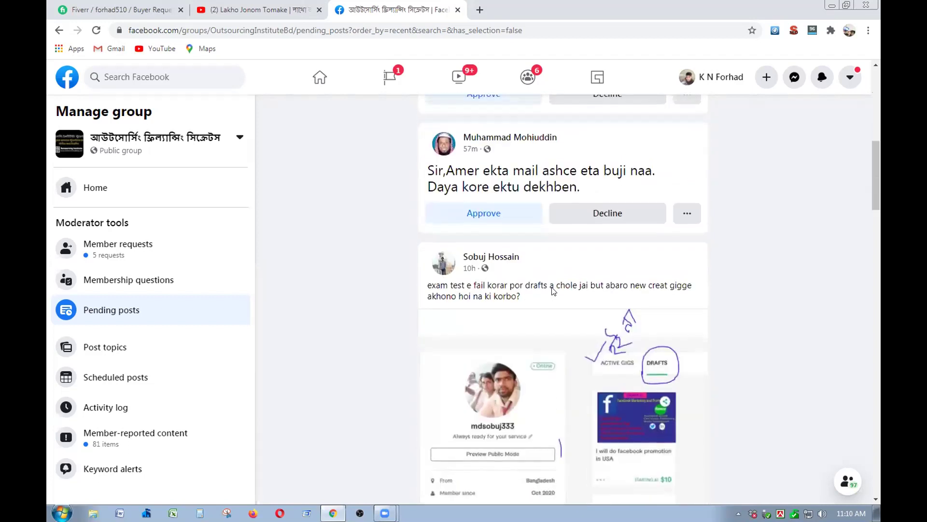
pyautogui.scroll(5, 553, 288)
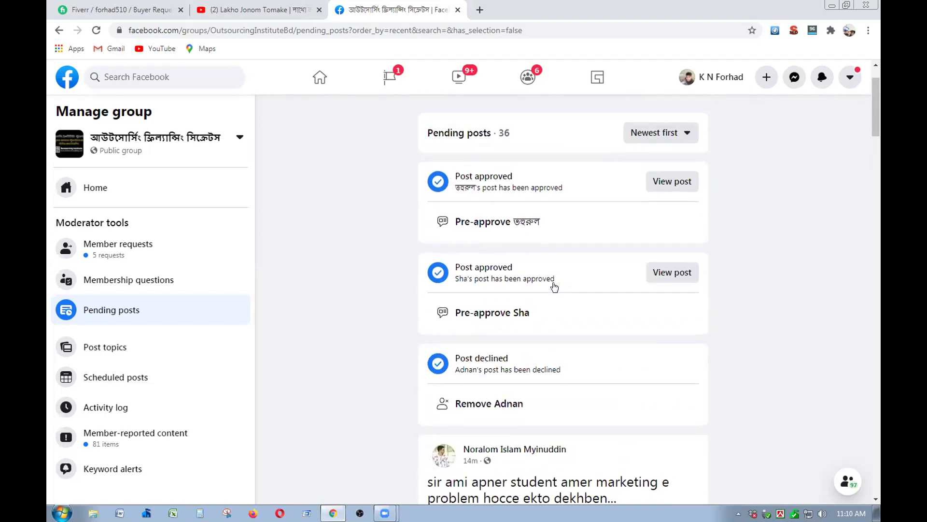
# Approve the pending post about adding a bank account to a marketplace and the one asking when Facebook promotion gigs get work.
pyautogui.scroll(-20, 535, 265)
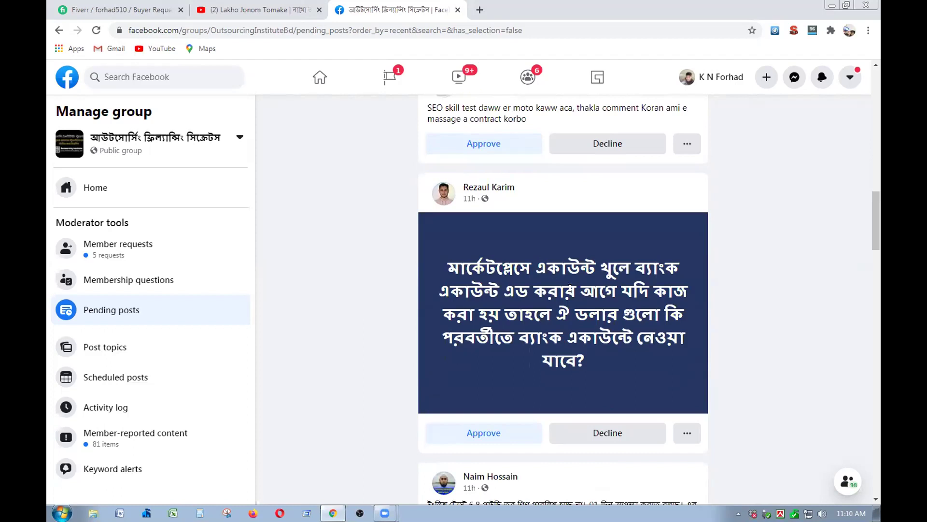
pyautogui.scroll(-3, 631, 314)
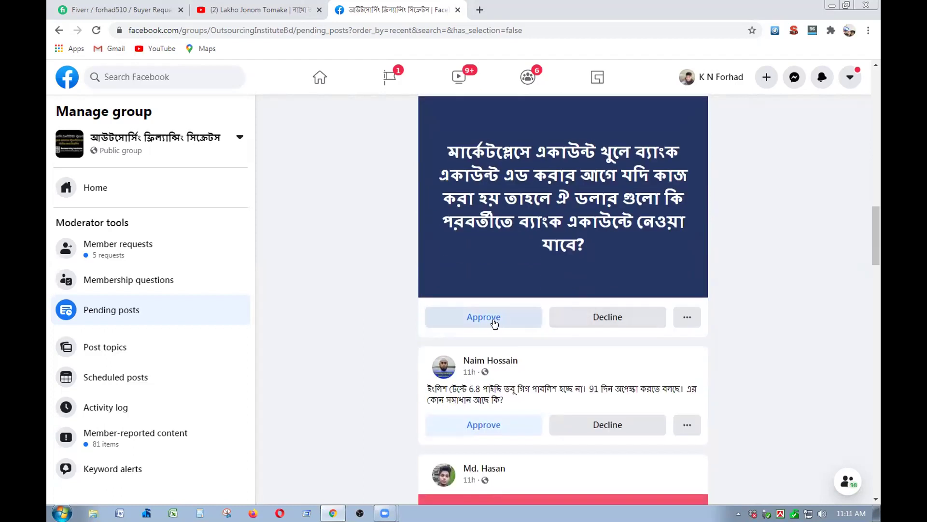
pyautogui.click(487, 318)
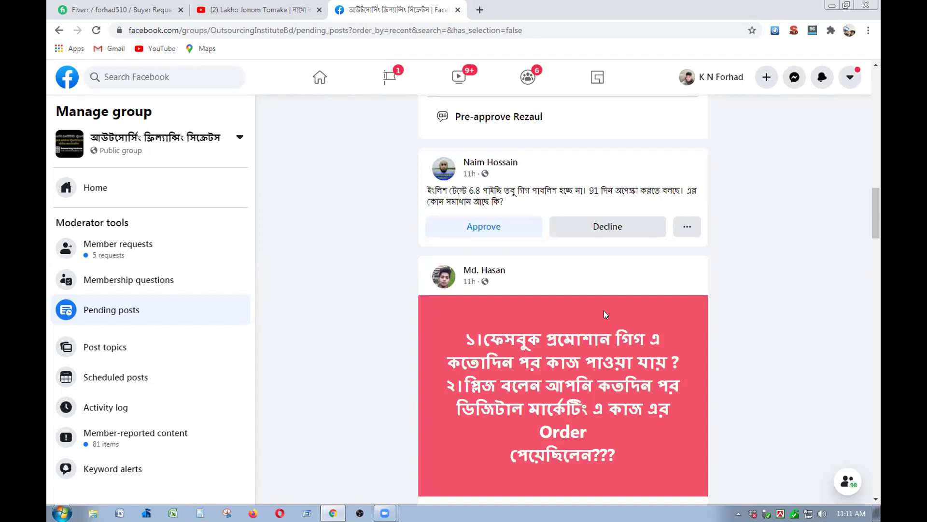
pyautogui.scroll(-3, 604, 314)
pyautogui.click(520, 341)
# Approve the pending posts about a disabled Fiverr ID and tools needed for work, and decline the post whose content isn't available.
pyautogui.scroll(-7, 559, 338)
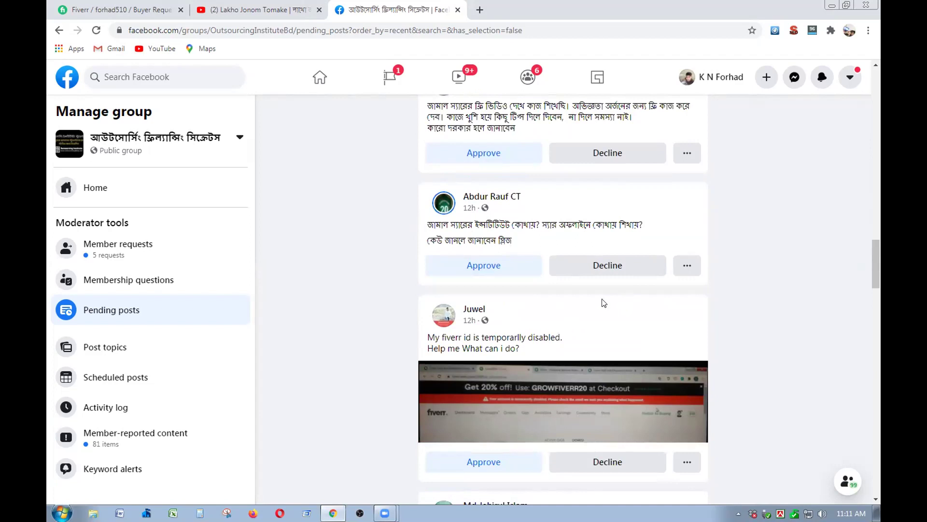
pyautogui.scroll(-2, 570, 324)
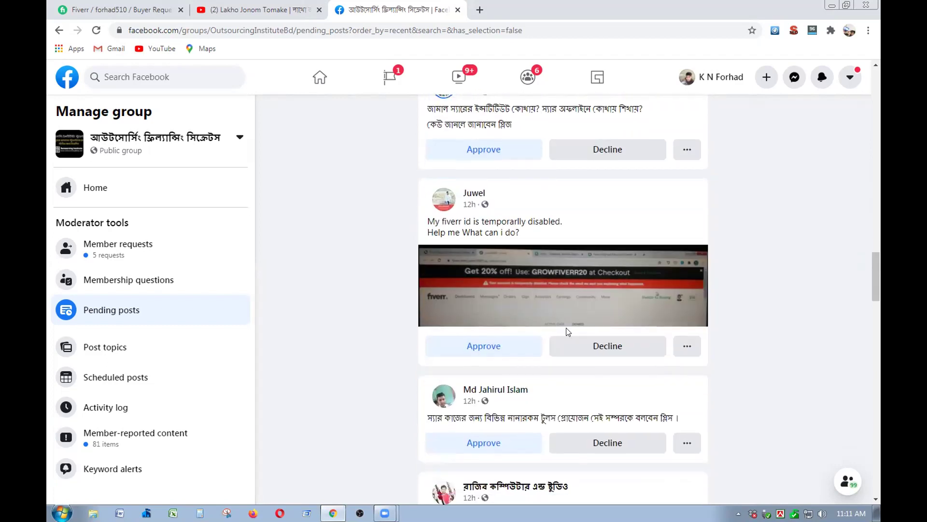
pyautogui.click(536, 344)
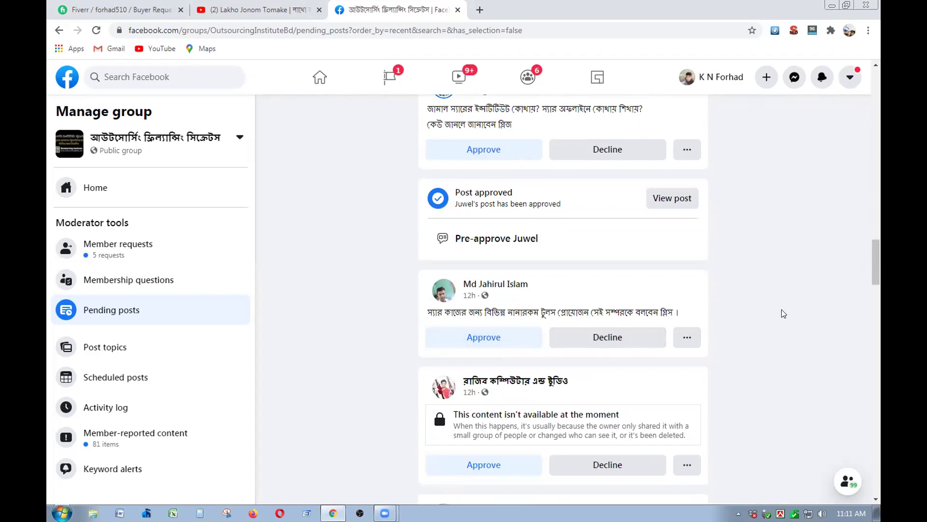
pyautogui.click(510, 339)
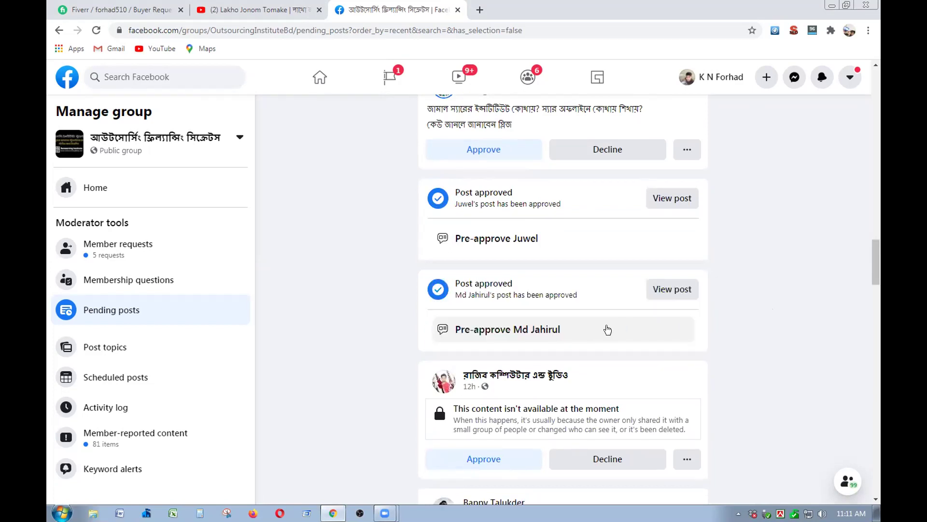
pyautogui.scroll(-5, 606, 328)
pyautogui.click(598, 234)
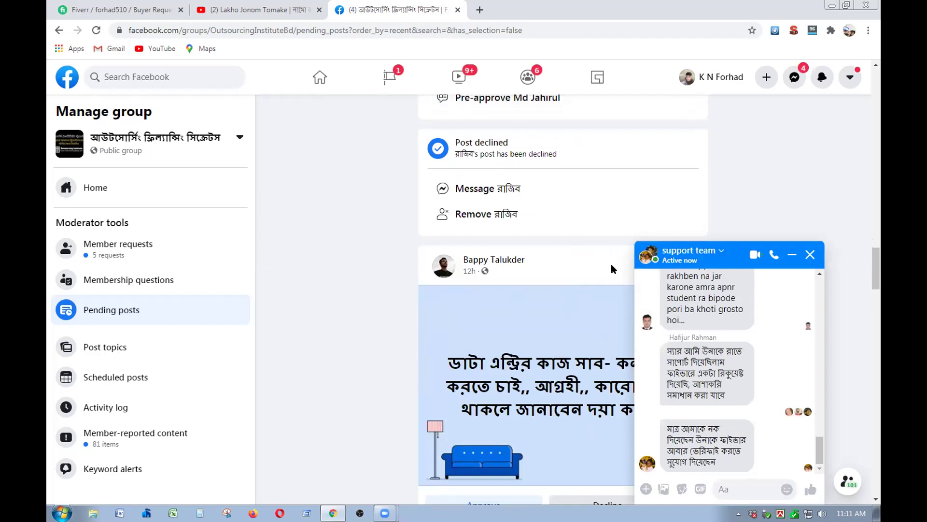
# Close the support team chat, and approve the pending post seeking data entry subcontract work.
pyautogui.scroll(-1, 612, 269)
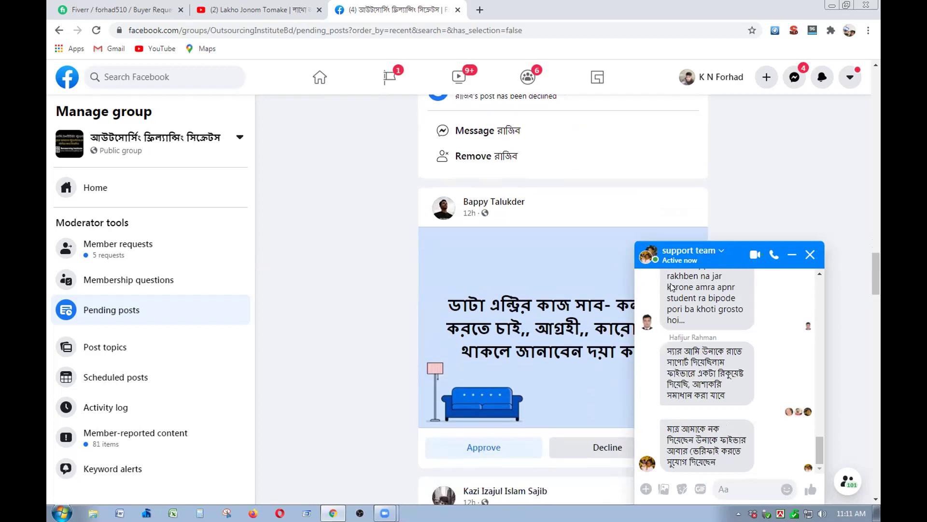
pyautogui.click(810, 255)
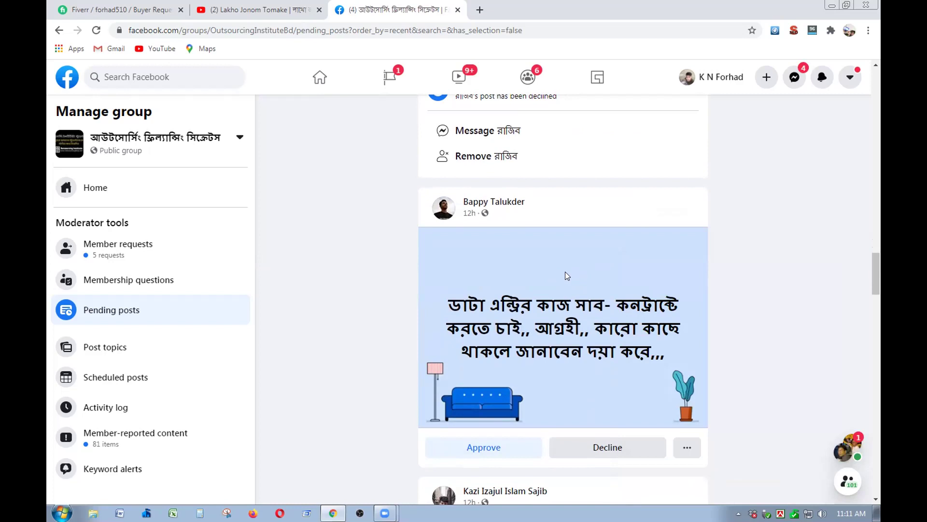
pyautogui.scroll(-3, 565, 272)
pyautogui.click(486, 275)
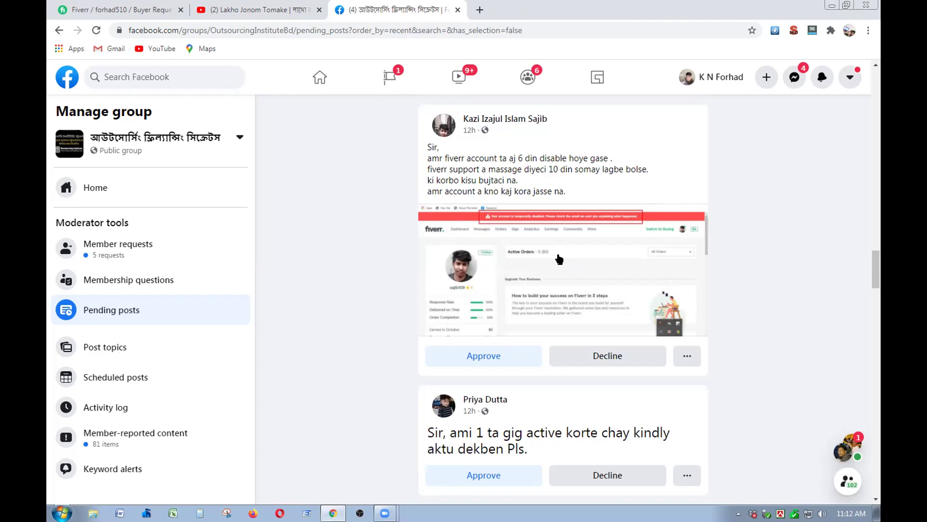
pyautogui.scroll(-3, 559, 260)
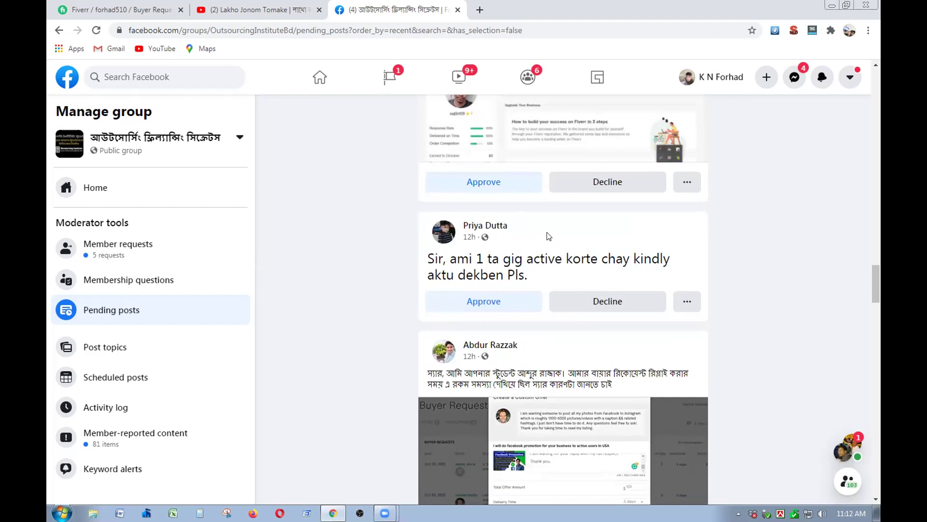
pyautogui.scroll(-3, 548, 236)
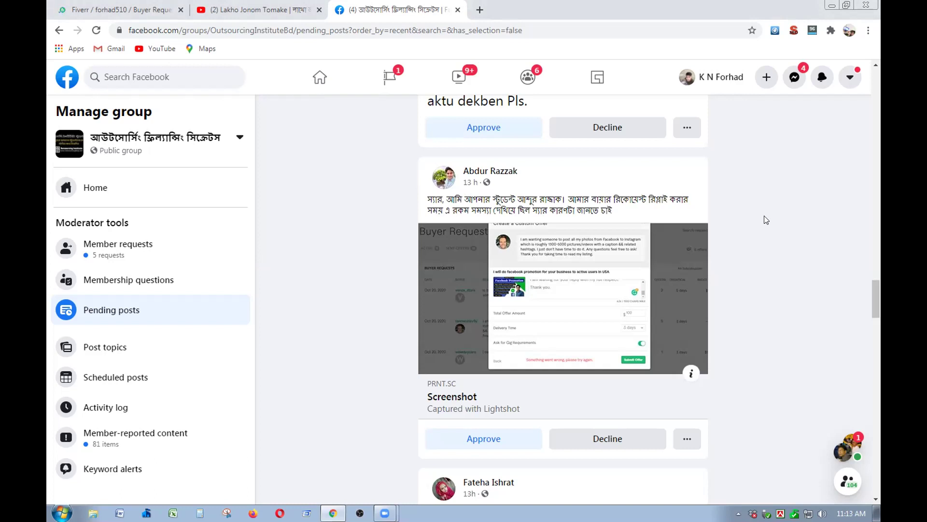
# Try twice to approve all of the group's member requests at once.
pyautogui.click(118, 246)
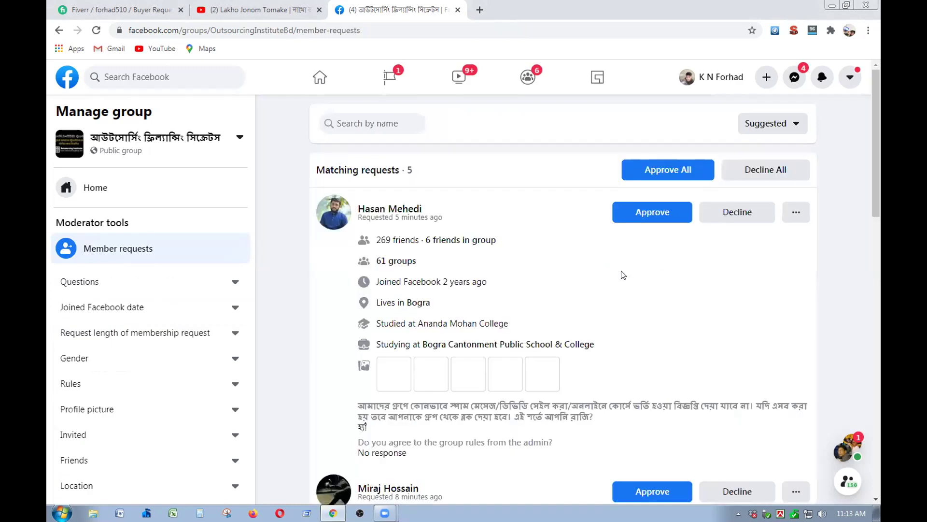
pyautogui.click(659, 171)
pyautogui.click(583, 309)
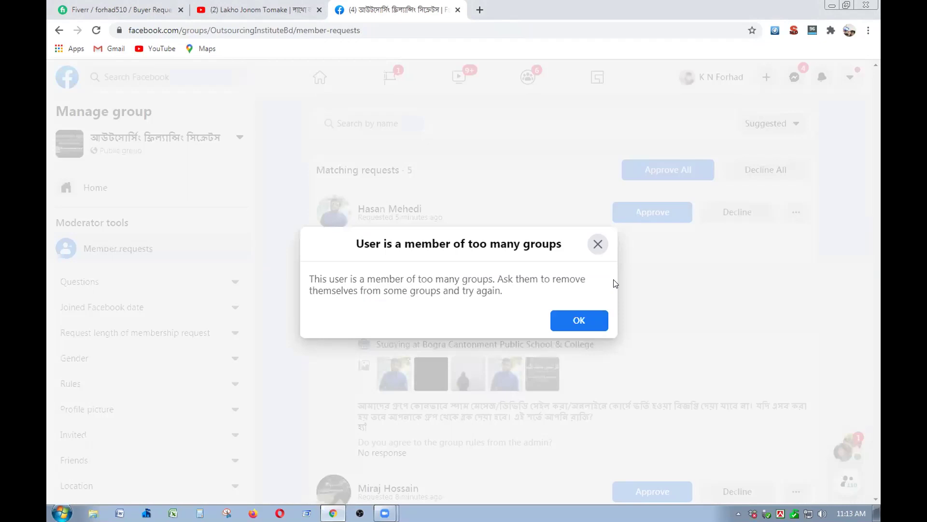
pyautogui.click(591, 324)
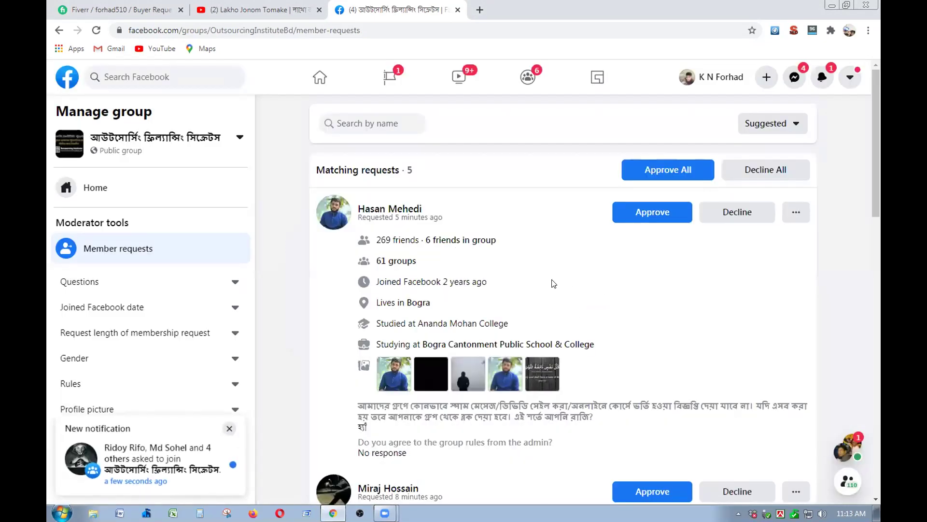
pyautogui.click(679, 175)
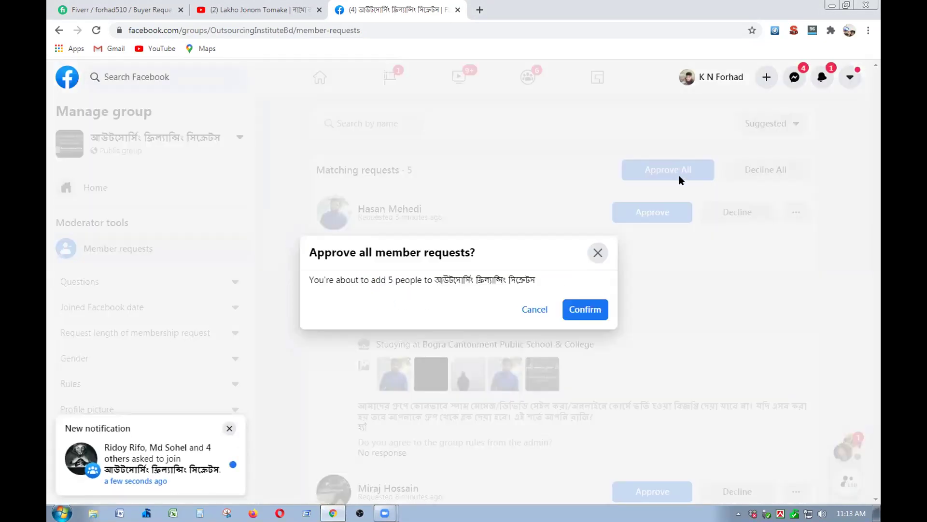
pyautogui.click(582, 308)
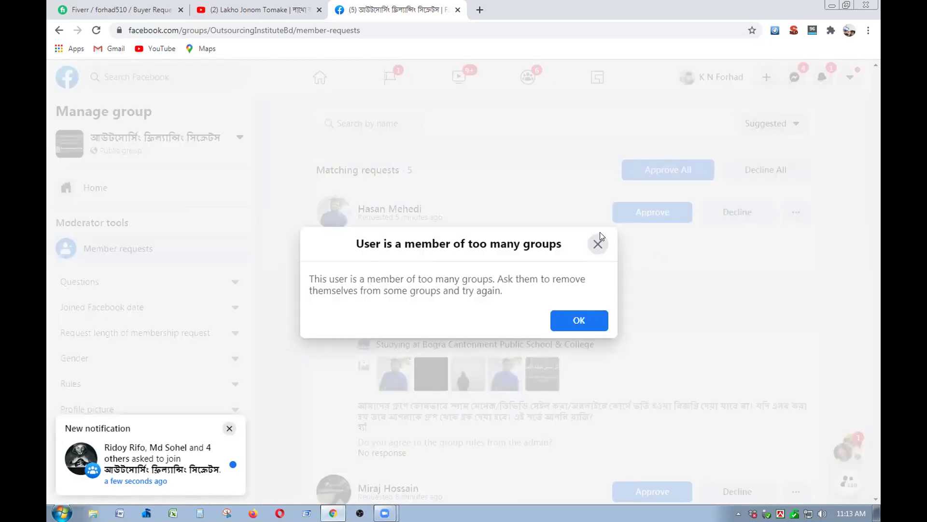
pyautogui.click(556, 324)
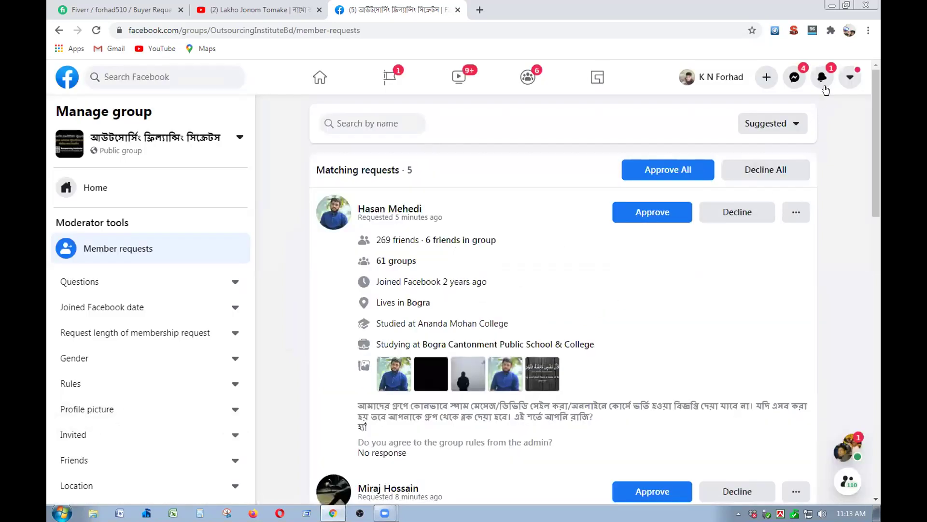
# Check the notifications and the recent Messenger conversations.
pyautogui.click(823, 78)
pyautogui.click(795, 79)
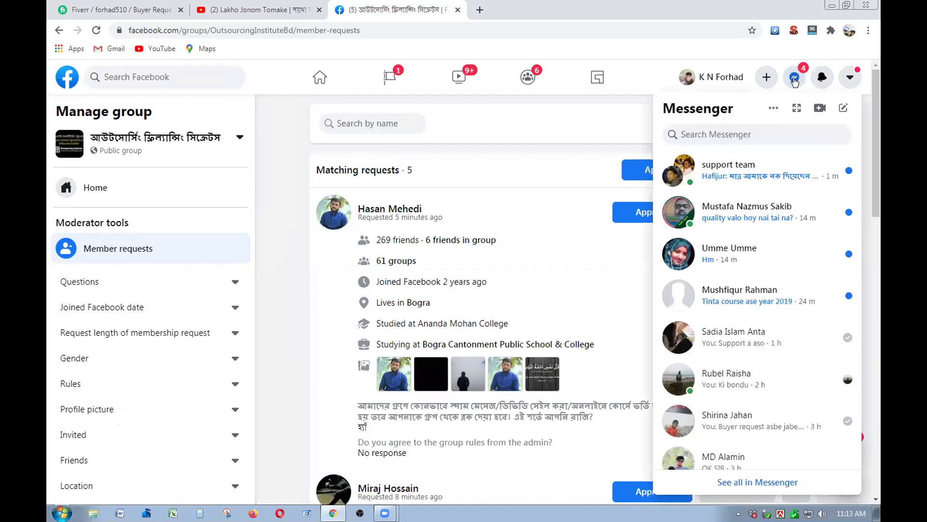
pyautogui.click(532, 161)
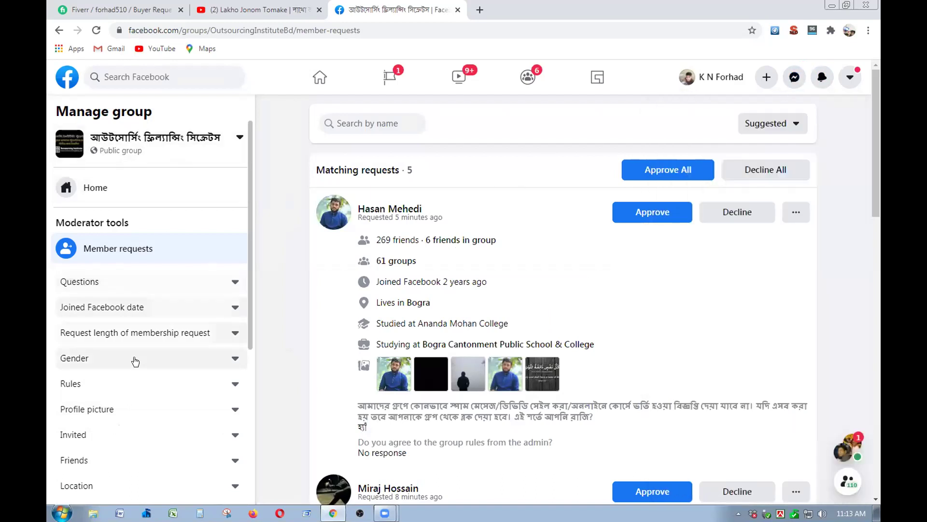
# Return to the group's pending posts and review the remaining questions about Fiverr accounts, tests and gigs.
pyautogui.scroll(-5, 135, 361)
pyautogui.click(116, 364)
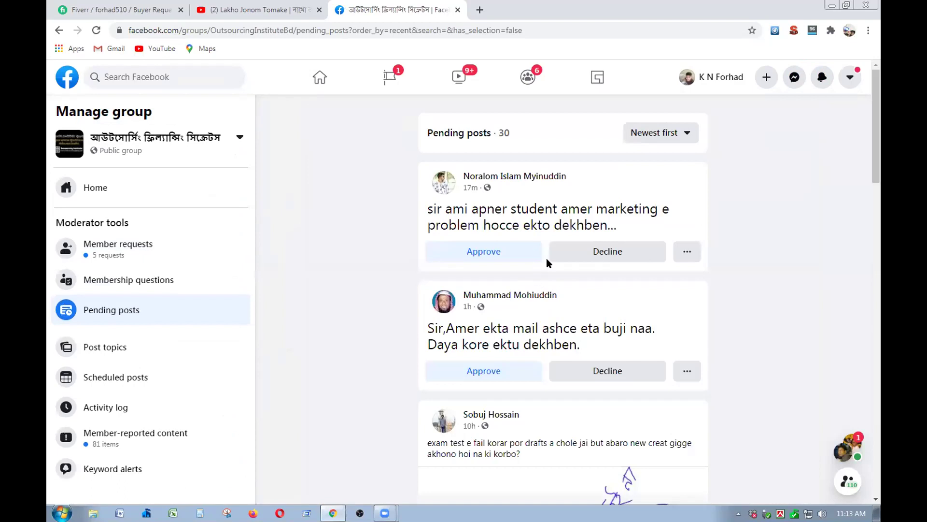
pyautogui.scroll(-2, 545, 255)
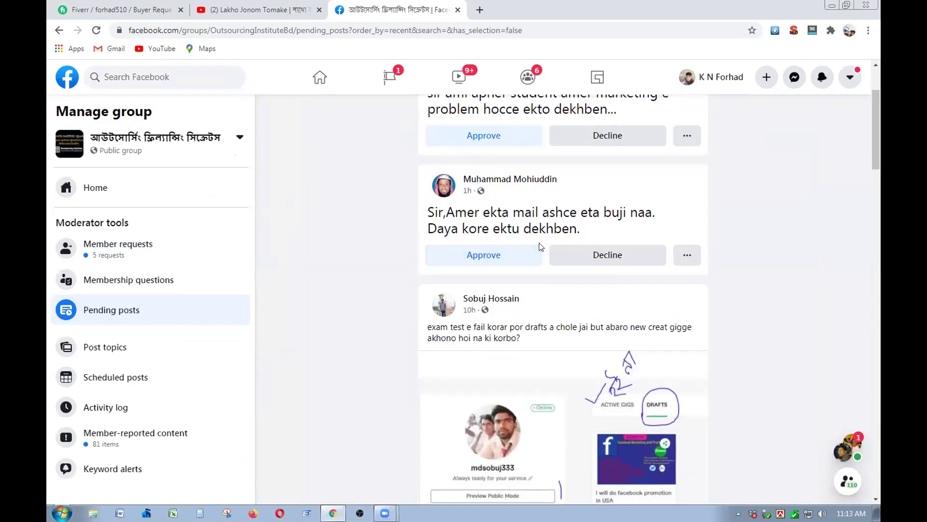
pyautogui.scroll(-3, 541, 246)
pyautogui.scroll(-4, 552, 241)
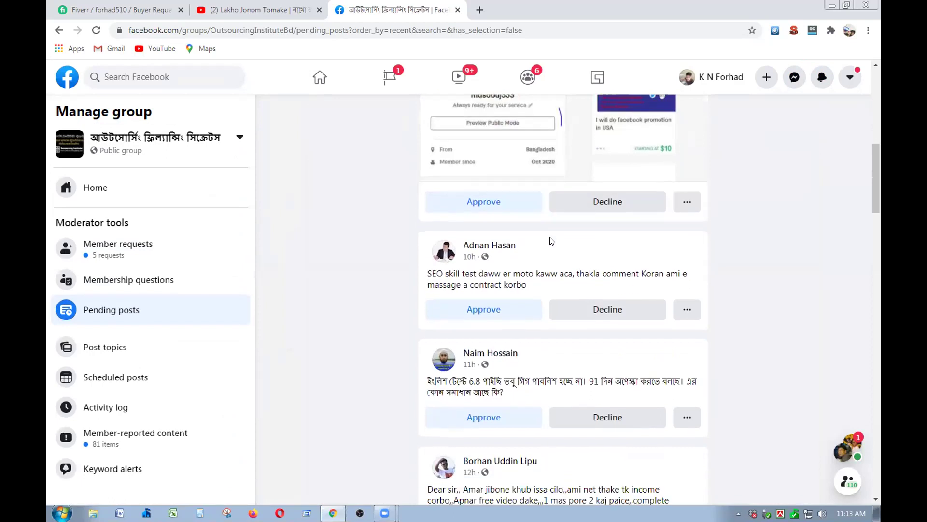
pyautogui.scroll(-3, 552, 241)
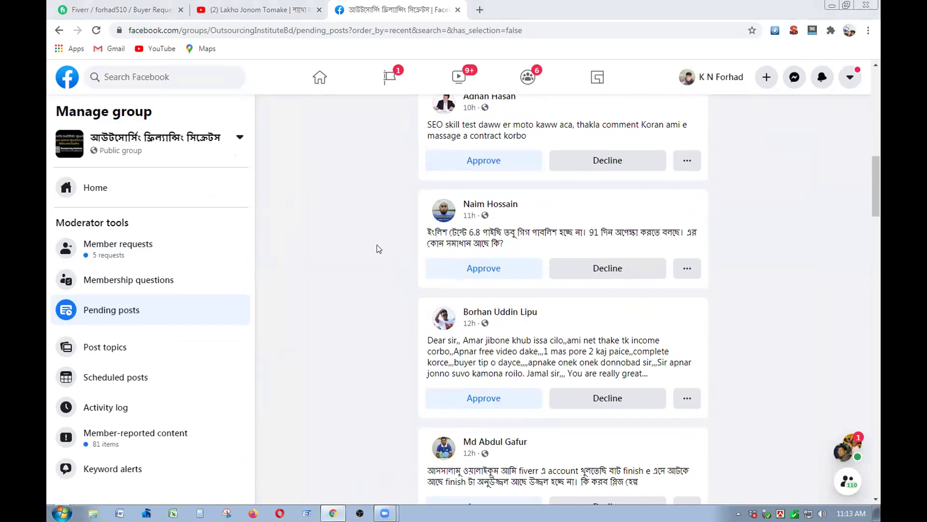
pyautogui.scroll(-6, 572, 300)
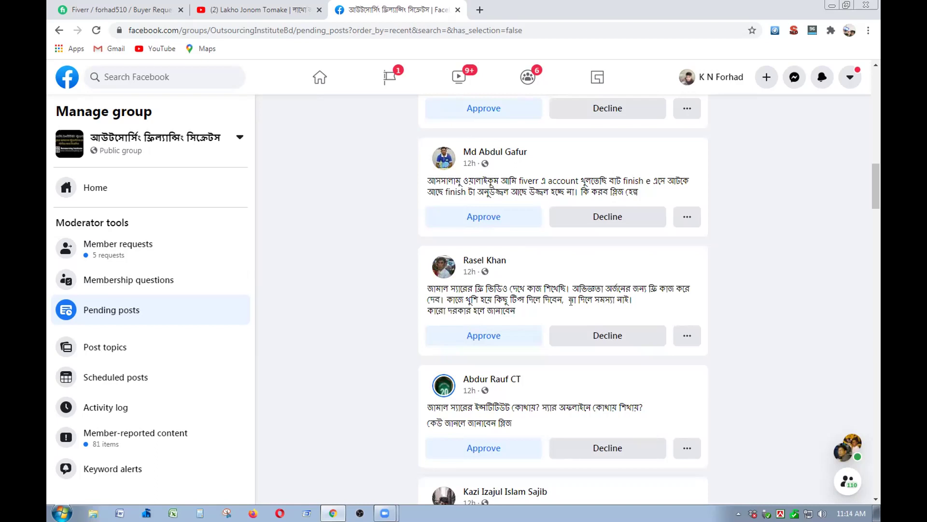
pyautogui.scroll(-3, 575, 312)
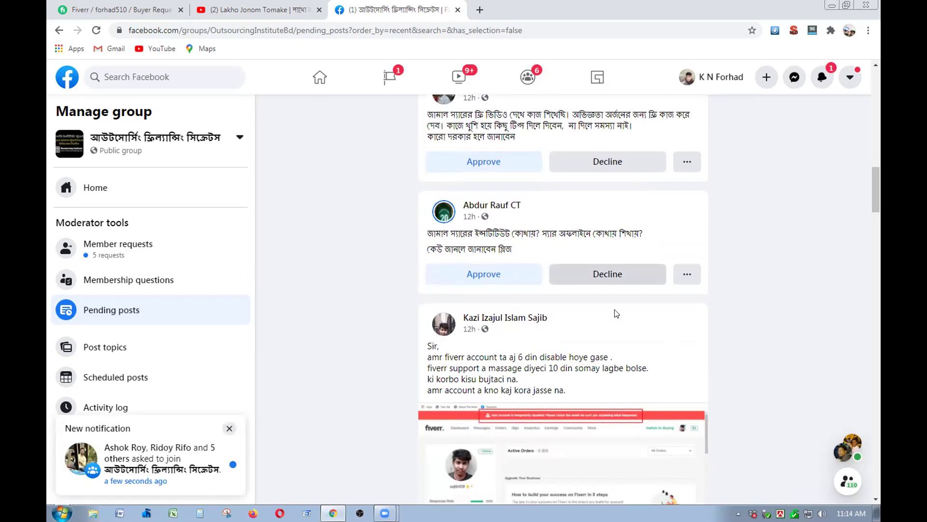
pyautogui.scroll(-3, 545, 184)
# Check the new notification, and approve the pending post about a Fiverr account disabled for 6 days.
pyautogui.click(823, 78)
pyautogui.click(829, 83)
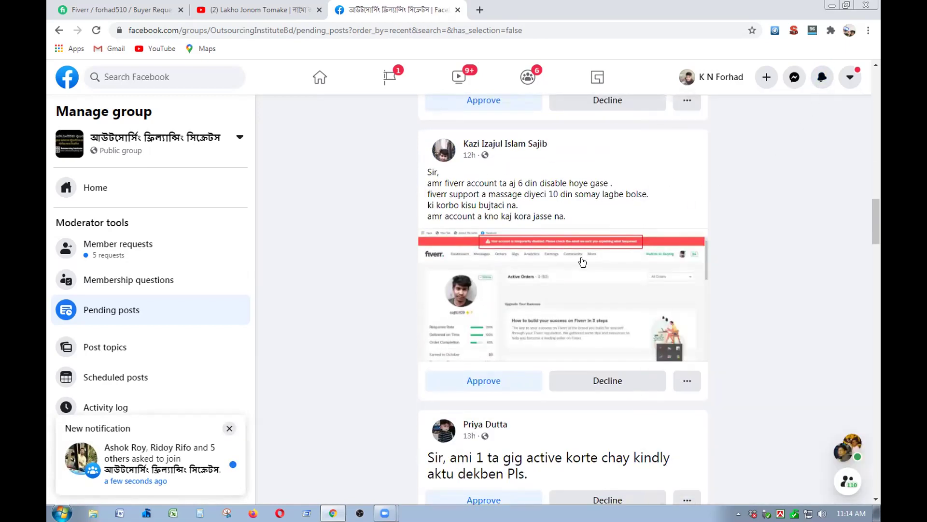
pyautogui.scroll(-1, 579, 267)
pyautogui.click(504, 323)
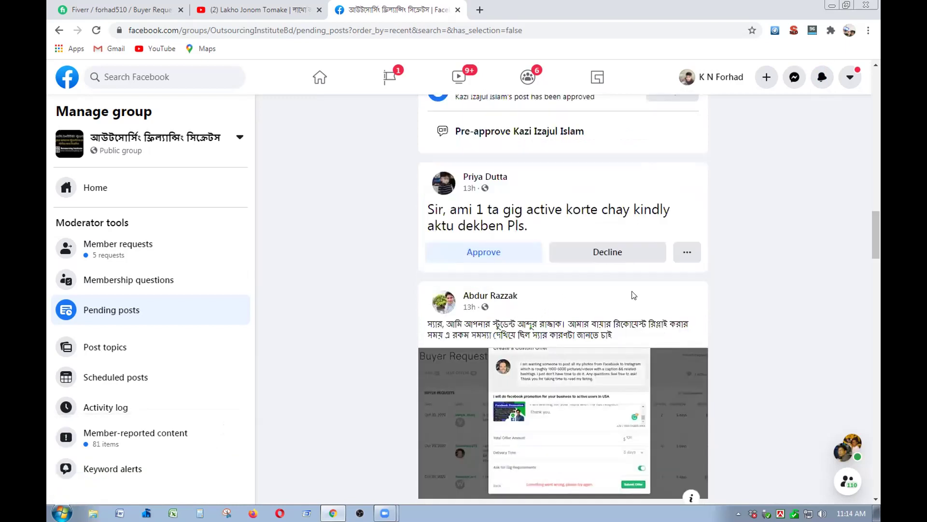
# Approve the pending post about a failing custom offer in Buyer Requests and the post asking for the names of all Jamal sir's courses.
pyautogui.scroll(-3, 622, 291)
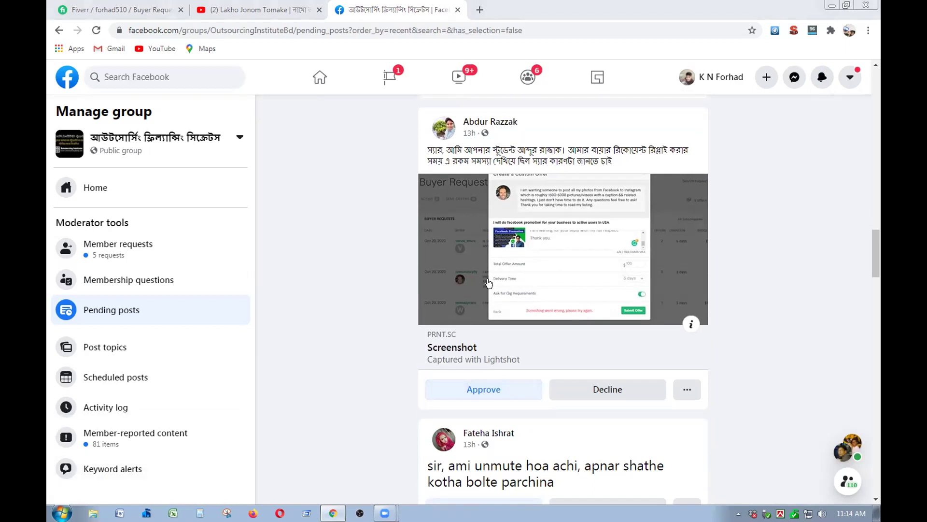
pyautogui.click(483, 387)
pyautogui.scroll(-3, 530, 296)
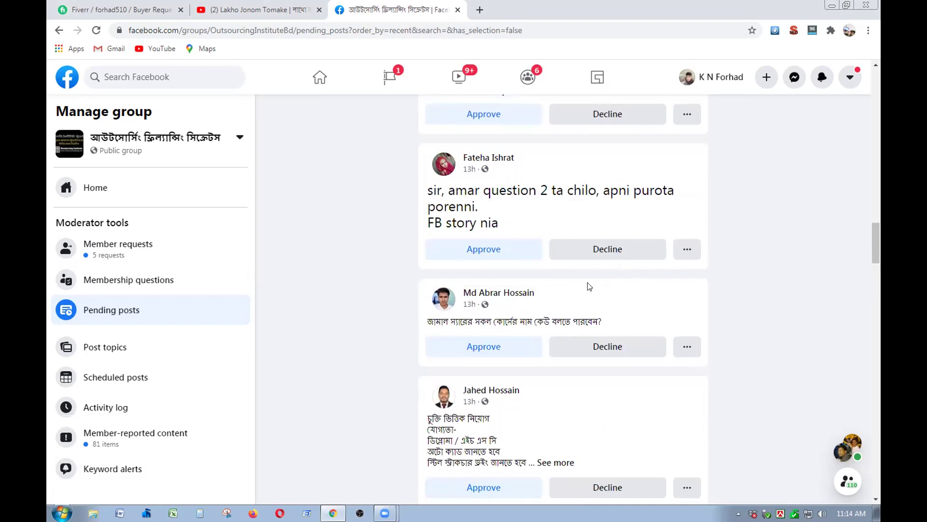
pyautogui.scroll(-3, 587, 286)
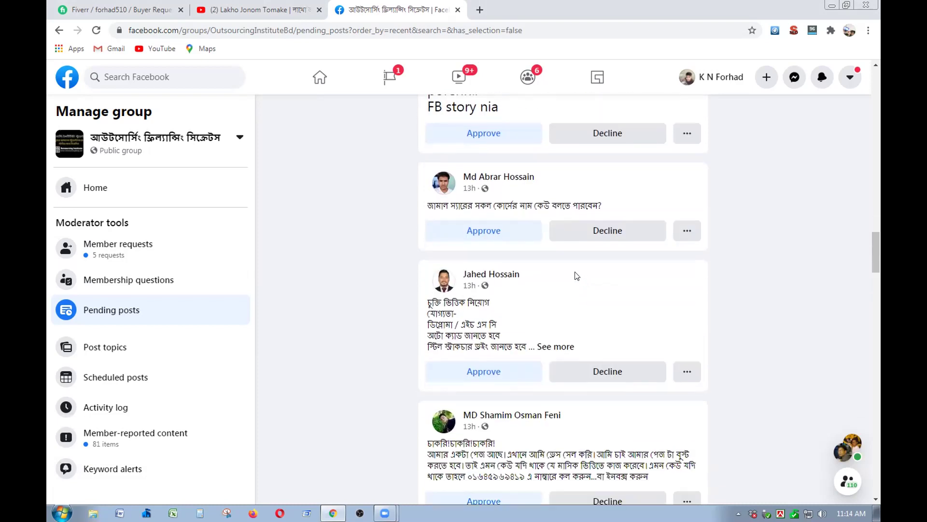
pyautogui.click(505, 236)
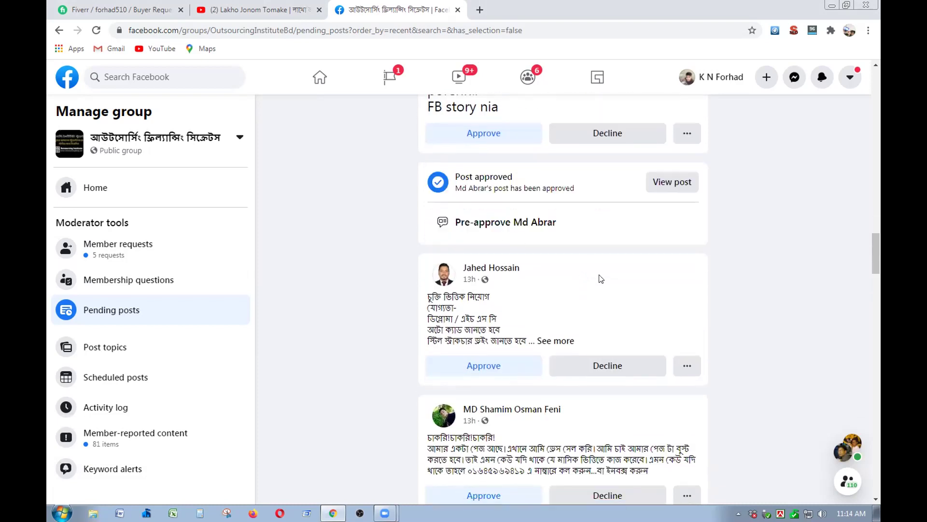
# Decline the pending contract-job recruitment post and the pending post whose shared content is unavailable.
pyautogui.scroll(-3, 600, 275)
pyautogui.scroll(-2, 601, 278)
pyautogui.click(601, 253)
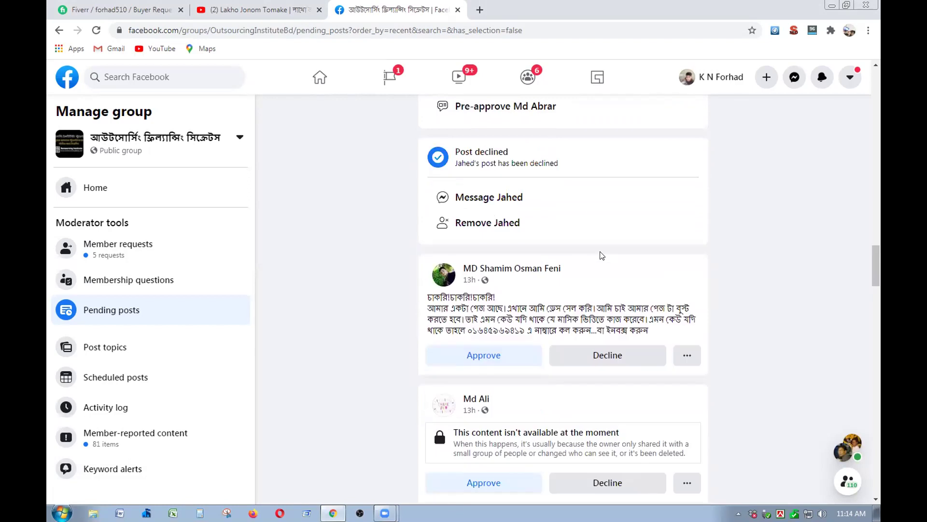
pyautogui.scroll(-4, 599, 254)
pyautogui.click(599, 307)
pyautogui.scroll(-2, 588, 290)
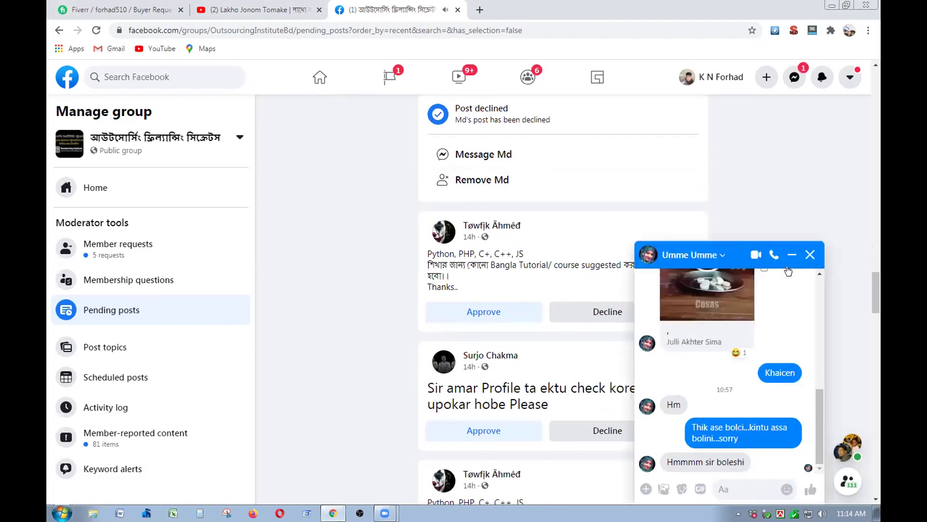
# Close the chat popup and decline the first pending post asking for Bangla tutorials on Python, PHP, C+, C++ and JS.
pyautogui.click(810, 254)
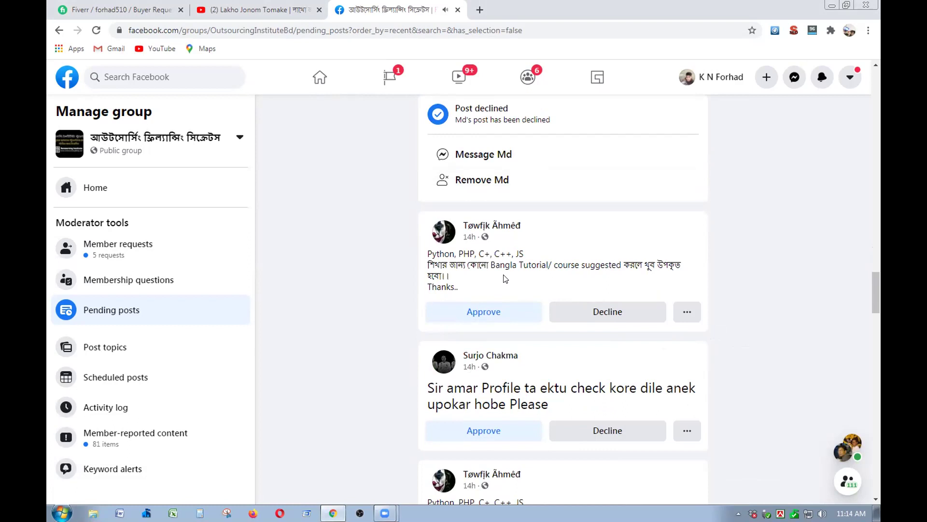
pyautogui.click(621, 310)
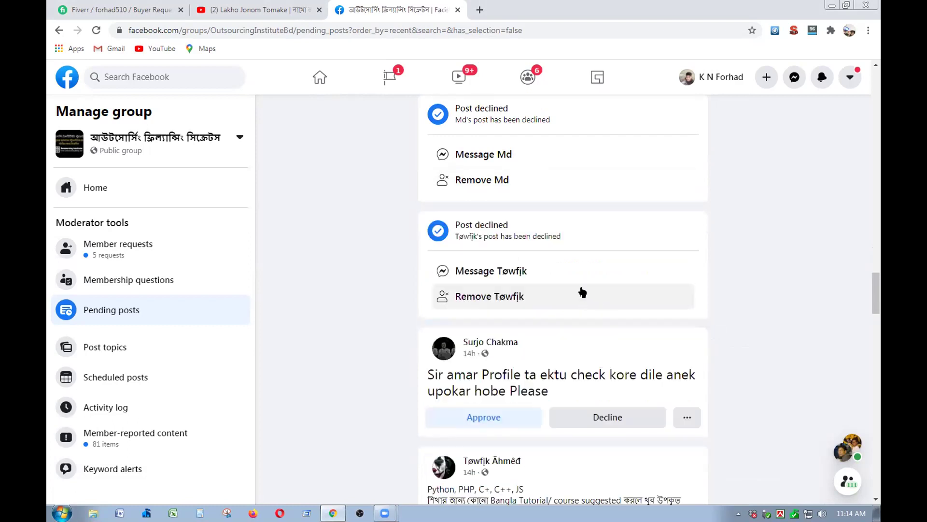
pyautogui.scroll(-3, 582, 286)
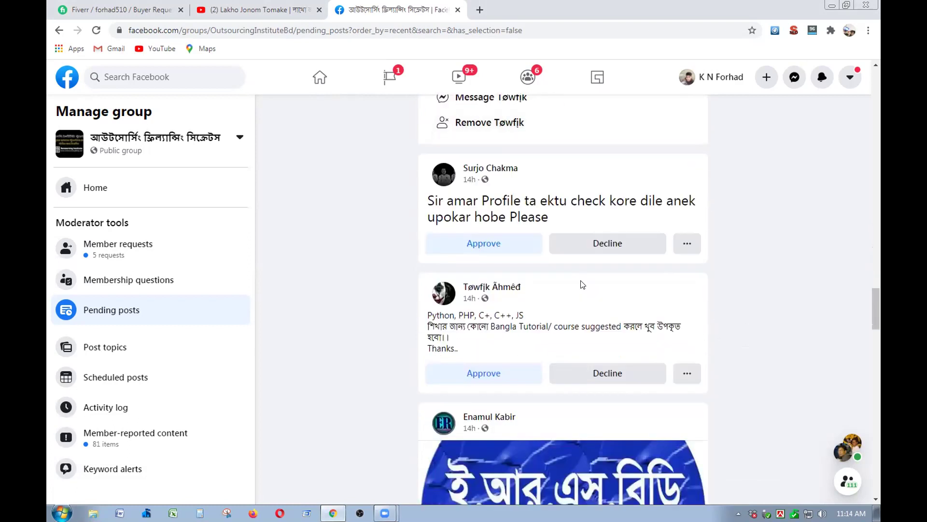
pyautogui.scroll(-3, 581, 275)
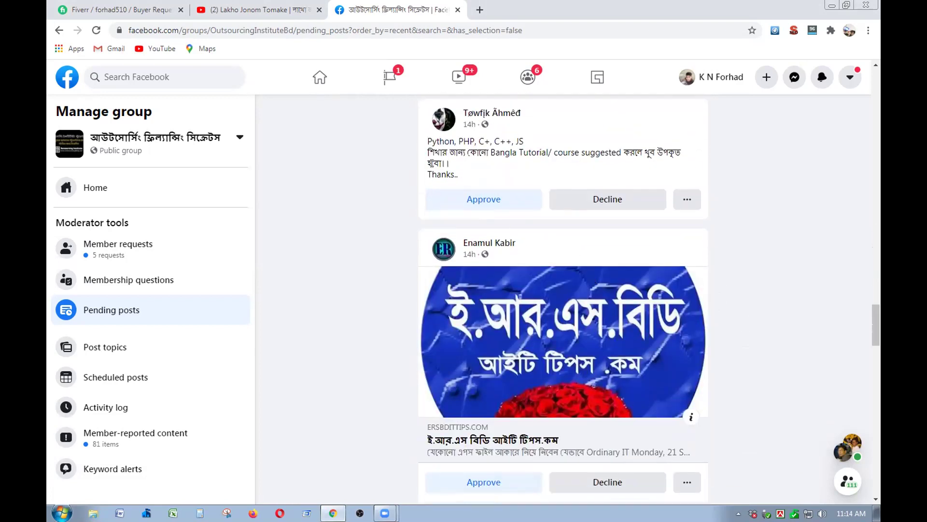
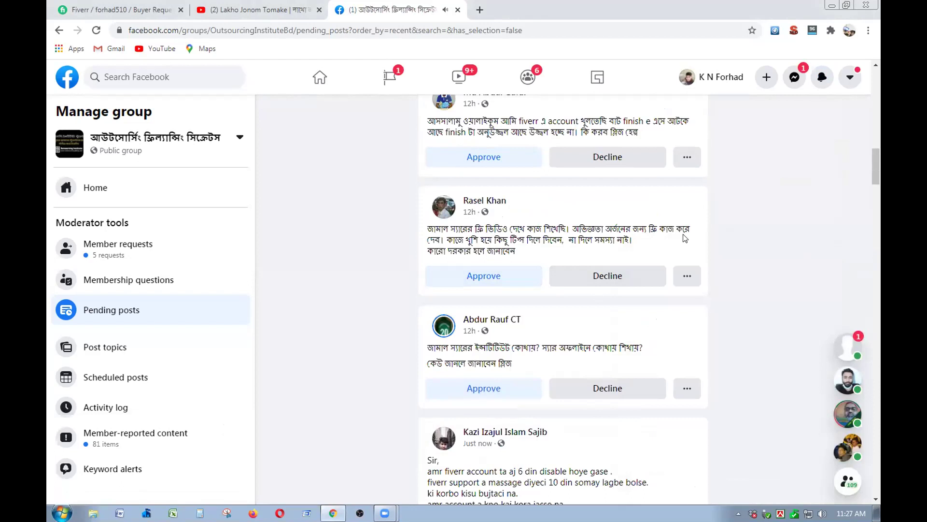
# Reload the pending posts and approve the post urgently seeking an experienced Facebook marketer.
pyautogui.click(90, 27)
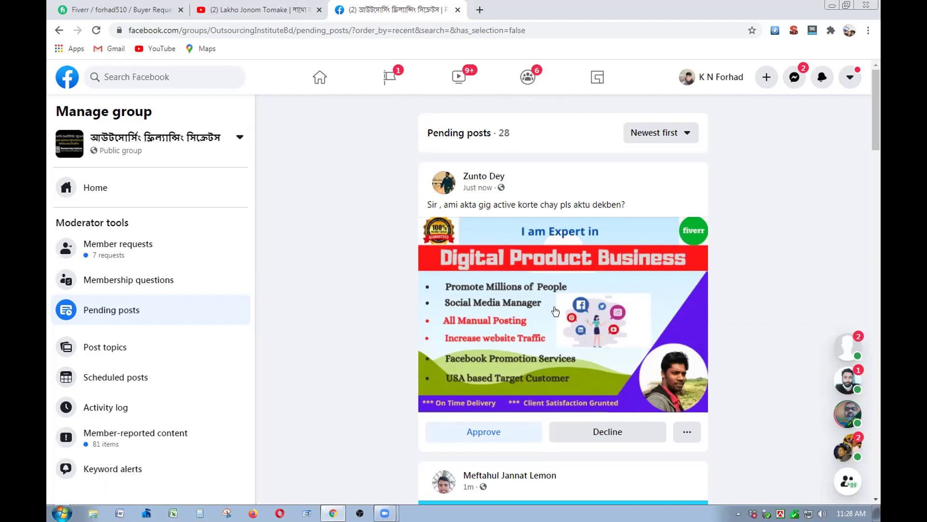
pyautogui.scroll(-5, 551, 328)
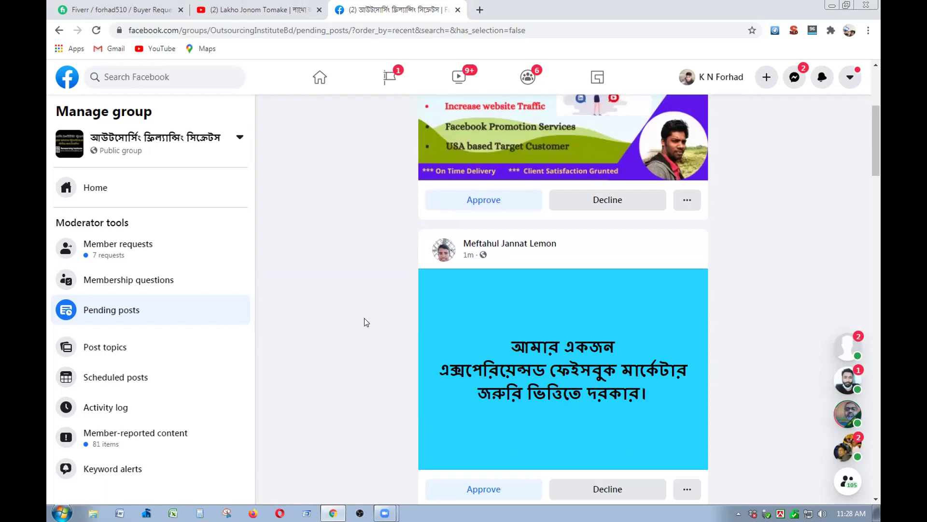
pyautogui.scroll(-4, 457, 320)
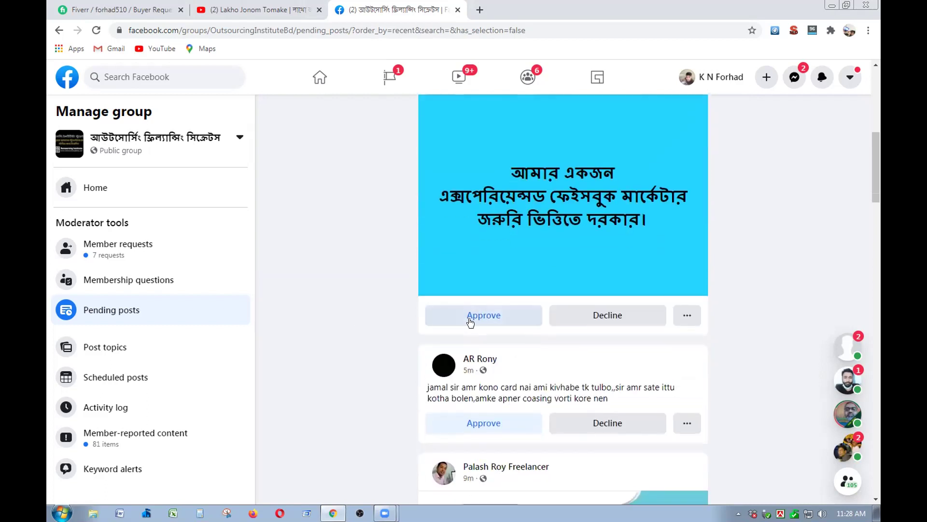
pyautogui.click(473, 318)
pyautogui.scroll(-3, 545, 311)
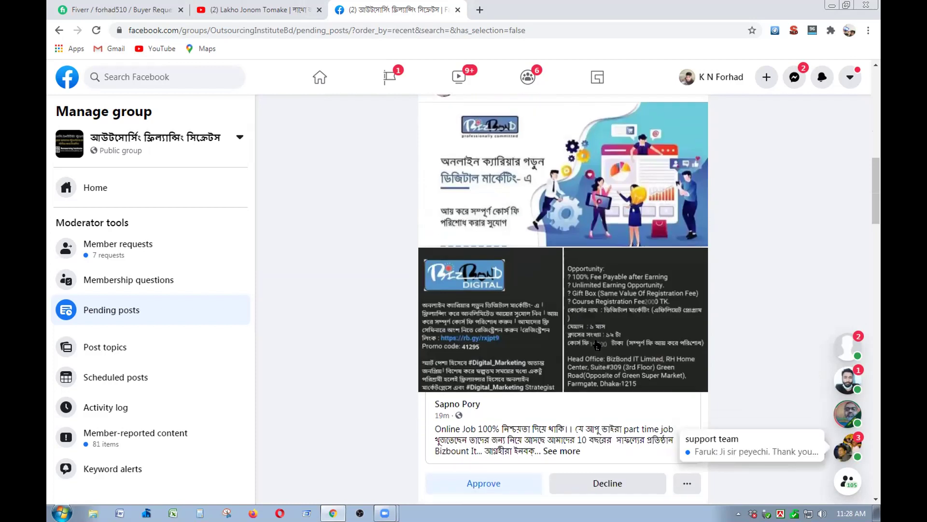
# Decline the shared BizBond digital marketing post and approve the post about withdrawing money without a card.
pyautogui.scroll(-4, 614, 285)
pyautogui.scroll(-5, 612, 280)
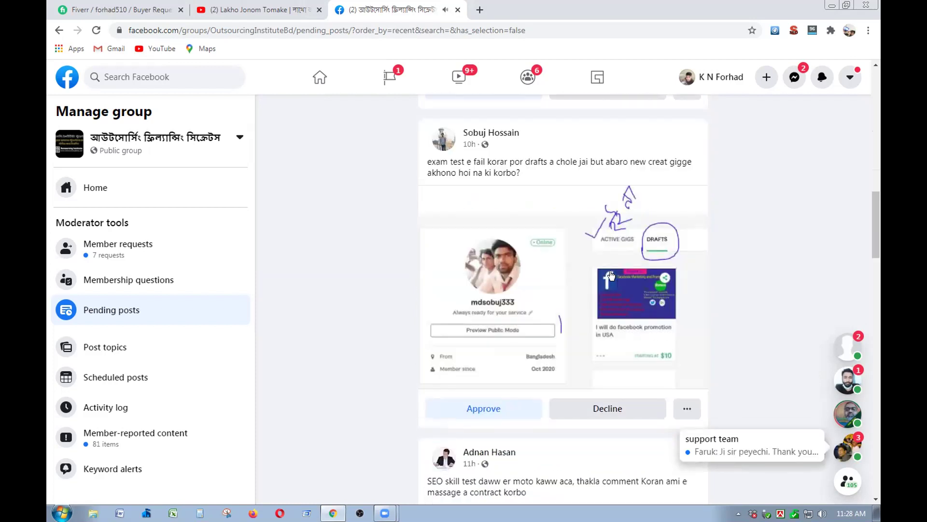
pyautogui.scroll(2, 611, 274)
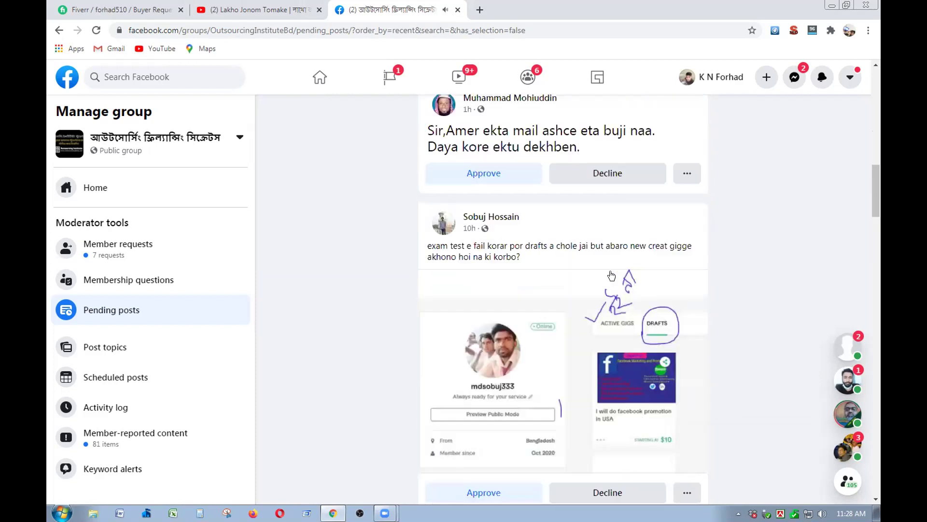
pyautogui.scroll(3, 578, 268)
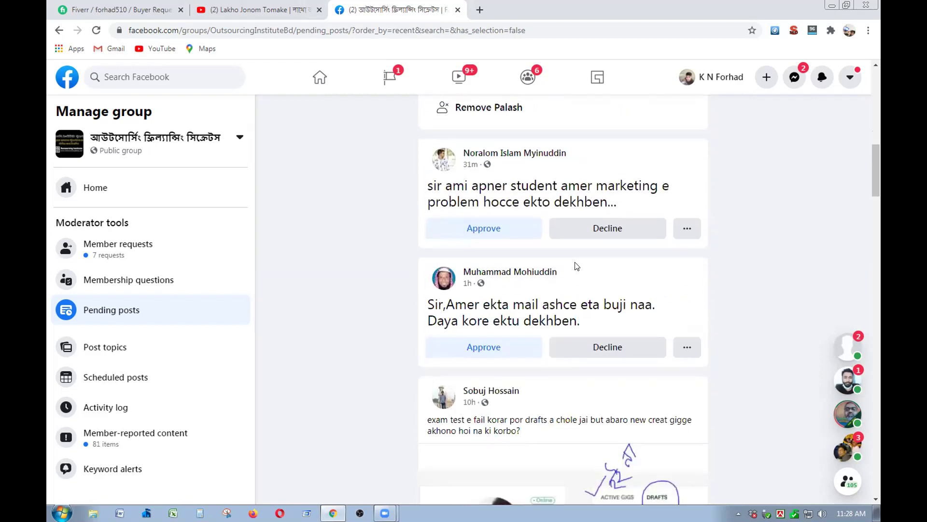
pyautogui.scroll(4, 572, 266)
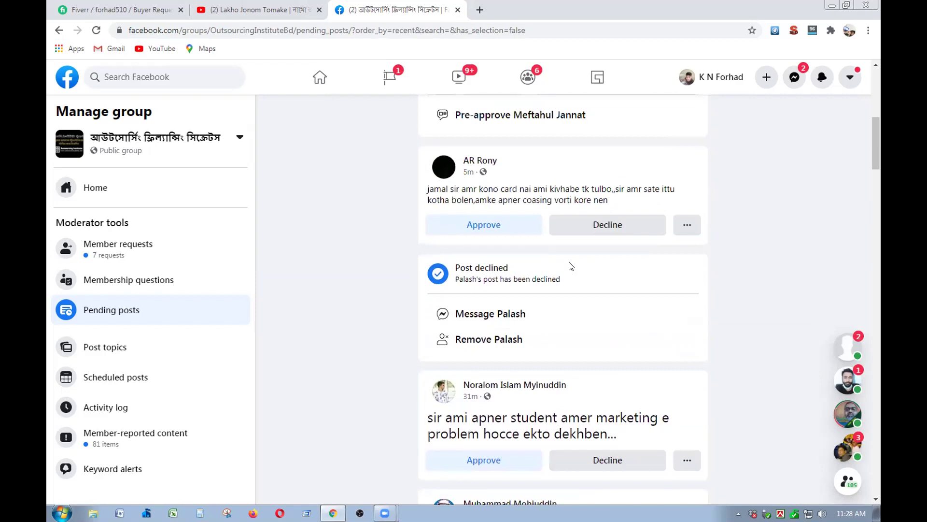
pyautogui.scroll(4, 571, 266)
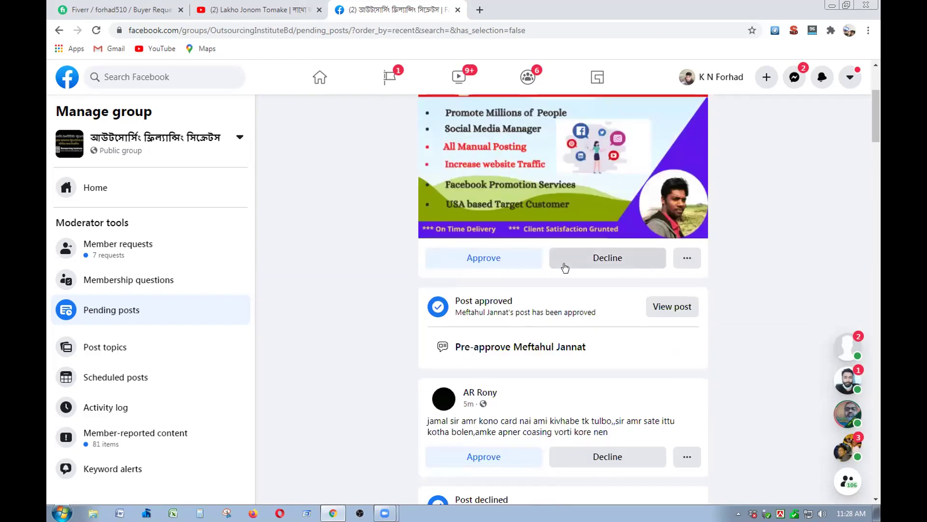
pyautogui.scroll(-2, 565, 267)
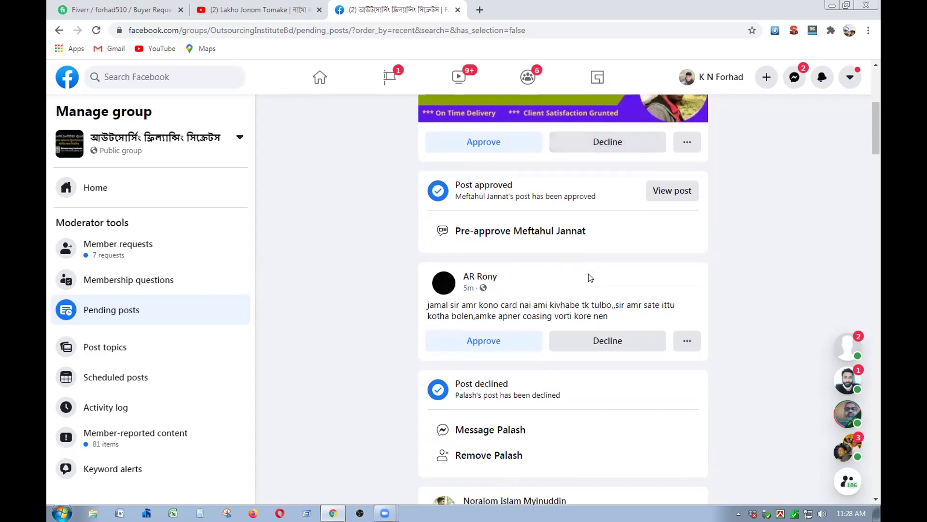
pyautogui.click(498, 344)
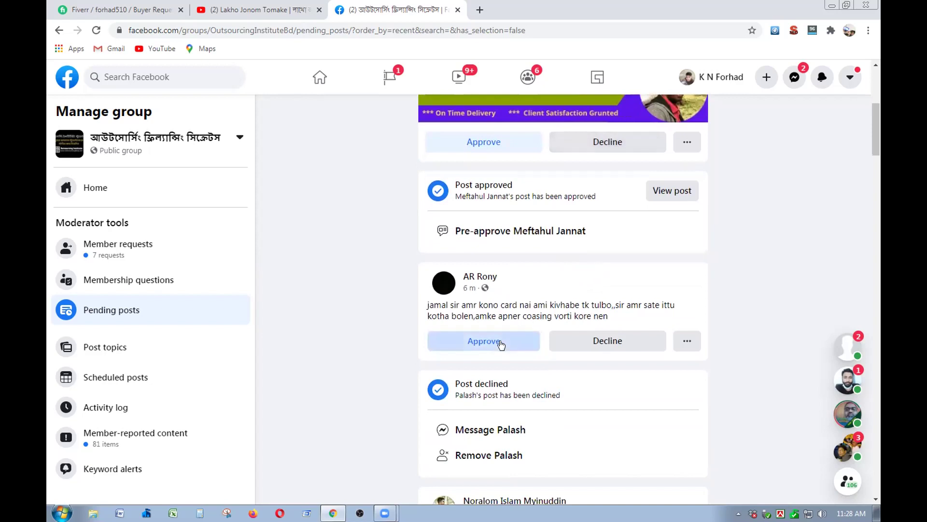
# Check the recent Messenger conversations, and decline the pending post asking for help activating the Digital Product Business gig.
pyautogui.scroll(4, 555, 309)
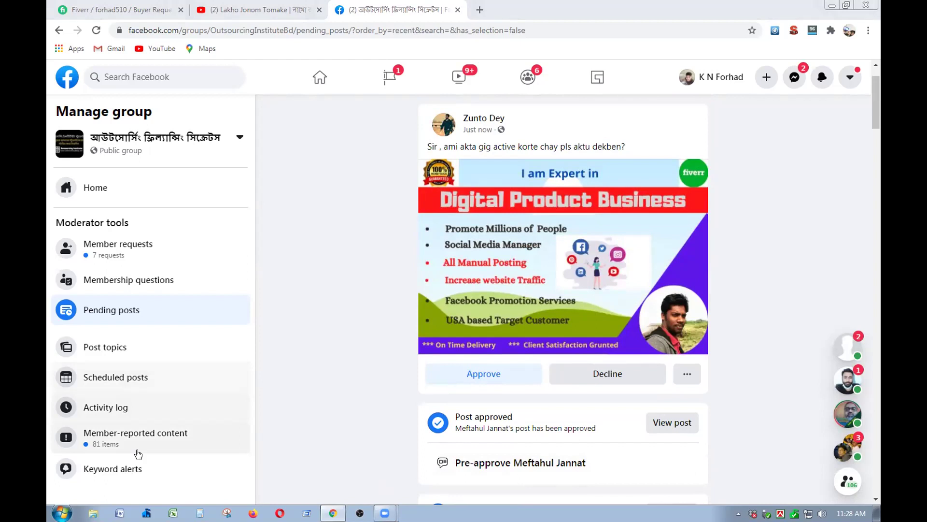
pyautogui.click(795, 78)
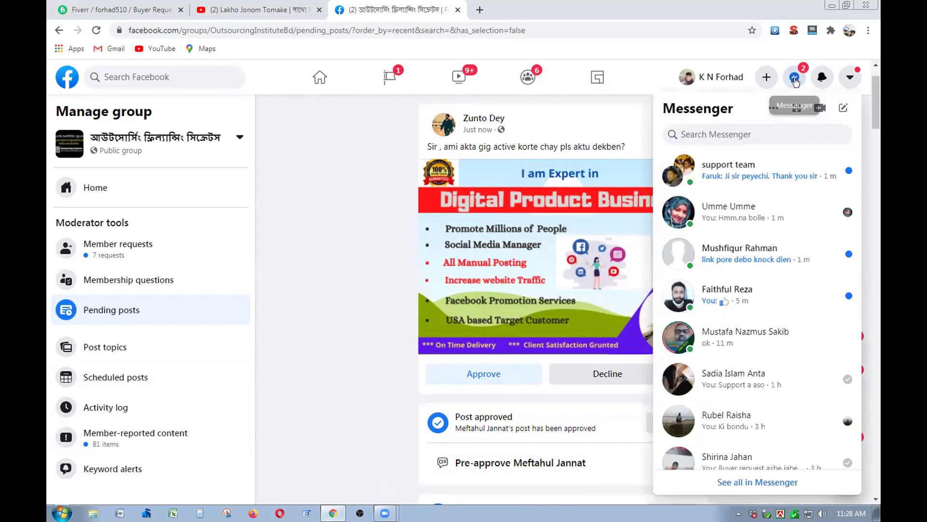
pyautogui.click(795, 78)
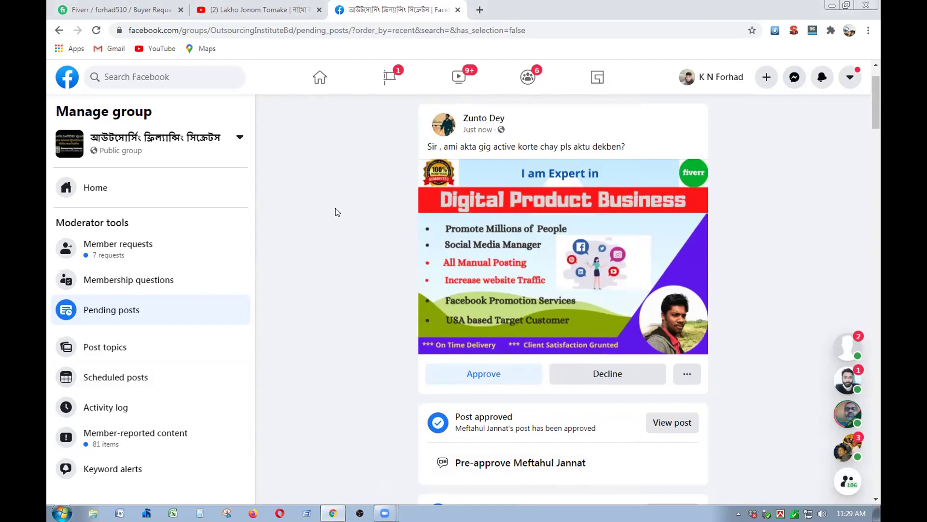
pyautogui.click(608, 373)
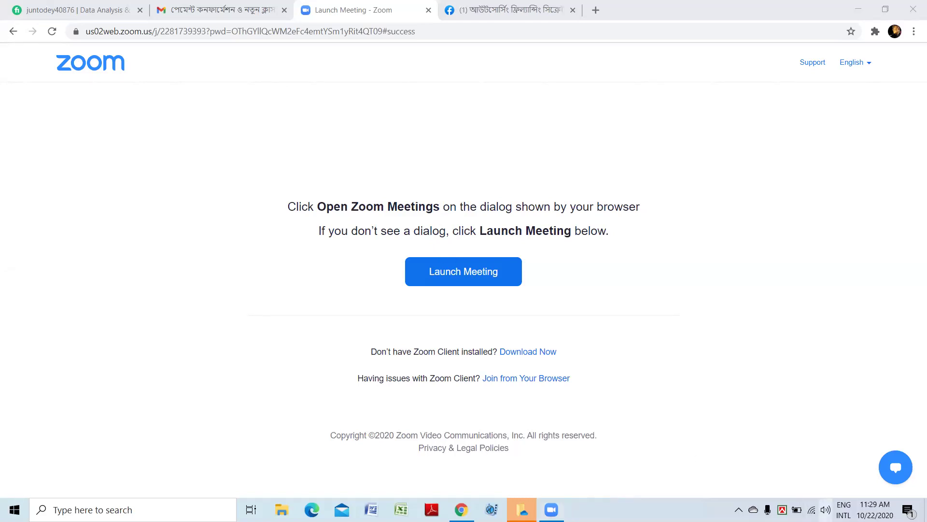
# On the student's shared screen, raise the speaker volume to 99 and open the paused Fiverr gig "I will promote your business or product by facebook".
pyautogui.click(825, 510)
pyautogui.moveTo(869, 480); pyautogui.dragTo(880, 483)
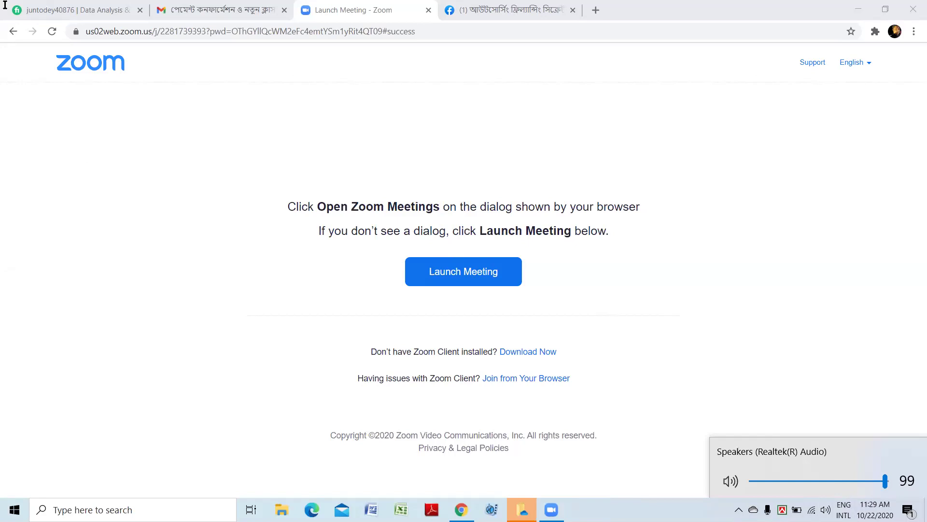
pyautogui.click(51, 12)
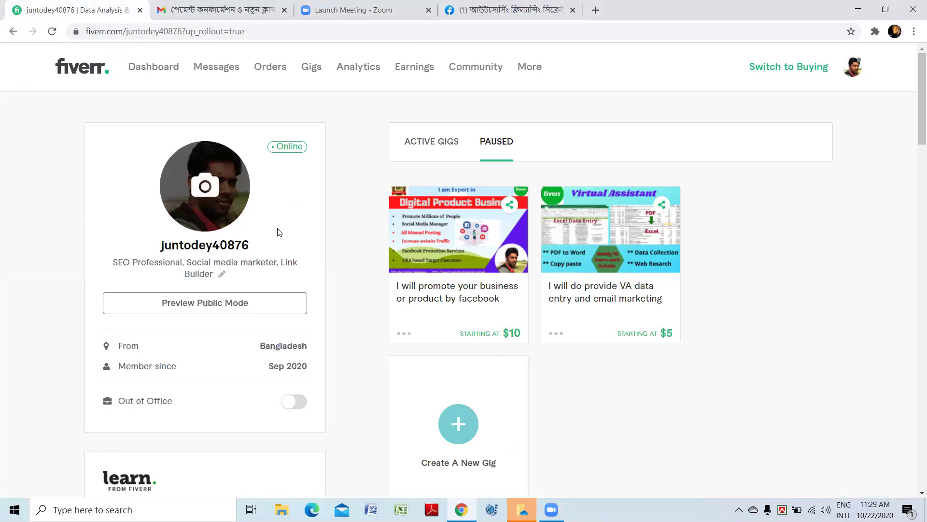
pyautogui.click(439, 289)
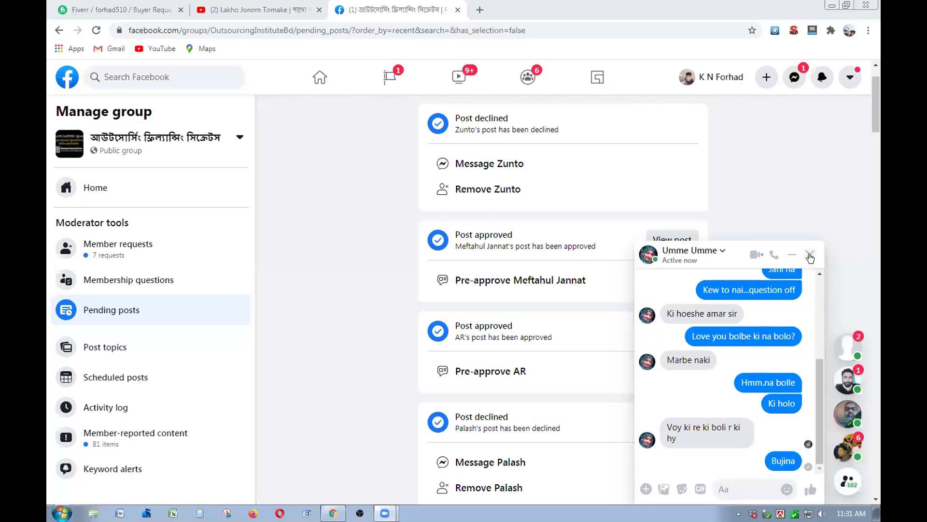
# Close the open chat on the pending posts page and look through the recent Messenger conversations.
pyautogui.click(808, 254)
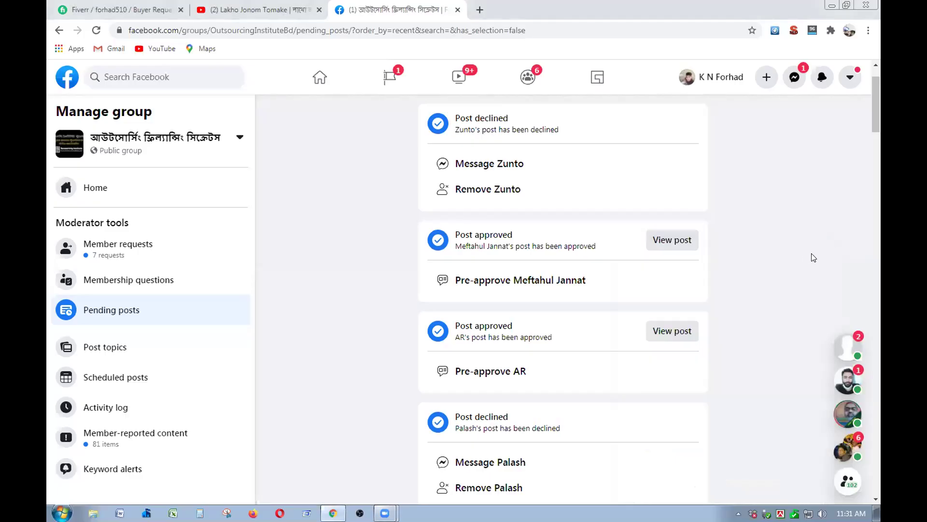
pyautogui.click(794, 76)
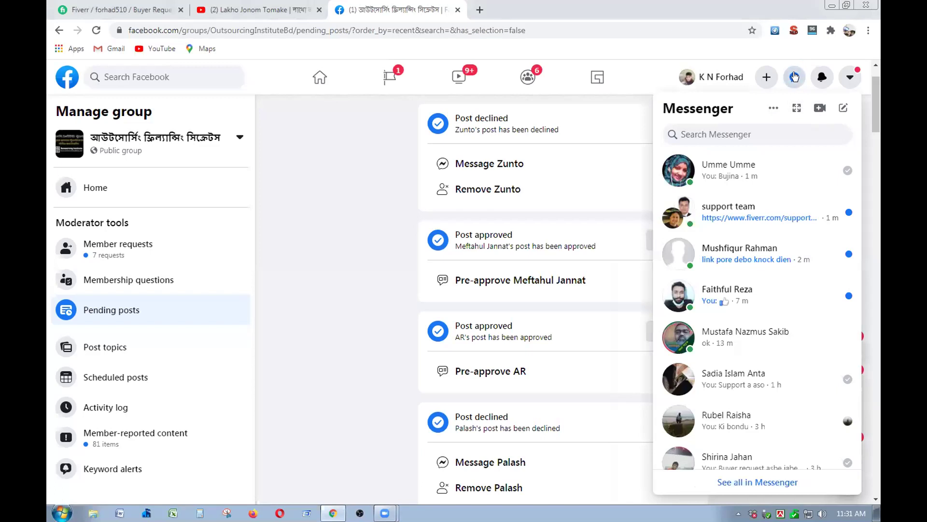
pyautogui.click(794, 77)
# Open the group's member requests from the notifications and try to approve all of them at once.
pyautogui.click(821, 78)
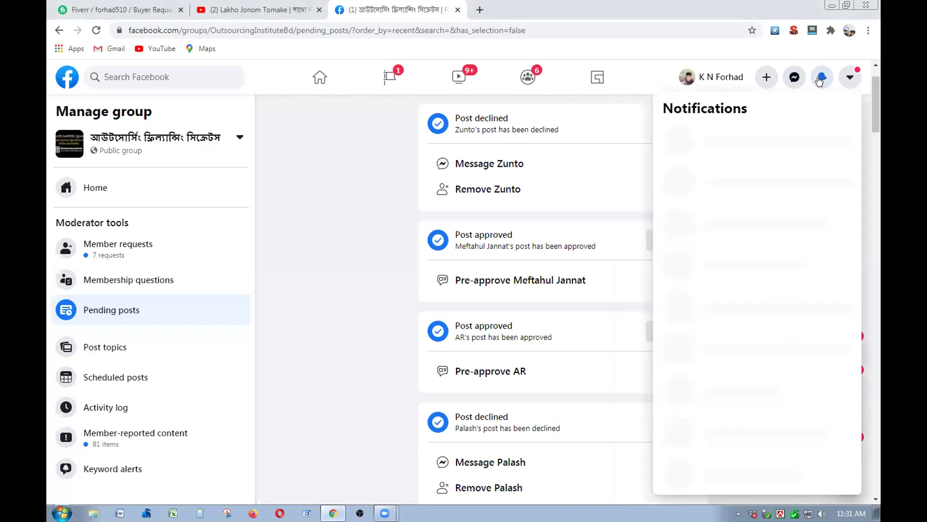
pyautogui.click(757, 172)
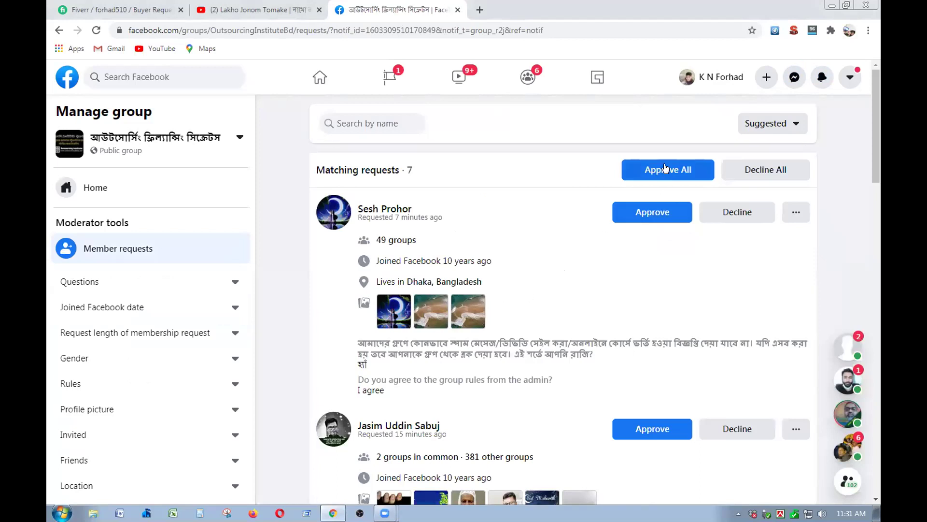
pyautogui.click(665, 168)
pyautogui.click(585, 307)
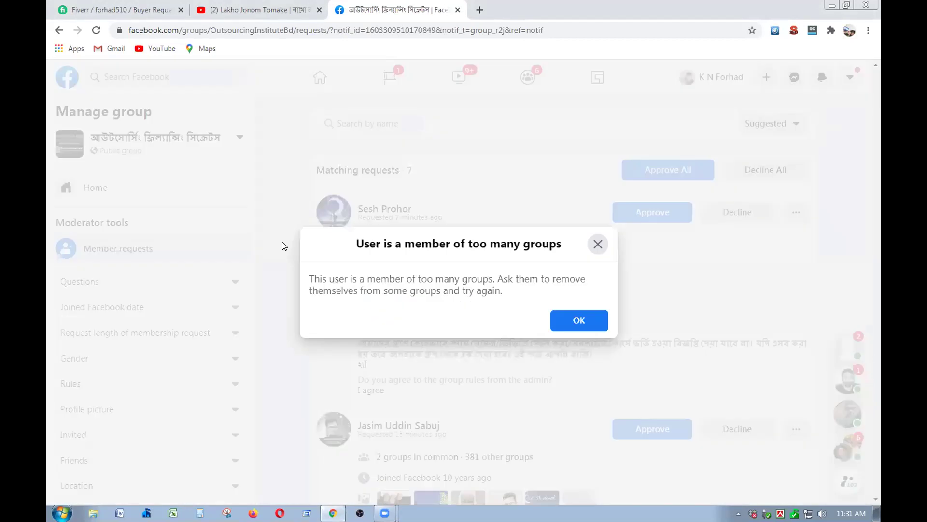
pyautogui.click(574, 322)
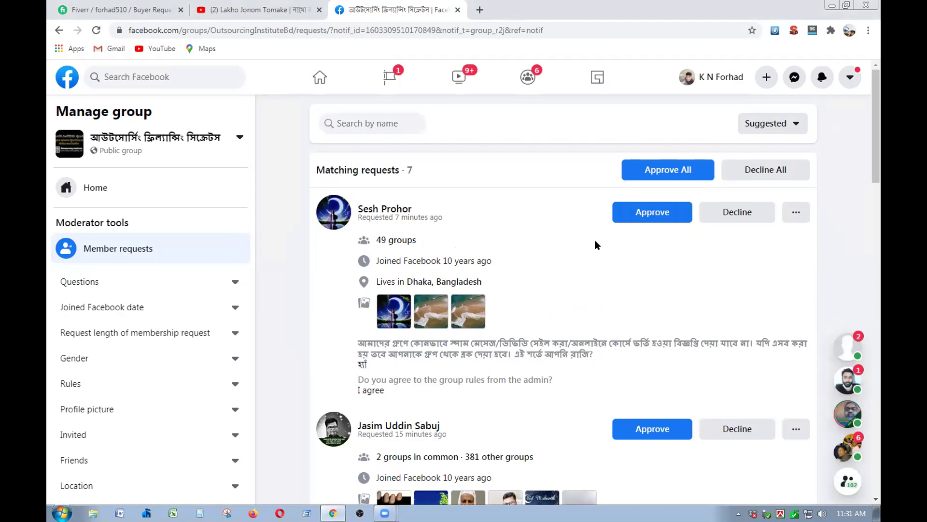
# Try again to approve all the matching member requests at once, and dismiss the resulting message.
pyautogui.click(663, 161)
pyautogui.click(594, 304)
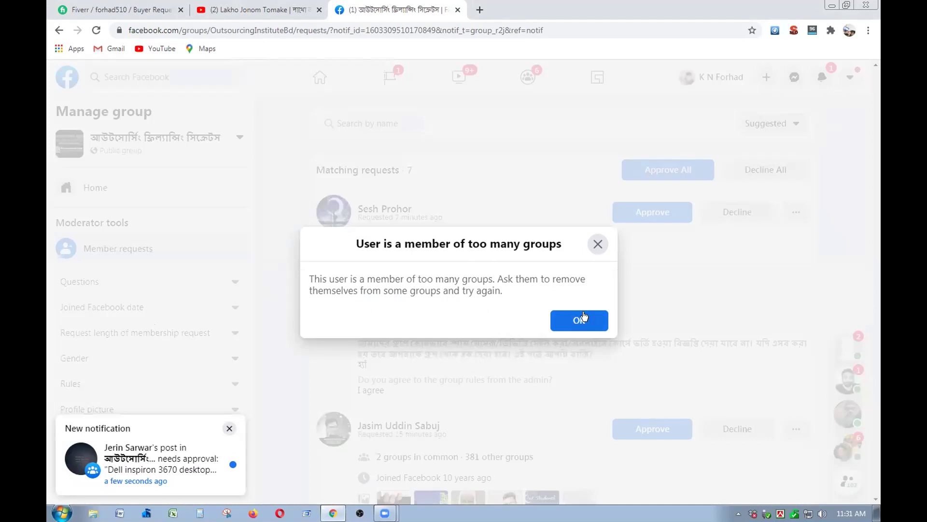
pyautogui.click(604, 253)
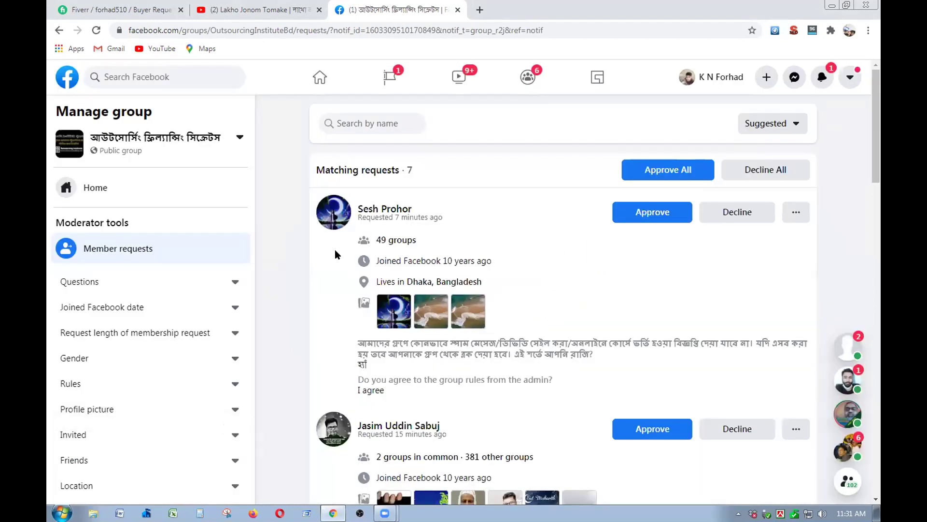
# Return to the group's pending posts, close the open chat and approve the post about the Dell inspiron 3670 desktop.
pyautogui.scroll(-5, 93, 312)
pyautogui.click(114, 346)
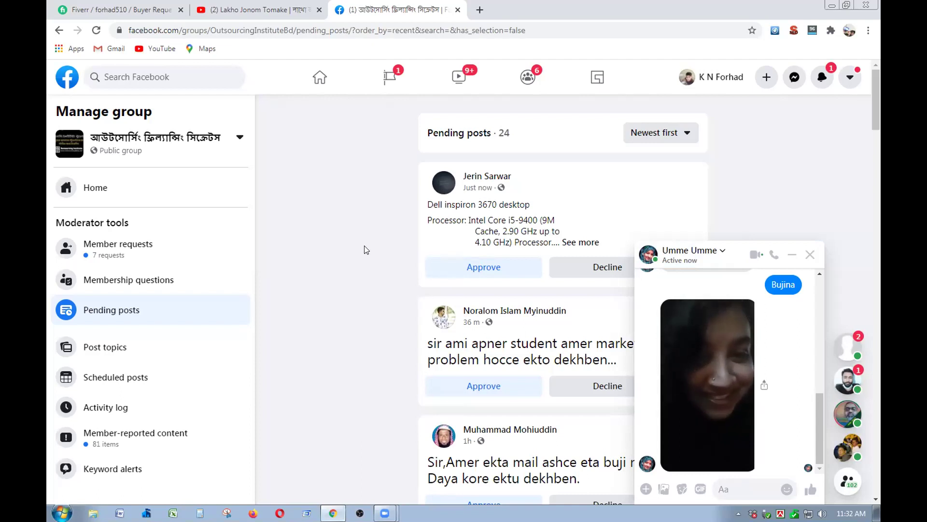
pyautogui.click(811, 256)
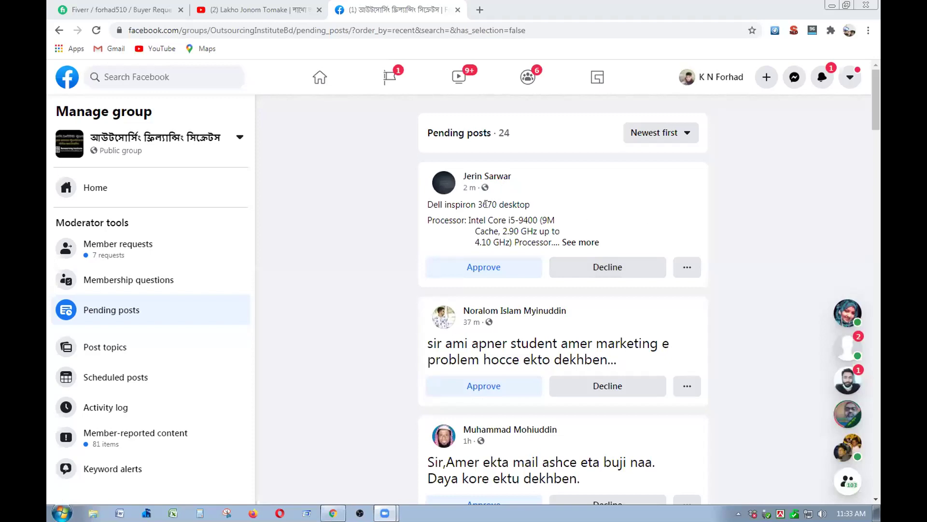
pyautogui.click(514, 261)
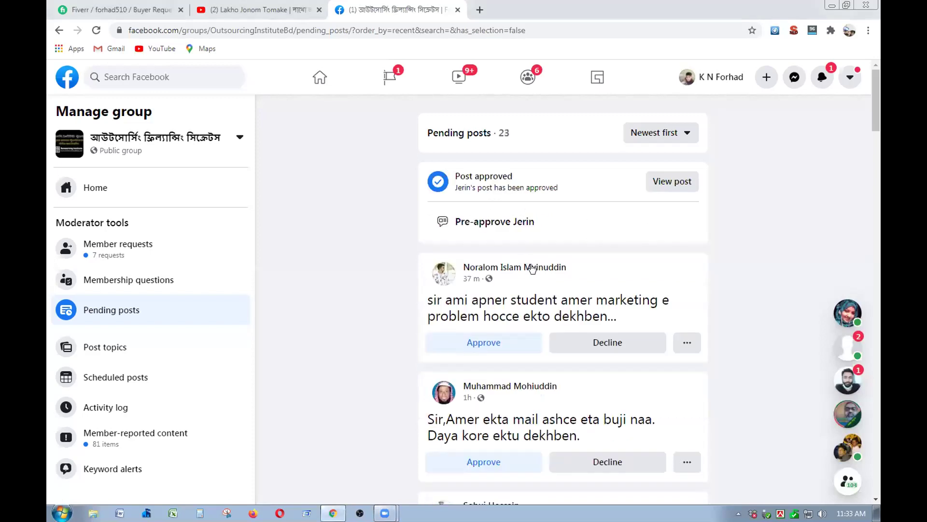
pyautogui.moveTo(529, 266)
pyautogui.press('F5')
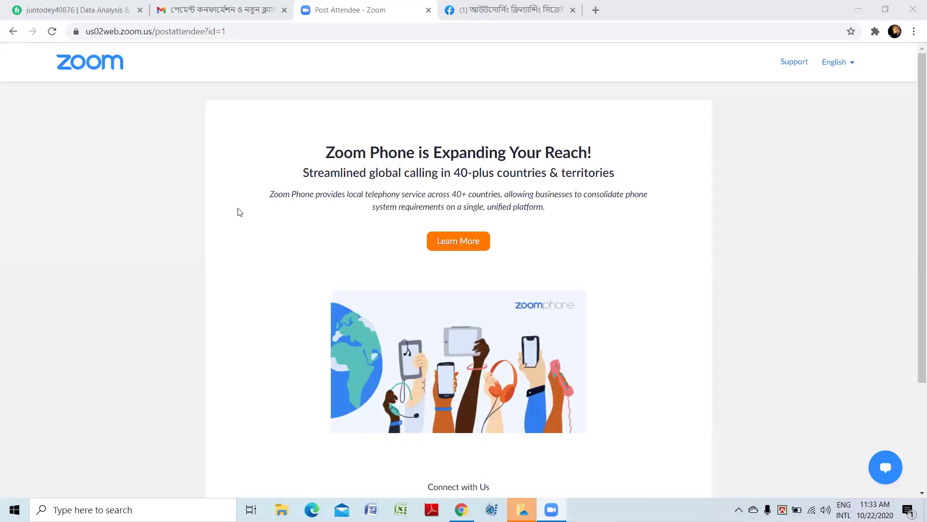
# On the student's shared screen, switch to Fiverr and open the paused gig "I will promote your business or product by facebook" for editing.
pyautogui.click(48, 8)
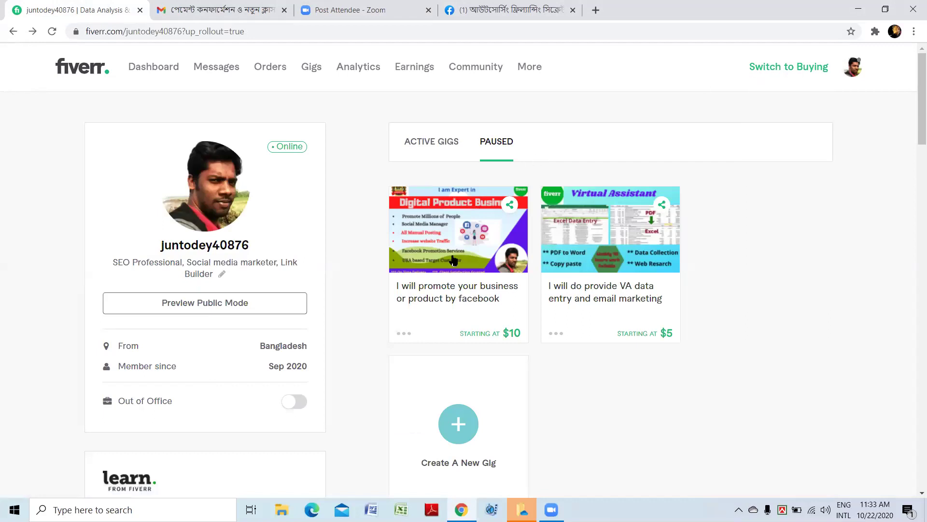
pyautogui.click(459, 291)
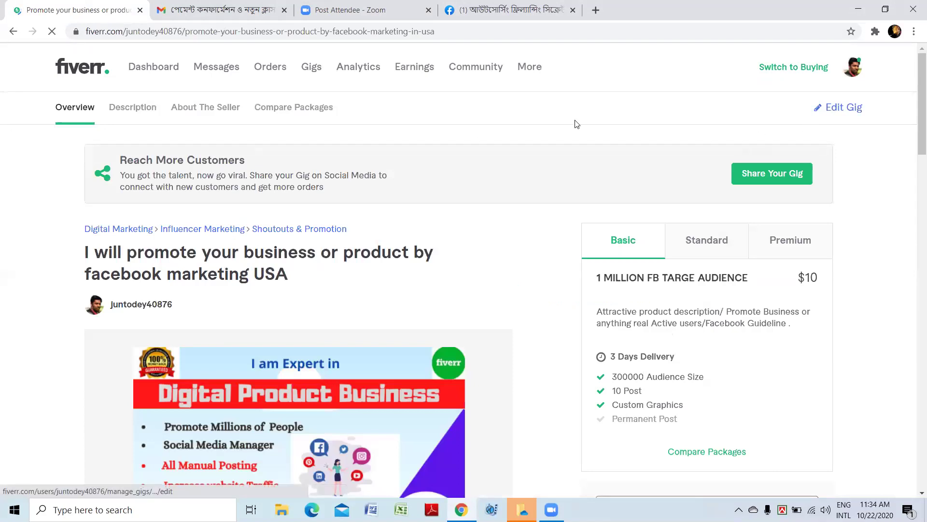
pyautogui.scroll(-2, 321, 180)
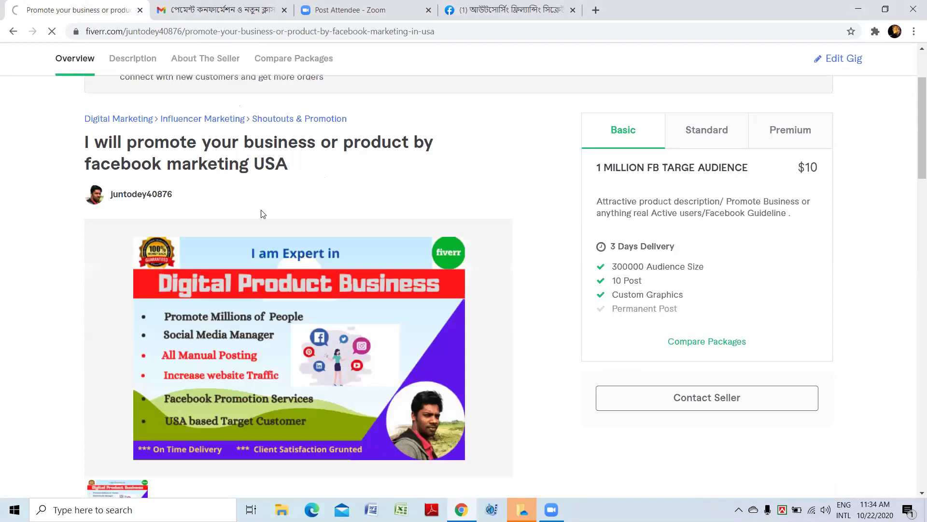
pyautogui.scroll(-5, 271, 193)
pyautogui.scroll(-6, 285, 154)
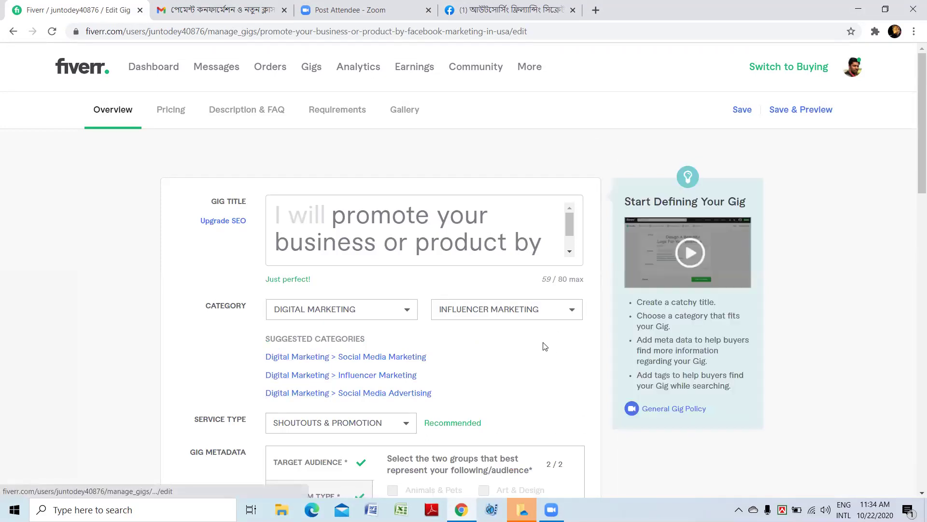
# Insert "In" before "USA" in the gig title so it ends with "facebook marketing In USA".
pyautogui.scroll(-3, 532, 312)
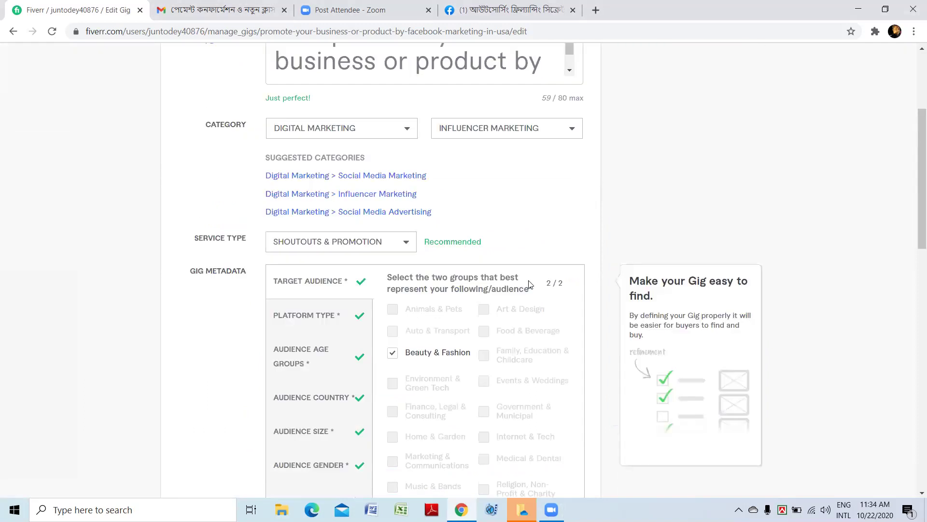
pyautogui.scroll(2, 529, 284)
pyautogui.click(547, 174)
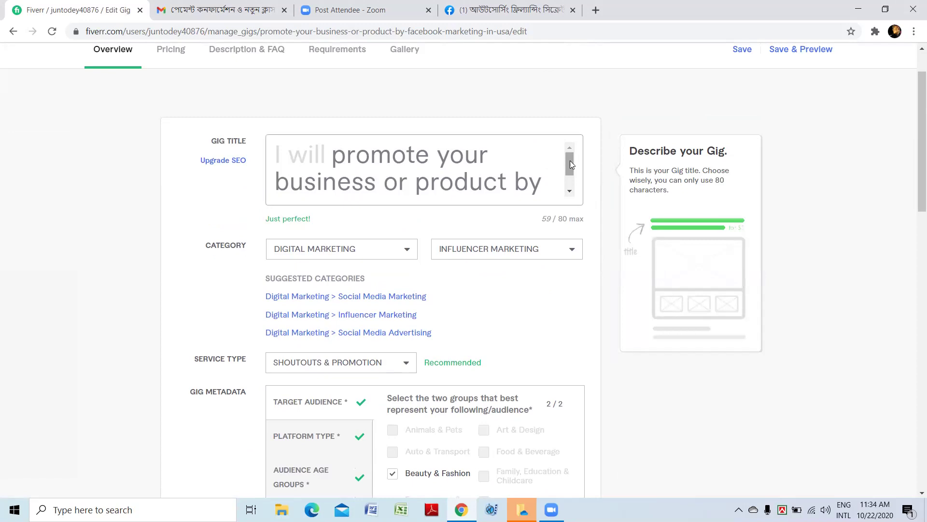
pyautogui.moveTo(570, 164); pyautogui.dragTo(568, 213)
pyautogui.click(512, 185)
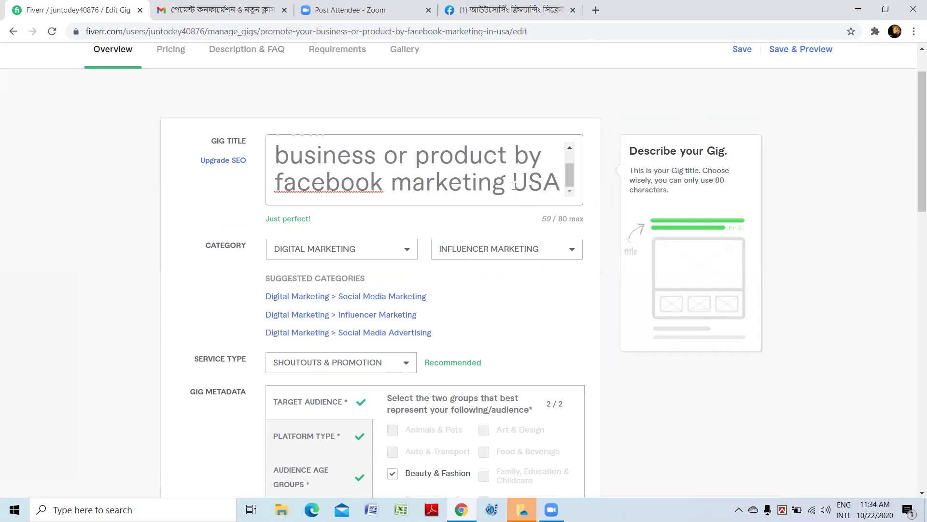
pyautogui.write('In')
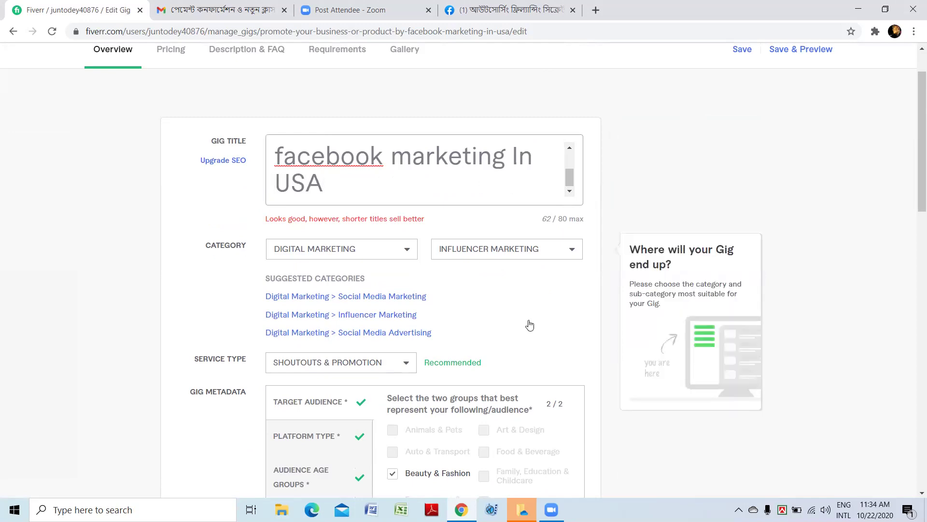
# Review the gig's subcategory options, metadata and search tags, and save the overview.
pyautogui.click(550, 255)
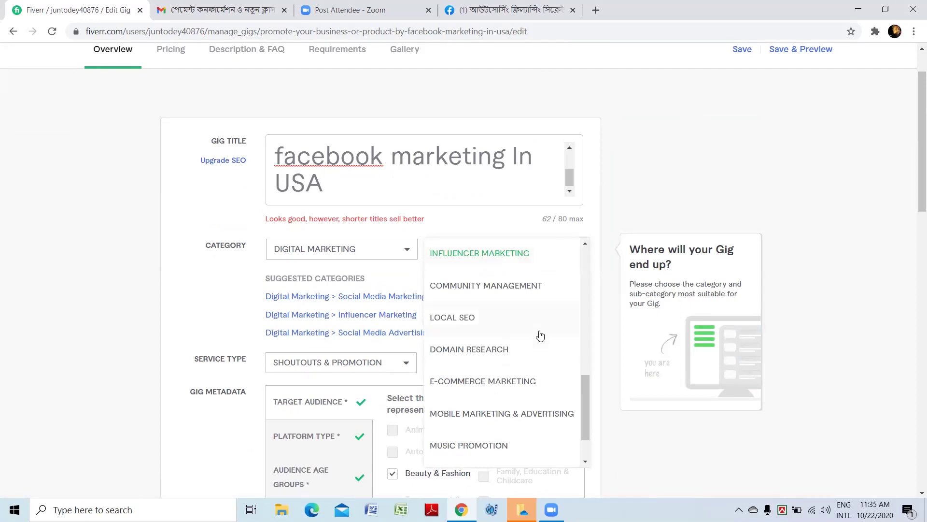
pyautogui.click(619, 209)
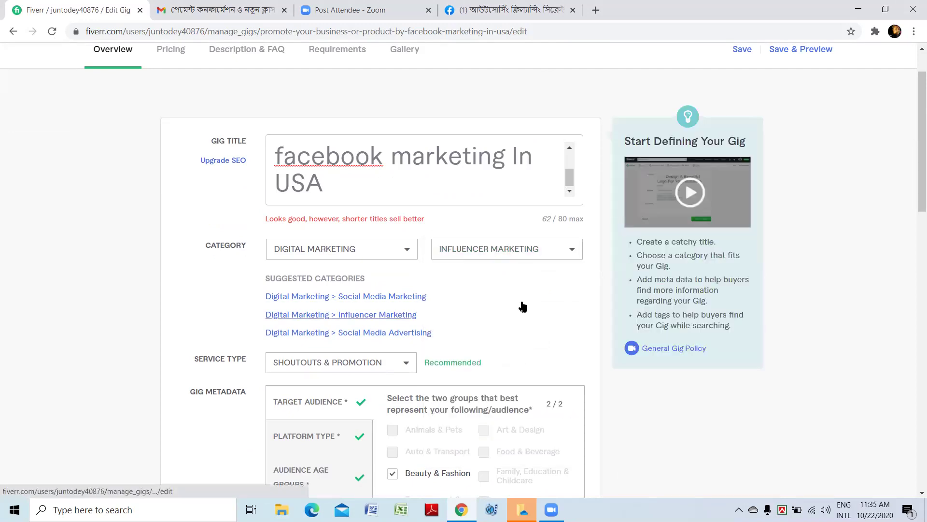
pyautogui.scroll(-3, 497, 358)
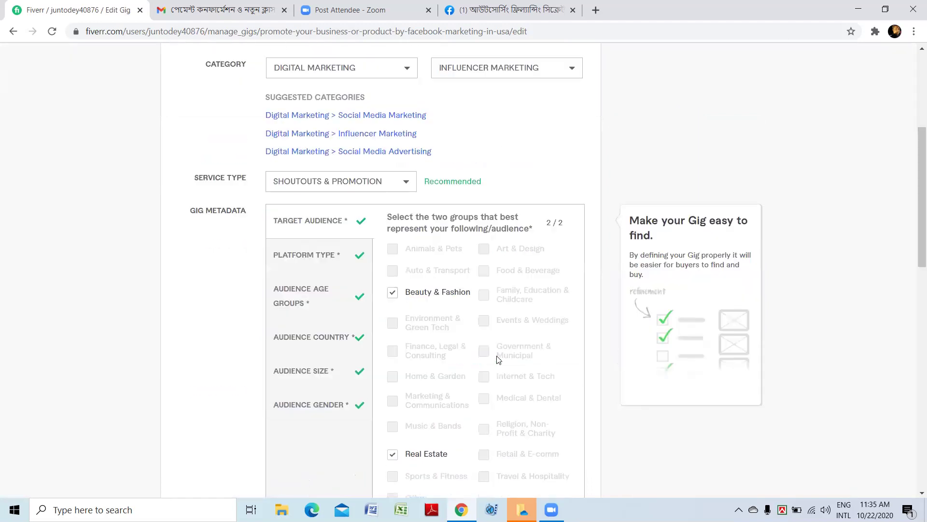
pyautogui.scroll(-5, 505, 366)
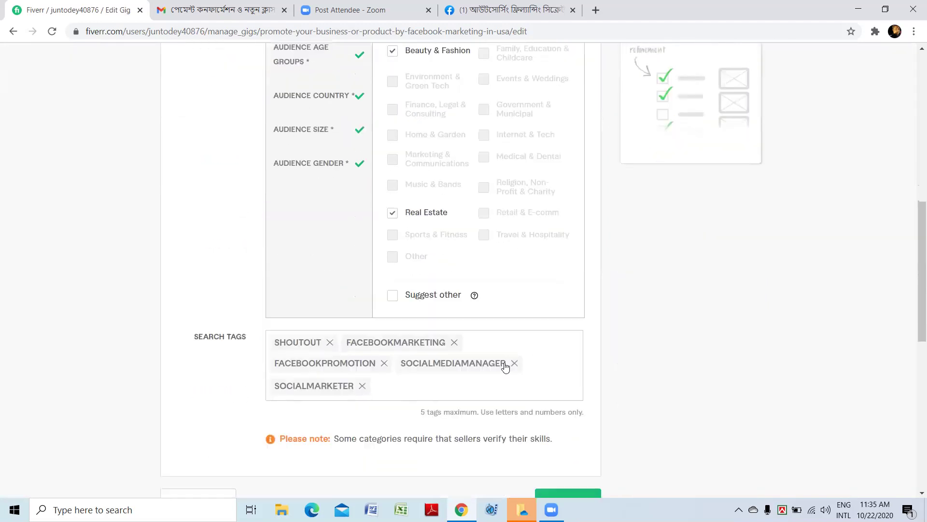
pyautogui.scroll(-2, 505, 366)
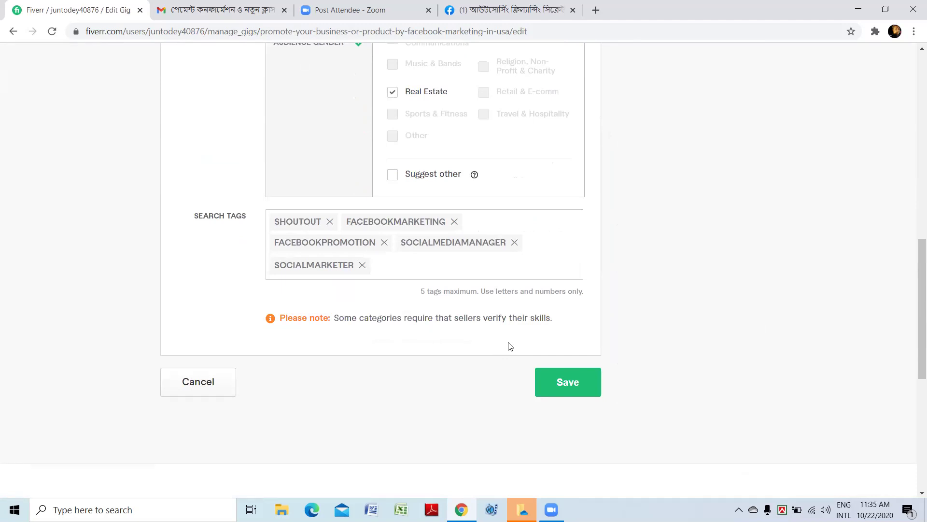
pyautogui.click(563, 384)
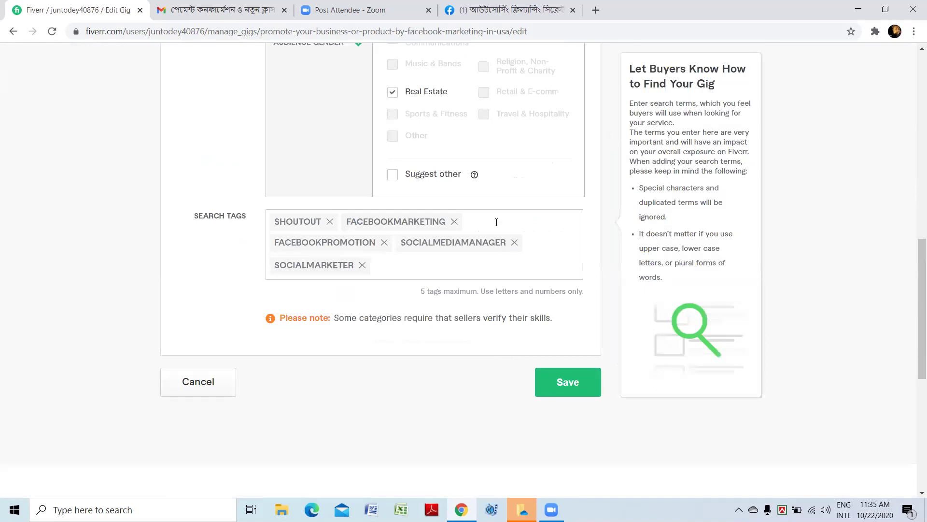
# Open the gig's pricing section, review the three packages and extra services, and save it.
pyautogui.scroll(1, 465, 212)
pyautogui.scroll(10, 465, 210)
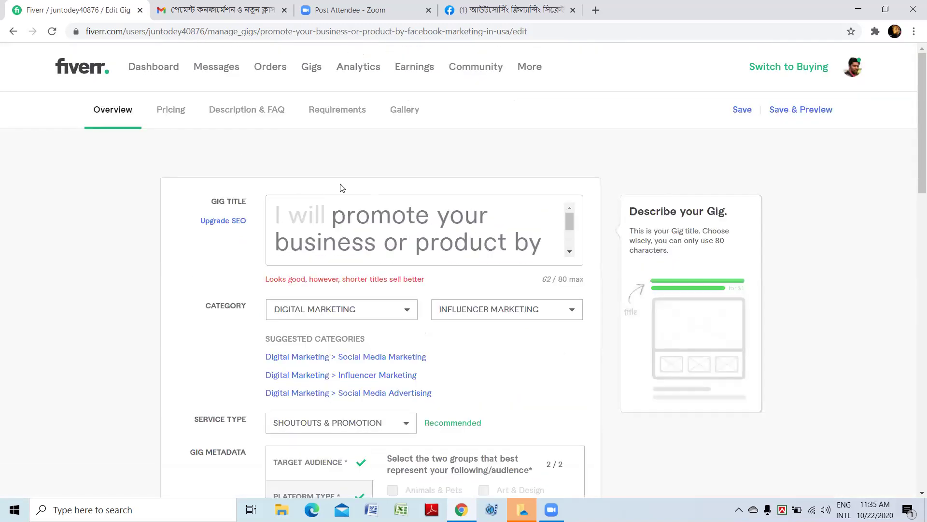
pyautogui.click(182, 114)
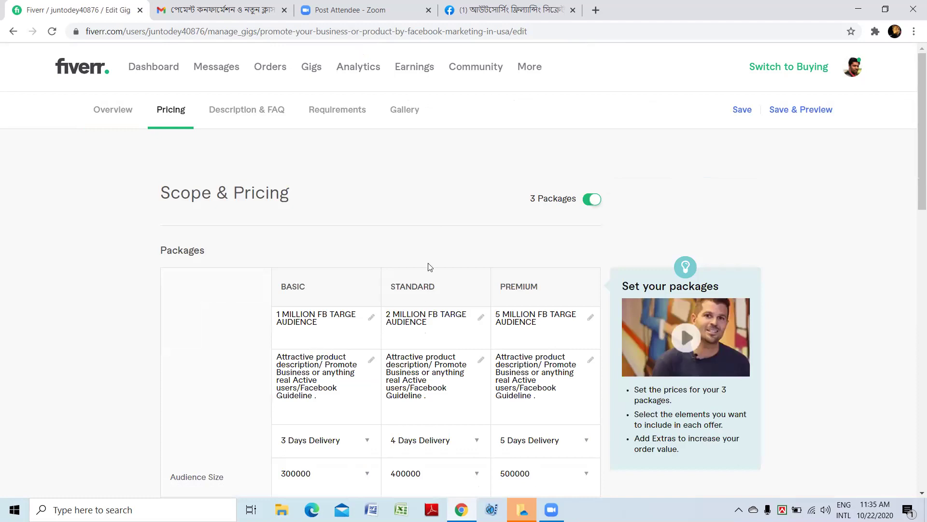
pyautogui.moveTo(352, 327)
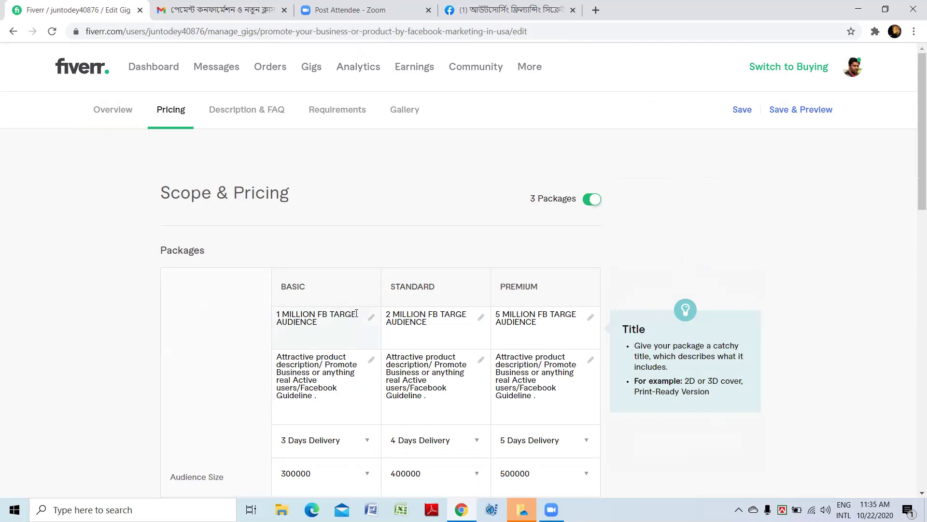
pyautogui.scroll(-1, 373, 297)
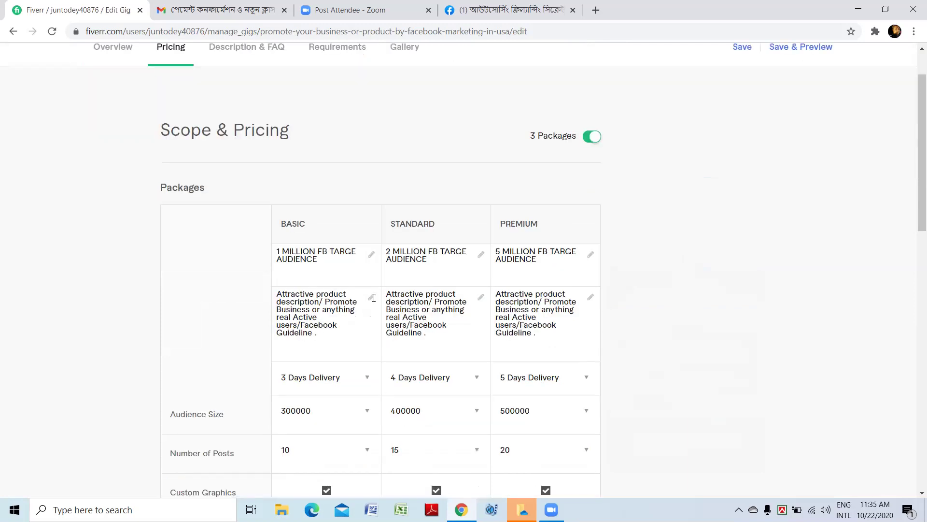
pyautogui.scroll(-2, 374, 297)
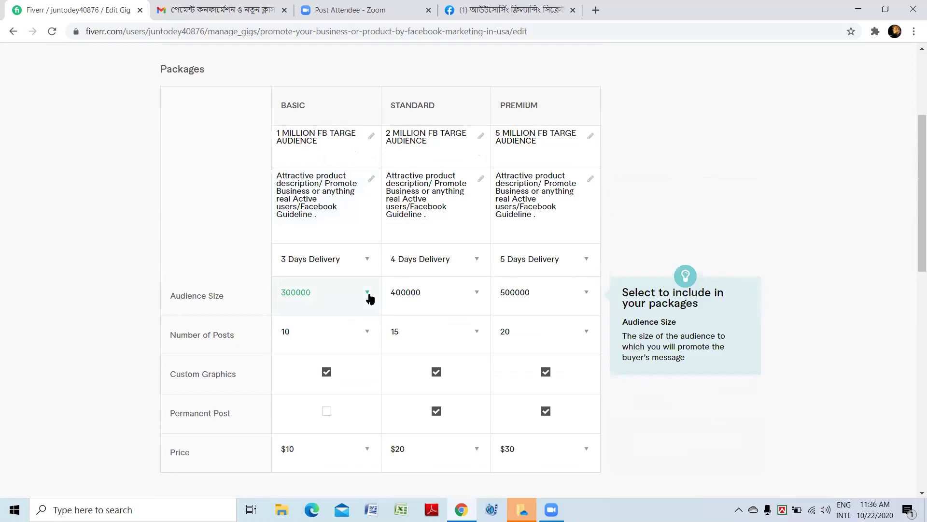
pyautogui.scroll(-3, 369, 297)
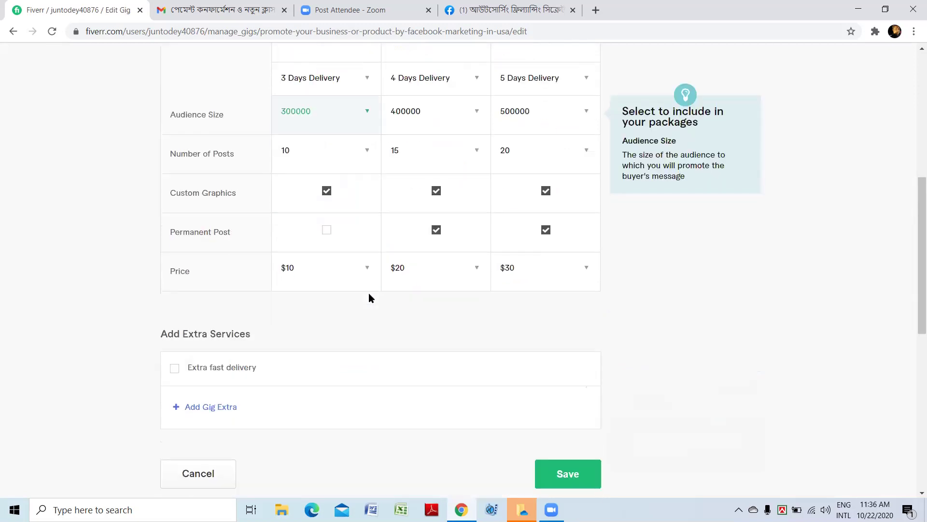
pyautogui.click(565, 475)
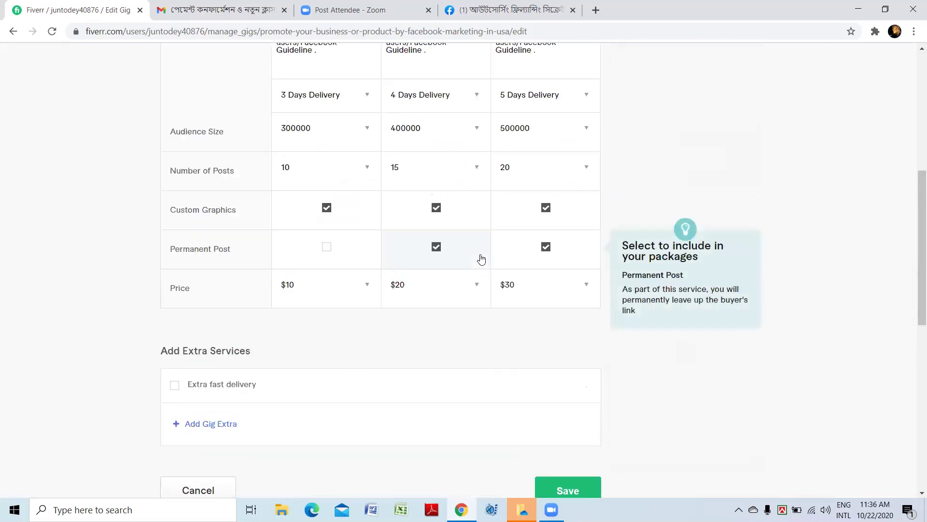
# Look back over the Basic, Standard and Premium packages in the gig's Scope & Pricing section.
pyautogui.scroll(2, 444, 207)
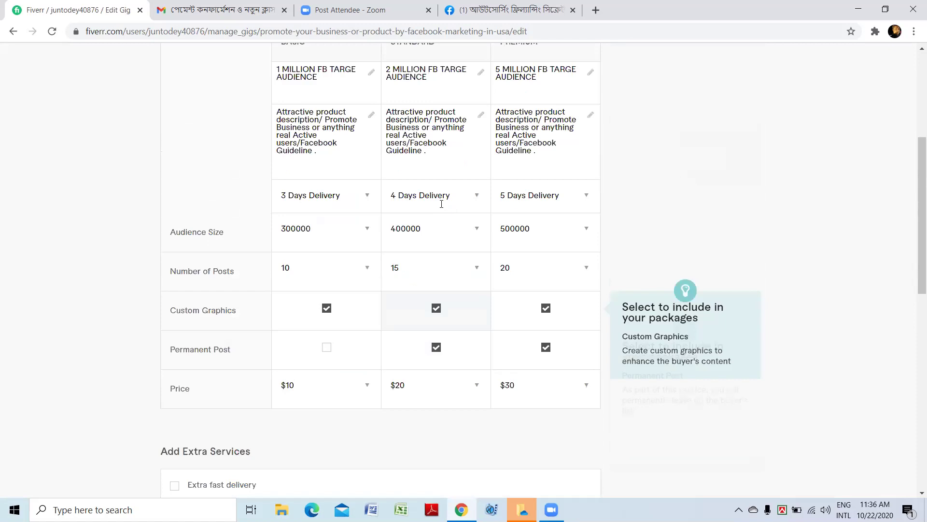
pyautogui.scroll(3, 442, 204)
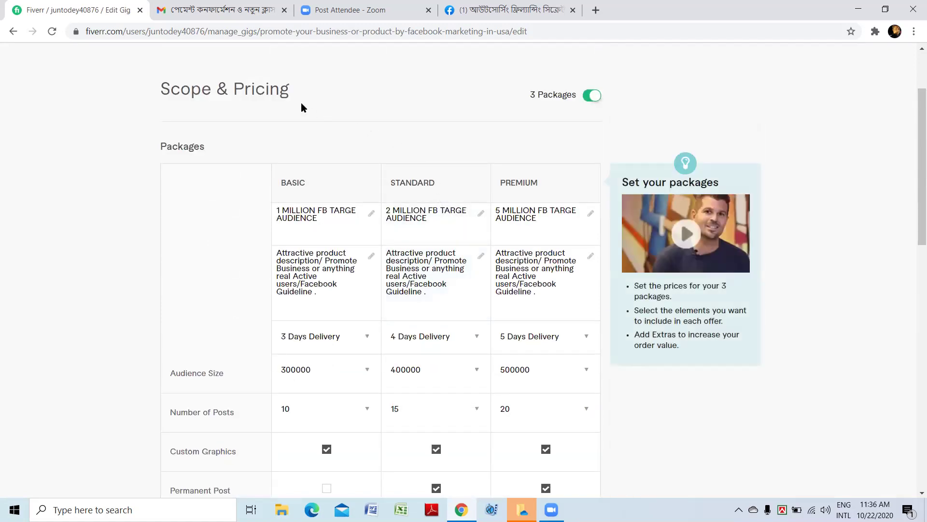
pyautogui.scroll(2, 304, 107)
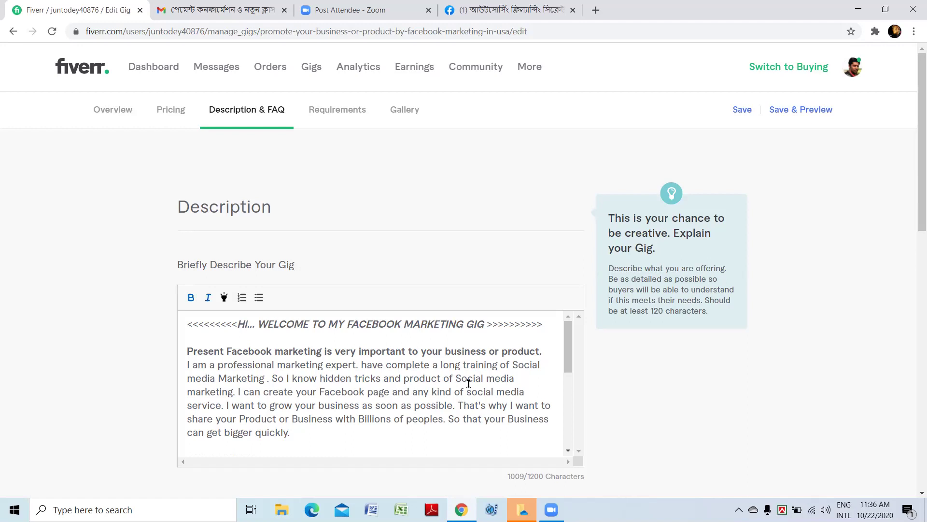
# Read through the gig description in Description & FAQ, from the welcome line to the services list and closing note.
pyautogui.scroll(-1, 468, 387)
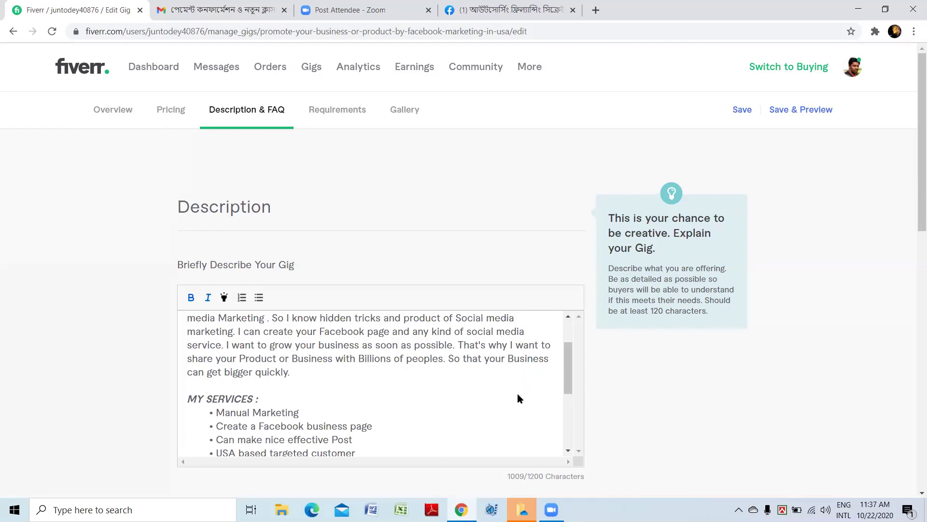
pyautogui.scroll(-2, 411, 372)
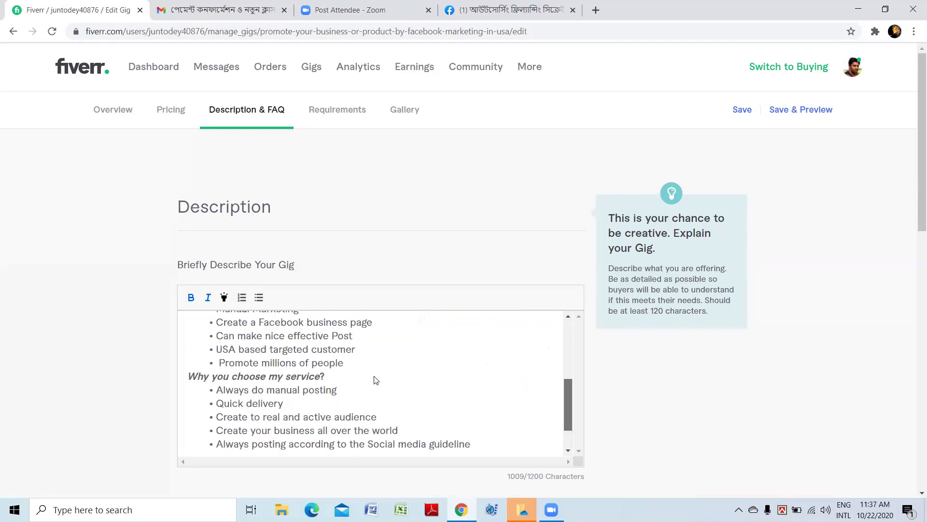
pyautogui.scroll(2, 377, 384)
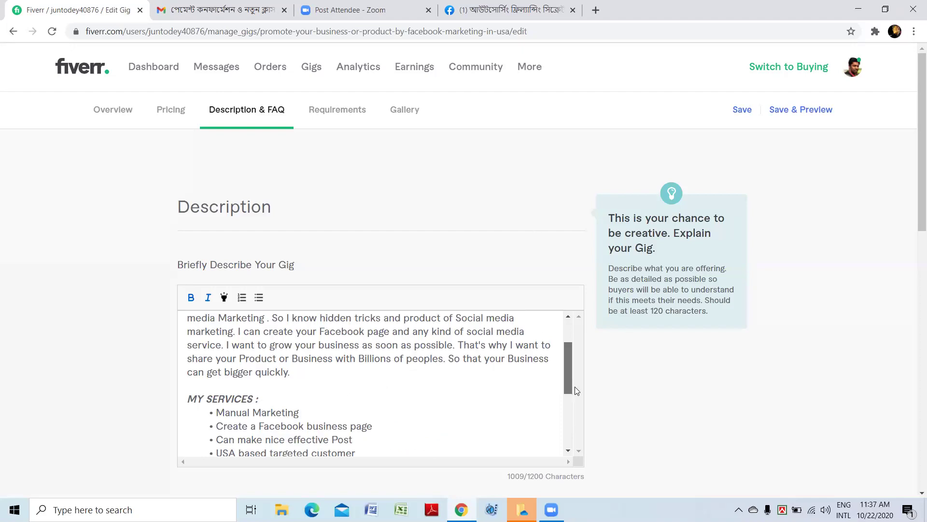
pyautogui.click(528, 369)
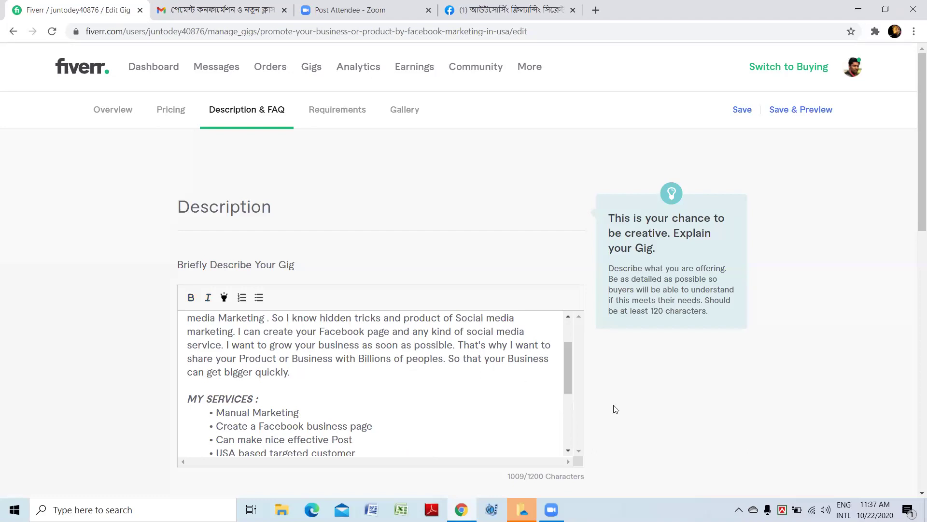
pyautogui.hotkey('ctrl', 'End')
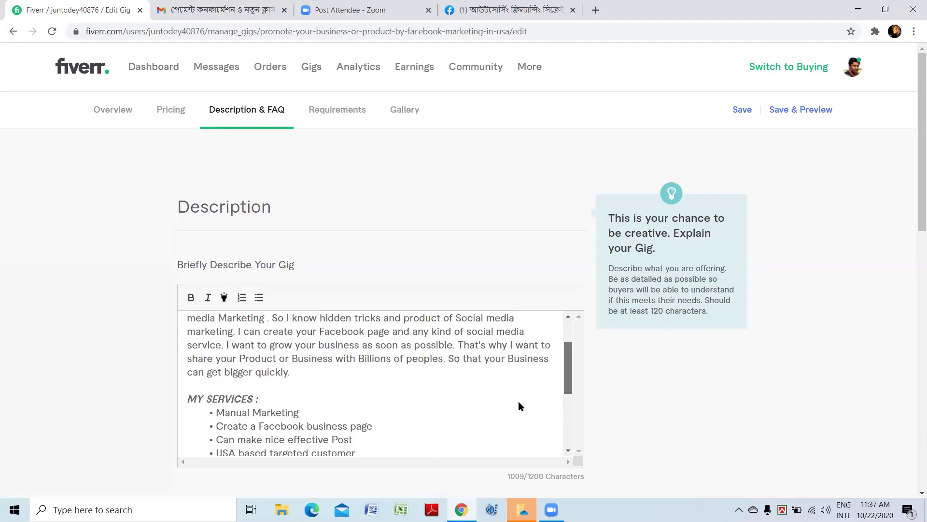
pyautogui.scroll(-3, 518, 402)
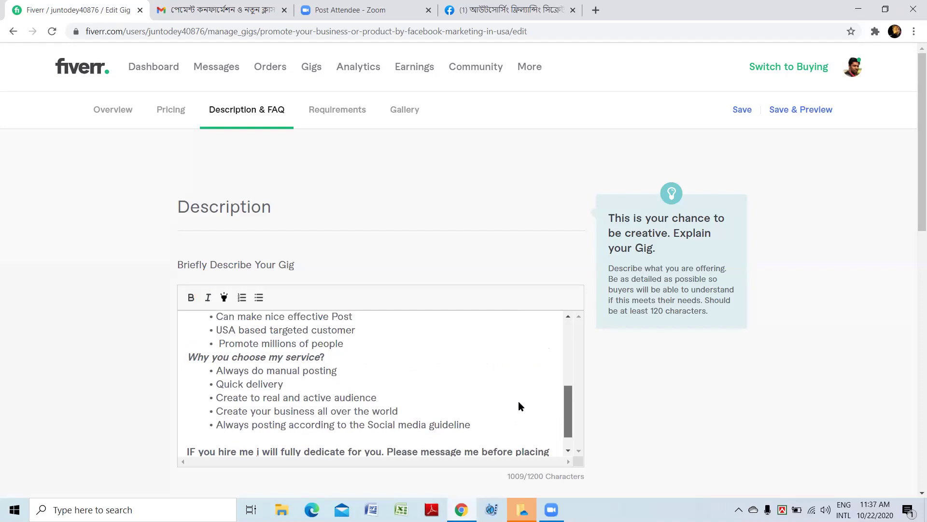
pyautogui.scroll(3, 357, 364)
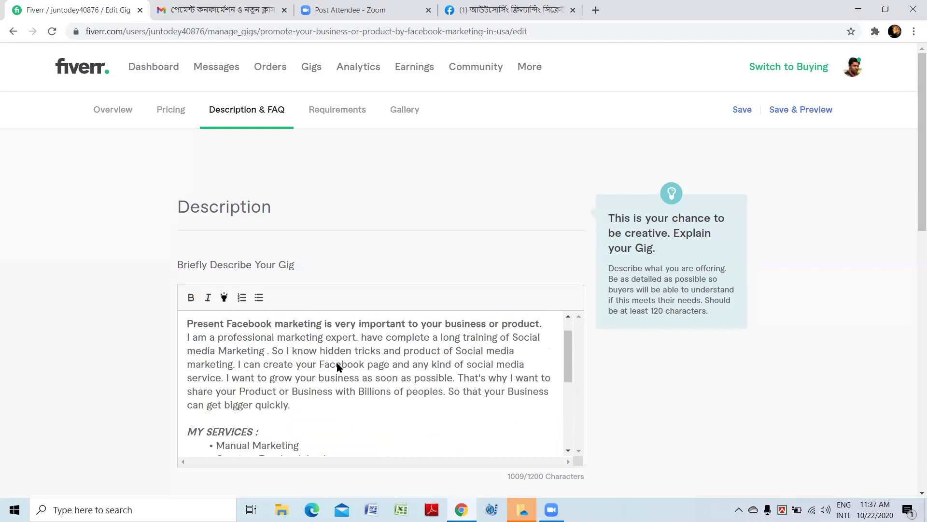
pyautogui.scroll(-3, 339, 367)
pyautogui.scroll(1, 341, 369)
pyautogui.scroll(1, 340, 369)
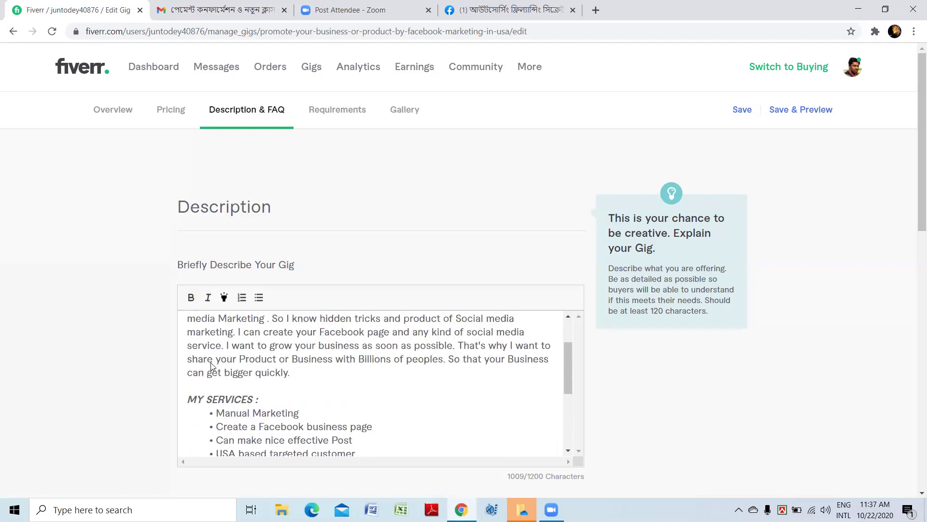
pyautogui.scroll(3, 210, 364)
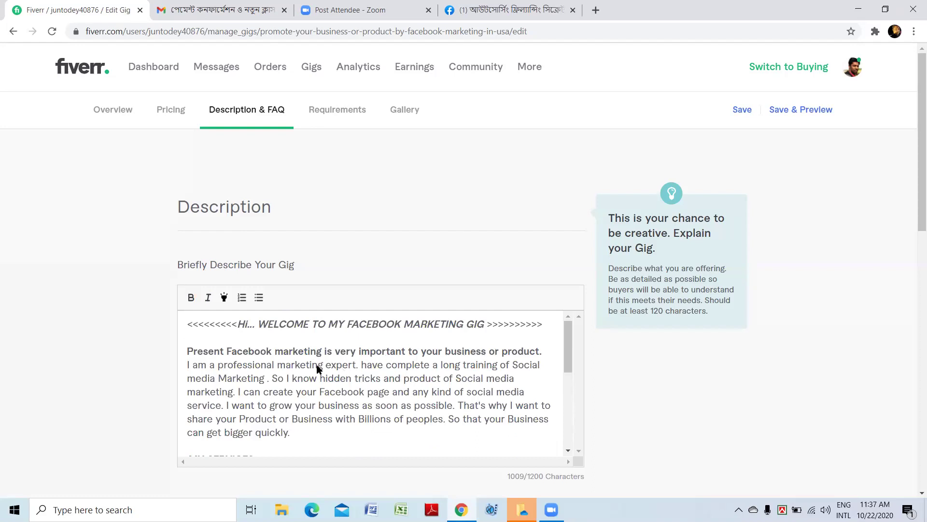
pyautogui.scroll(-1, 276, 401)
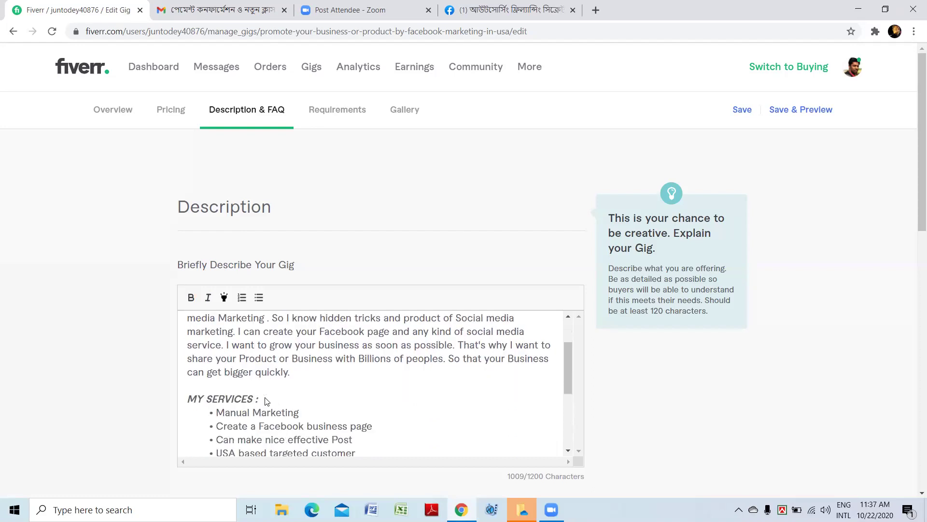
pyautogui.scroll(-1, 265, 401)
pyautogui.click(251, 368)
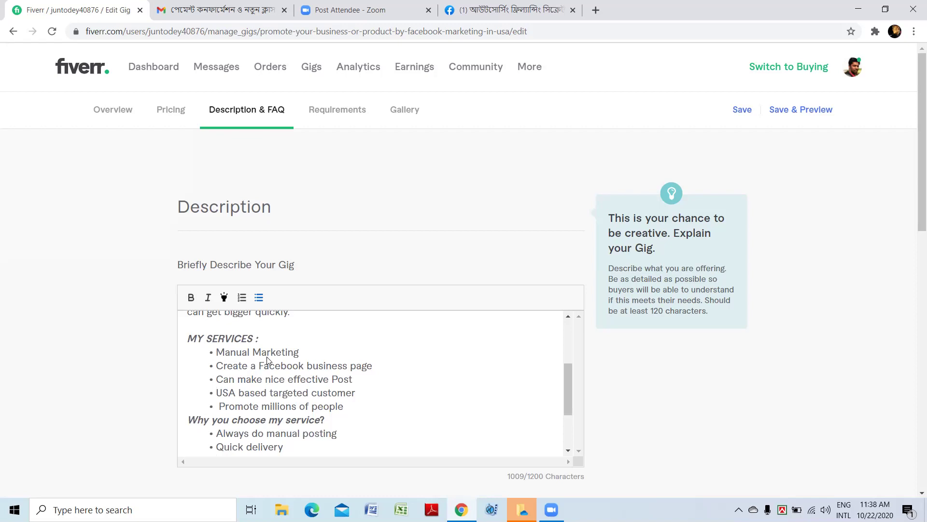
pyautogui.scroll(-1, 352, 383)
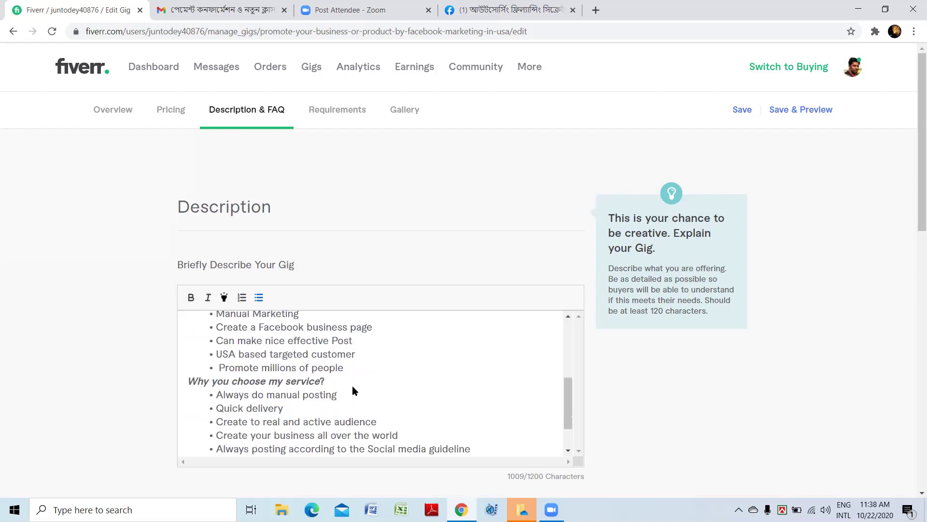
pyautogui.scroll(-1, 358, 388)
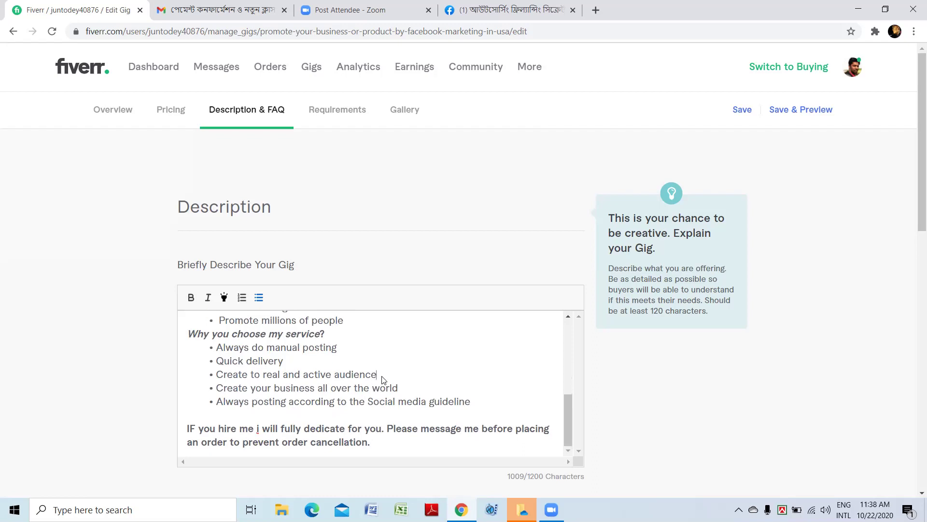
# Insert blank lines above and below the "Why you choose my service?" heading in the gig description.
pyautogui.click(324, 339)
pyautogui.click(346, 323)
pyautogui.press('Return')
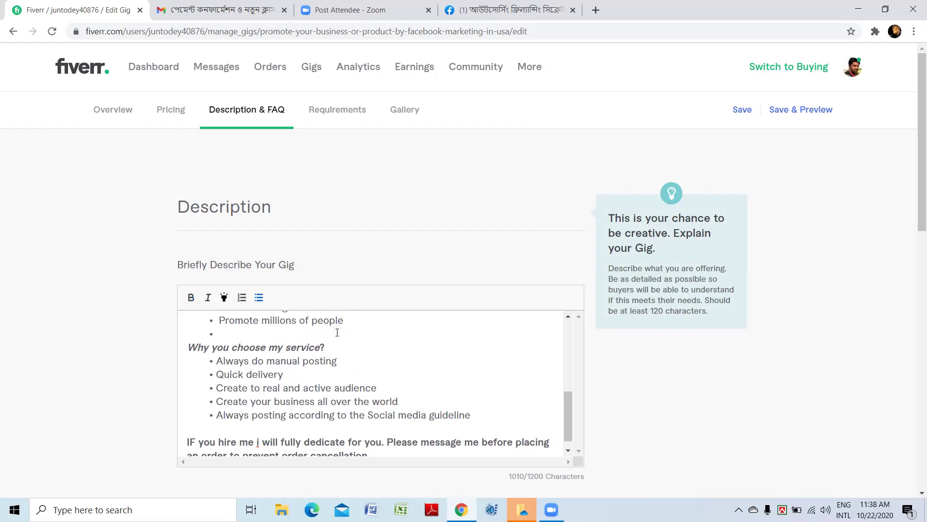
pyautogui.press('BackSpace')
pyautogui.press('Return')
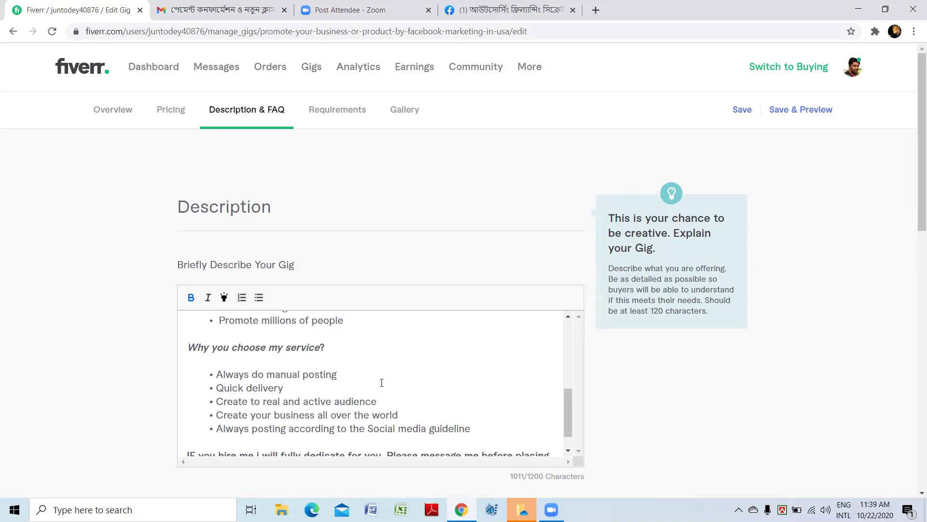
# Review the gig description again from its closing paragraph back to the start, including the Frequently Asked Questions section.
pyautogui.scroll(-1, 381, 383)
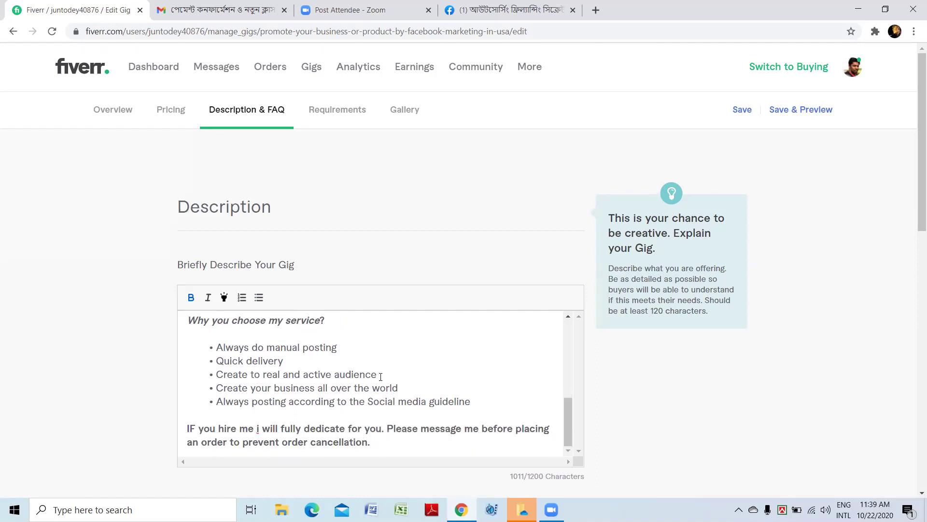
pyautogui.scroll(-1, 380, 377)
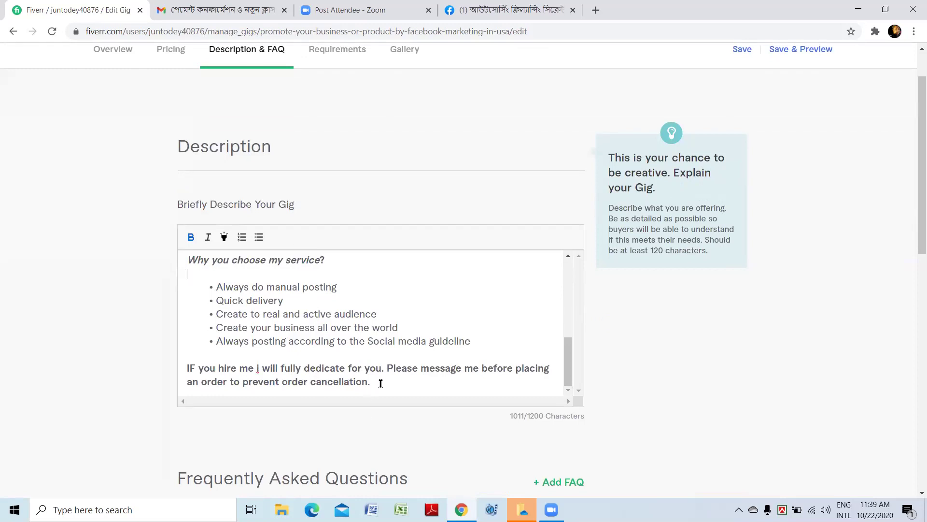
pyautogui.click(381, 381)
pyautogui.scroll(3, 382, 376)
pyautogui.scroll(-3, 395, 329)
pyautogui.scroll(-1, 391, 188)
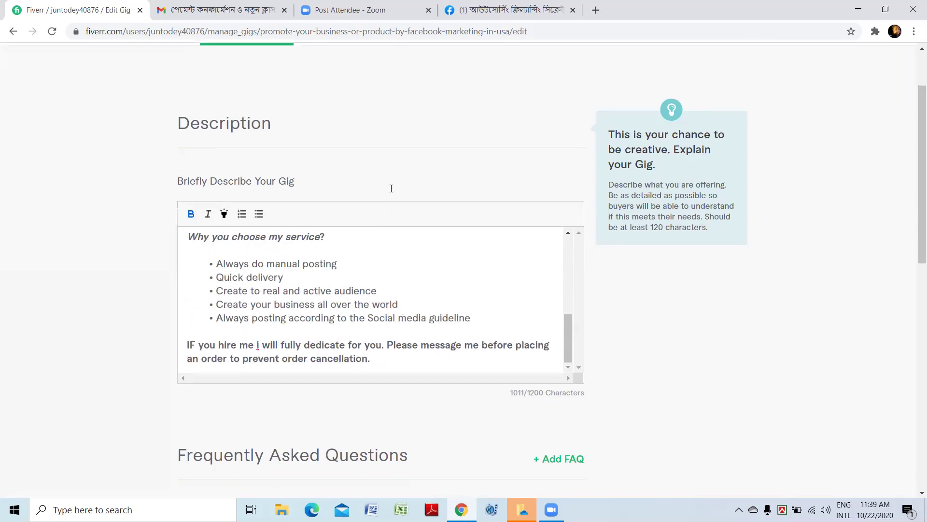
pyautogui.scroll(-3, 381, 199)
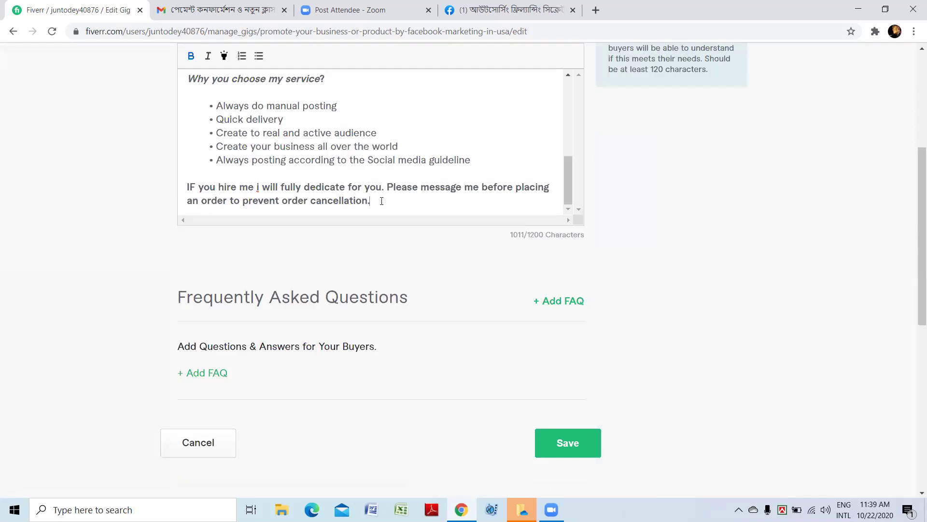
pyautogui.scroll(10, 338, 159)
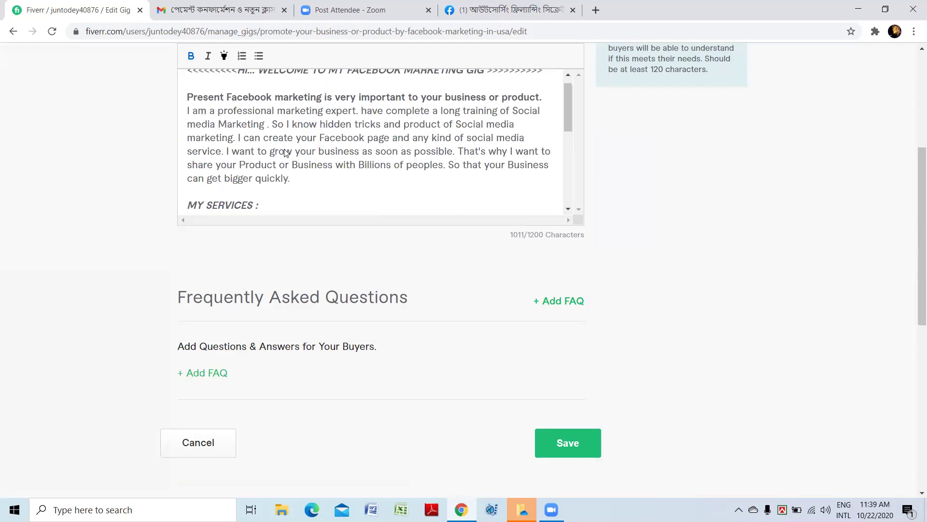
pyautogui.scroll(5, 309, 130)
pyautogui.scroll(4, 338, 271)
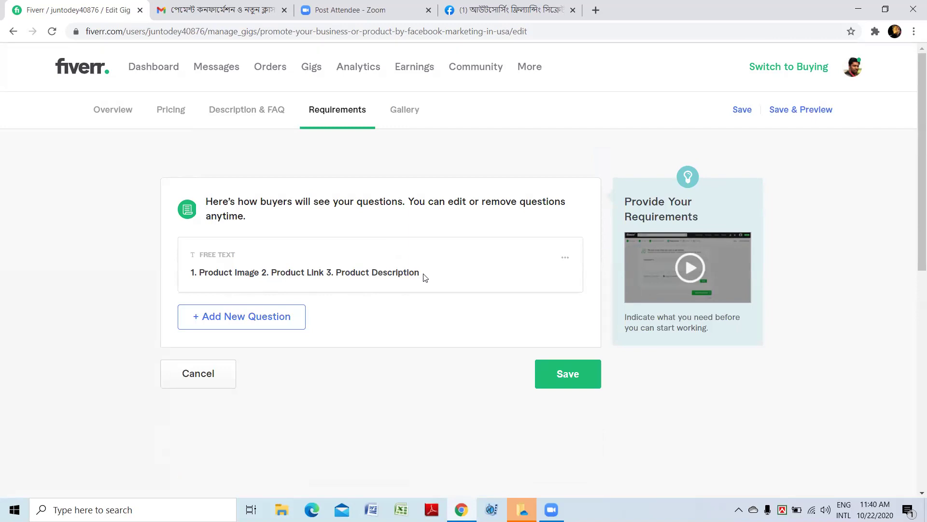
# Open the gig's gallery, check the primary gig photo, and dismiss the file chooser for replacing it.
pyautogui.click(401, 114)
pyautogui.scroll(-6, 310, 229)
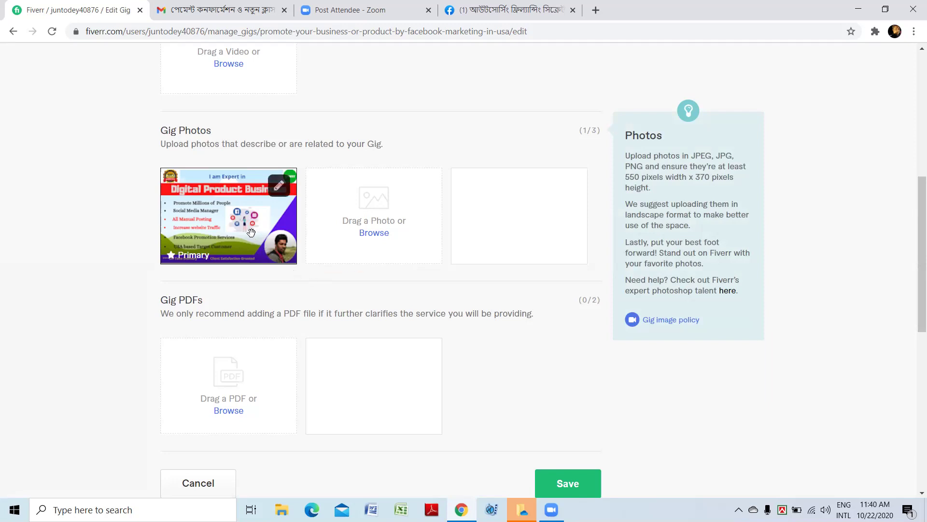
pyautogui.click(279, 188)
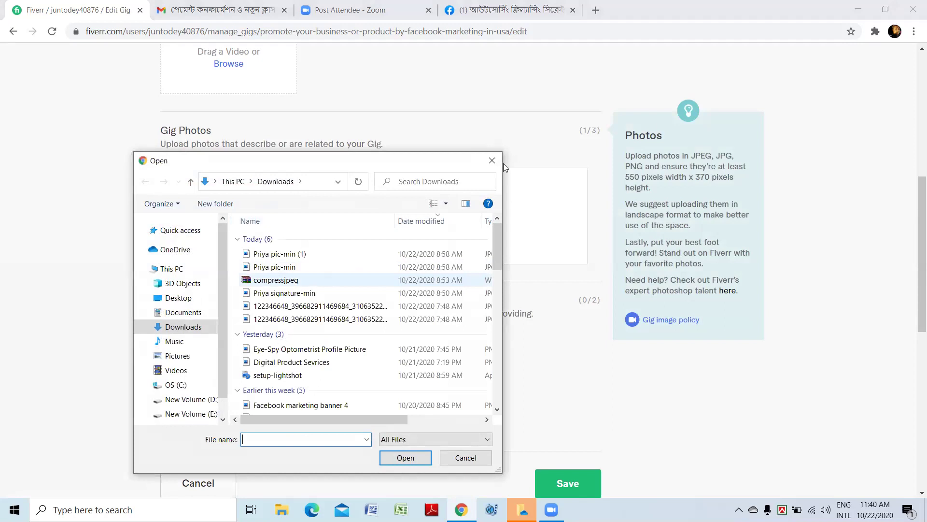
pyautogui.scroll(-1, 492, 164)
pyautogui.press('Escape')
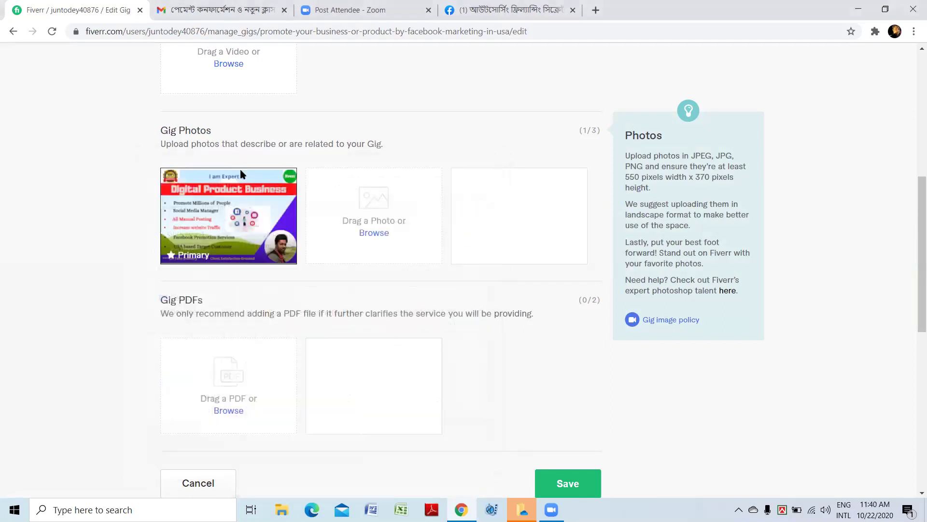
pyautogui.scroll(8, 588, 102)
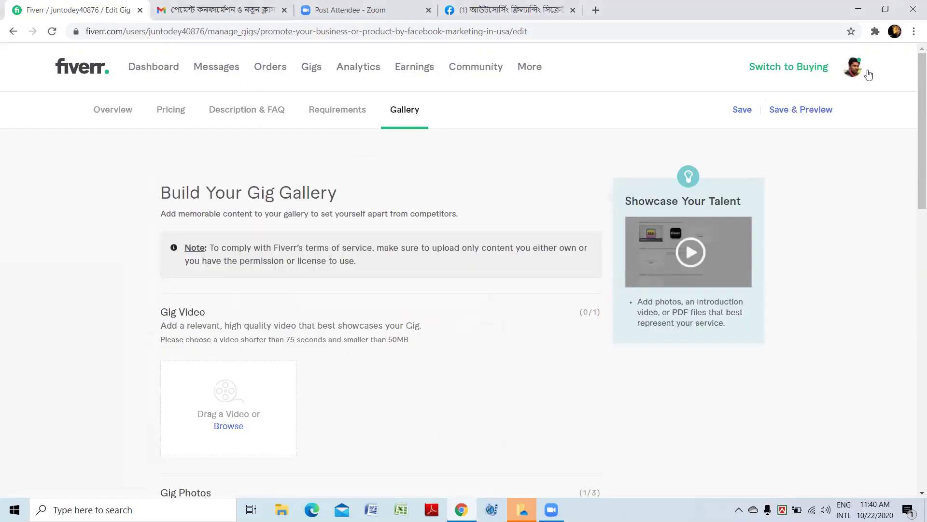
# Open the seller's profile page, dismiss the profile picture file chooser, and examine the profile photo and details.
pyautogui.click(857, 71)
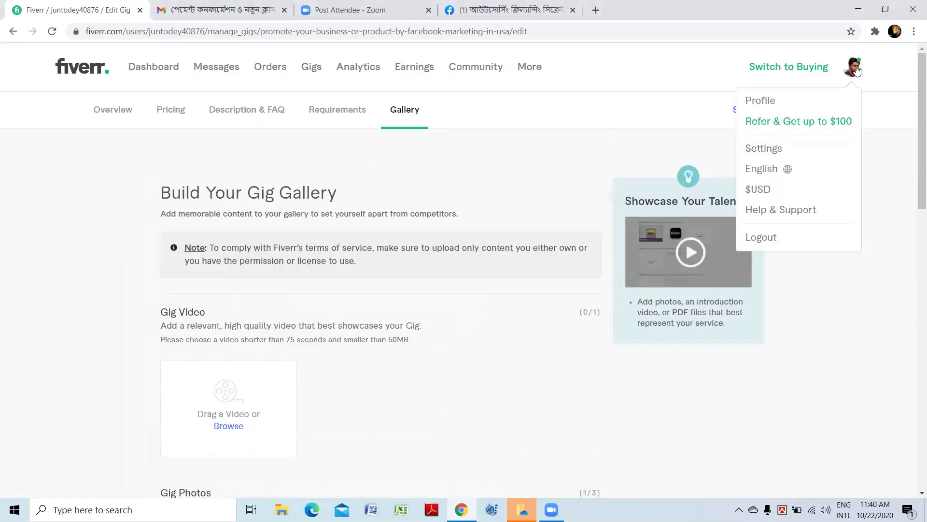
pyautogui.click(803, 100)
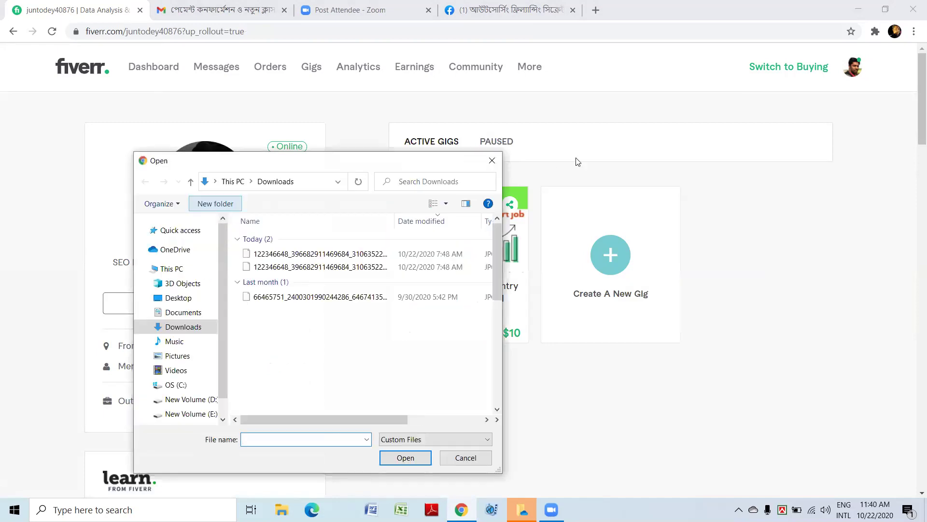
pyautogui.click(490, 158)
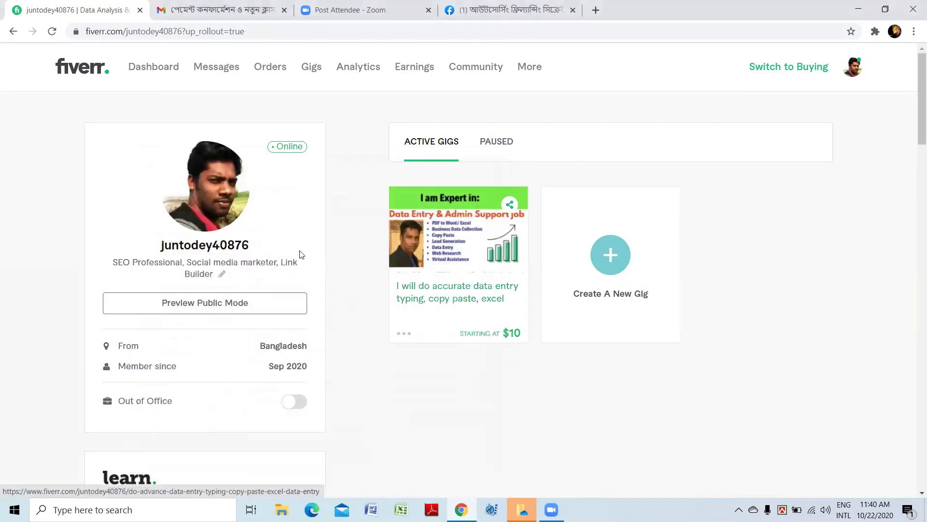
pyautogui.scroll(-1, 301, 253)
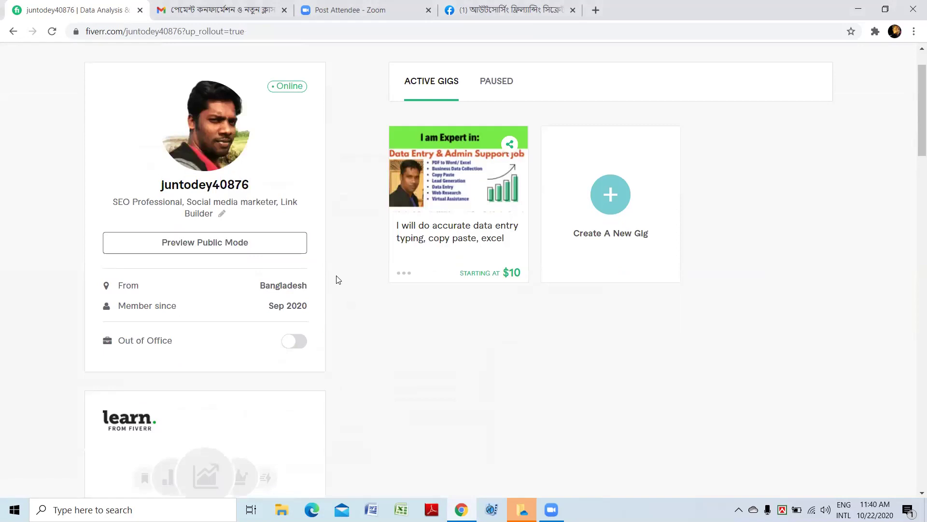
pyautogui.moveTo(207, 135)
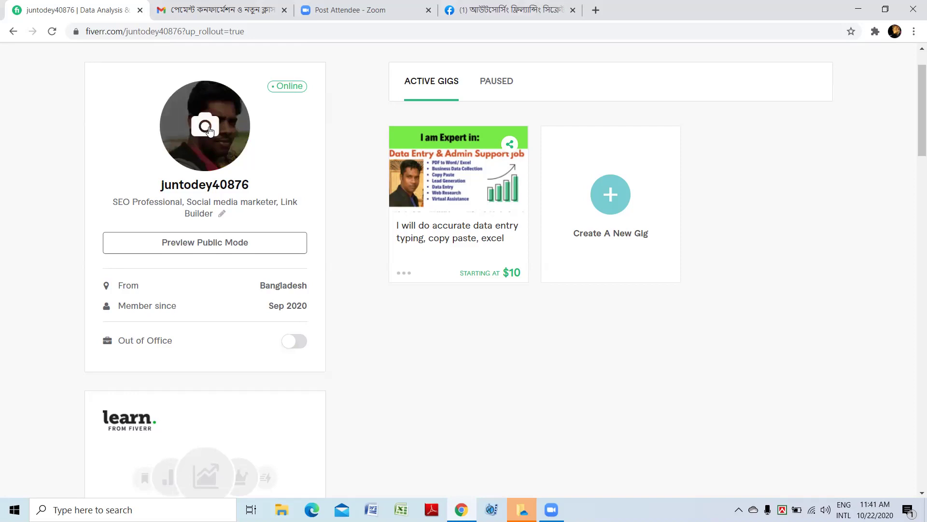
# Open the gig page of "I will promote your business or product by facebook" from the profile's paused gigs.
pyautogui.click(502, 83)
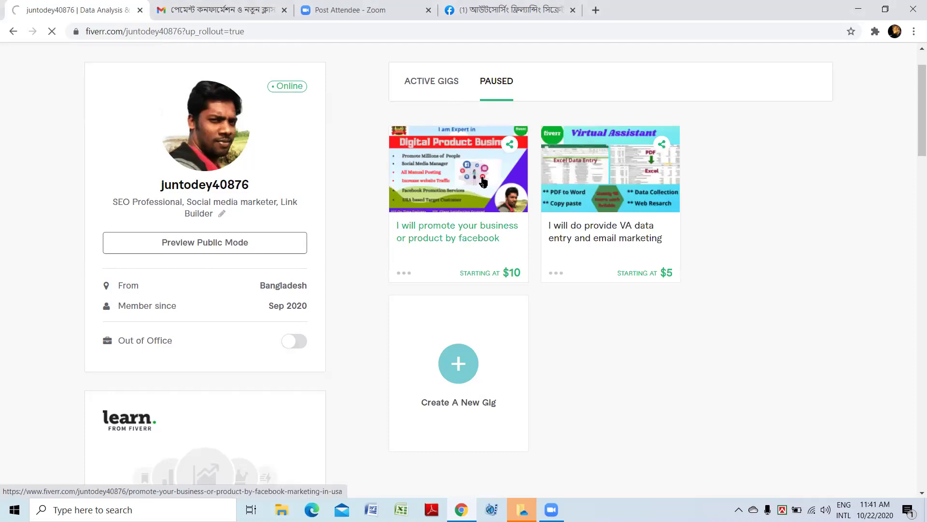
pyautogui.click(489, 172)
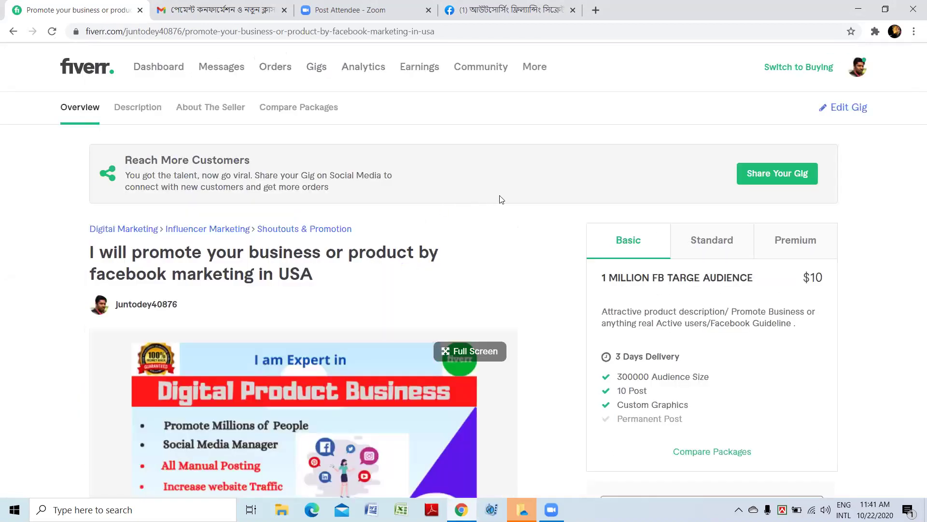
# View the gig image at full size, close the preview, and look over the gig's title, image and Basic package.
pyautogui.click(501, 199)
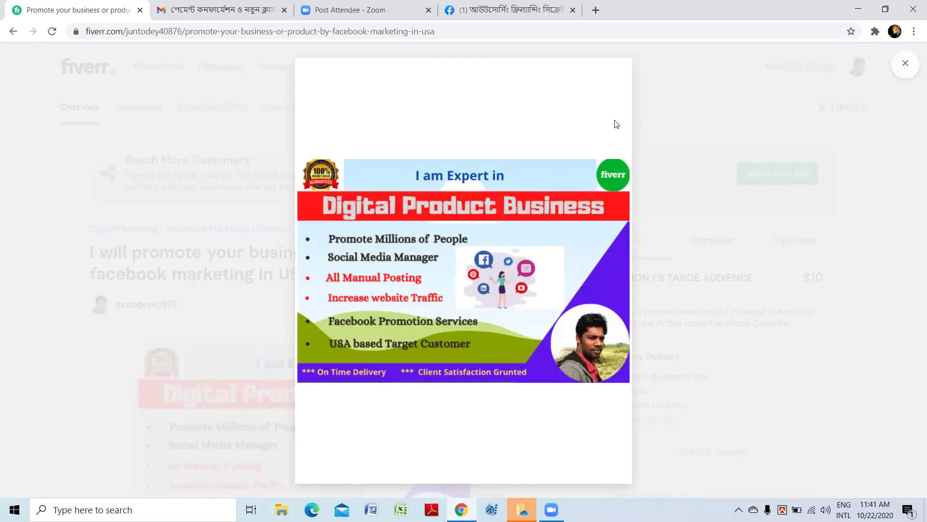
pyautogui.click(594, 141)
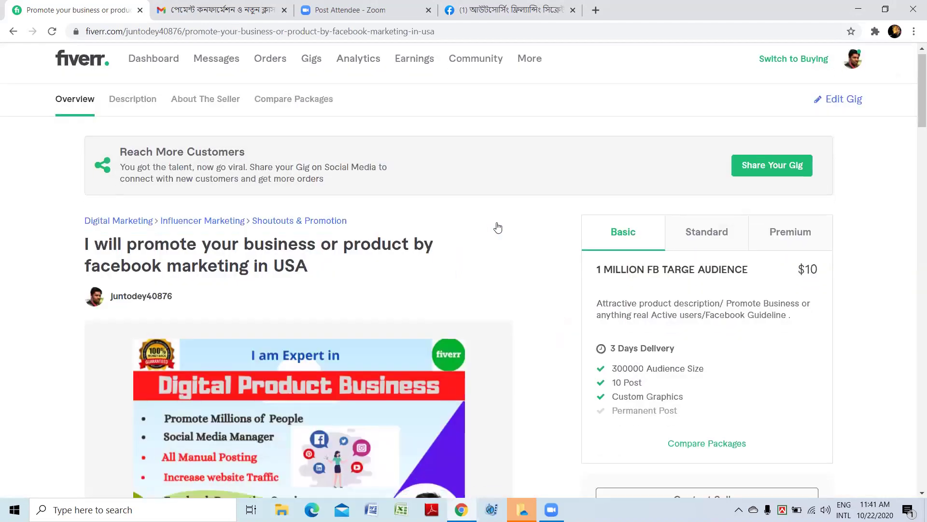
pyautogui.scroll(-3, 495, 226)
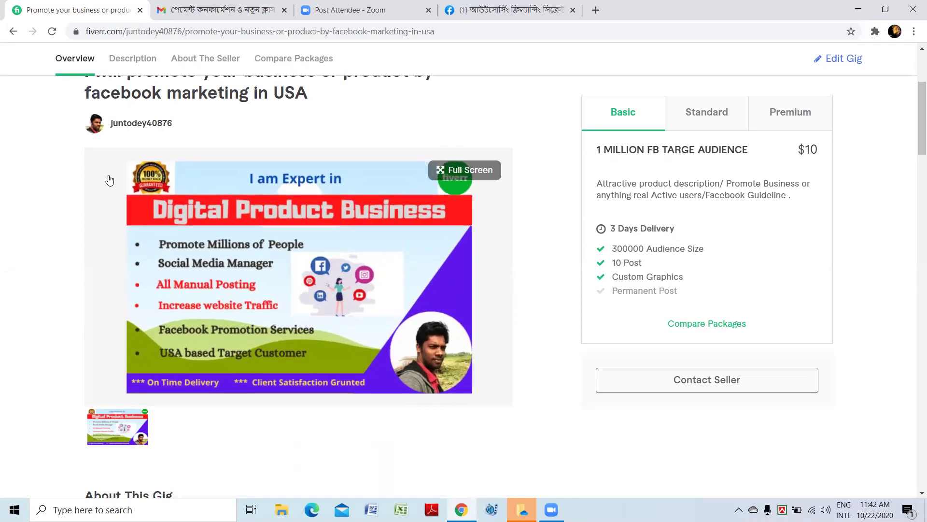
pyautogui.scroll(5, 104, 145)
pyautogui.scroll(-6, 395, 253)
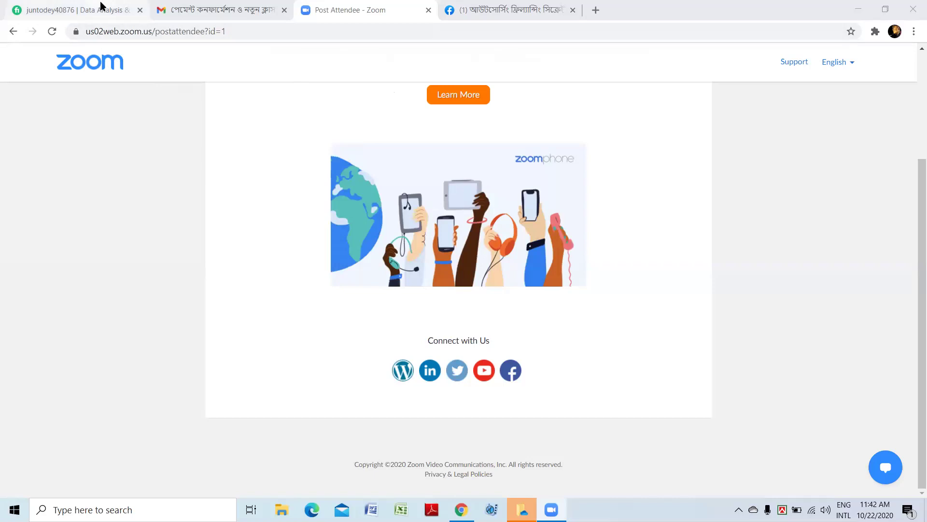
# Go back to the seller's Fiverr profile, open its description for editing, and read the text through to the closing line.
pyautogui.hotkey('ctrl', '1')
pyautogui.scroll(-6, 213, 227)
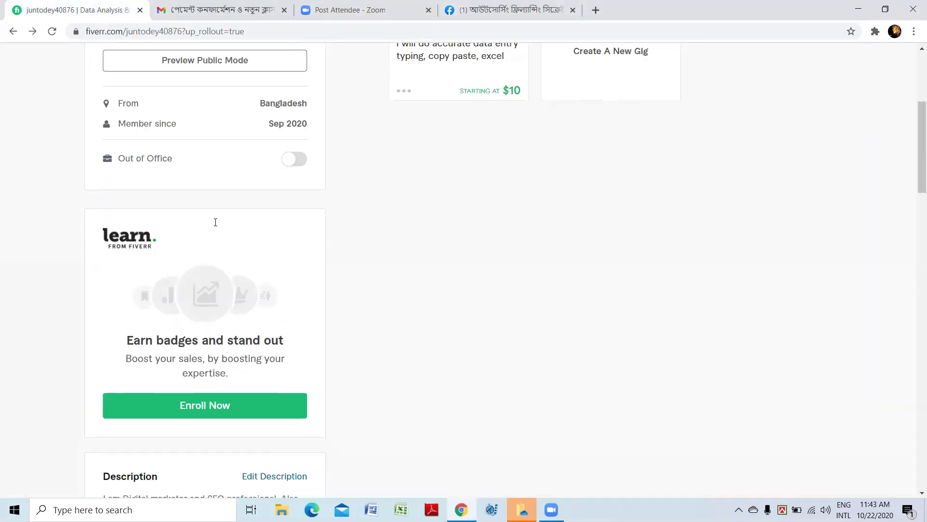
pyautogui.click(263, 176)
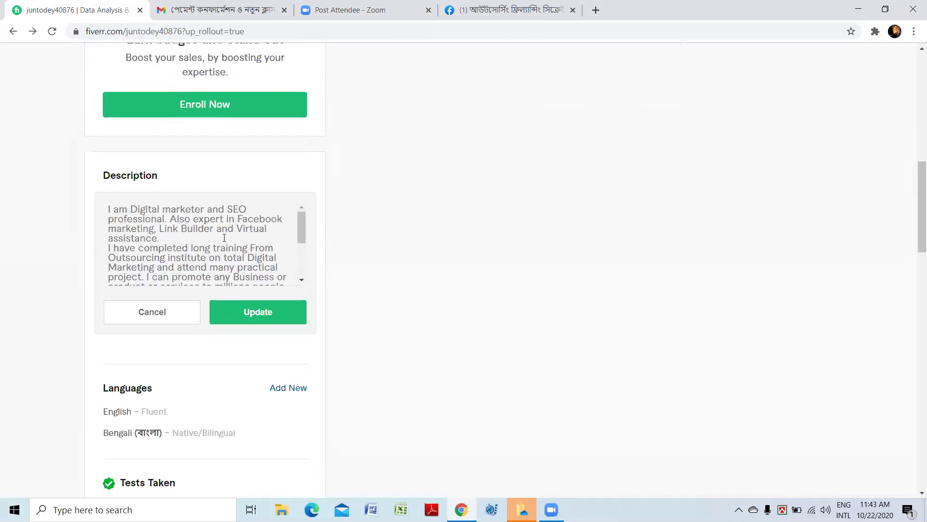
pyautogui.click(224, 238)
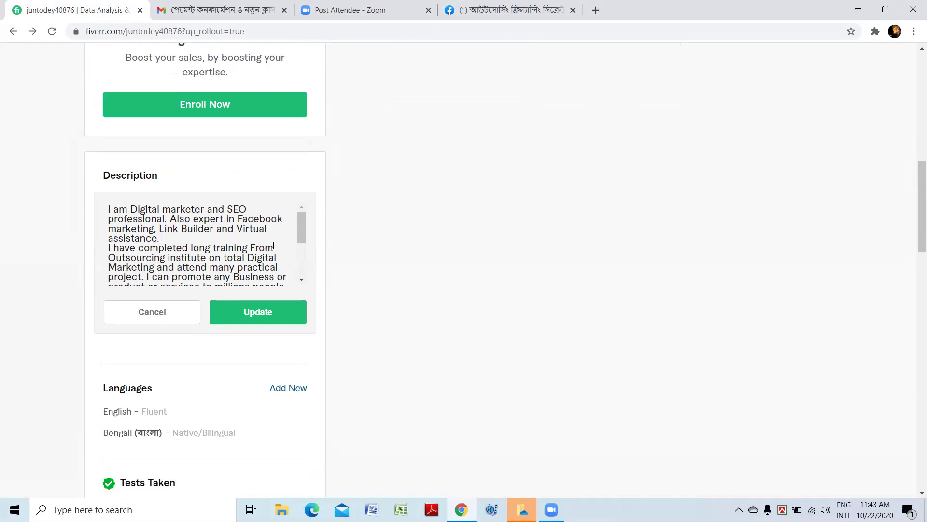
pyautogui.scroll(-2, 273, 246)
pyautogui.scroll(1, 273, 245)
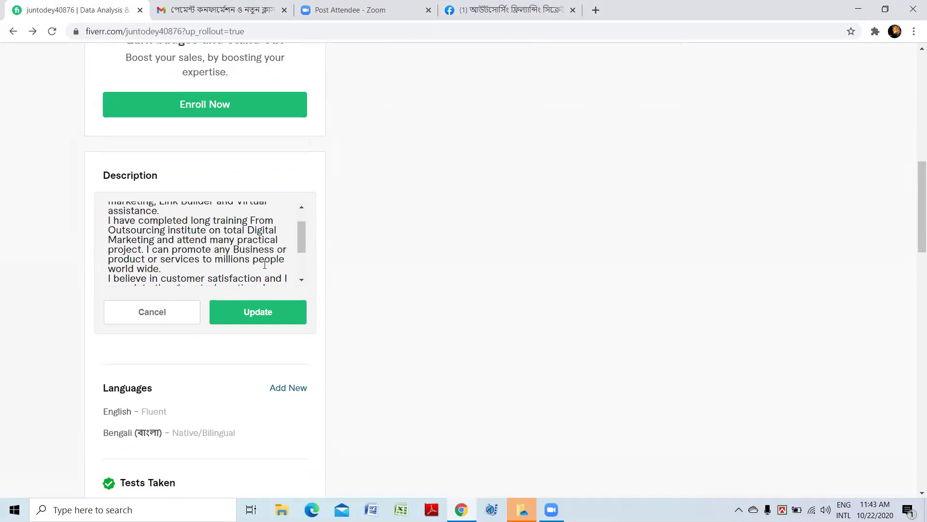
pyautogui.scroll(-2, 263, 265)
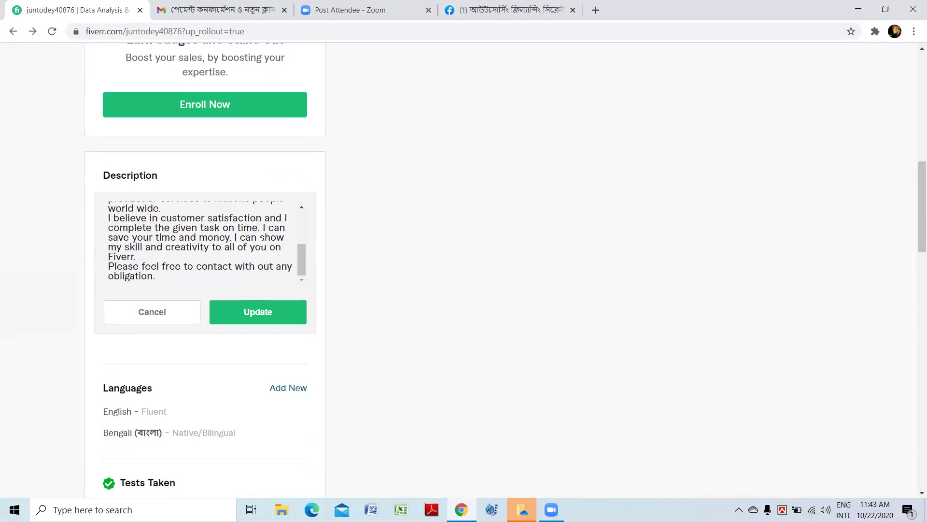
pyautogui.click(252, 247)
pyautogui.scroll(-1, 167, 240)
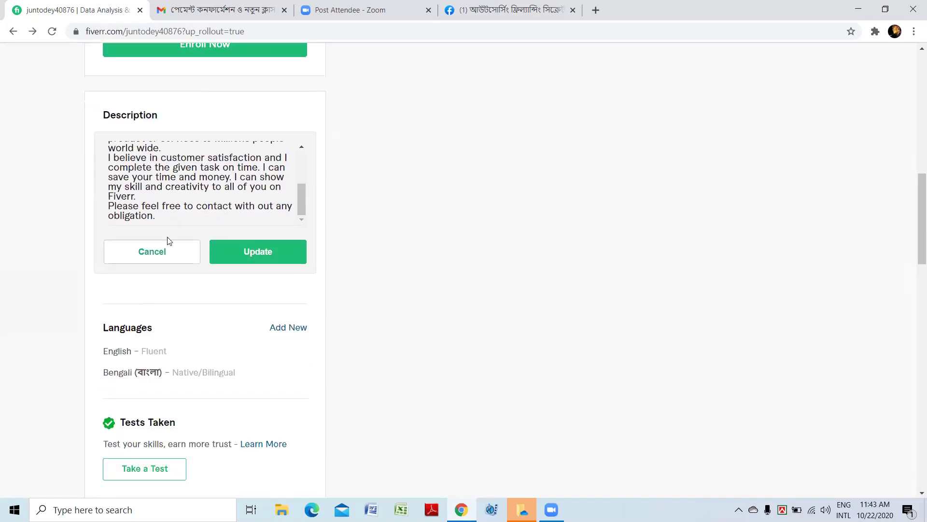
# Examine the rest of the seller profile, including the member details, languages, tests taken, linked accounts and skills.
pyautogui.scroll(2, 195, 216)
pyautogui.scroll(6, 242, 182)
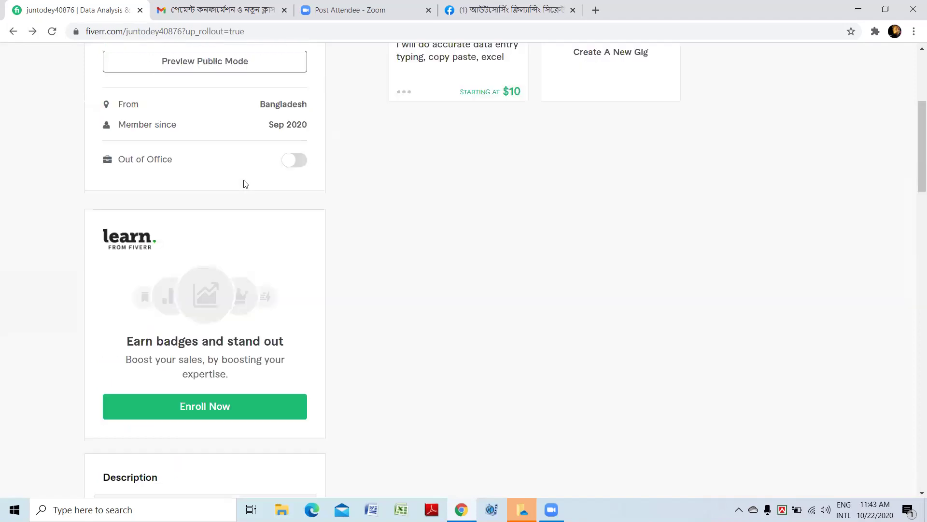
pyautogui.scroll(-5, 242, 187)
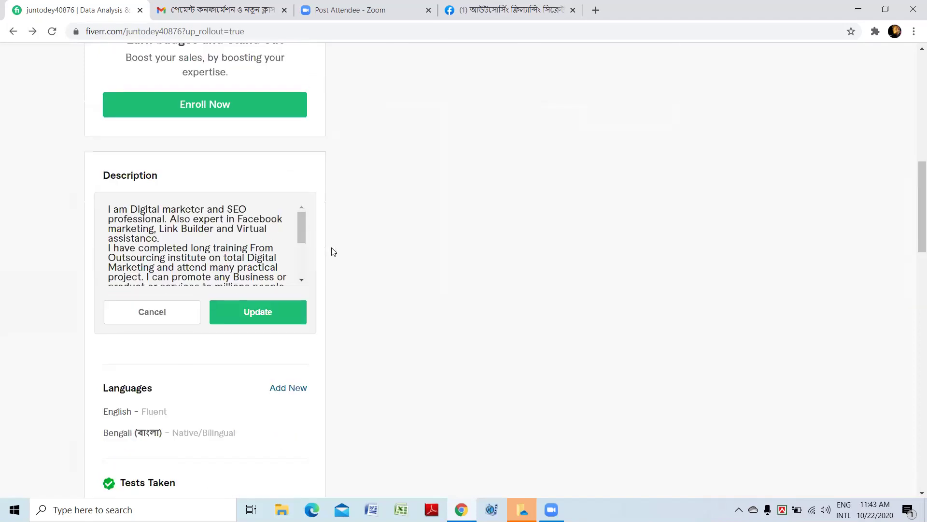
pyautogui.scroll(-4, 332, 250)
pyautogui.scroll(9, 331, 241)
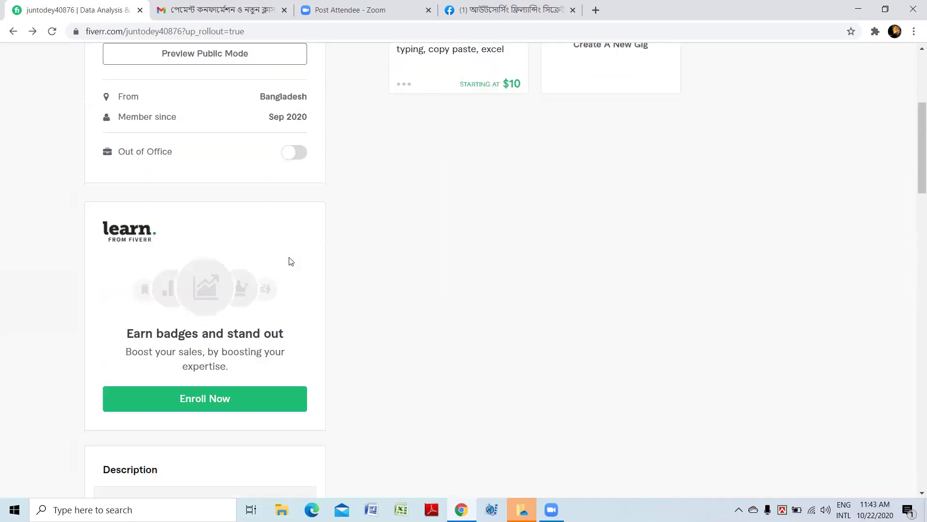
pyautogui.scroll(-11, 285, 258)
pyautogui.scroll(2, 282, 256)
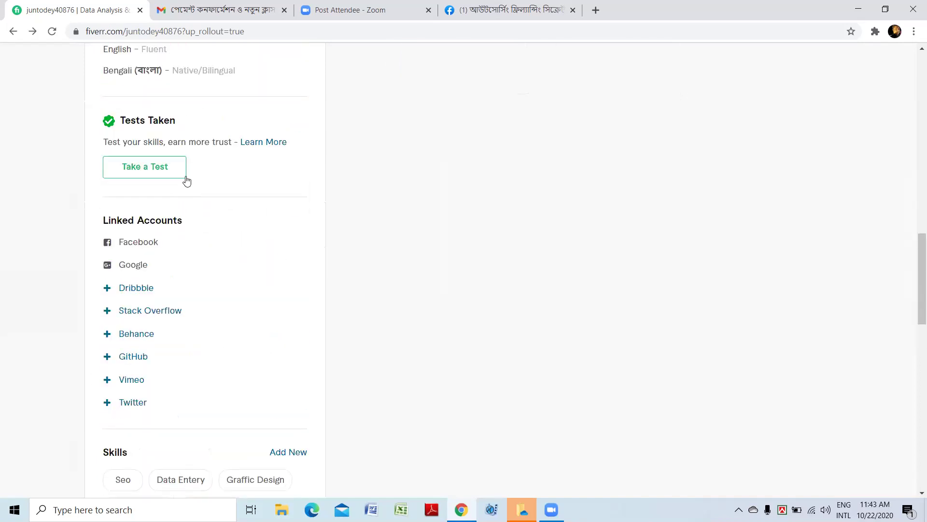
pyautogui.scroll(-1, 159, 348)
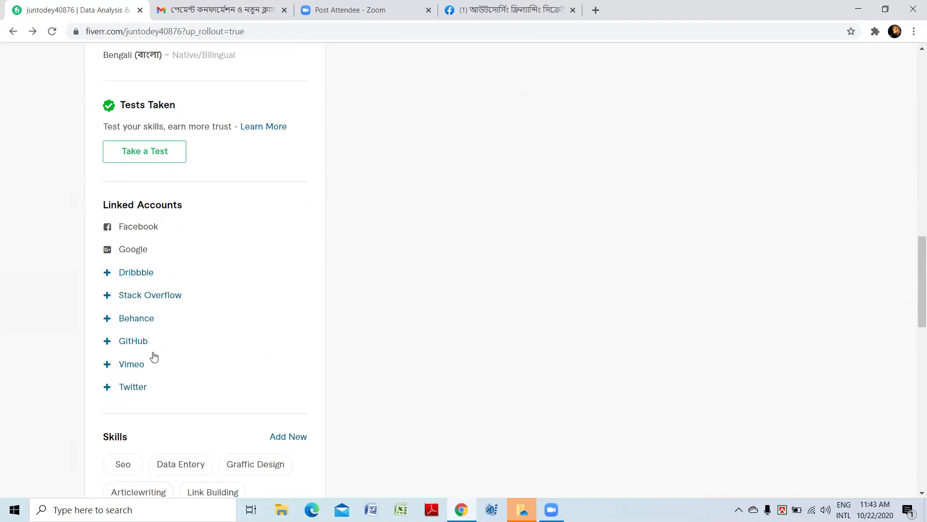
pyautogui.scroll(-5, 154, 356)
pyautogui.moveTo(280, 177)
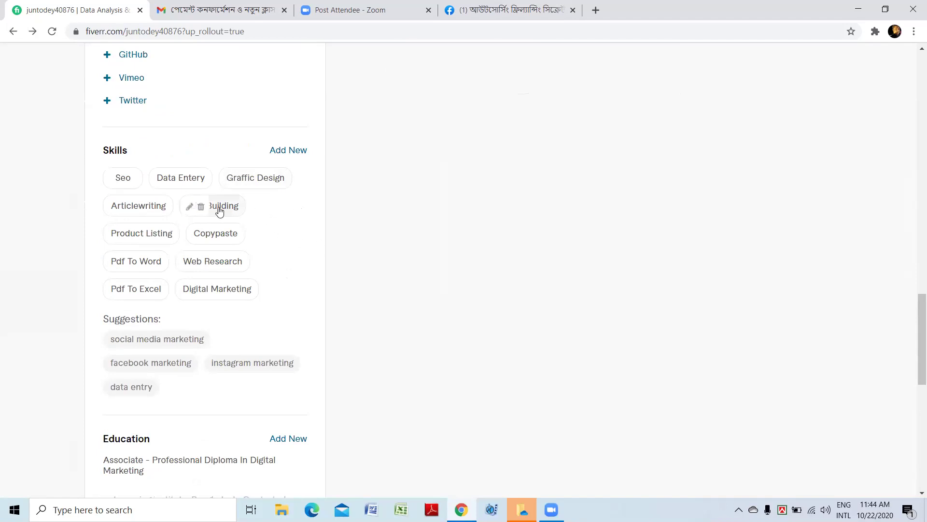
pyautogui.moveTo(153, 279)
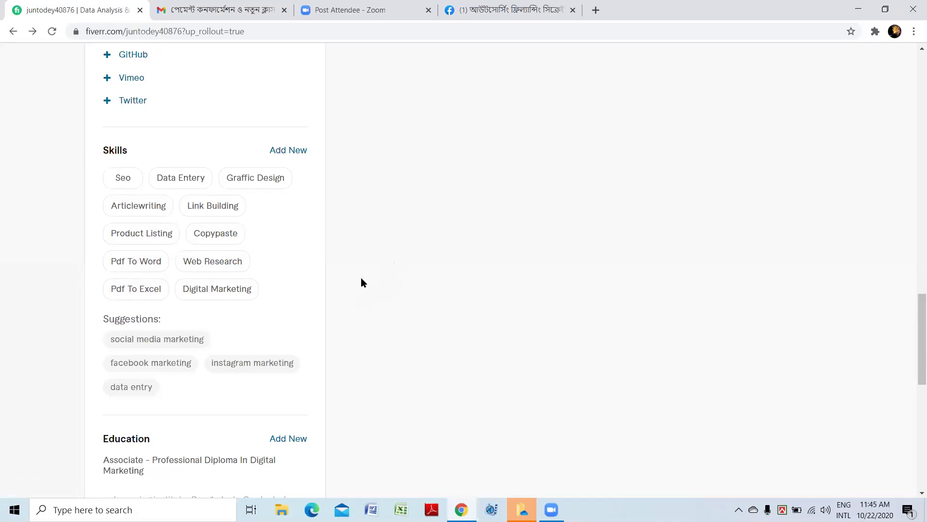
pyautogui.scroll(5, 367, 277)
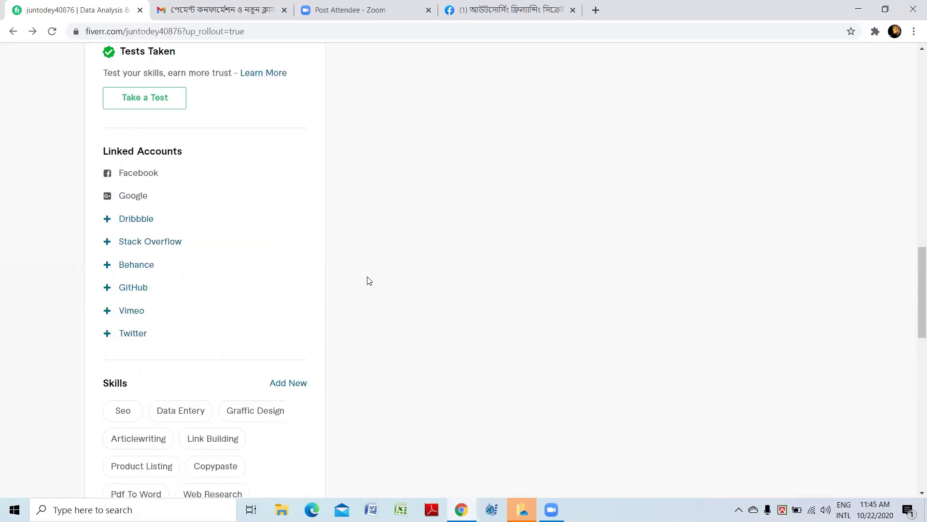
pyautogui.scroll(18, 369, 280)
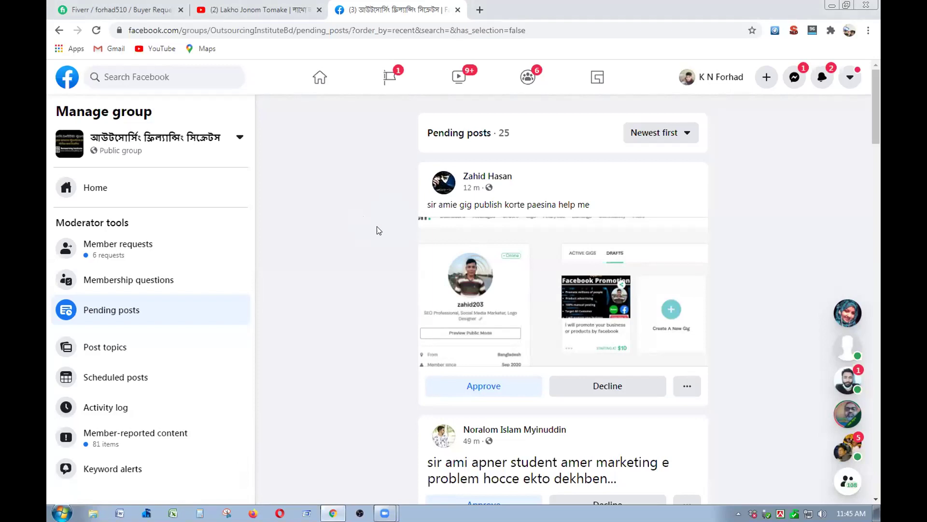
# Check the Facebook notifications and Messenger, read the support team chat, and close it.
pyautogui.click(821, 77)
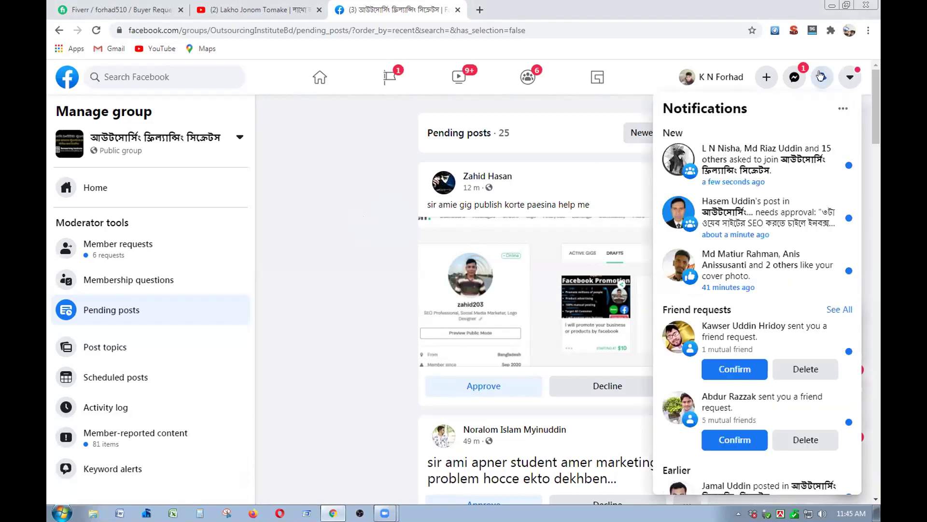
pyautogui.click(822, 77)
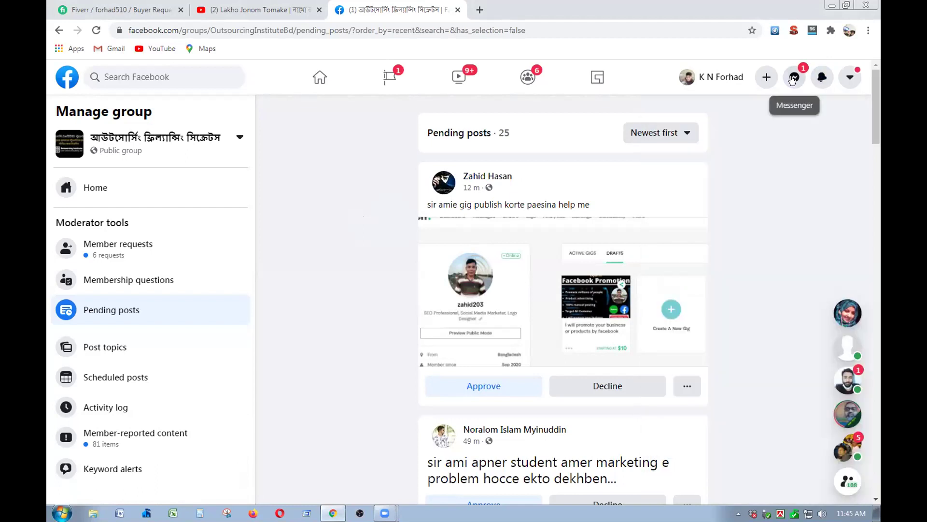
pyautogui.click(795, 77)
pyautogui.click(794, 78)
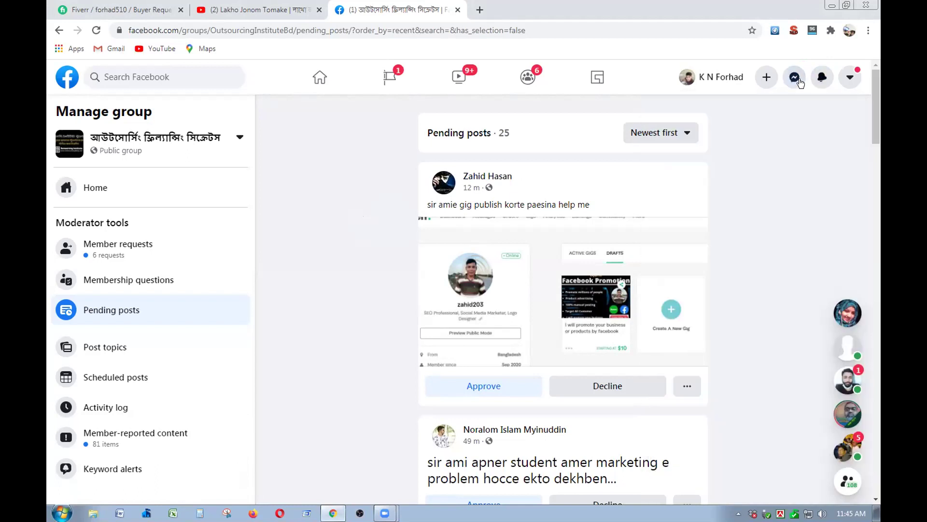
pyautogui.click(795, 77)
pyautogui.click(761, 179)
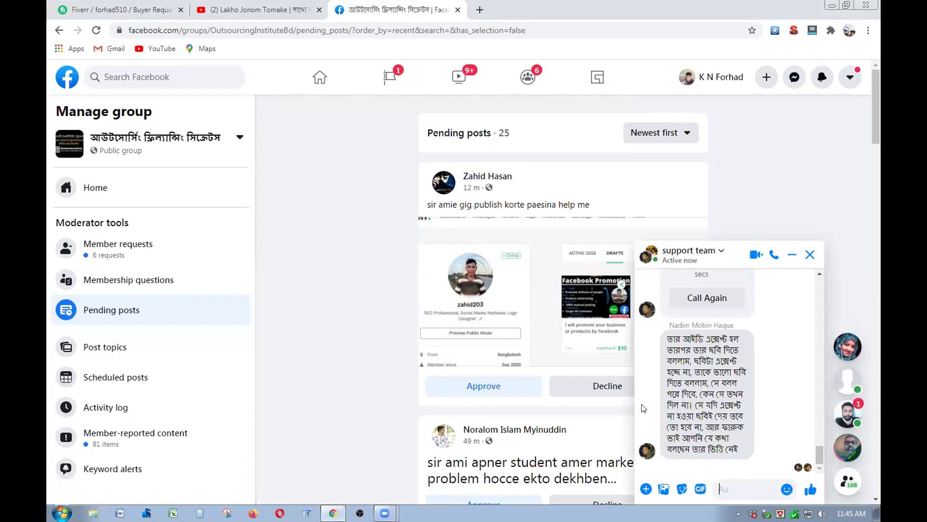
pyautogui.click(810, 254)
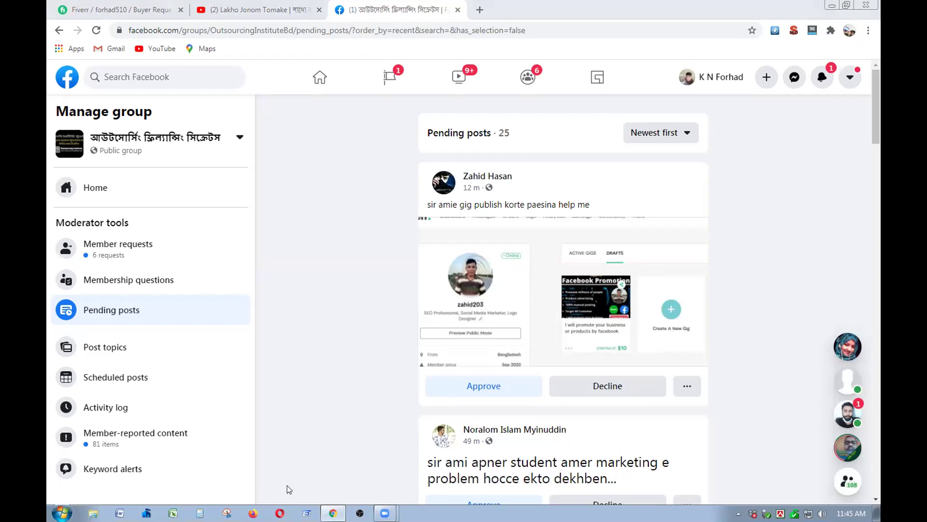
# Look through the group's pending posts for students' gig and account questions.
pyautogui.scroll(-5, 554, 292)
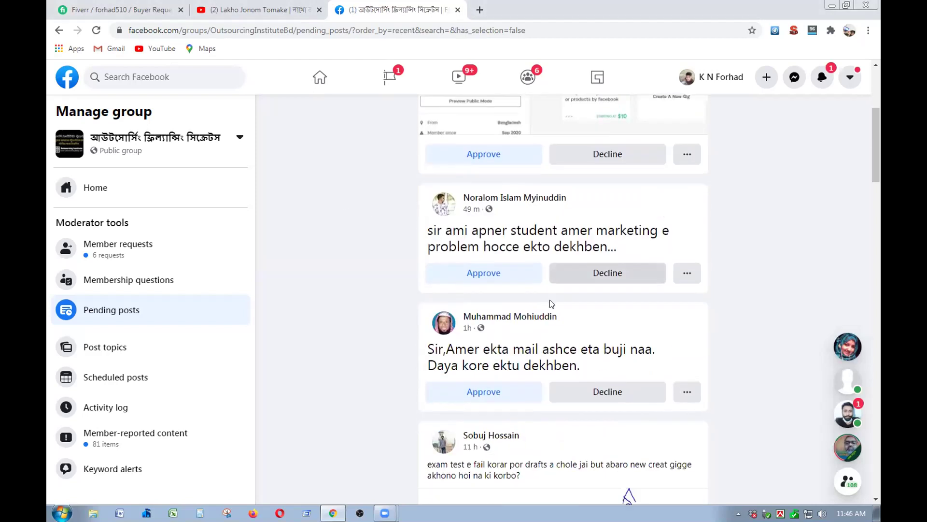
pyautogui.scroll(-4, 550, 303)
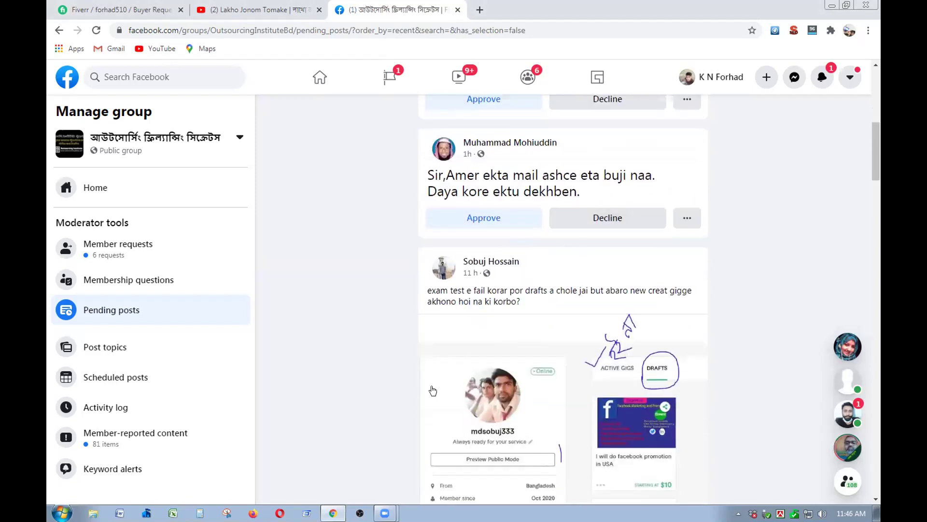